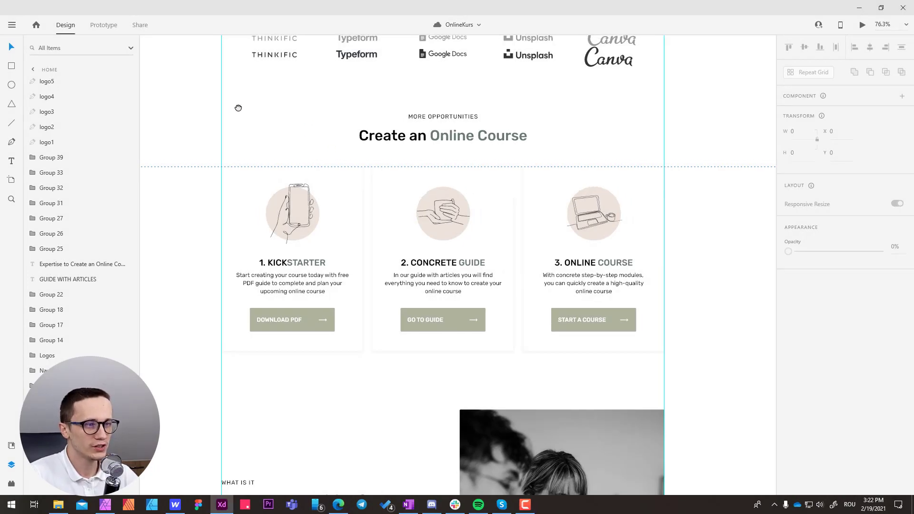
- Look over the homepage design, from the hero section and partner logos to the three course cards
{"action": "left_click_drag", "start_coordinate": [239, 108], "coordinate": [270, 136]}
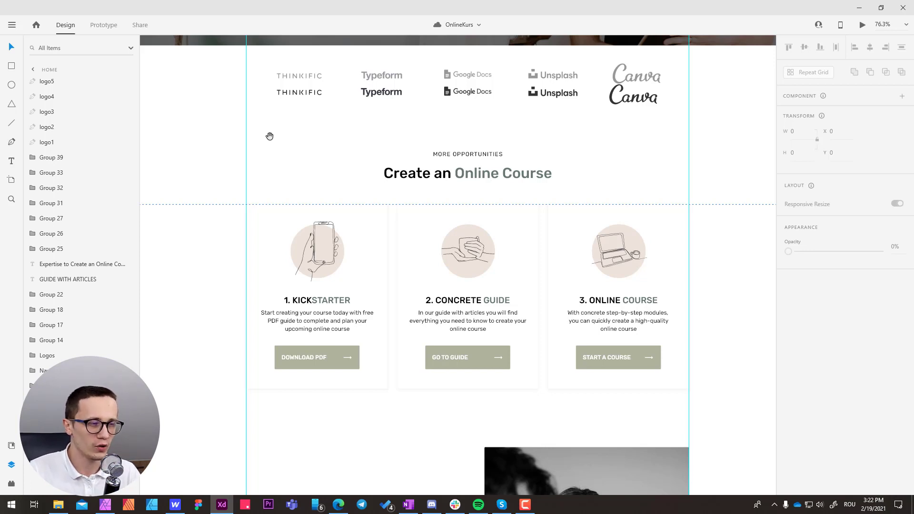
{"action": "left_click_drag", "start_coordinate": [377, 119], "coordinate": [330, 188]}
{"action": "scroll", "coordinate": [310, 137], "scroll_direction": "down", "scroll_amount": 1}
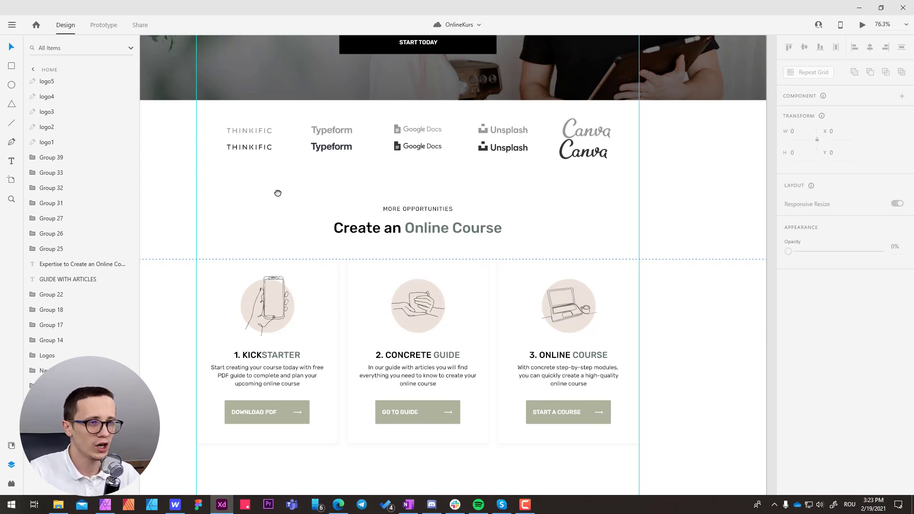
{"action": "scroll", "coordinate": [276, 193], "scroll_direction": "up", "scroll_amount": 5}
{"action": "scroll", "coordinate": [310, 298], "scroll_direction": "up", "scroll_amount": 3}
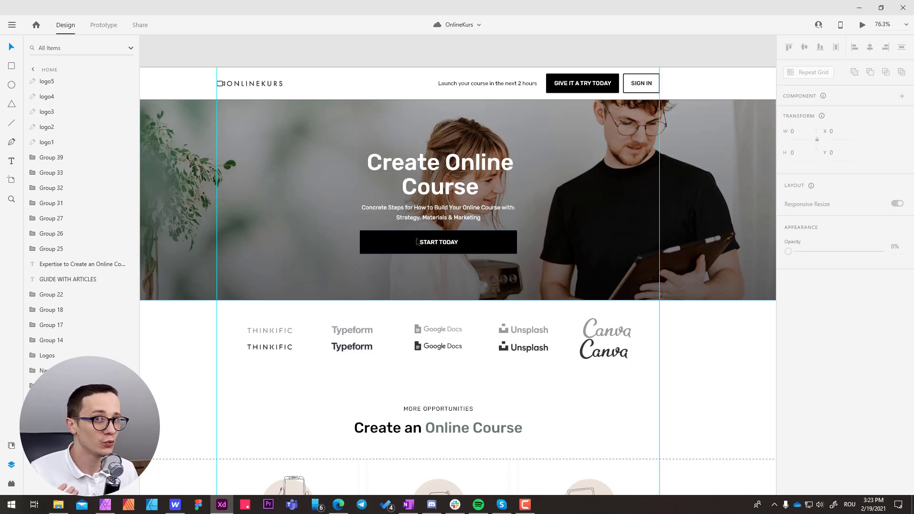
{"action": "left_click_drag", "start_coordinate": [353, 305], "coordinate": [378, 224]}
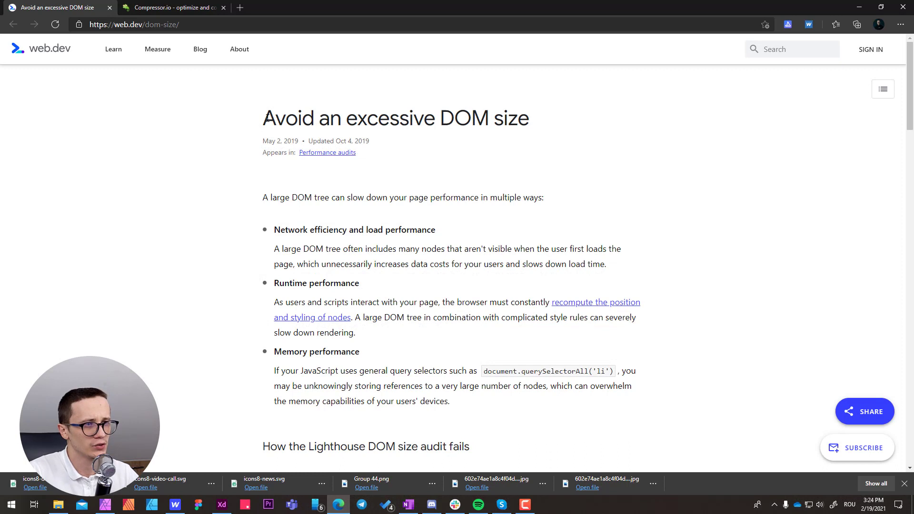
- Read the web.dev article on avoiding an excessive DOM size, down to the Lighthouse audit criteria
{"action": "left_click_drag", "start_coordinate": [268, 119], "coordinate": [298, 119]}
{"action": "left_click_drag", "start_coordinate": [367, 119], "coordinate": [412, 119]}
{"action": "left_click_drag", "start_coordinate": [545, 120], "coordinate": [263, 119]}
{"action": "left_click", "coordinate": [161, 93]}
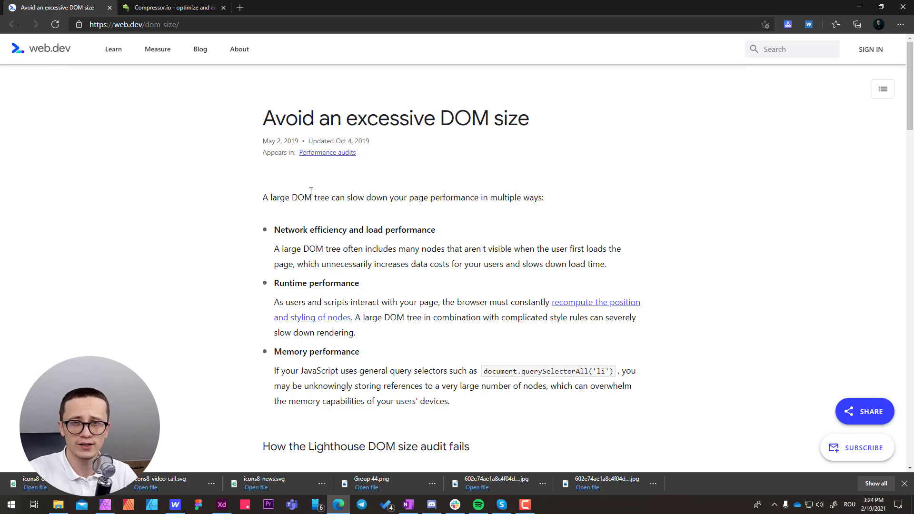
{"action": "scroll", "coordinate": [301, 150], "scroll_direction": "down", "scroll_amount": 8}
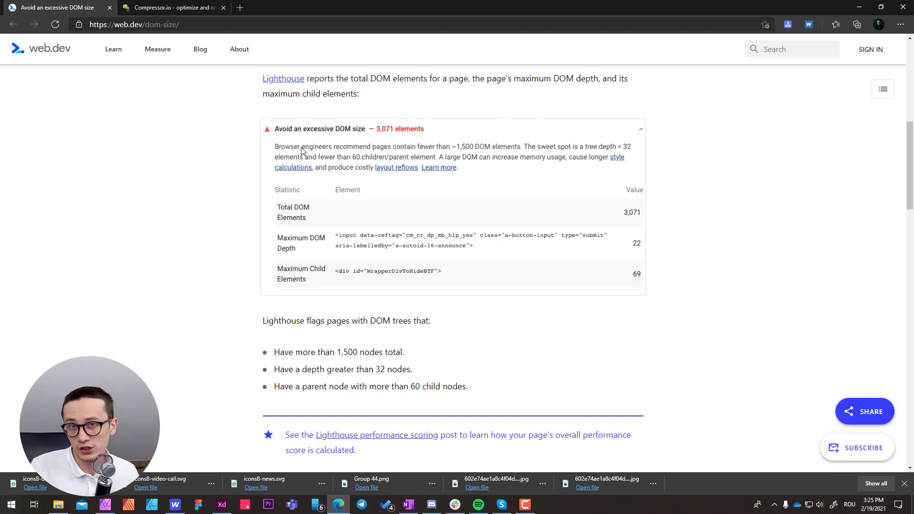
- Switch back to Adobe XD and select the group holding the three course cards
{"action": "key", "text": "alt+Tab"}
{"action": "scroll", "coordinate": [315, 248], "scroll_direction": "down", "scroll_amount": 5}
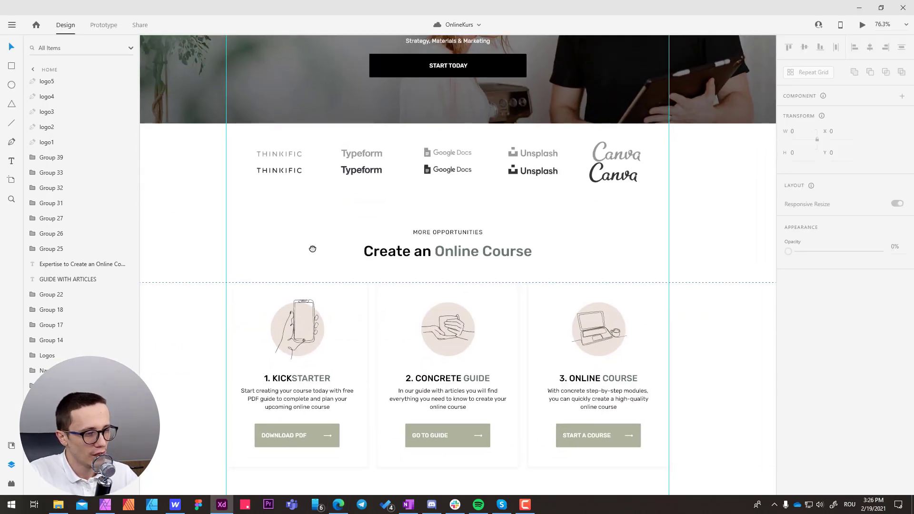
{"action": "scroll", "coordinate": [315, 253], "scroll_direction": "down", "scroll_amount": 2}
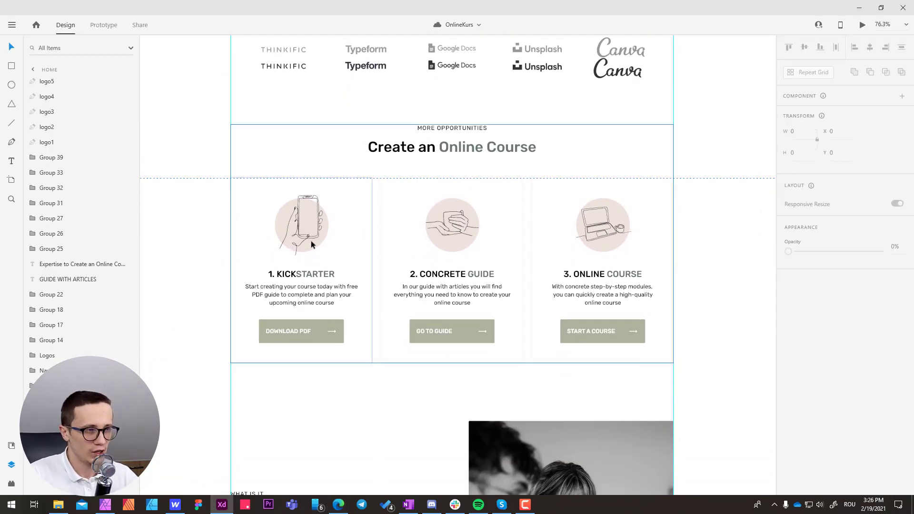
{"action": "left_click", "coordinate": [350, 228]}
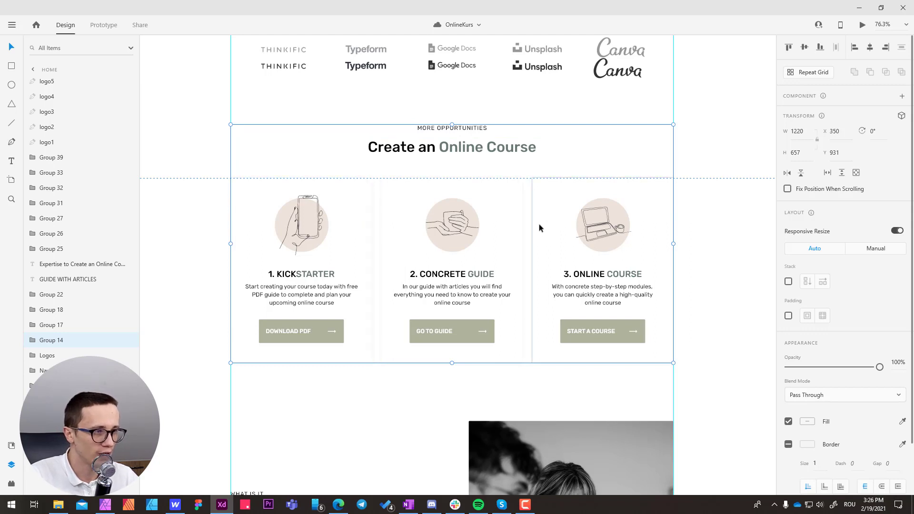
{"action": "left_click_drag", "start_coordinate": [392, 235], "coordinate": [396, 228]}
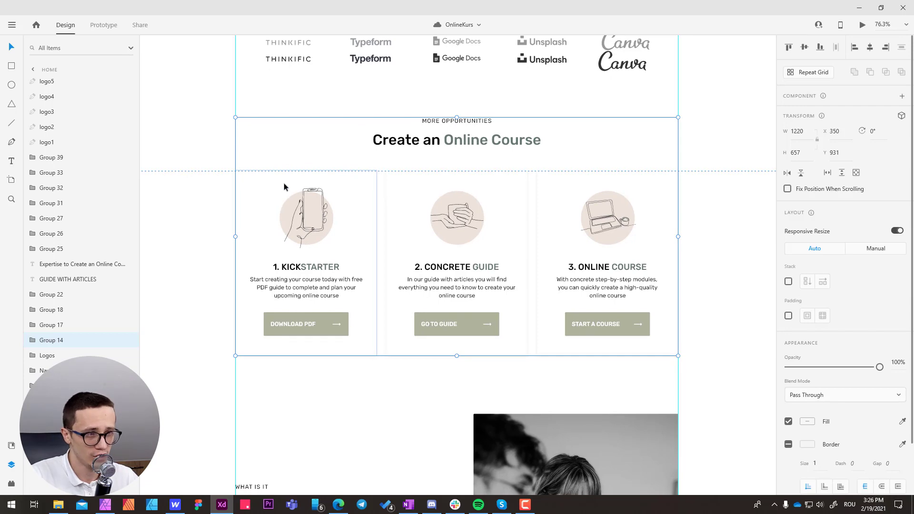
- Isolate the hand-and-phone line drawing inside the Kickstarter card's illustration and inspect its vector path up close
{"action": "scroll", "coordinate": [284, 182], "scroll_direction": "up", "scroll_amount": 5}
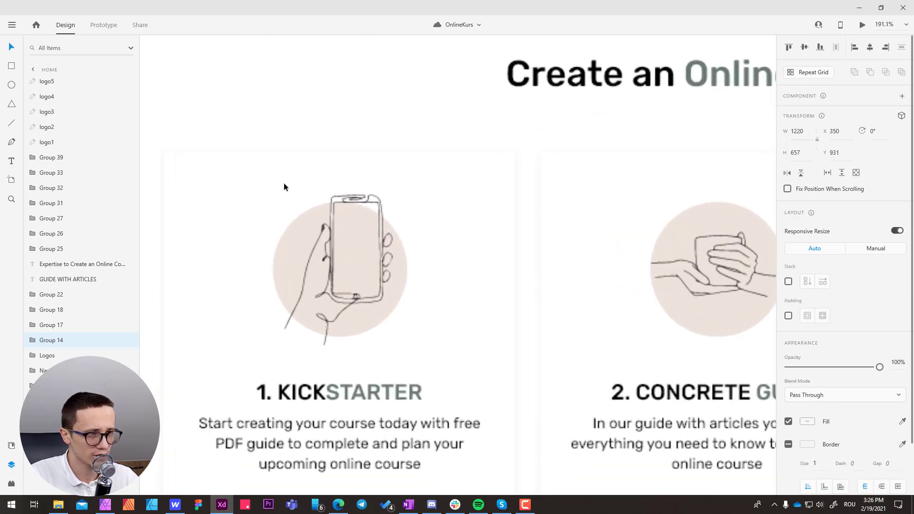
{"action": "double_click", "coordinate": [373, 206]}
{"action": "double_click", "coordinate": [373, 205]}
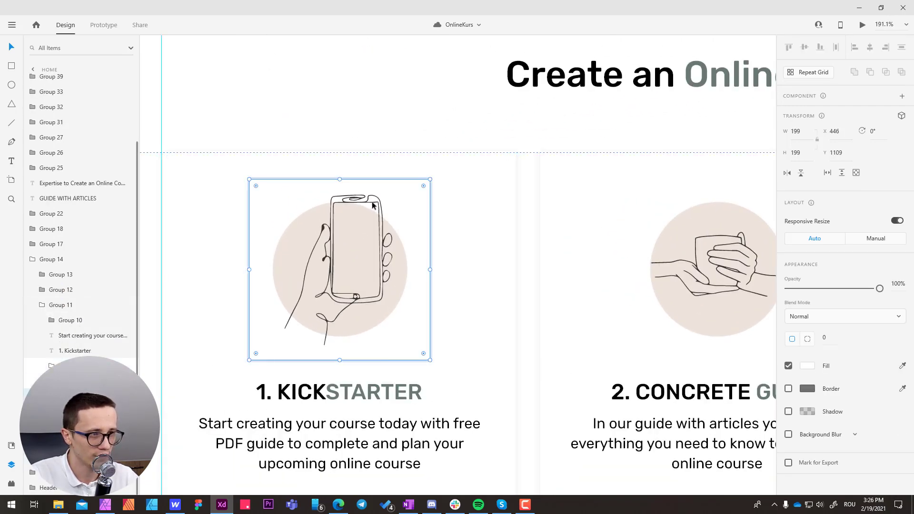
{"action": "double_click", "coordinate": [373, 205]}
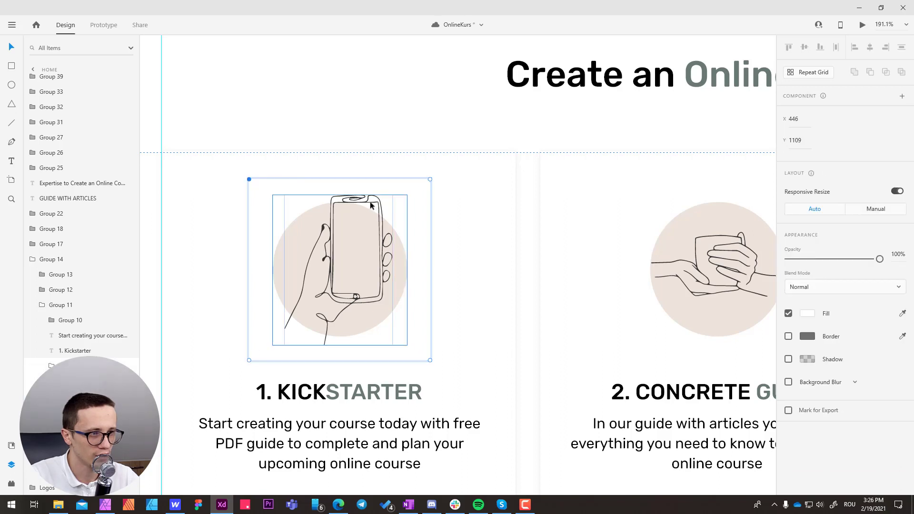
{"action": "key", "text": "Escape"}
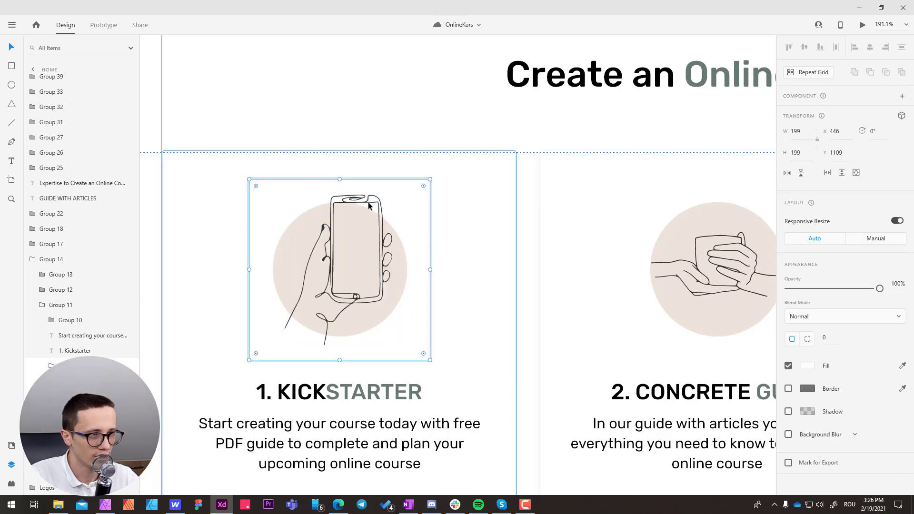
{"action": "scroll", "coordinate": [372, 206], "scroll_direction": "up", "scroll_amount": 10}
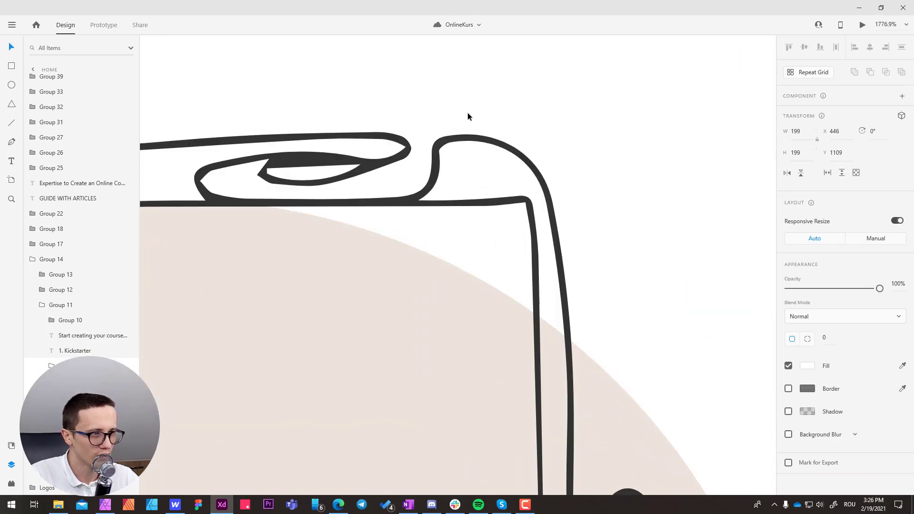
{"action": "left_click", "coordinate": [423, 197]}
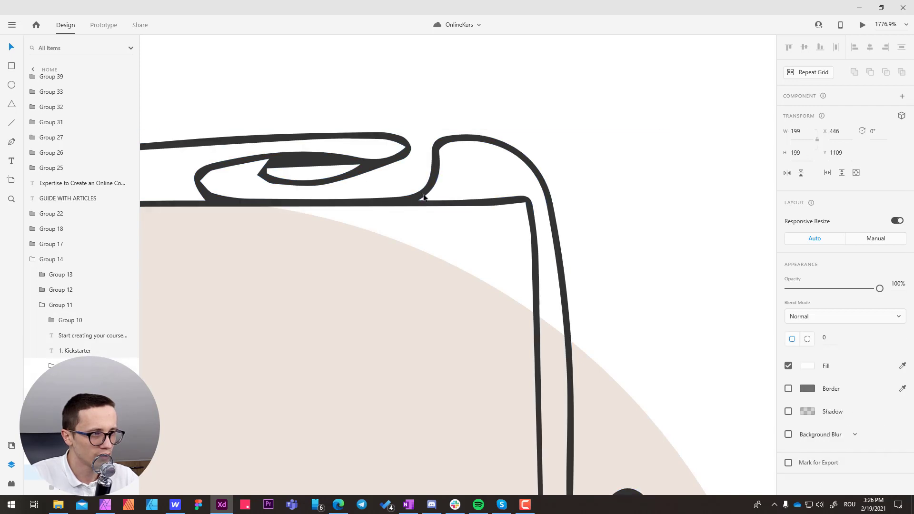
{"action": "left_click", "coordinate": [423, 198]}
{"action": "left_click", "coordinate": [422, 197]}
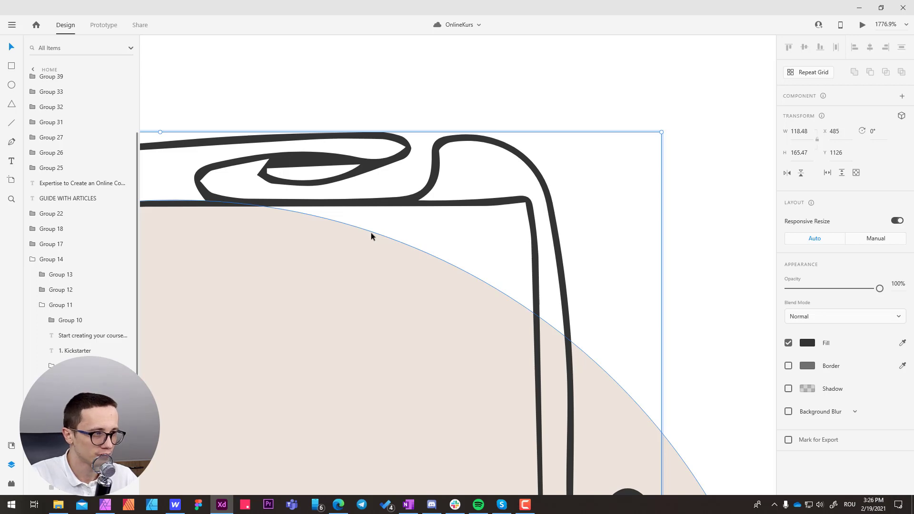
- Clear the selection and compare the illustrations across the three course cards, finishing with the phone illustration up close
{"action": "scroll", "coordinate": [370, 233], "scroll_direction": "down", "scroll_amount": 10}
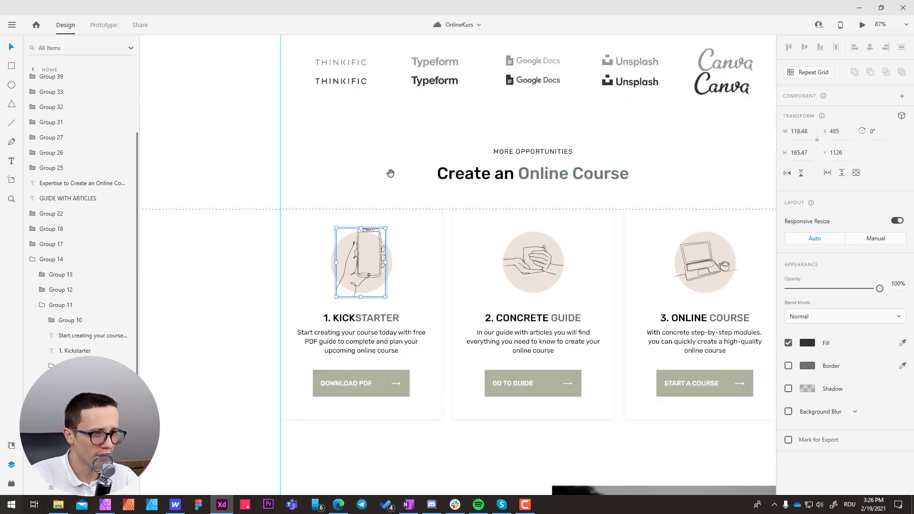
{"action": "scroll", "coordinate": [351, 253], "scroll_direction": "right", "scroll_amount": 2}
{"action": "left_click", "coordinate": [319, 204]}
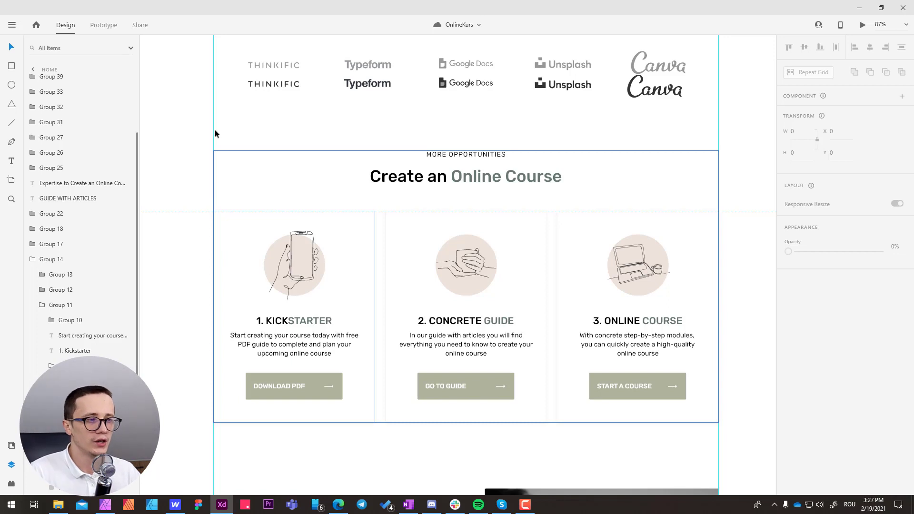
{"action": "scroll", "coordinate": [214, 133], "scroll_direction": "down", "scroll_amount": 2}
{"action": "scroll", "coordinate": [214, 133], "scroll_direction": "left", "scroll_amount": 1}
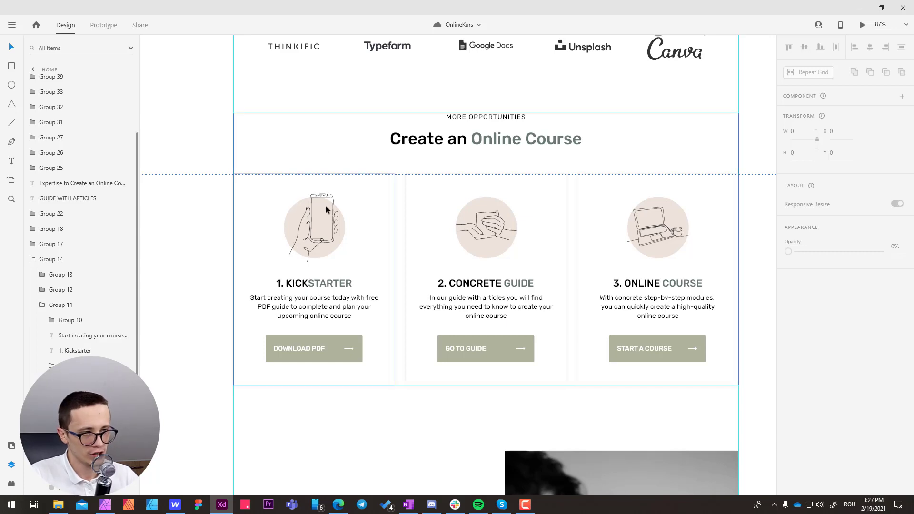
{"action": "scroll", "coordinate": [324, 215], "scroll_direction": "down", "scroll_amount": 1}
{"action": "scroll", "coordinate": [324, 215], "scroll_direction": "right", "scroll_amount": 1}
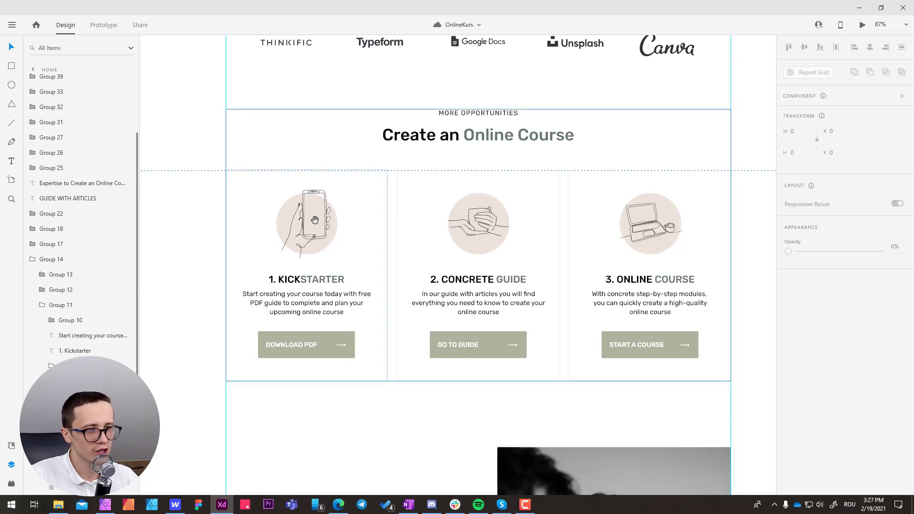
{"action": "scroll", "coordinate": [314, 220], "scroll_direction": "up", "scroll_amount": 4}
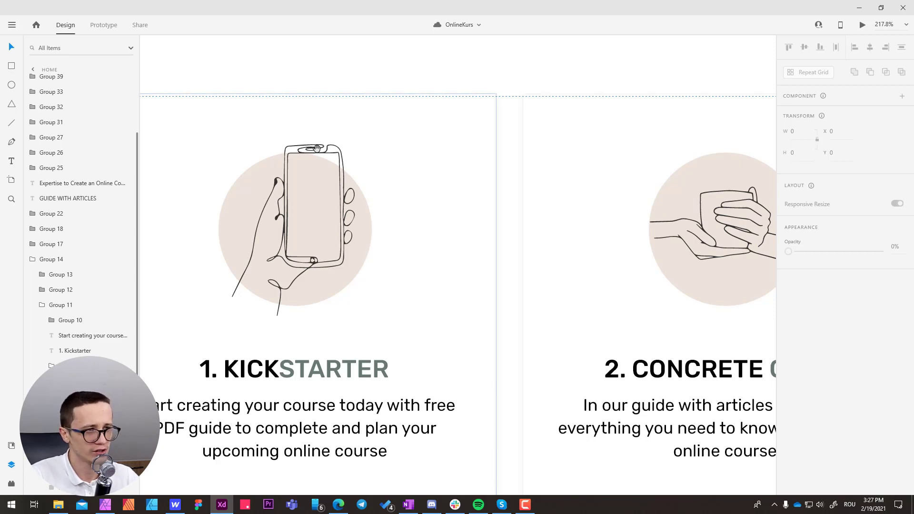
{"action": "scroll", "coordinate": [316, 148], "scroll_direction": "up", "scroll_amount": 2}
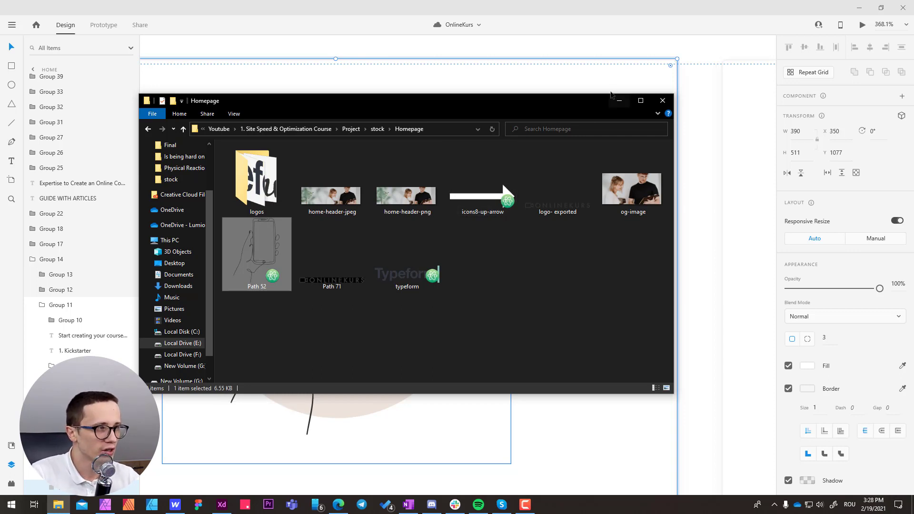
- Minimize the Homepage folder window and deselect the Kickstarter card's background in the design
{"action": "left_click", "coordinate": [619, 100]}
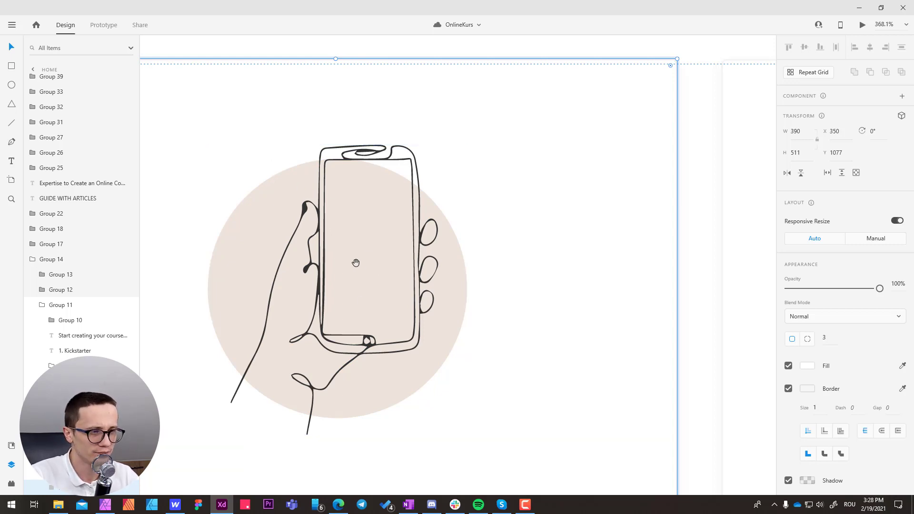
{"action": "left_click_drag", "start_coordinate": [342, 272], "coordinate": [348, 269]}
{"action": "scroll", "coordinate": [348, 272], "scroll_direction": "down", "scroll_amount": 5}
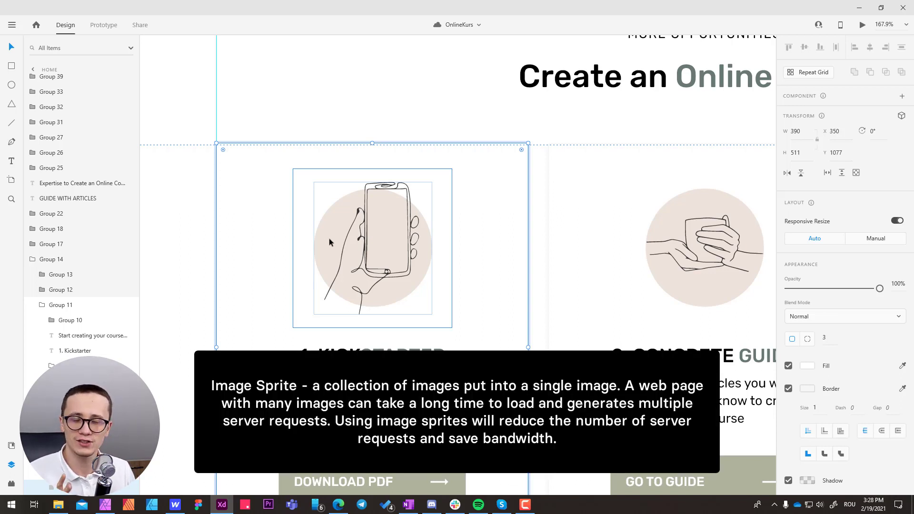
{"action": "left_click", "coordinate": [367, 98]}
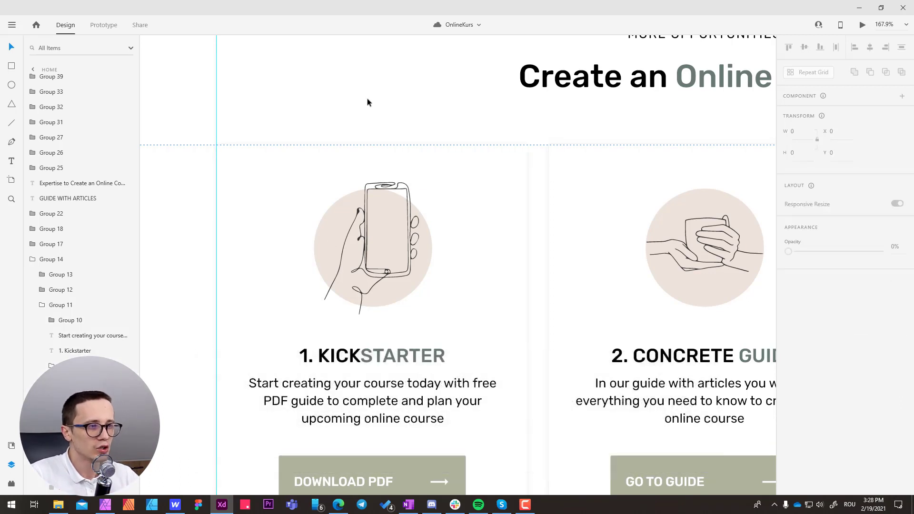
- Select the phone illustration group inside the Kickstarter card and shift it slightly, to about X 441, Y 1105
{"action": "left_click", "coordinate": [368, 221]}
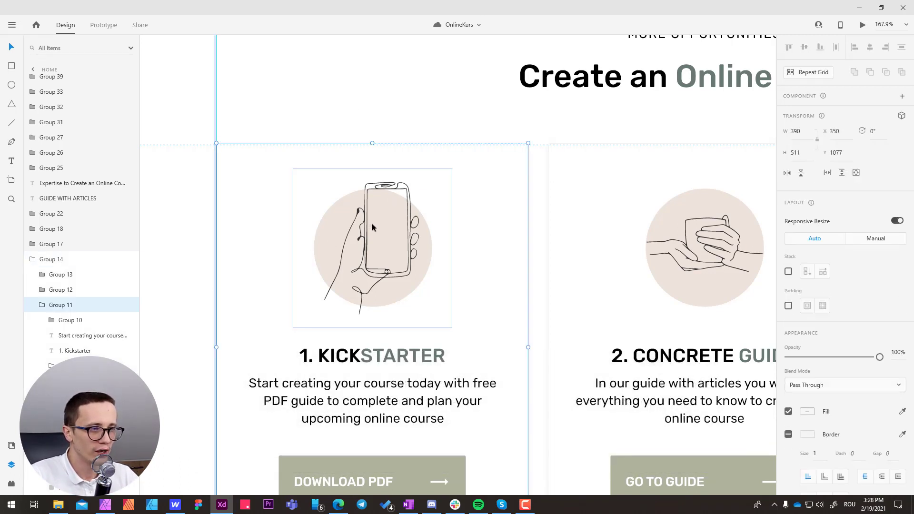
{"action": "double_click", "coordinate": [373, 224]}
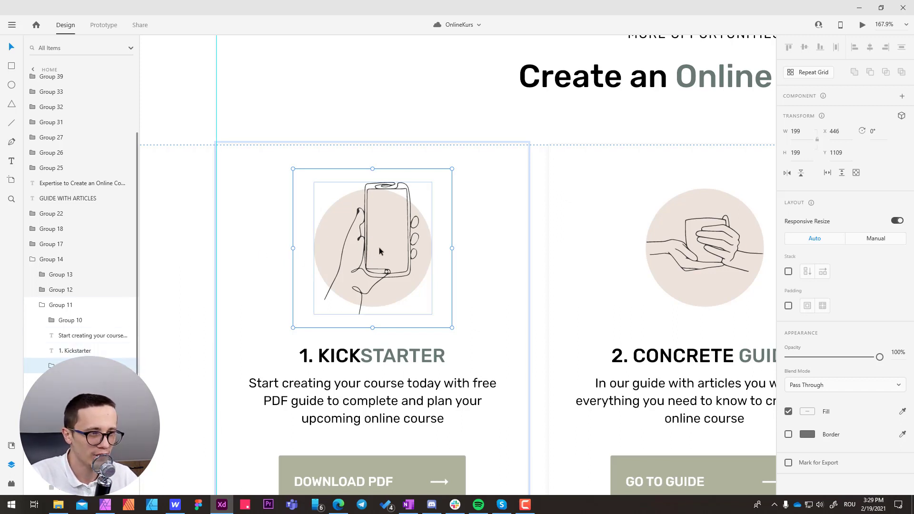
{"action": "mouse_move", "coordinate": [383, 254]}
{"action": "left_mouse_down"}
{"action": "mouse_move", "coordinate": [374, 241]}
{"action": "mouse_move", "coordinate": [380, 250]}
{"action": "left_mouse_up"}
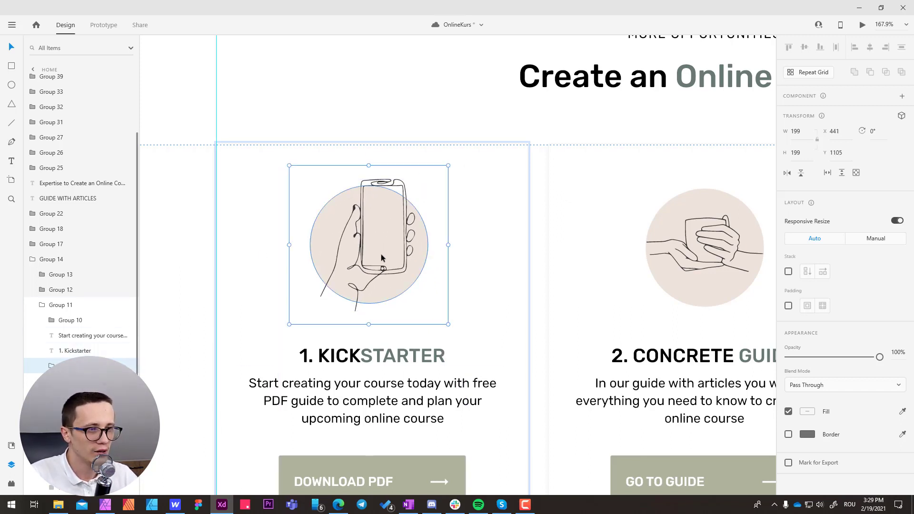
- Paste a copy of the phone illustration group onto the empty pasteboard beside the Home artboard
{"action": "scroll", "coordinate": [312, 240], "scroll_direction": "left", "scroll_amount": 8}
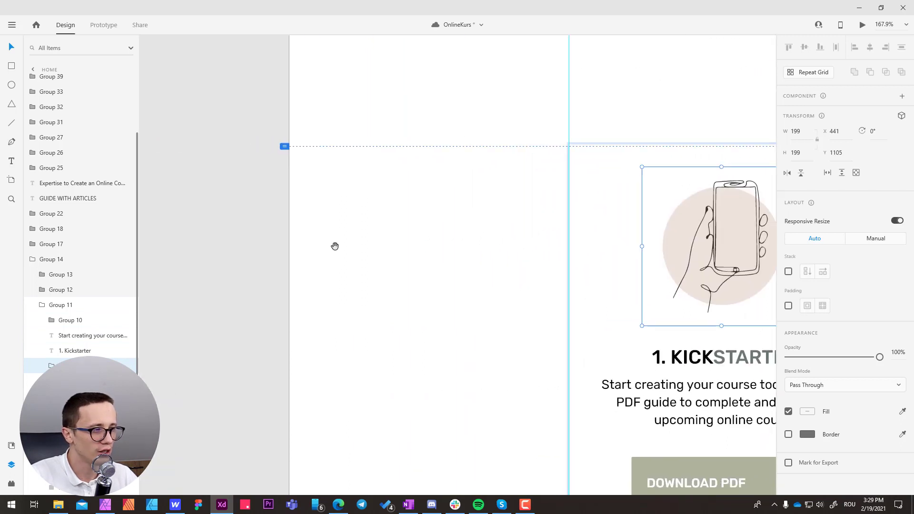
{"action": "scroll", "coordinate": [334, 249], "scroll_direction": "down", "scroll_amount": 5}
{"action": "scroll", "coordinate": [328, 223], "scroll_direction": "left", "scroll_amount": 3}
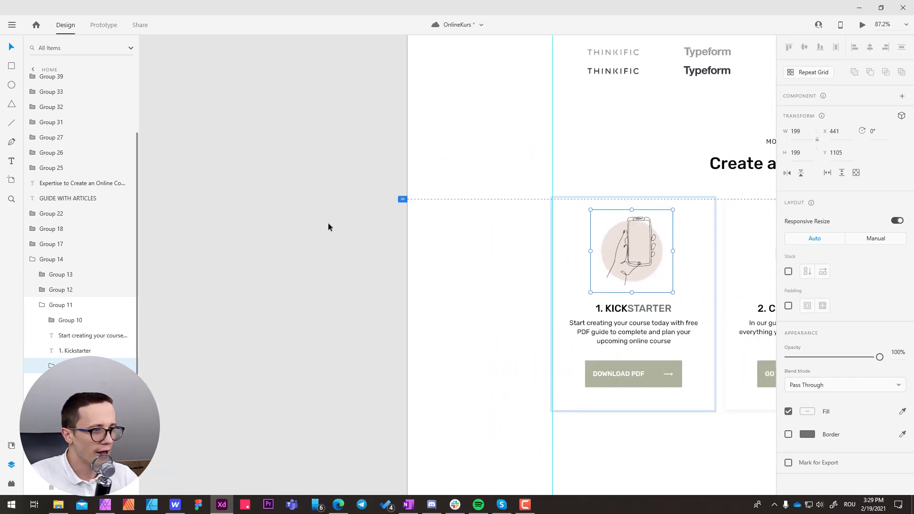
{"action": "scroll", "coordinate": [327, 228], "scroll_direction": "left", "scroll_amount": 3}
{"action": "left_click", "coordinate": [236, 242]}
{"action": "scroll", "coordinate": [344, 253], "scroll_direction": "up", "scroll_amount": 3}
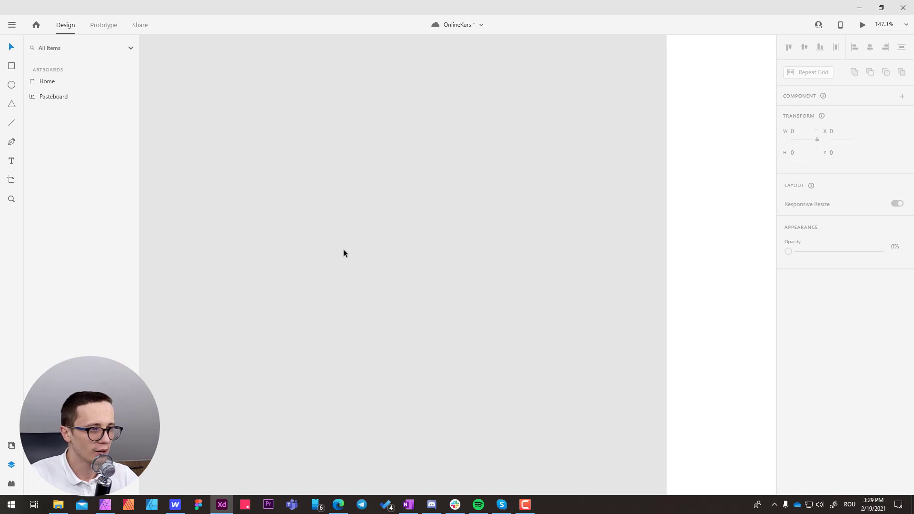
{"action": "key", "text": "ctrl+v"}
{"action": "left_click_drag", "start_coordinate": [476, 257], "coordinate": [362, 243]}
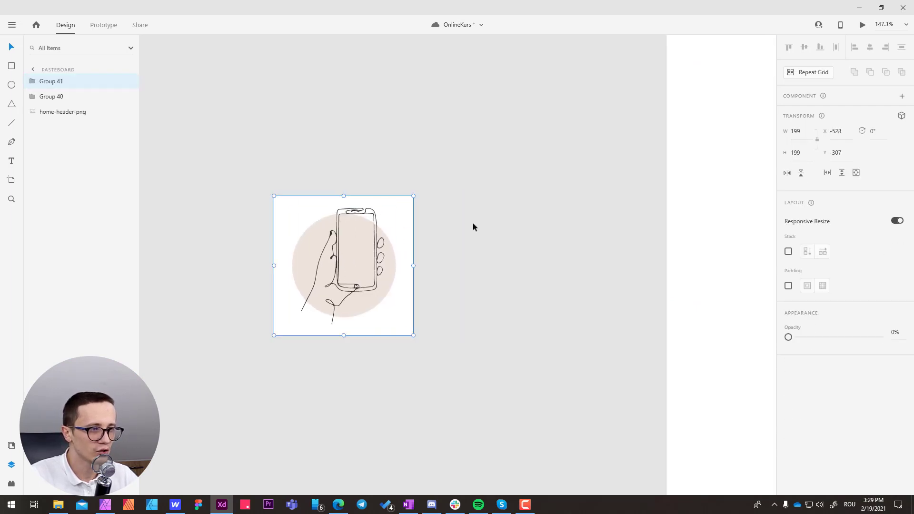
- Check the inner group of the pasted illustration, and reselect the whole illustration with its white background
{"action": "double_click", "coordinate": [344, 265]}
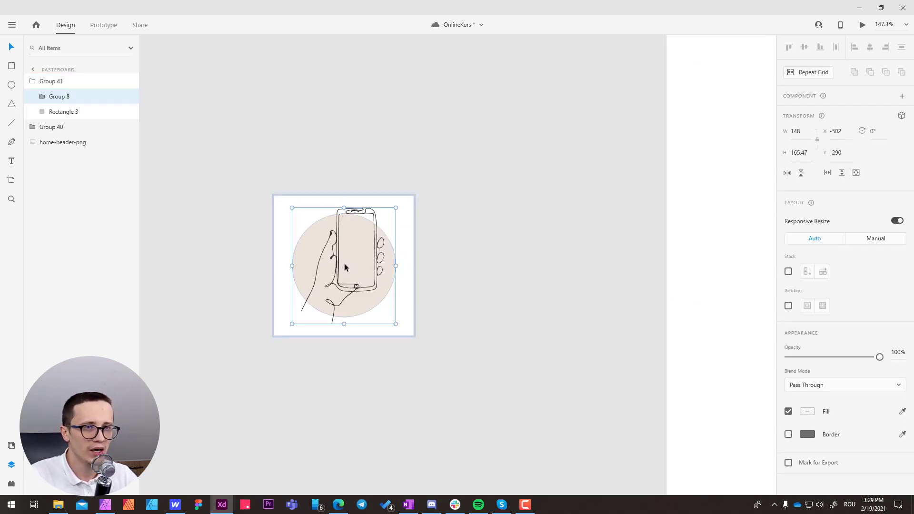
{"action": "left_click", "coordinate": [475, 222]}
{"action": "left_click_drag", "start_coordinate": [493, 147], "coordinate": [187, 375]}
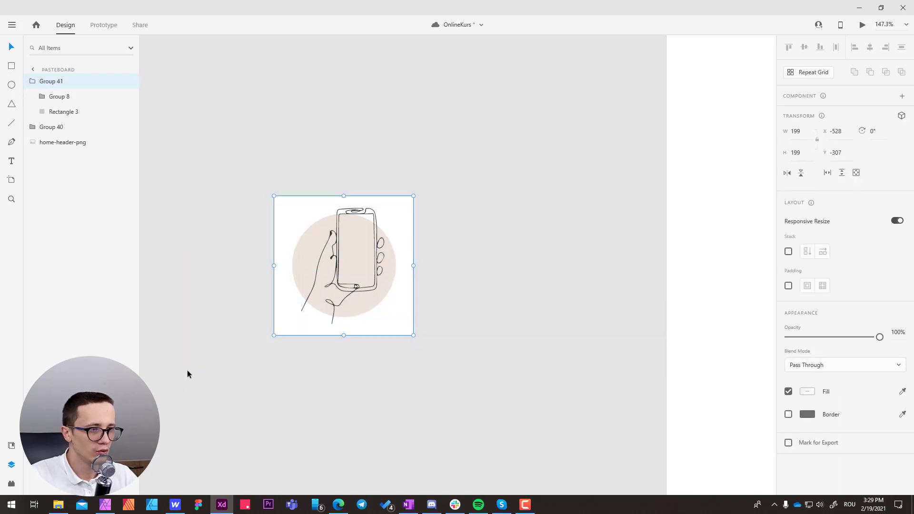
- Ungroup the pasted phone illustration completely, down to its line-art path, beige circle and white background square
{"action": "key", "text": "ctrl+shift+g"}
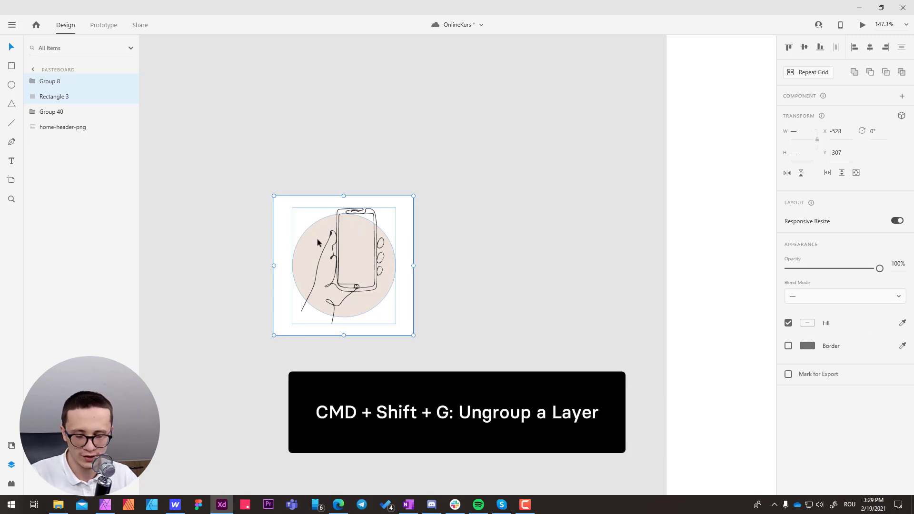
{"action": "left_click_drag", "start_coordinate": [453, 157], "coordinate": [217, 349]}
{"action": "key", "text": "ctrl+shift+g"}
{"action": "key", "text": "ctrl+shift+g"}
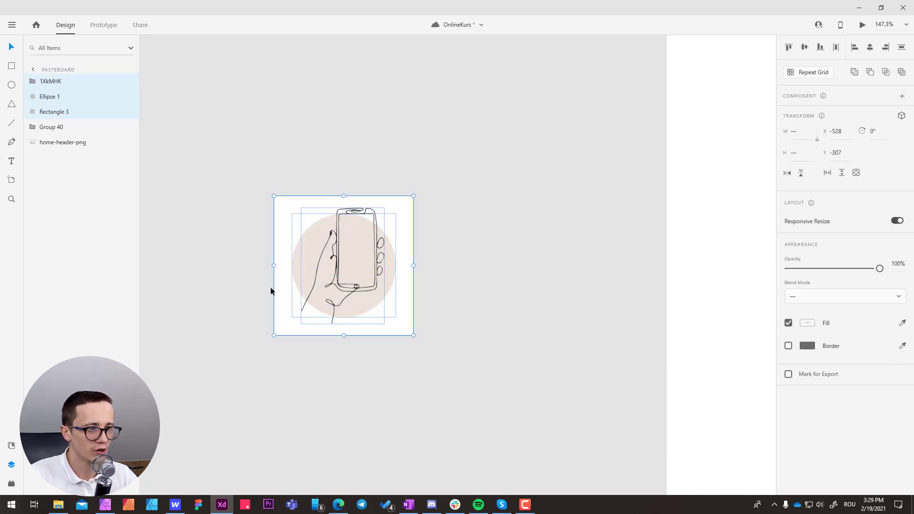
- Check the ungrouped pieces by selecting the white background square and the beige circle individually
{"action": "left_click", "coordinate": [436, 179]}
{"action": "left_click", "coordinate": [406, 200]}
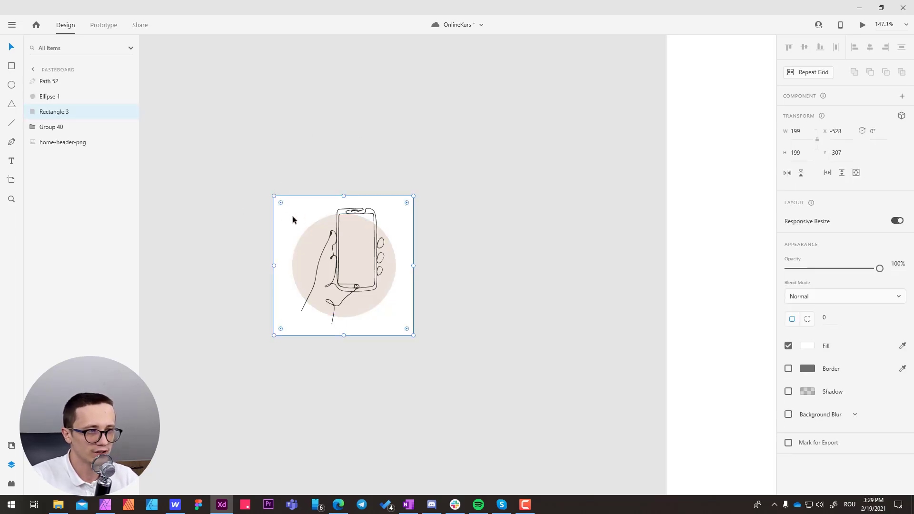
{"action": "left_click_drag", "start_coordinate": [433, 229], "coordinate": [322, 230]}
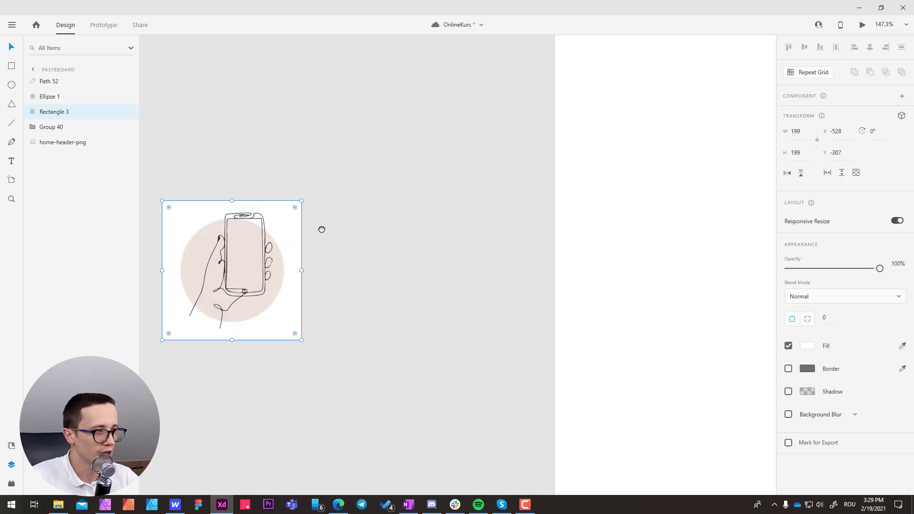
{"action": "left_click_drag", "start_coordinate": [216, 216], "coordinate": [316, 206]}
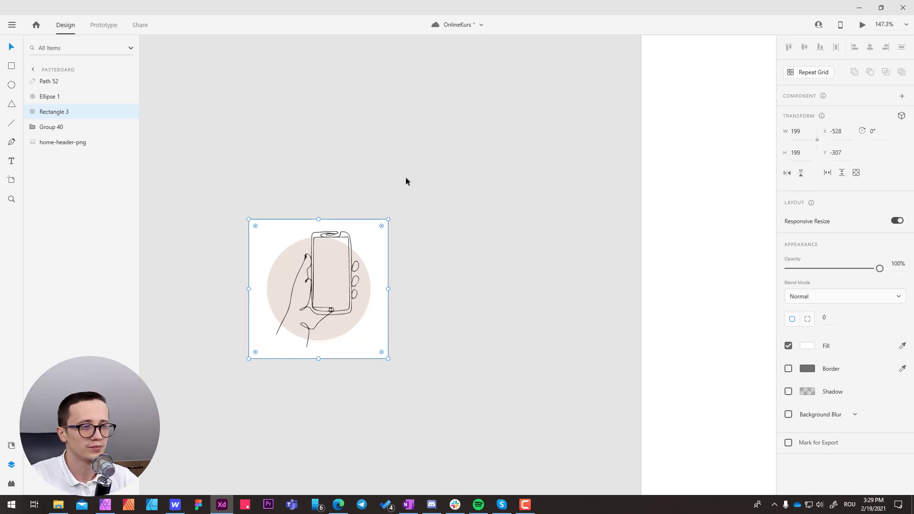
{"action": "left_click", "coordinate": [421, 199]}
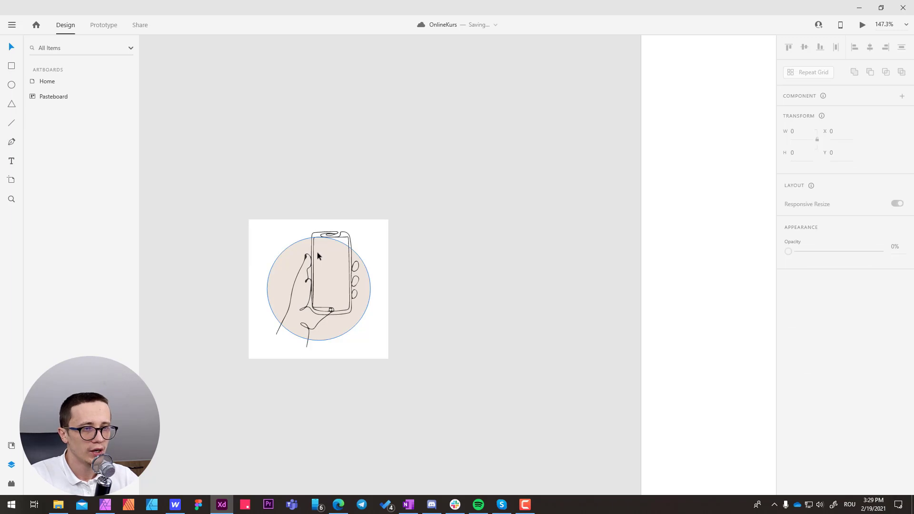
{"action": "left_click", "coordinate": [283, 273]}
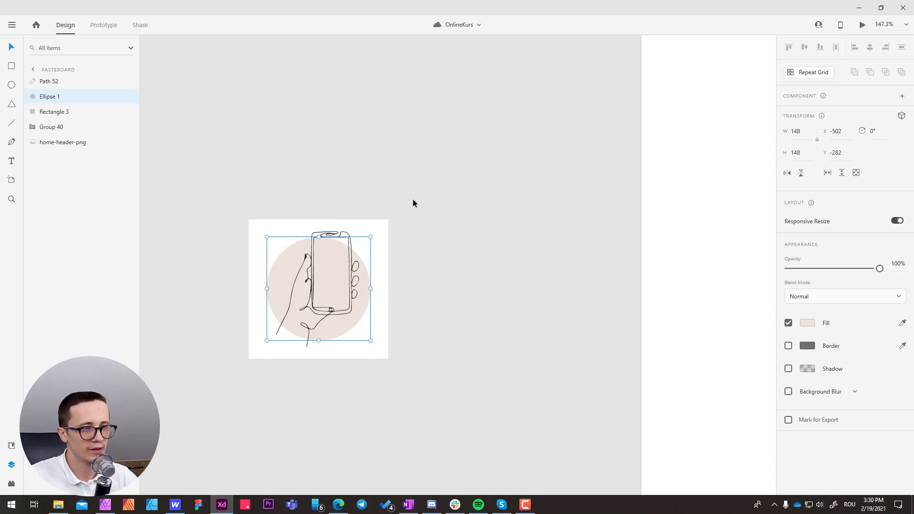
- Regroup the phone line art, circle and white square, and place the group at about X -563, Y -331
{"action": "left_click_drag", "start_coordinate": [428, 183], "coordinate": [192, 401]}
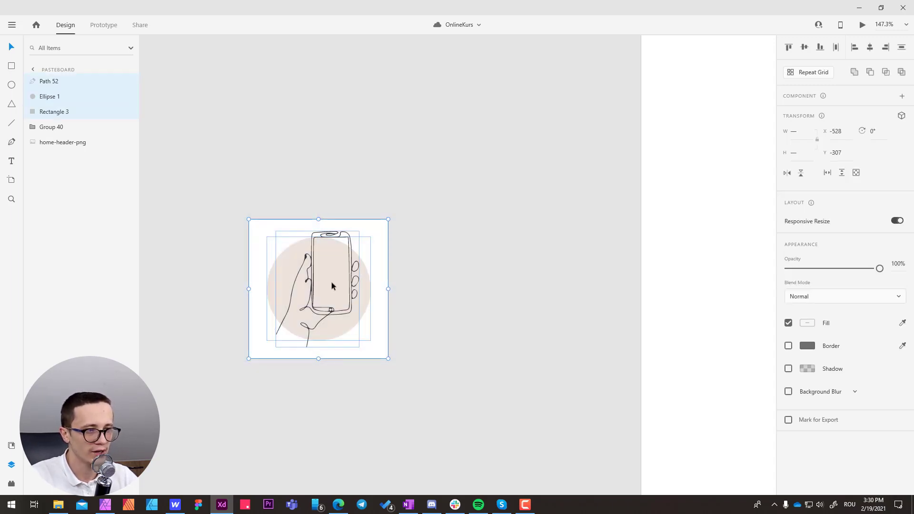
{"action": "key", "text": "ctrl+g"}
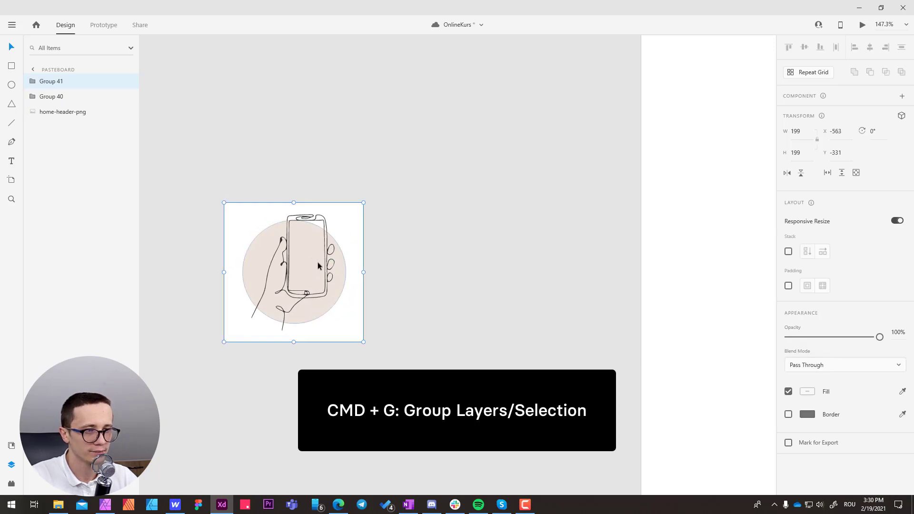
- Copy the hands-and-cup illustration group with its white background from the Concrete Guide card, and save the document
{"action": "scroll", "coordinate": [318, 262], "scroll_direction": "down", "scroll_amount": 4}
{"action": "scroll", "coordinate": [490, 232], "scroll_direction": "right", "scroll_amount": 10}
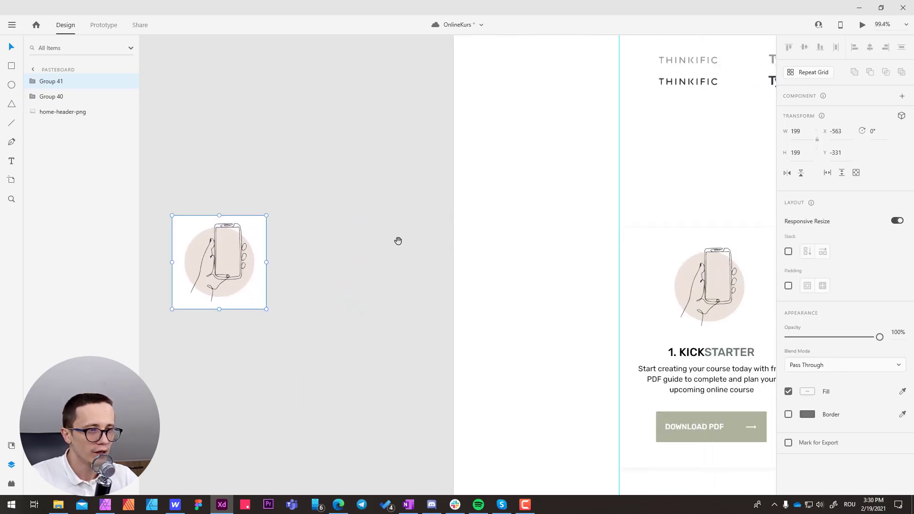
{"action": "left_click", "coordinate": [515, 292]}
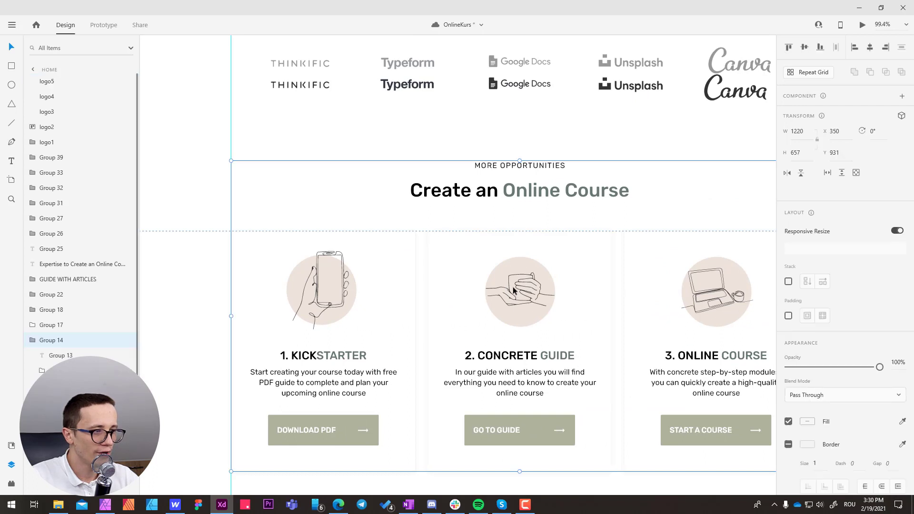
{"action": "double_click", "coordinate": [514, 295]}
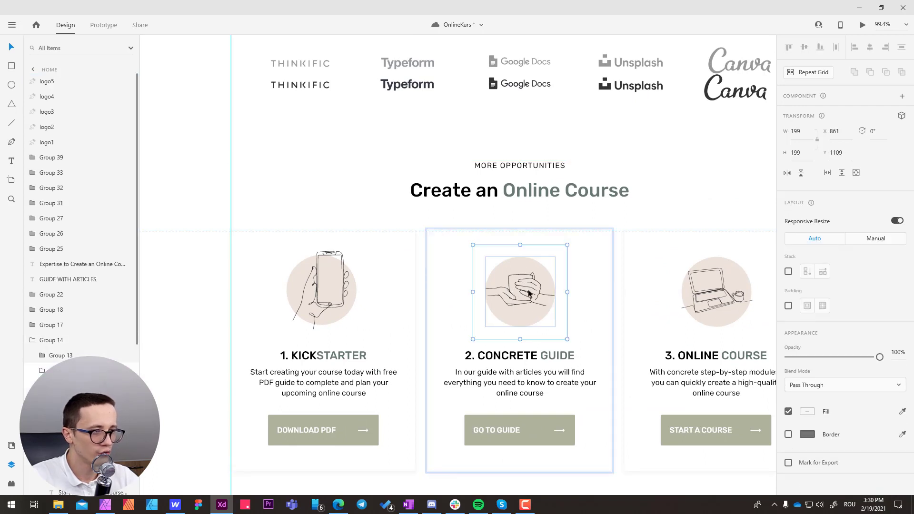
{"action": "scroll", "coordinate": [429, 290], "scroll_direction": "right", "scroll_amount": 3}
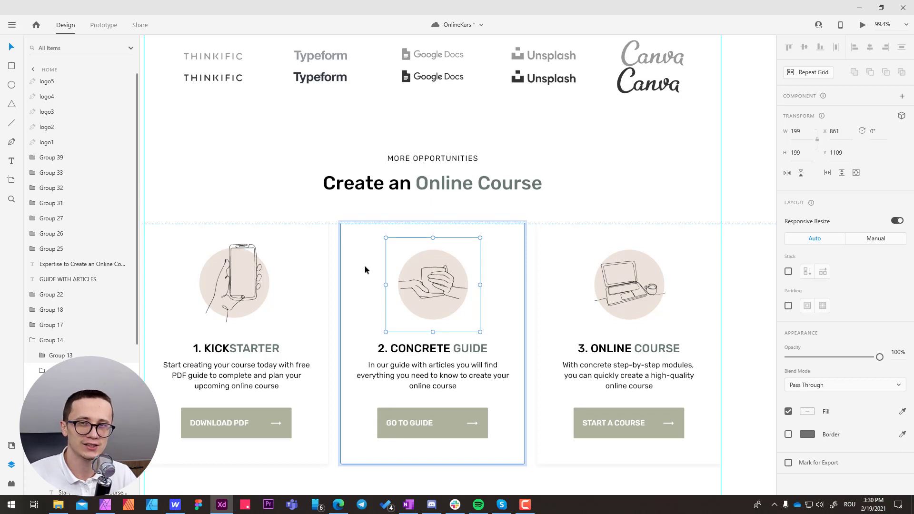
{"action": "key", "text": "ctrl+s"}
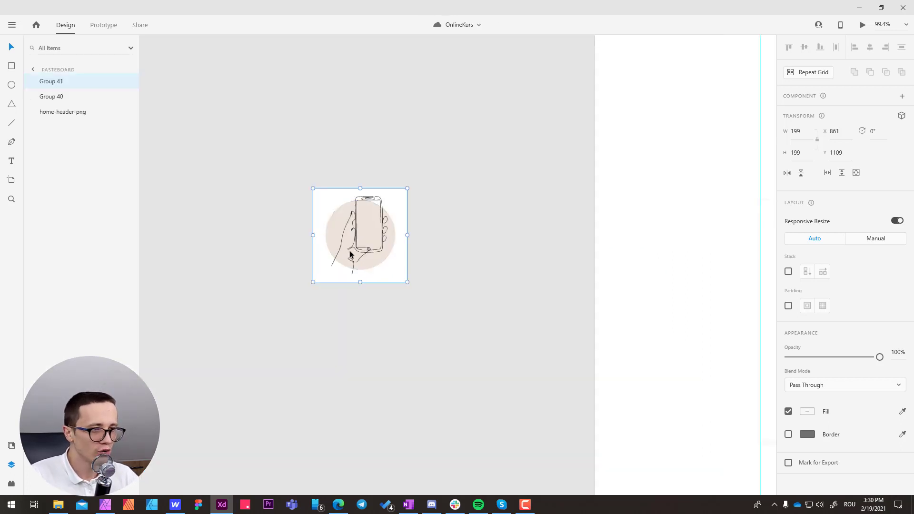
- Shift the phone illustration left to X -685 and paste the cup illustration flush against its right edge at X -486, Y -331
{"action": "key", "text": "shift+Left"}
{"action": "key", "text": "shift+Left"}
{"action": "key", "text": "shift+Left"}
{"action": "key", "text": "shift+Left"}
{"action": "key", "text": "shift+Left"}
{"action": "key", "text": "shift+Left"}
{"action": "key", "text": "shift+Left"}
{"action": "key", "text": "shift+Left"}
{"action": "key", "text": "shift+Left"}
{"action": "key", "text": "shift+Left"}
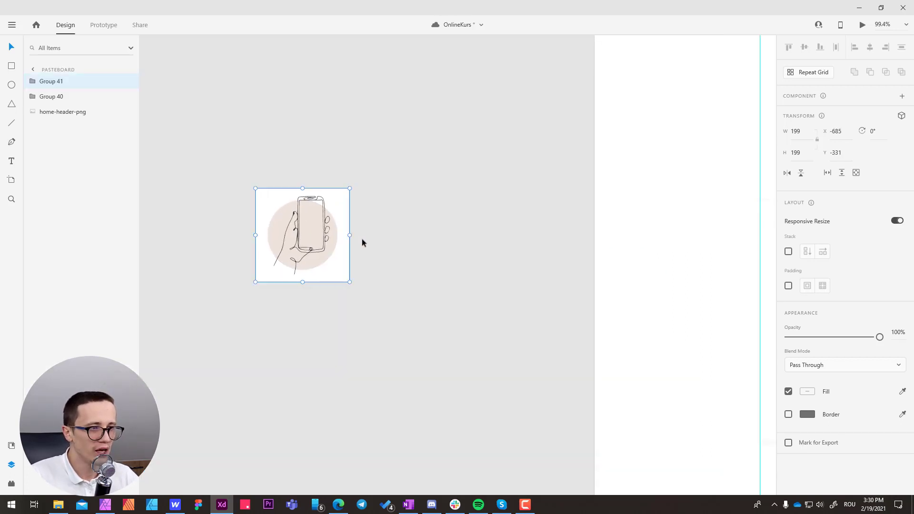
{"action": "key", "text": "ctrl+v"}
{"action": "left_click_drag", "start_coordinate": [432, 257], "coordinate": [399, 239]}
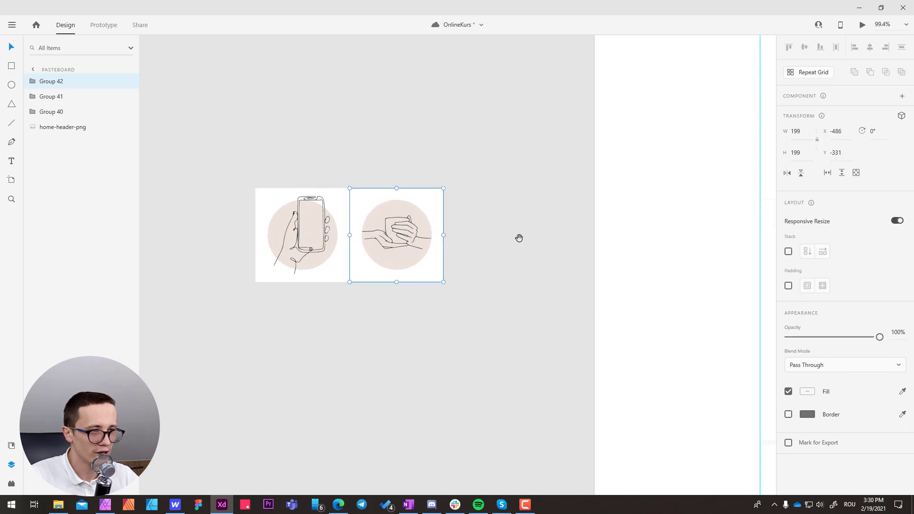
- Copy the laptop illustration group with its white background from the Online Course card
{"action": "scroll", "coordinate": [519, 238], "scroll_direction": "right", "scroll_amount": 10}
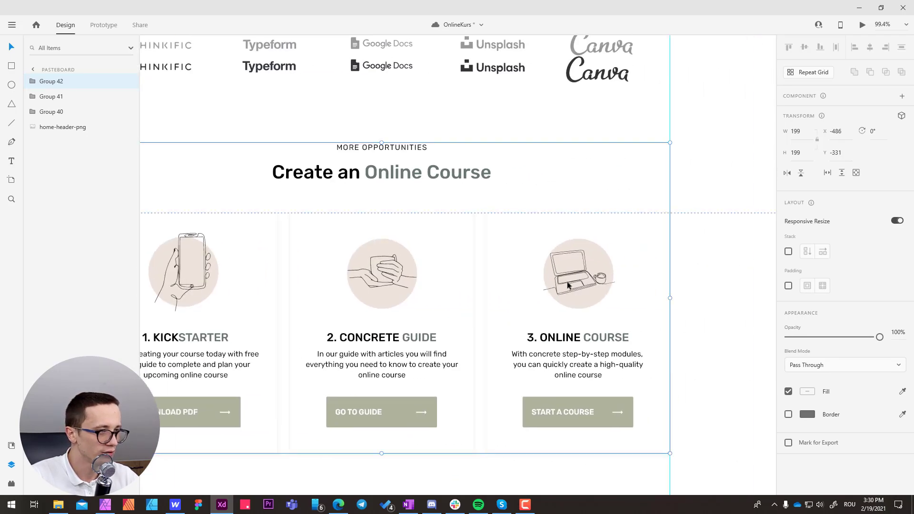
{"action": "left_click", "coordinate": [568, 285]}
{"action": "double_click", "coordinate": [568, 286]}
{"action": "scroll", "coordinate": [244, 250], "scroll_direction": "left", "scroll_amount": 8}
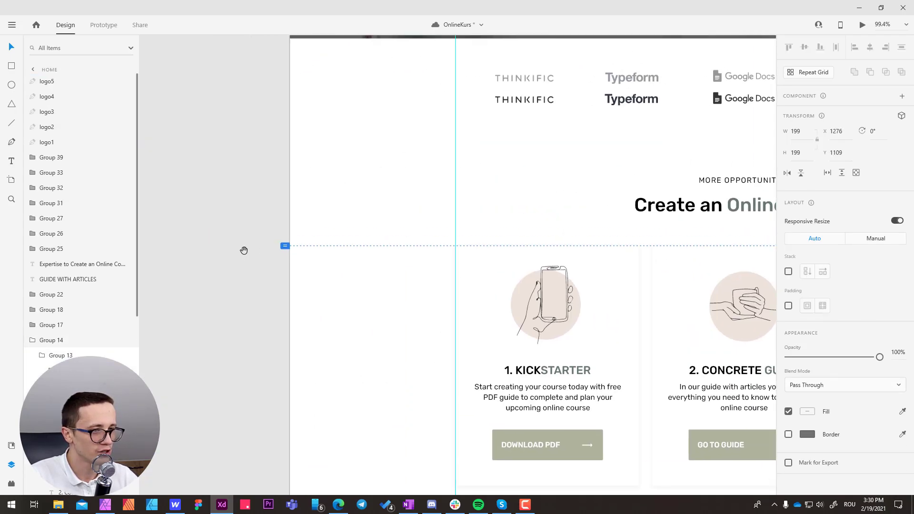
- Paste the laptop illustration on the pasteboard and align it flush against the cup illustration's right edge at X -287, Y -331
{"action": "scroll", "coordinate": [244, 251], "scroll_direction": "left", "scroll_amount": 8}
{"action": "key", "text": "ctrl+v"}
{"action": "left_click_drag", "start_coordinate": [422, 274], "coordinate": [425, 258]}
{"action": "scroll", "coordinate": [496, 276], "scroll_direction": "right", "scroll_amount": 5}
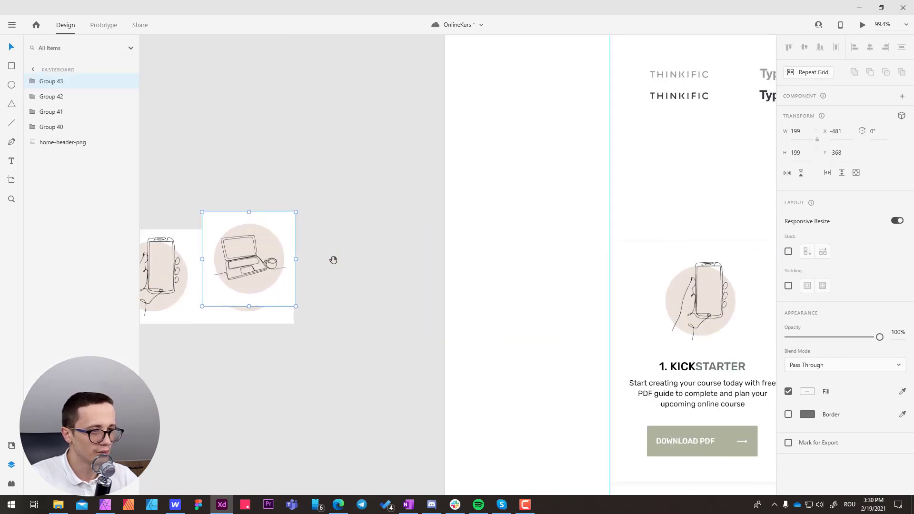
{"action": "scroll", "coordinate": [334, 260], "scroll_direction": "right", "scroll_amount": 1}
{"action": "left_click_drag", "start_coordinate": [227, 264], "coordinate": [318, 282]}
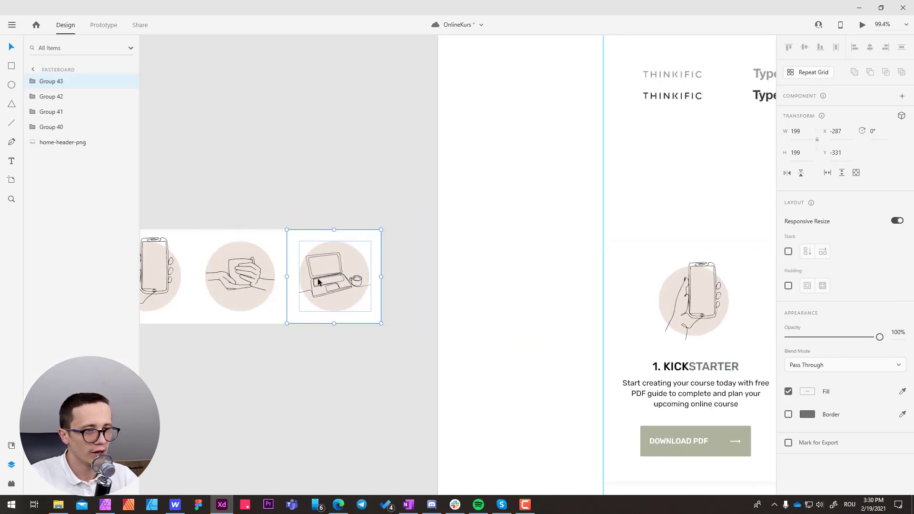
- Group the phone, cup and laptop illustrations on the pasteboard into a single group
{"action": "scroll", "coordinate": [318, 282], "scroll_direction": "left", "scroll_amount": 3}
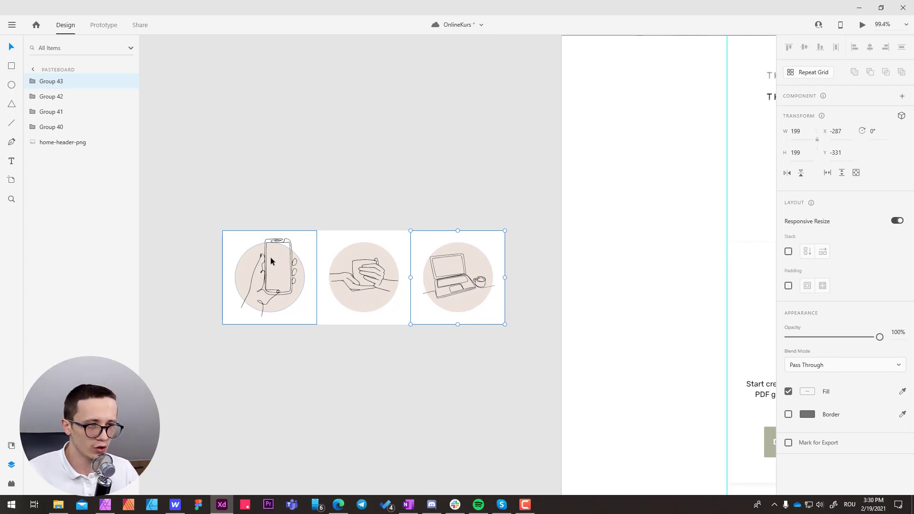
{"action": "left_click", "coordinate": [303, 279]}
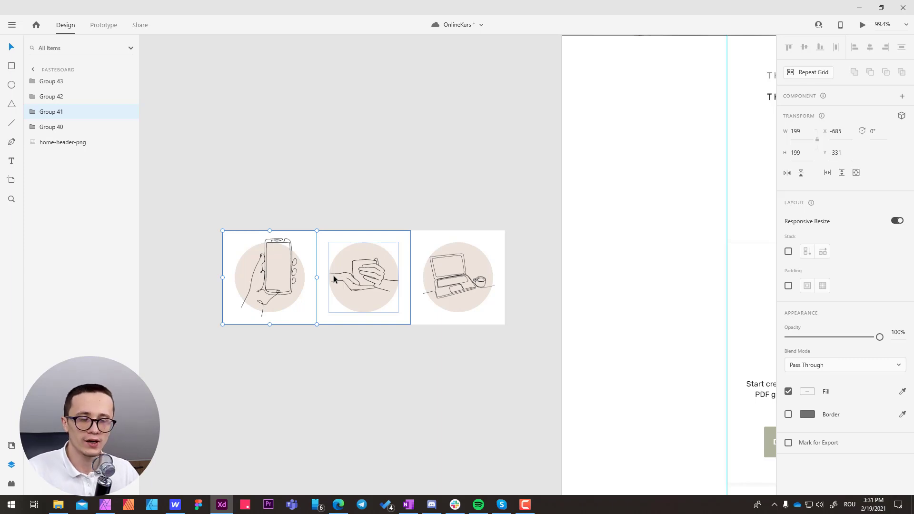
{"action": "left_click", "coordinate": [300, 227]}
{"action": "scroll", "coordinate": [428, 250], "scroll_direction": "left", "scroll_amount": 1}
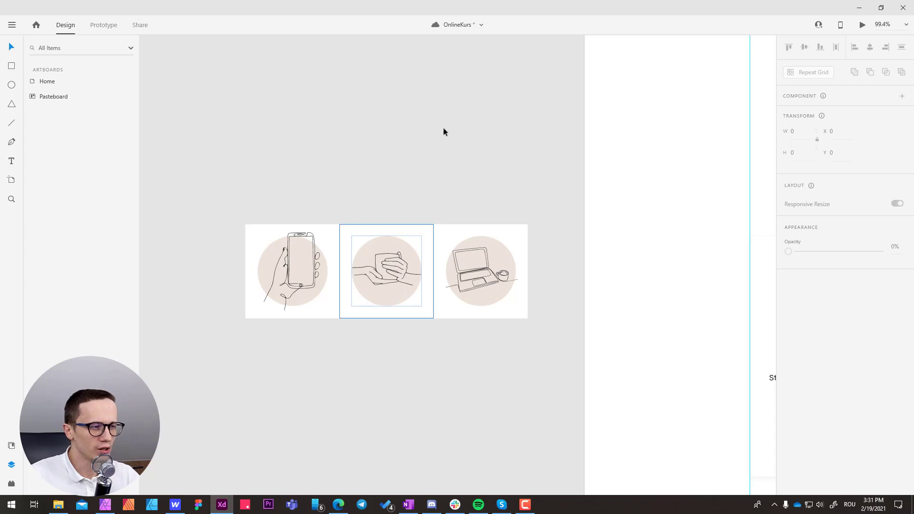
{"action": "left_click_drag", "start_coordinate": [541, 195], "coordinate": [205, 354]}
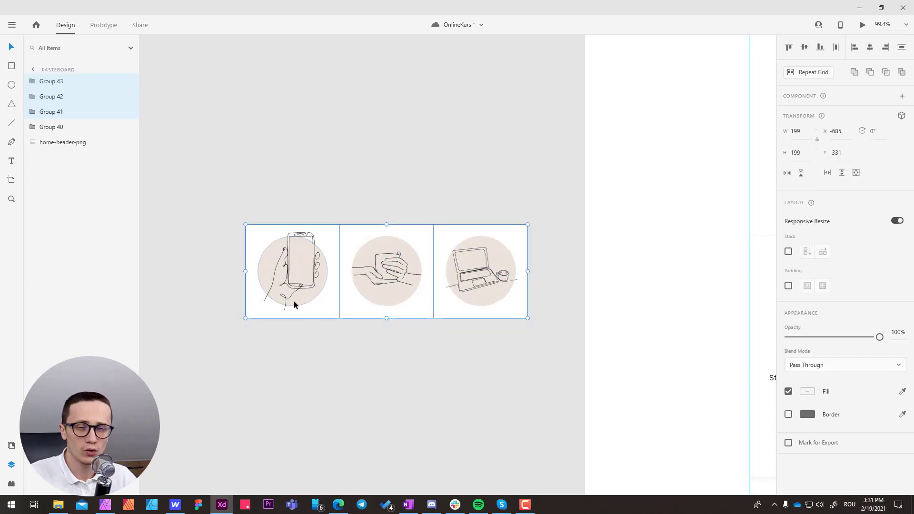
{"action": "key", "text": "ctrl+g"}
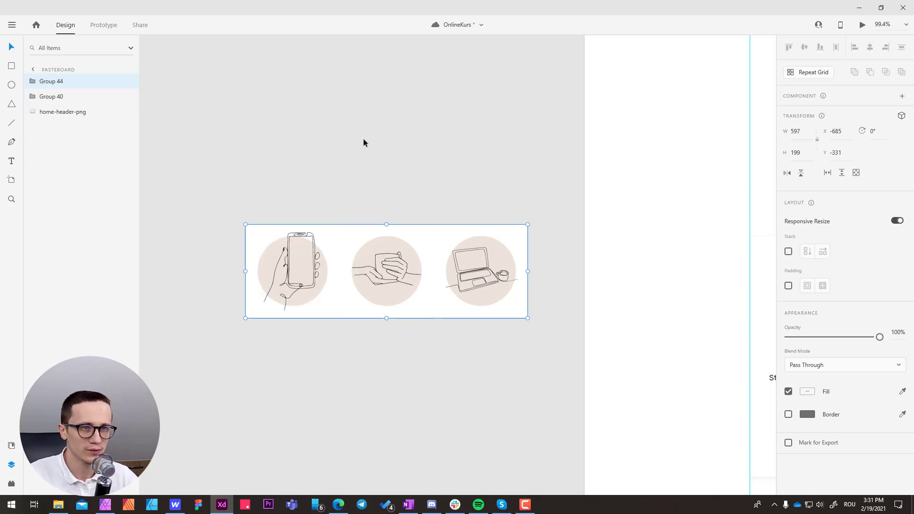
- Rename the combined illustration group as features
{"action": "double_click", "coordinate": [51, 81]}
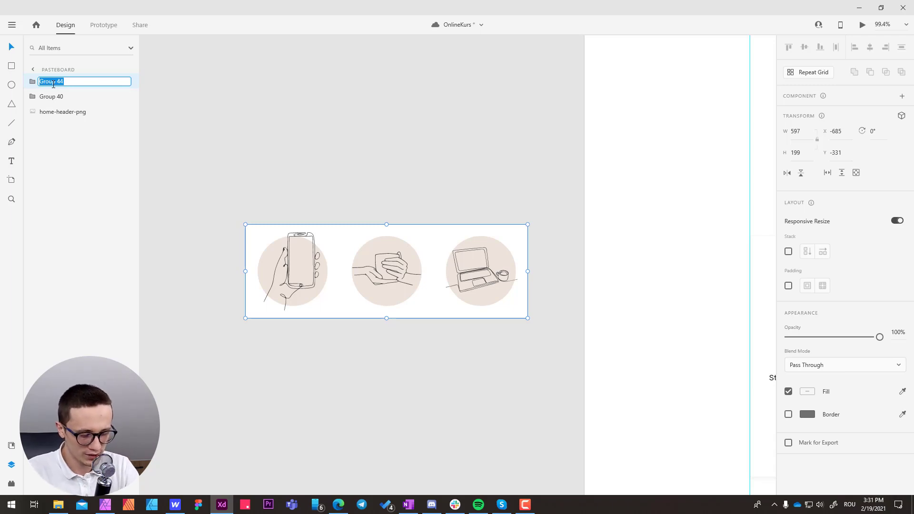
{"action": "type", "text": "features"}
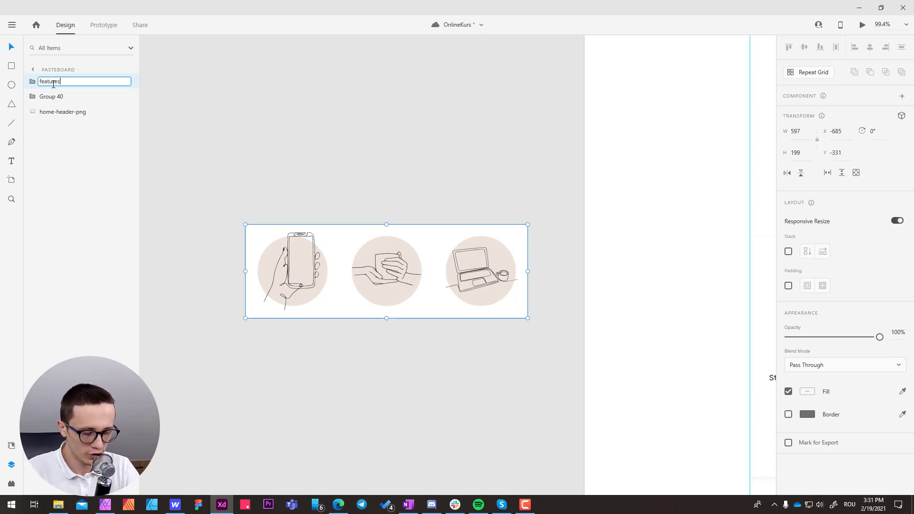
{"action": "key", "text": "Return"}
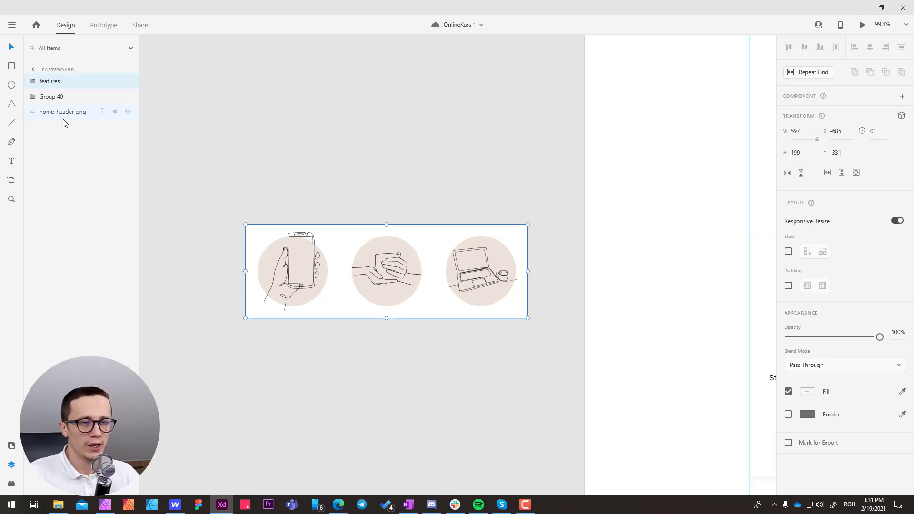
- Export the features group as a PNG for Design at 1x into the stock\Homepage folder
{"action": "right_click", "coordinate": [48, 85]}
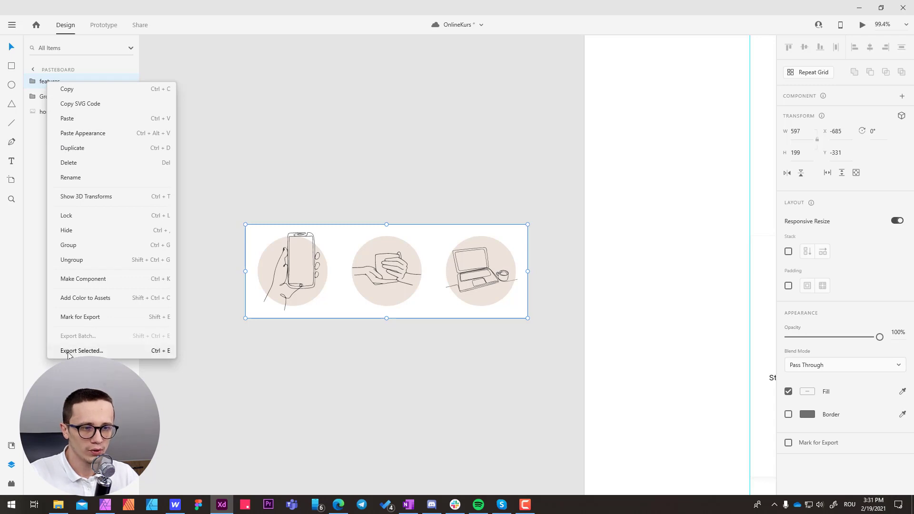
{"action": "left_click", "coordinate": [73, 351]}
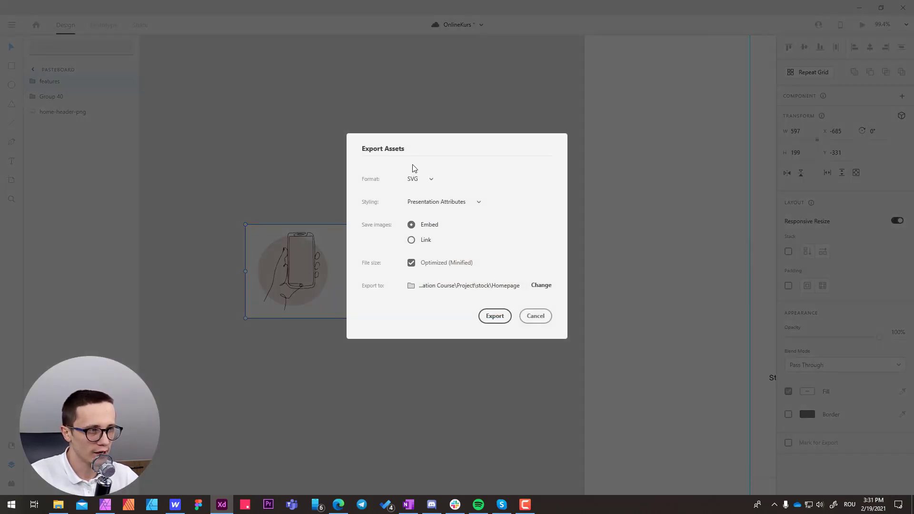
{"action": "left_click", "coordinate": [431, 182]}
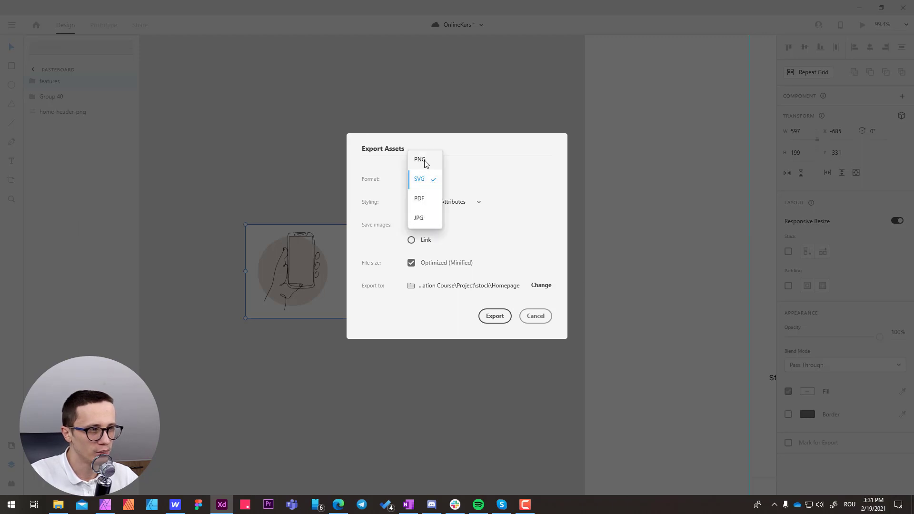
{"action": "left_click", "coordinate": [424, 160]}
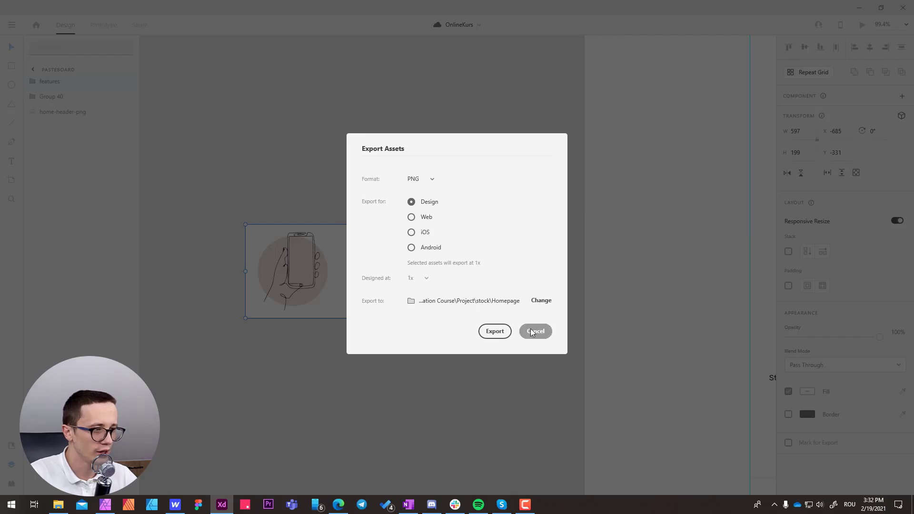
{"action": "left_click", "coordinate": [496, 331]}
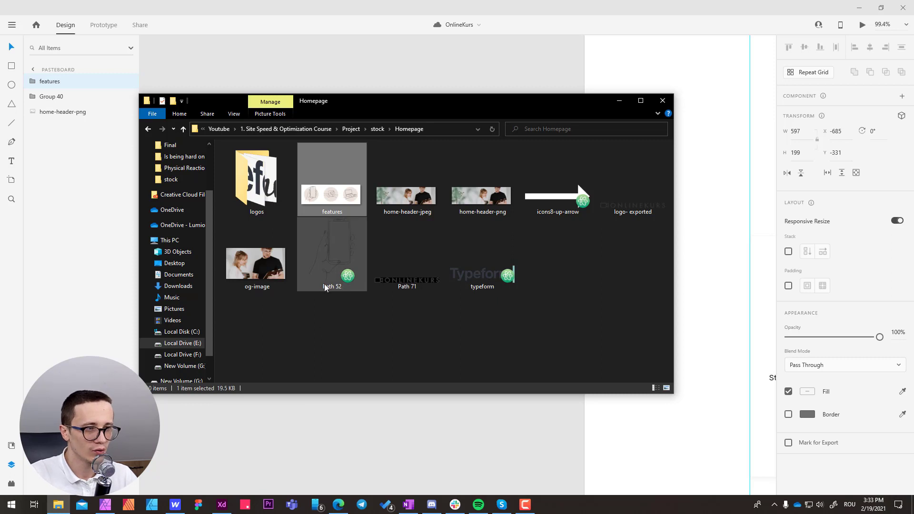
- Check the file size of Path 52 in the Homepage folder and switch to the Edge browser
{"action": "left_click", "coordinate": [329, 263]}
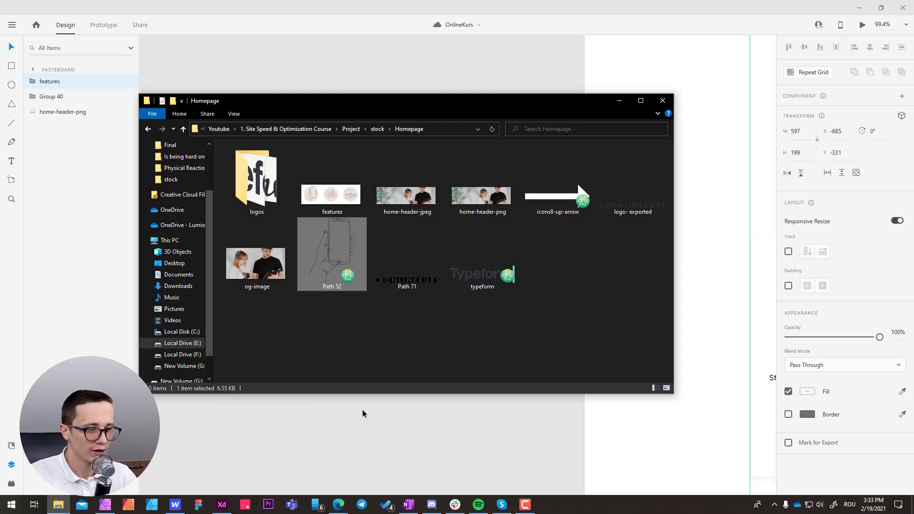
{"action": "left_click", "coordinate": [342, 507]}
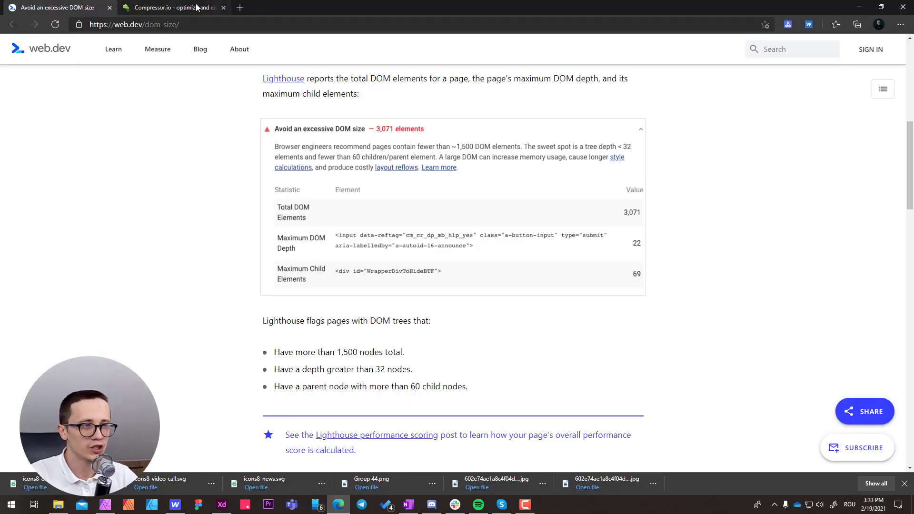
- Upload features.png from the Homepage folder to Compressor.io for lossy compression
{"action": "left_click", "coordinate": [194, 13]}
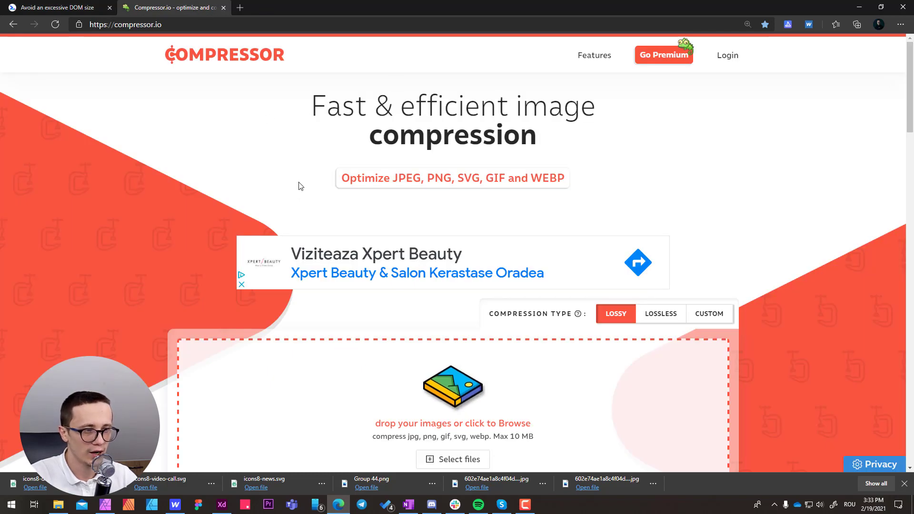
{"action": "scroll", "coordinate": [305, 269], "scroll_direction": "down", "scroll_amount": 4}
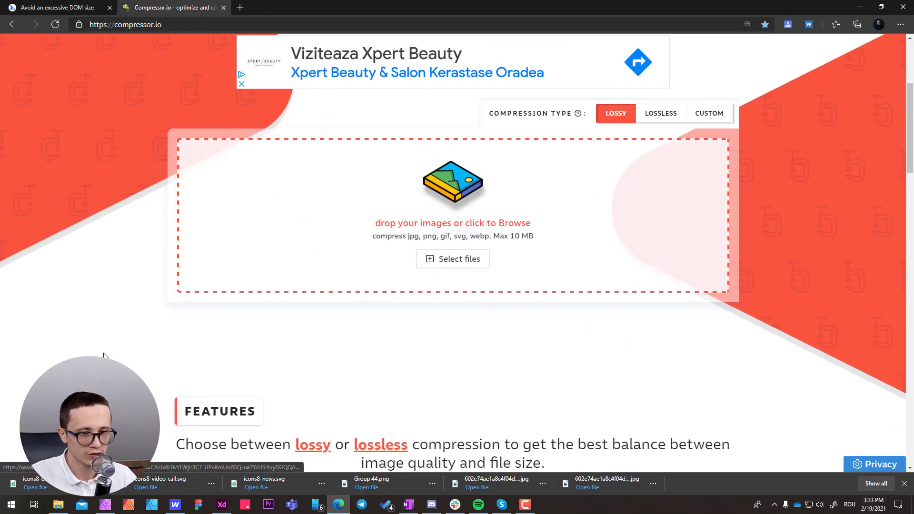
{"action": "left_click", "coordinate": [58, 503]}
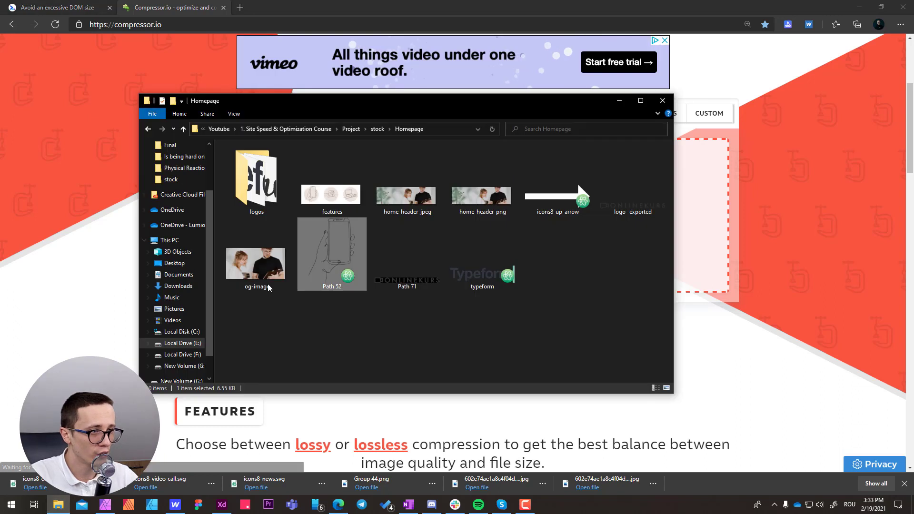
{"action": "left_click", "coordinate": [335, 200]}
{"action": "left_click_drag", "start_coordinate": [335, 200], "coordinate": [274, 224]}
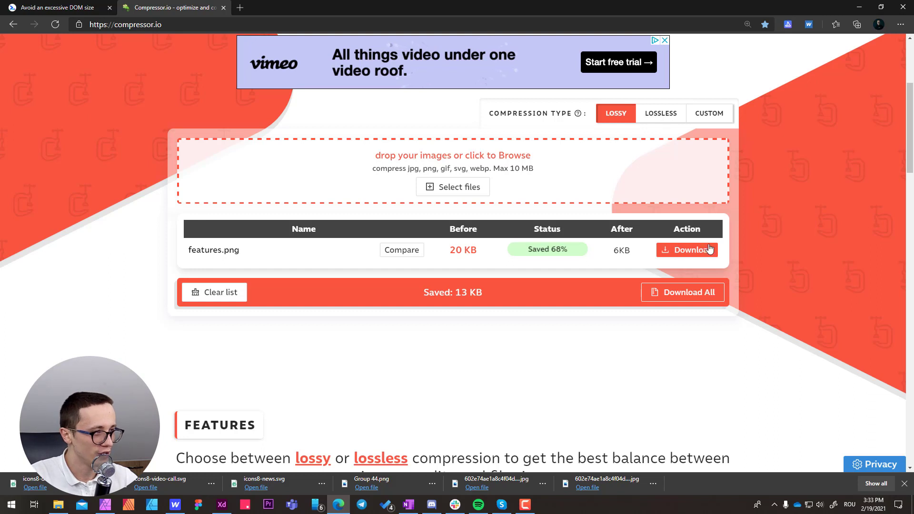
- Download the compressed features PNG into the stock\Homepage folder, replacing the existing features file
{"action": "left_click", "coordinate": [681, 249]}
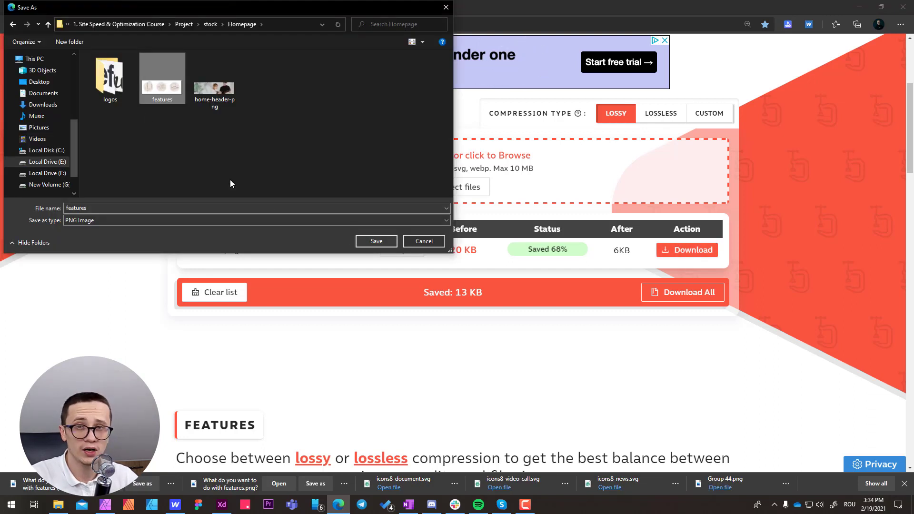
{"action": "left_click", "coordinate": [370, 242]}
{"action": "left_click", "coordinate": [487, 258]}
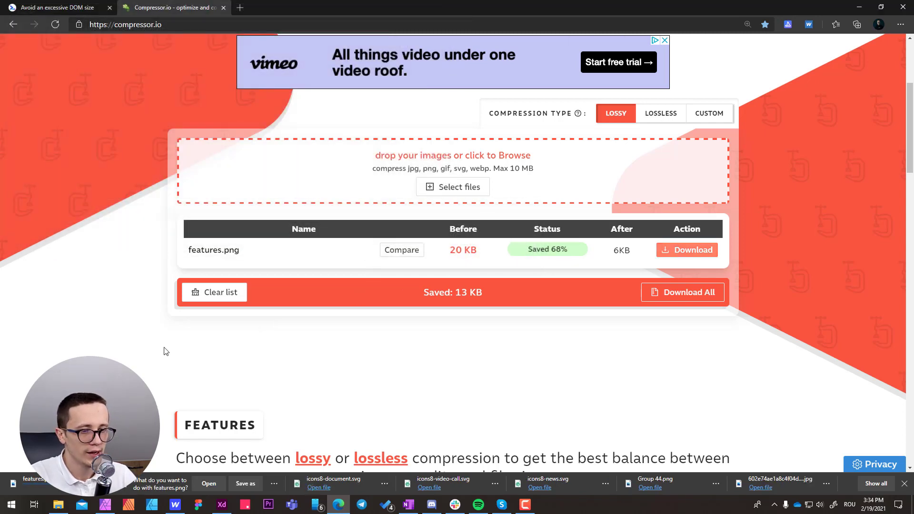
- Compare the file sizes of features and Path 52 in the Homepage folder
{"action": "left_click", "coordinate": [58, 505]}
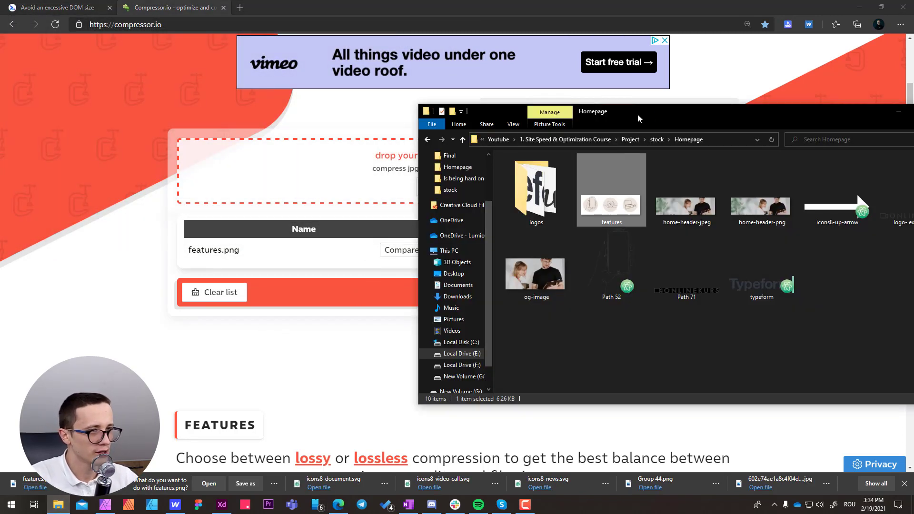
{"action": "left_click_drag", "start_coordinate": [638, 114], "coordinate": [263, 102]}
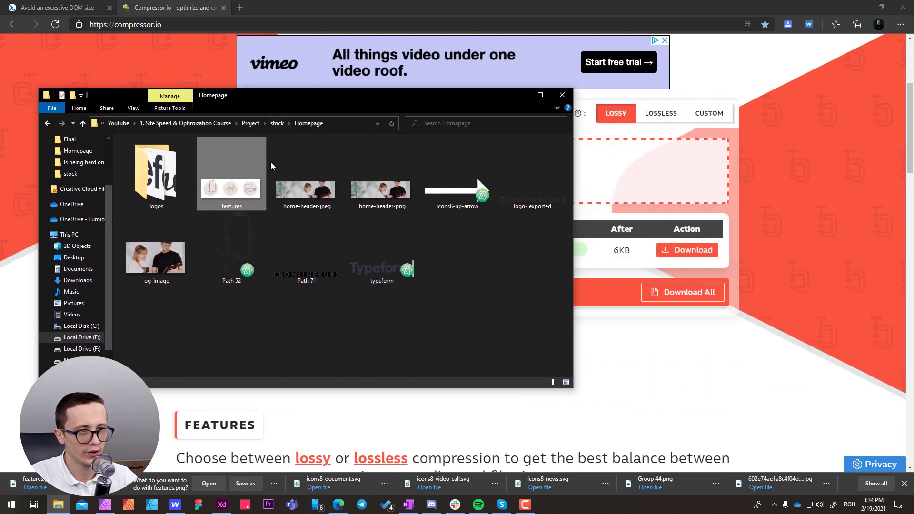
{"action": "left_click", "coordinate": [232, 321]}
{"action": "left_click", "coordinate": [229, 192]}
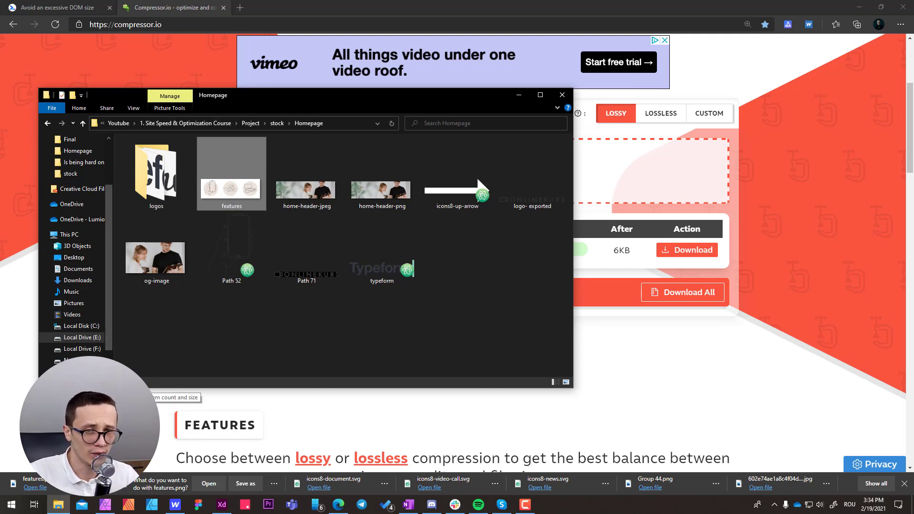
{"action": "left_click", "coordinate": [236, 245]}
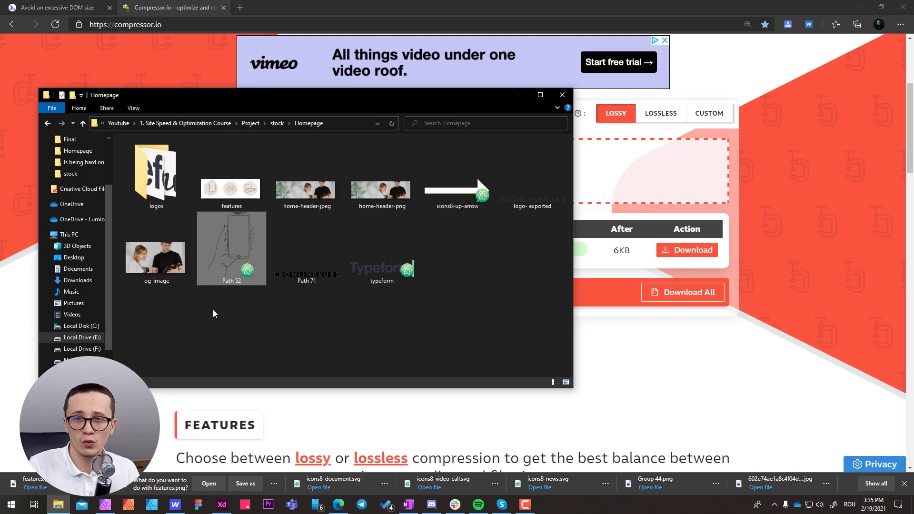
{"action": "key", "text": "Up"}
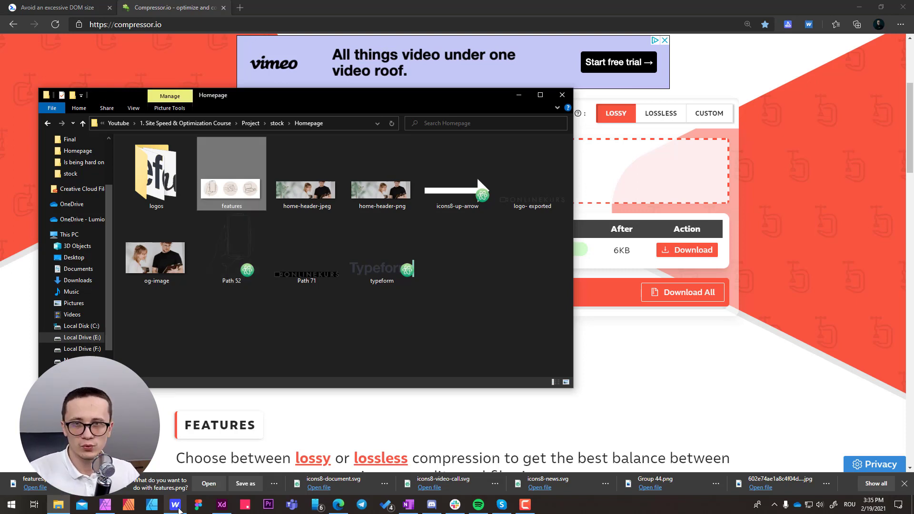
- Switch to the Online Kurs project in Webflow and collapse the home-header and logos sections in the element tree
{"action": "mouse_move", "coordinate": [177, 509]}
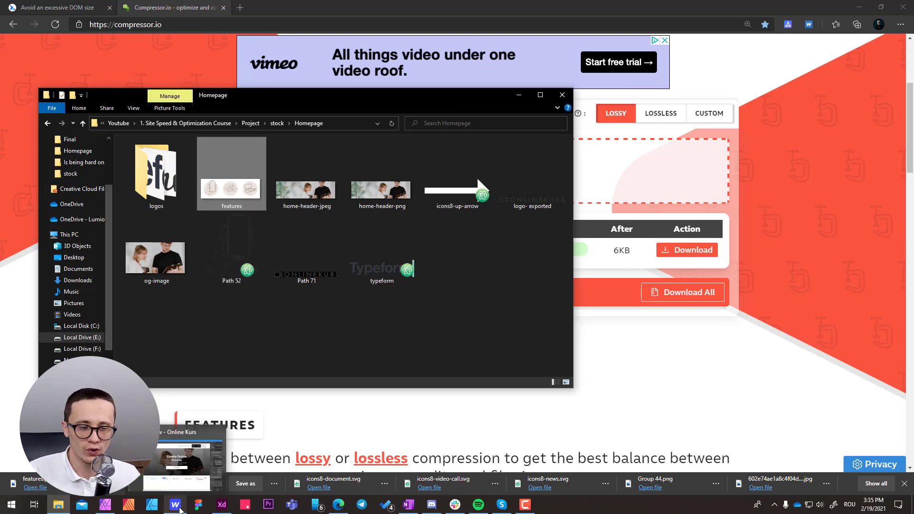
{"action": "left_click", "coordinate": [178, 507]}
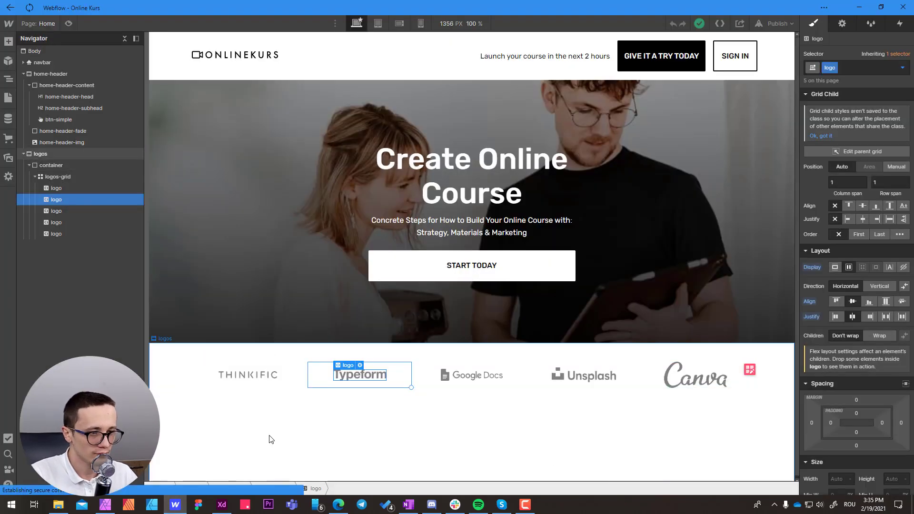
{"action": "left_click", "coordinate": [231, 435]}
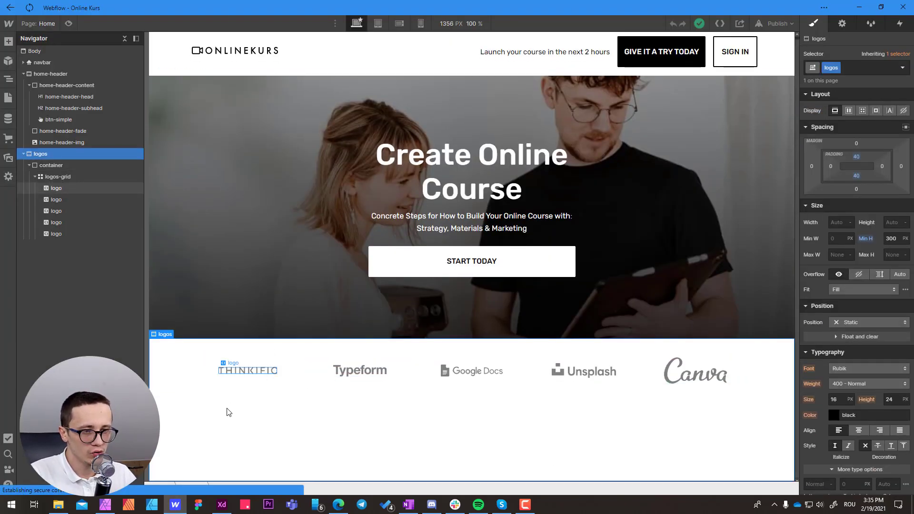
{"action": "left_click", "coordinate": [24, 73]}
{"action": "left_click", "coordinate": [23, 85]}
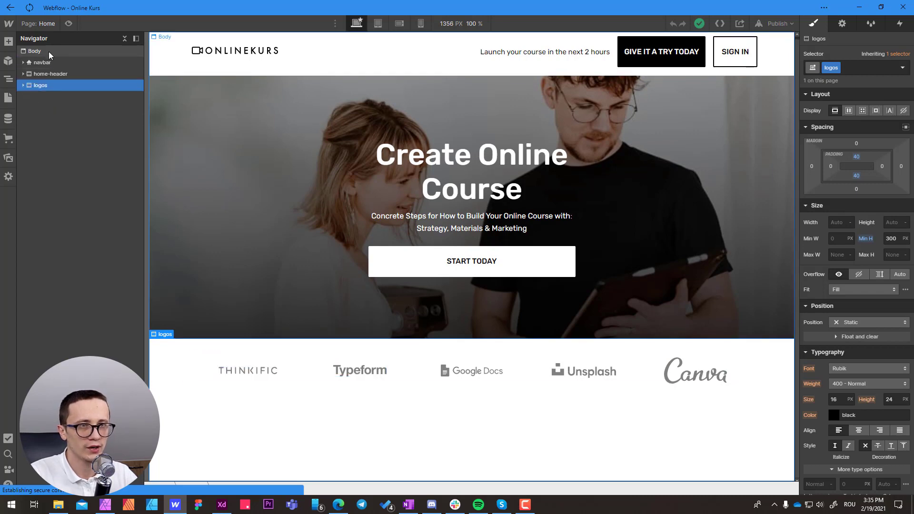
- Add a Section element to the page Body using a quick search for "sec"
{"action": "left_click", "coordinate": [62, 52]}
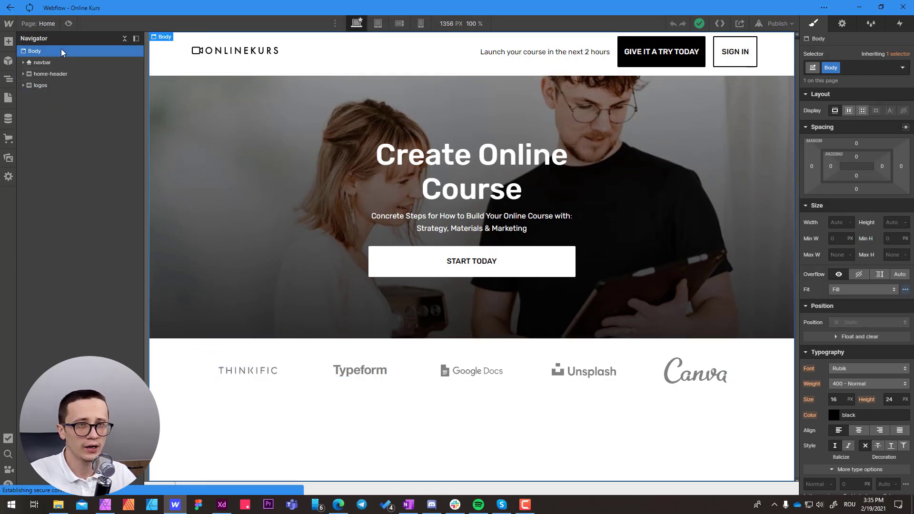
{"action": "key", "text": "ctrl+k"}
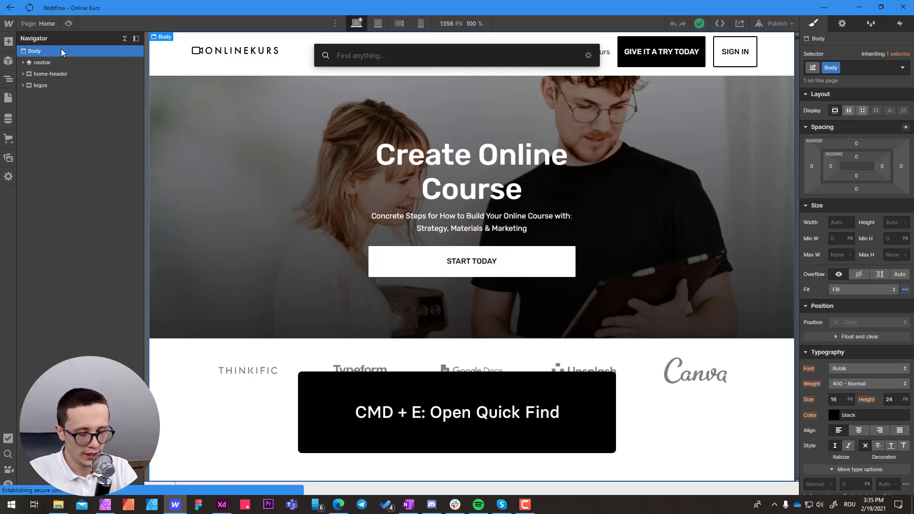
{"action": "type", "text": "sec"}
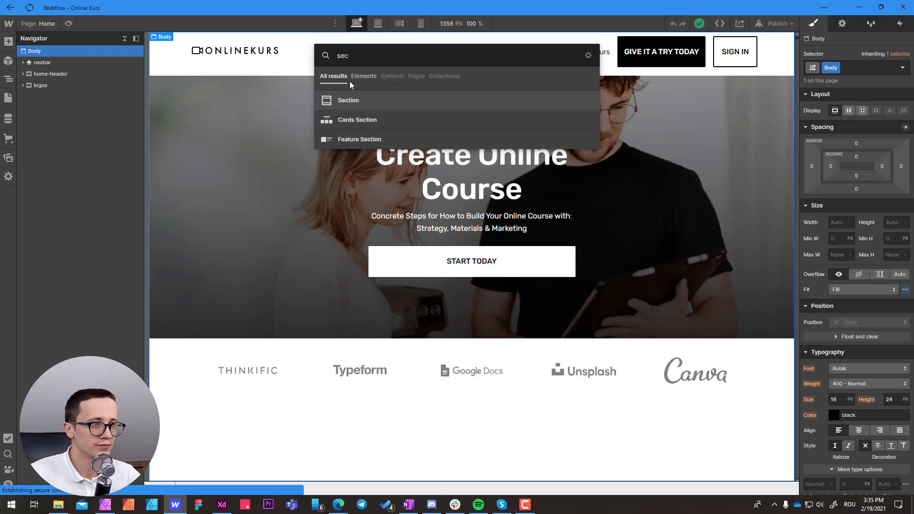
{"action": "left_click", "coordinate": [350, 101]}
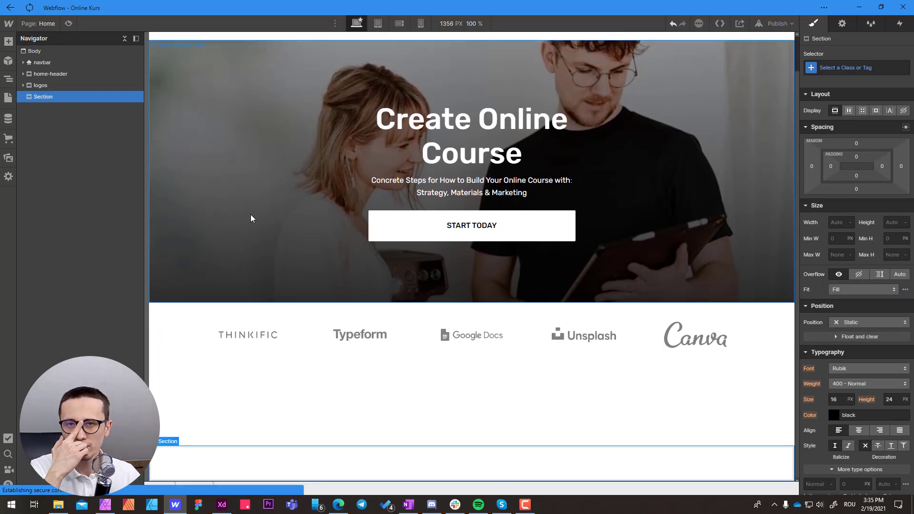
- Set the HTML tag of the new section below logos to Section
{"action": "left_click", "coordinate": [841, 24]}
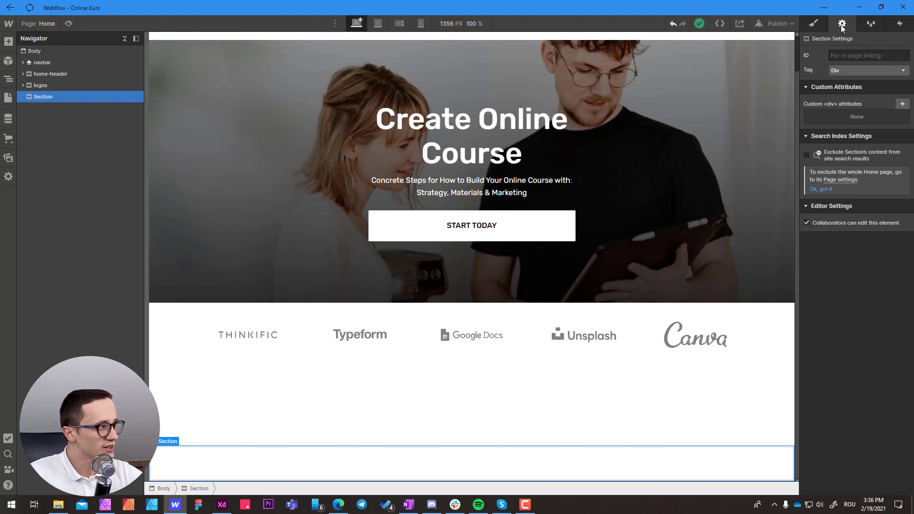
{"action": "left_click", "coordinate": [842, 72]}
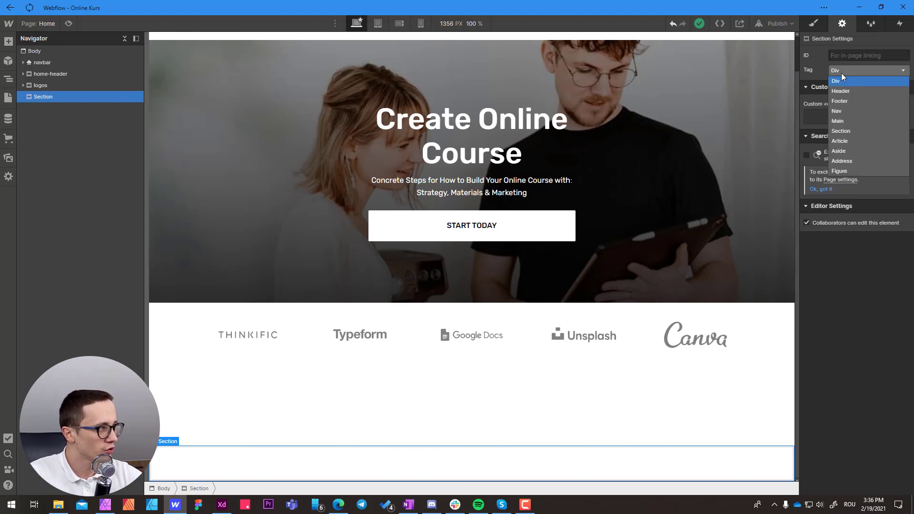
{"action": "left_click", "coordinate": [845, 133]}
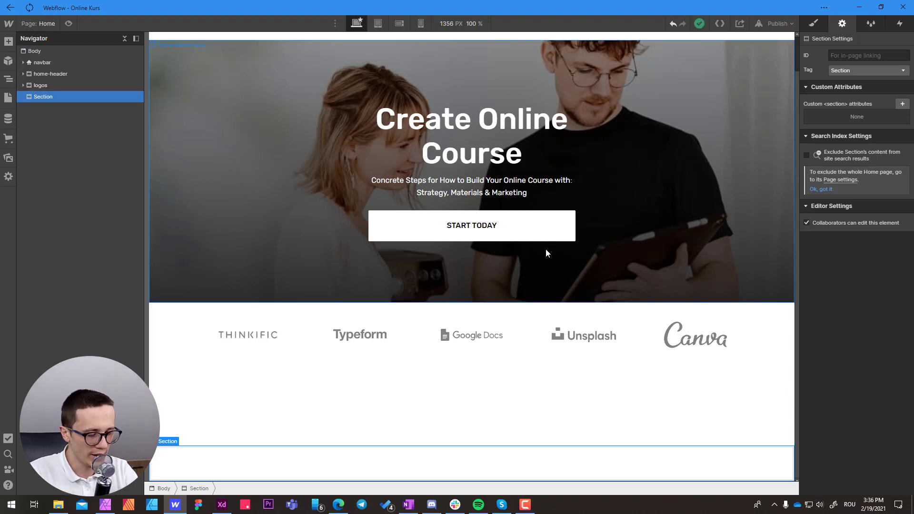
- Create the class home-features and apply it to the new section
{"action": "key", "text": "ctrl+Return"}
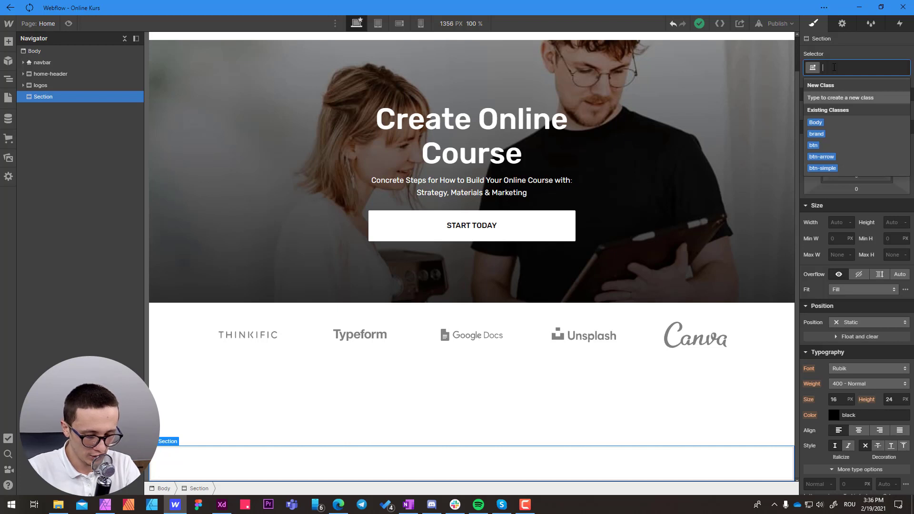
{"action": "type", "text": "home-features"}
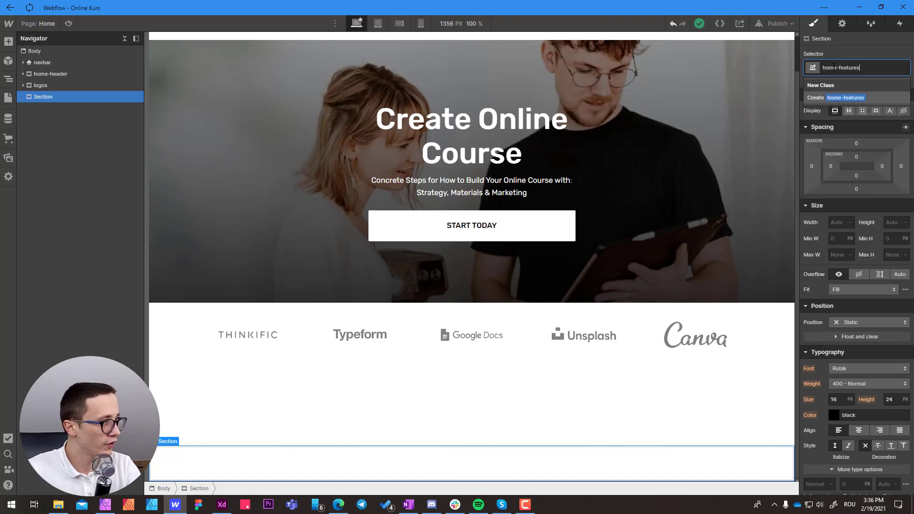
{"action": "key", "text": "Return"}
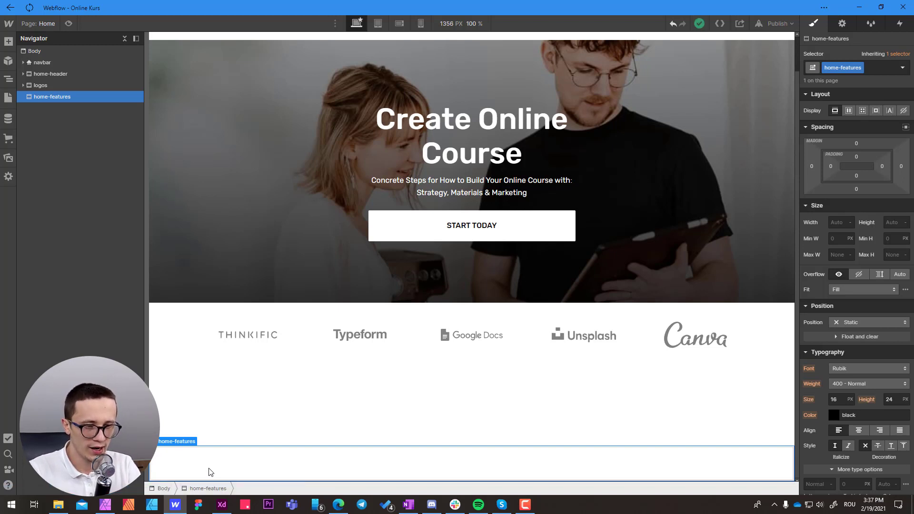
- Add a Div Block inside the home-features section and expand that section in the element tree
{"action": "key", "text": "ctrl+e"}
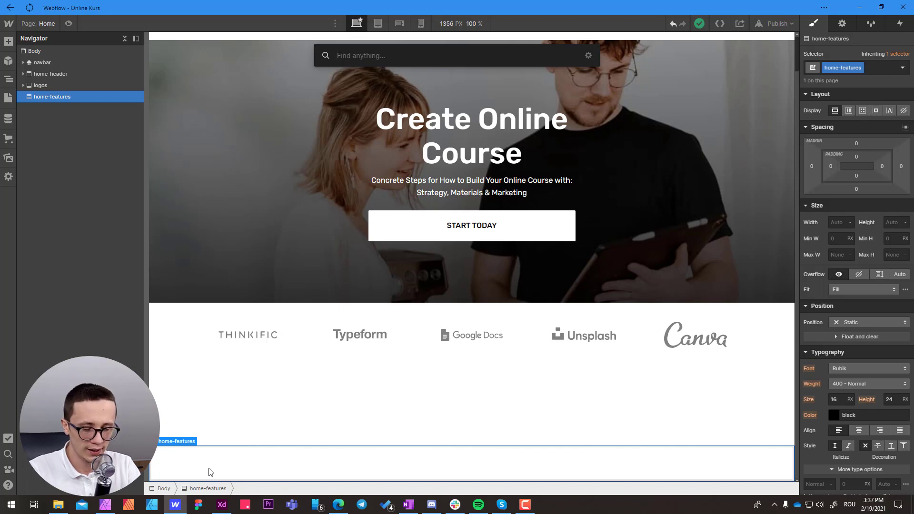
{"action": "type", "text": "div"}
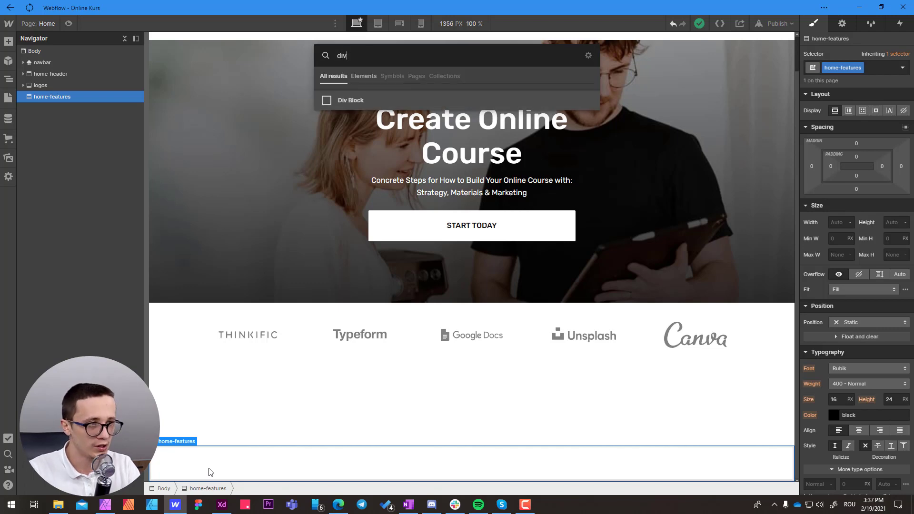
{"action": "left_click", "coordinate": [346, 101]}
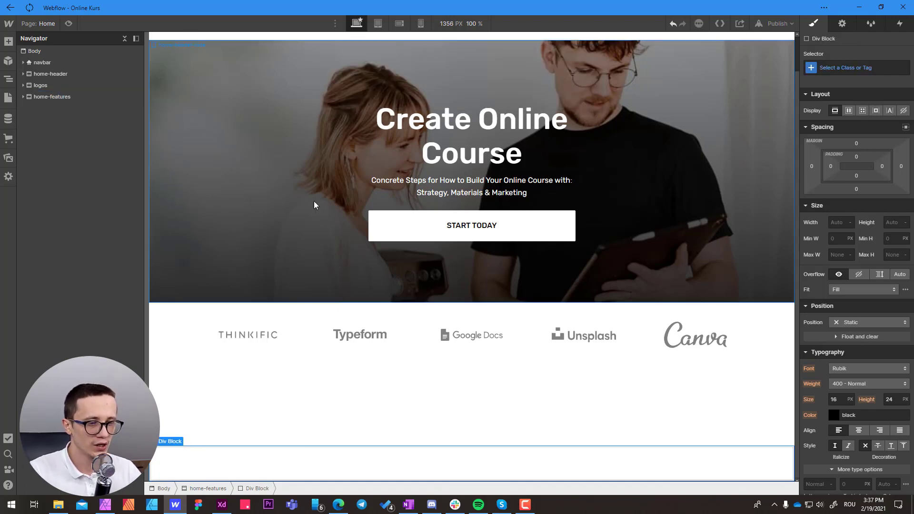
{"action": "left_click", "coordinate": [53, 98]}
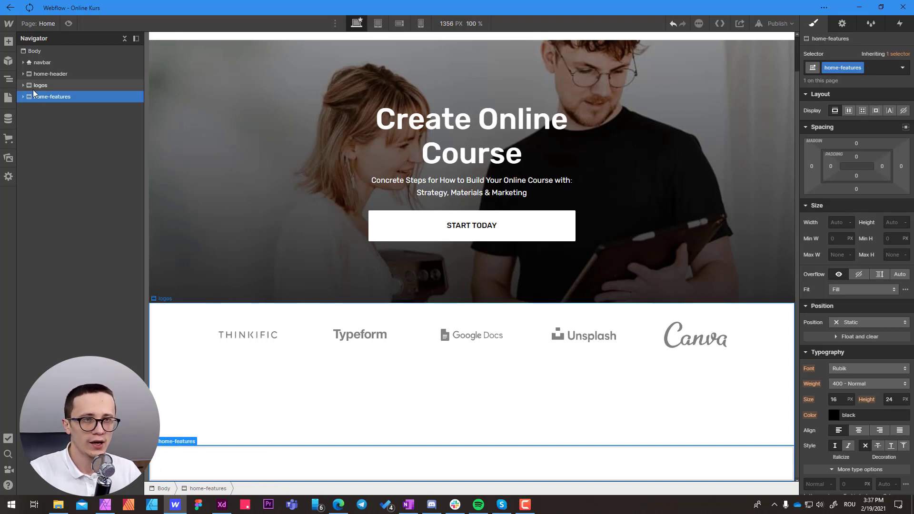
{"action": "left_click", "coordinate": [23, 97]}
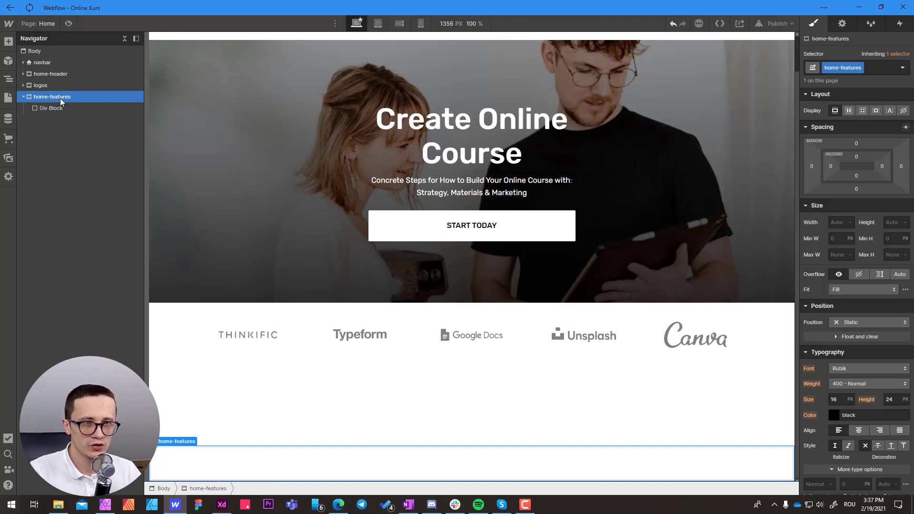
- Apply the existing container class to the Div Block and reselect the home-features section
{"action": "left_click", "coordinate": [53, 108]}
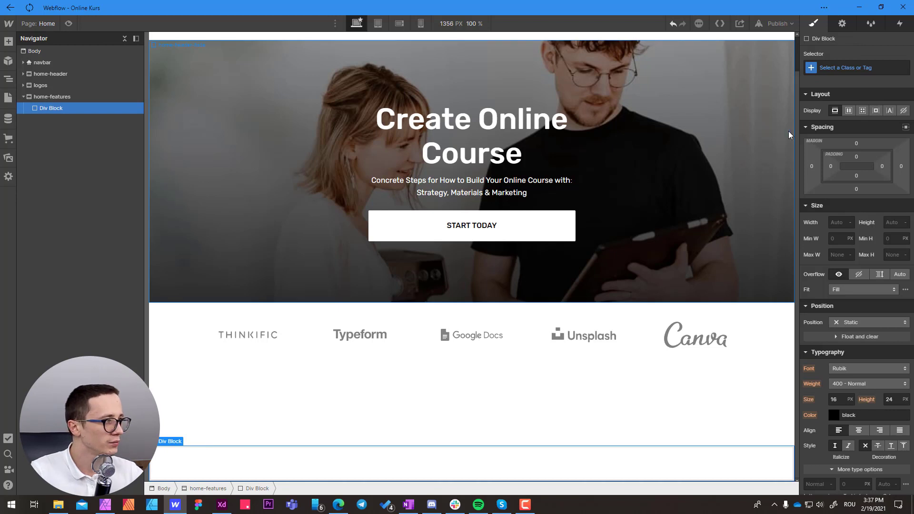
{"action": "left_click", "coordinate": [839, 70]}
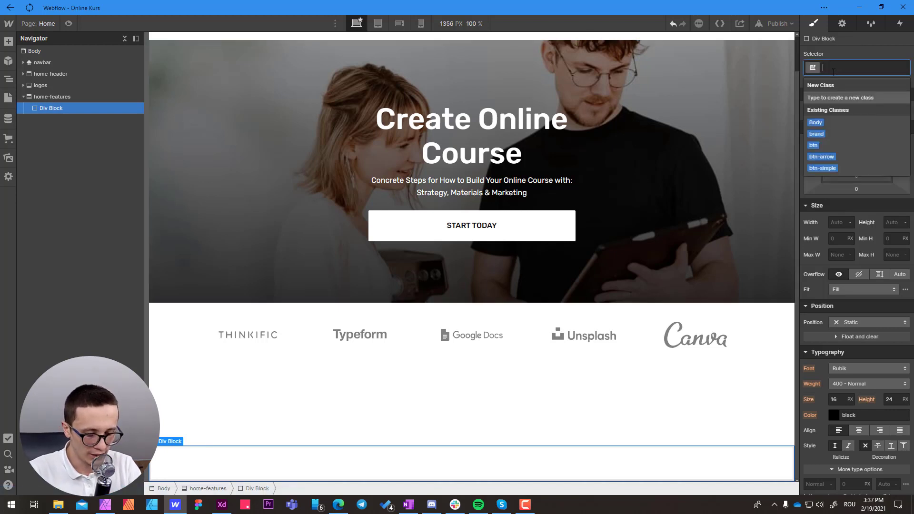
{"action": "type", "text": "container"}
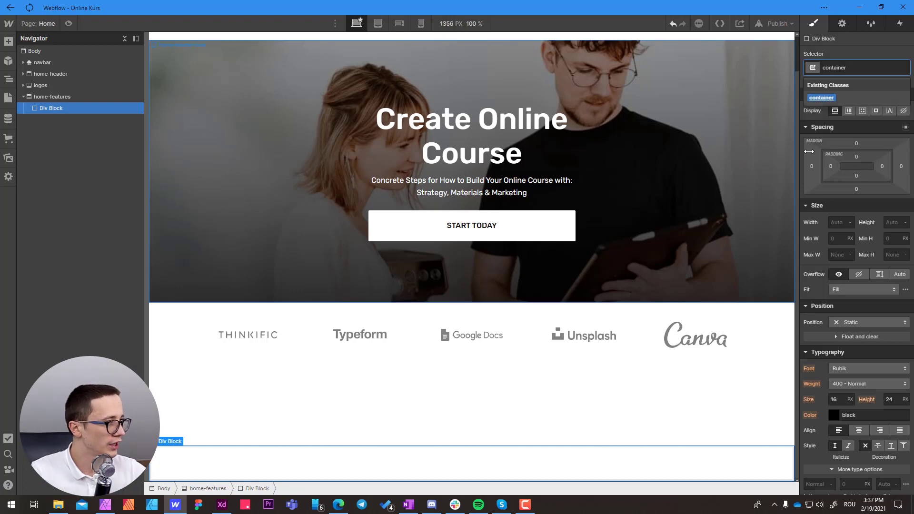
{"action": "left_click", "coordinate": [822, 98]}
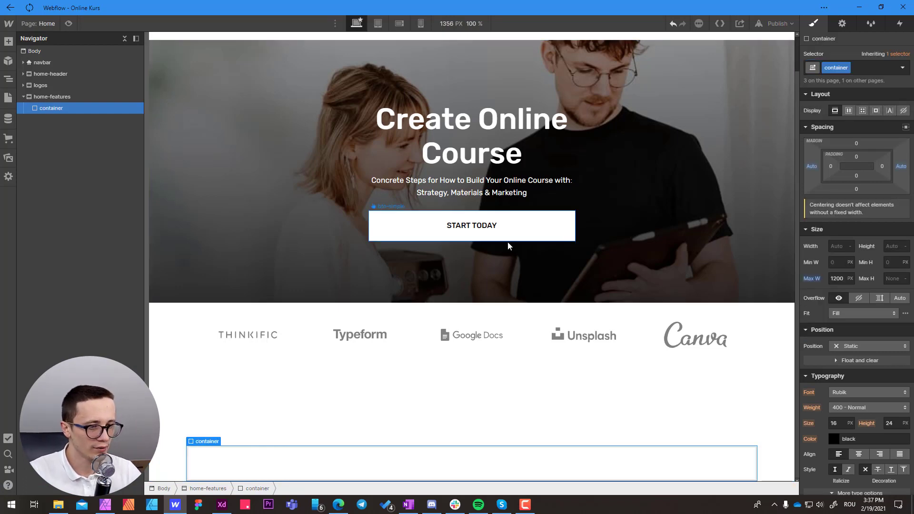
{"action": "left_click", "coordinate": [257, 457]}
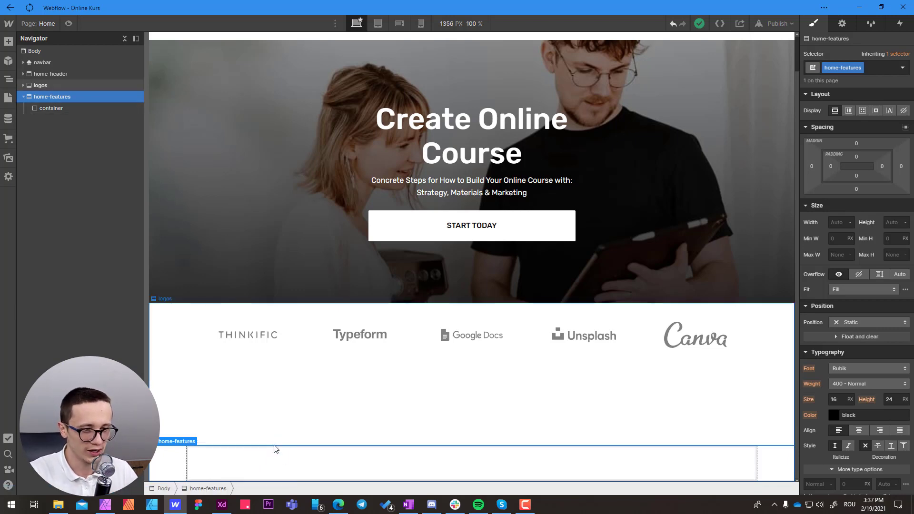
- Switch to the Adobe XD design and measure the gap between the features group and the photo section below it
{"action": "key", "text": "alt+Tab"}
{"action": "scroll", "coordinate": [437, 282], "scroll_direction": "down", "scroll_amount": 5}
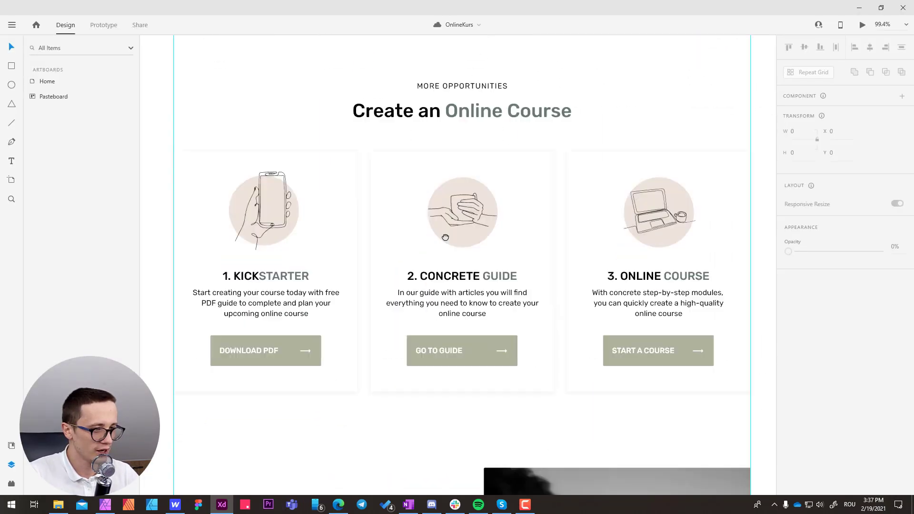
{"action": "left_click_drag", "start_coordinate": [514, 249], "coordinate": [494, 228]}
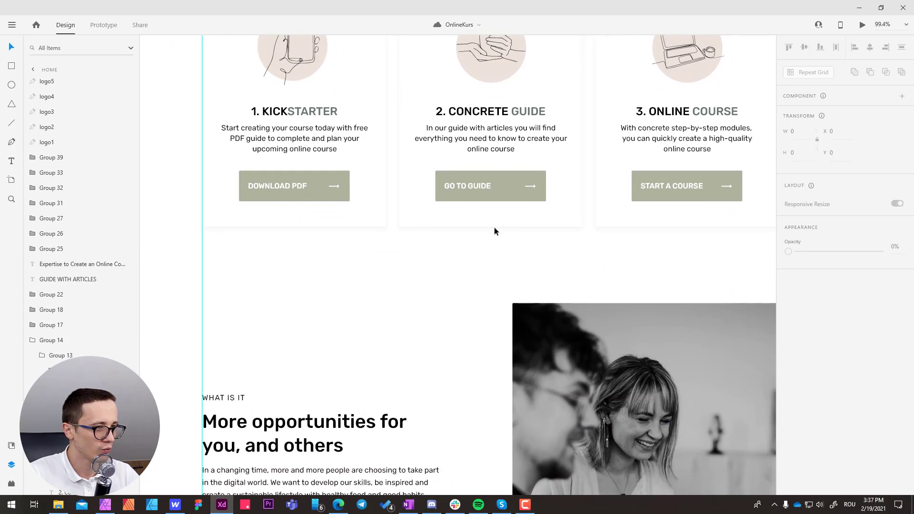
{"action": "left_click", "coordinate": [531, 307]}
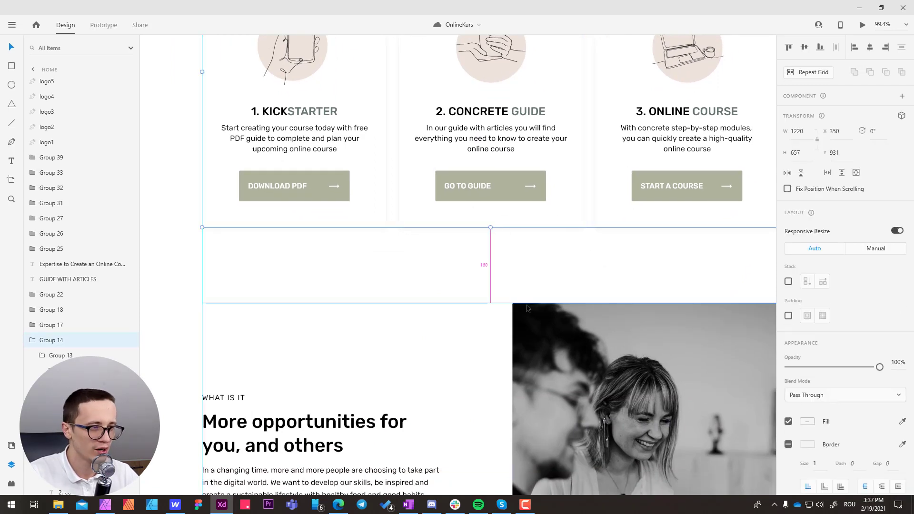
- Back in Webflow, set the home-features section's bottom padding to 100 px and select its container
{"action": "key", "text": "alt+Tab"}
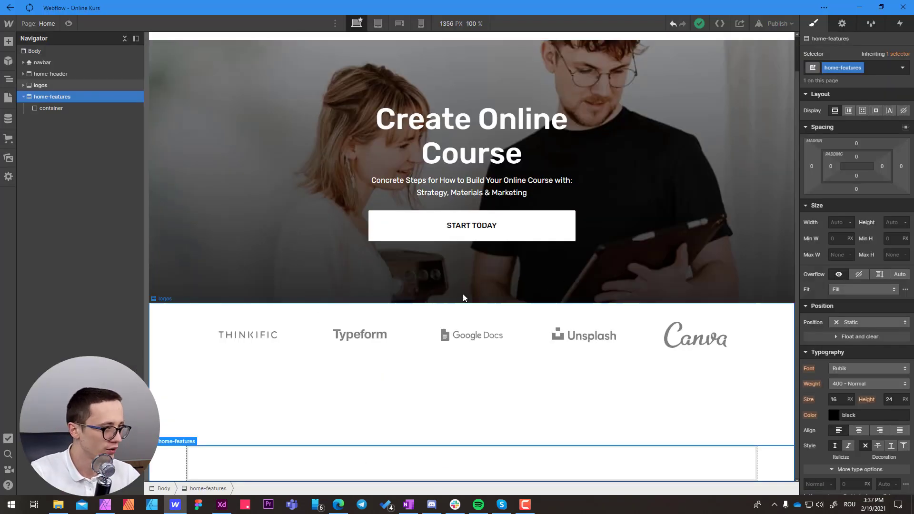
{"action": "left_click", "coordinate": [856, 176]}
{"action": "left_click", "coordinate": [843, 219]}
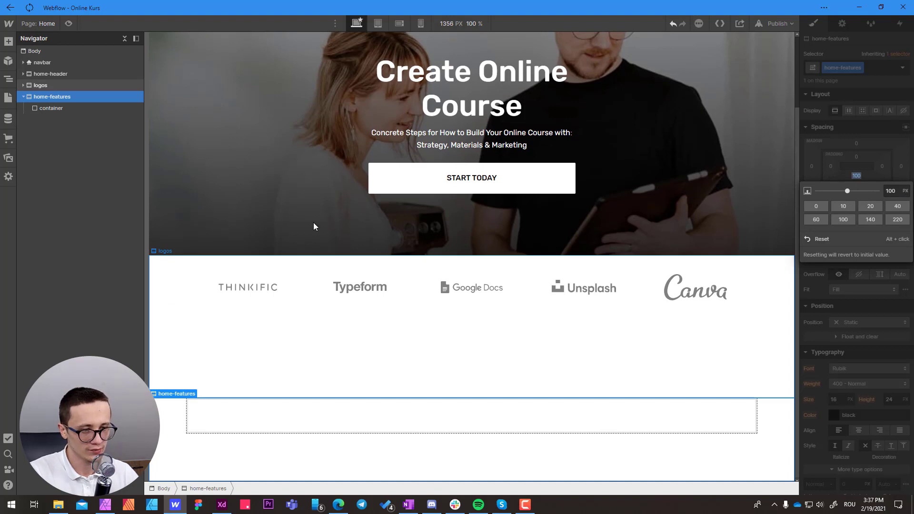
{"action": "left_click", "coordinate": [213, 423]}
{"action": "left_click", "coordinate": [214, 461]}
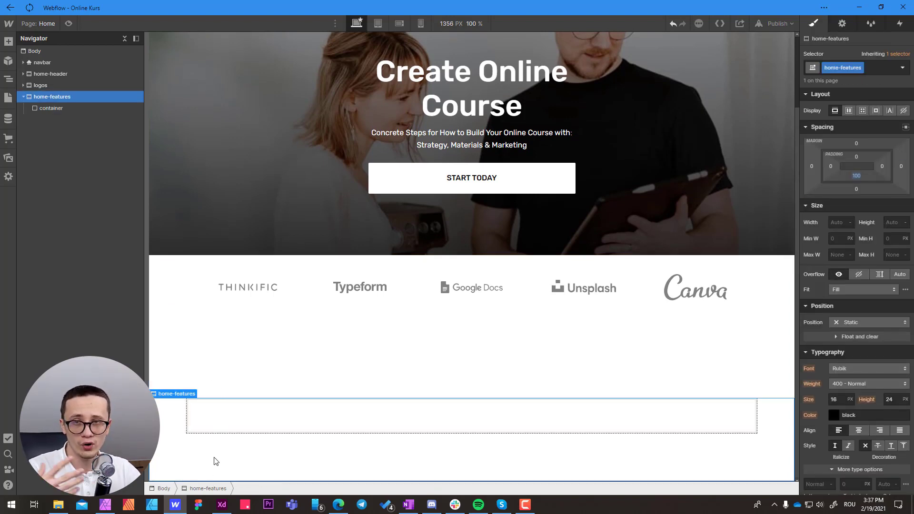
{"action": "left_click", "coordinate": [244, 425]}
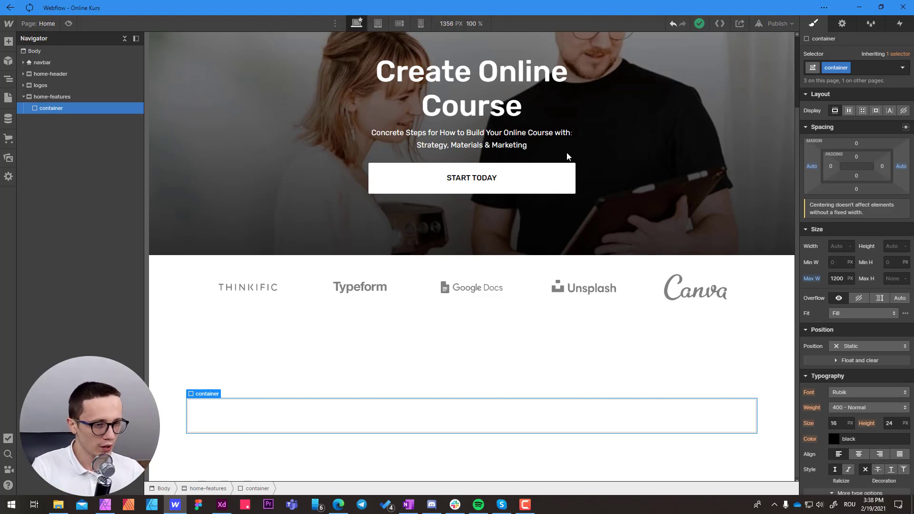
- Switch to Adobe XD and examine the features section's small title, main heading and three-card layout below the logos
{"action": "key", "text": "alt+Tab"}
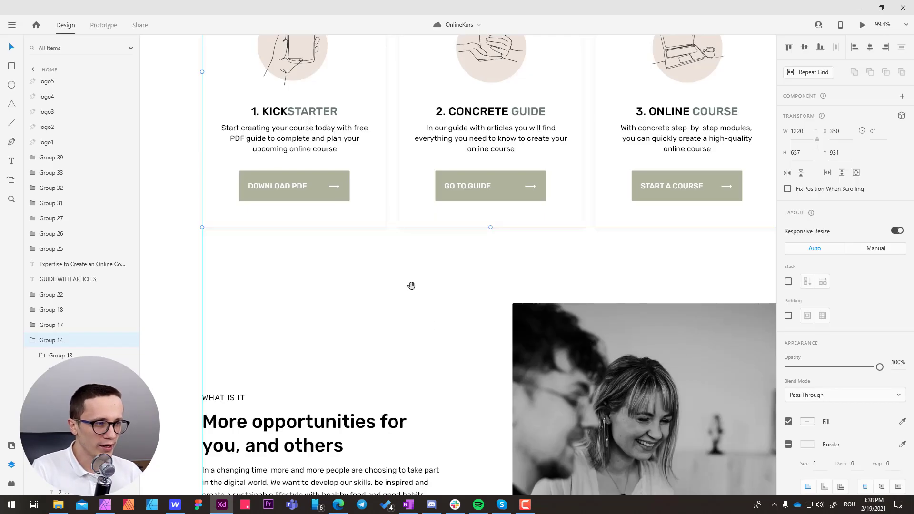
{"action": "scroll", "coordinate": [408, 286], "scroll_direction": "up", "scroll_amount": 5}
{"action": "left_click_drag", "start_coordinate": [376, 272], "coordinate": [398, 263]}
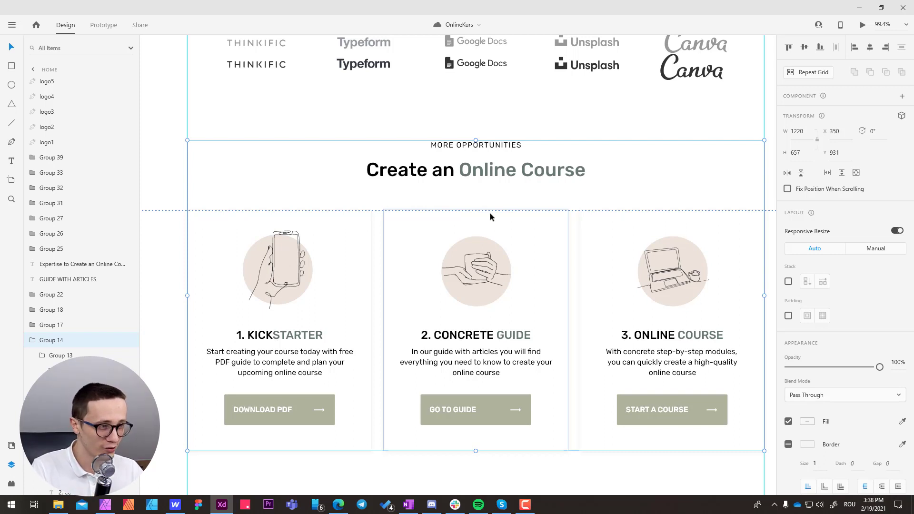
{"action": "left_click_drag", "start_coordinate": [490, 213], "coordinate": [389, 187]}
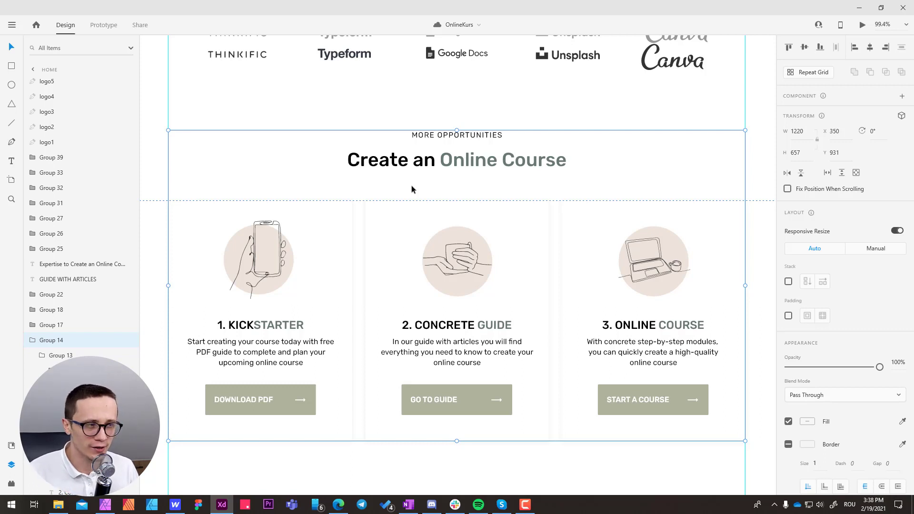
{"action": "scroll", "coordinate": [413, 134], "scroll_direction": "down", "scroll_amount": 1}
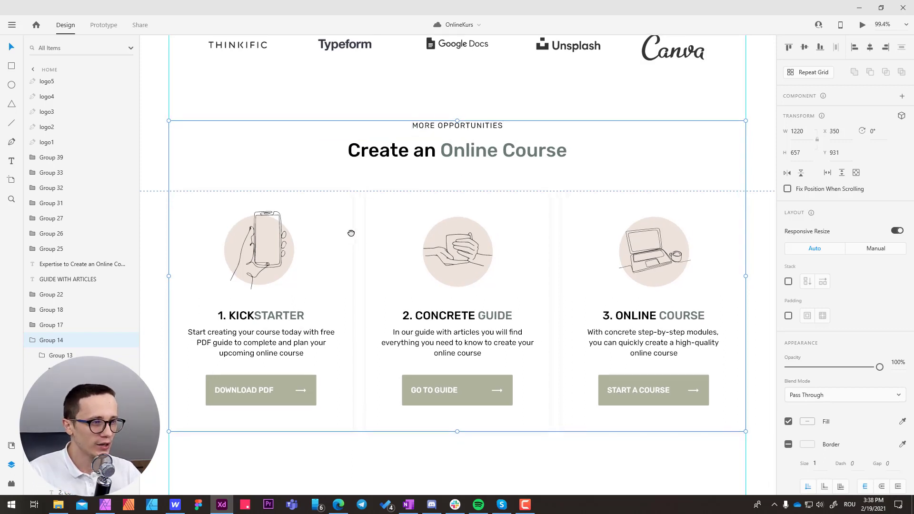
{"action": "left_click_drag", "start_coordinate": [351, 232], "coordinate": [359, 209]}
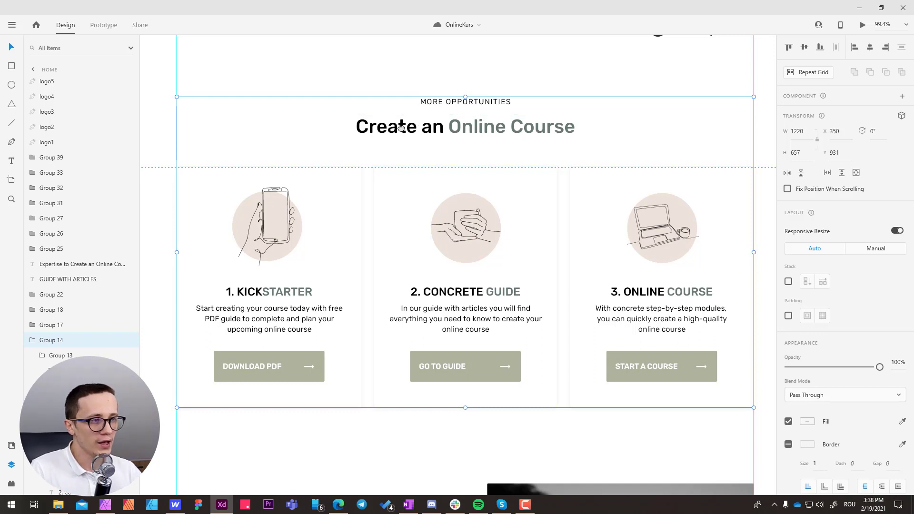
{"action": "left_click_drag", "start_coordinate": [424, 121], "coordinate": [395, 185]}
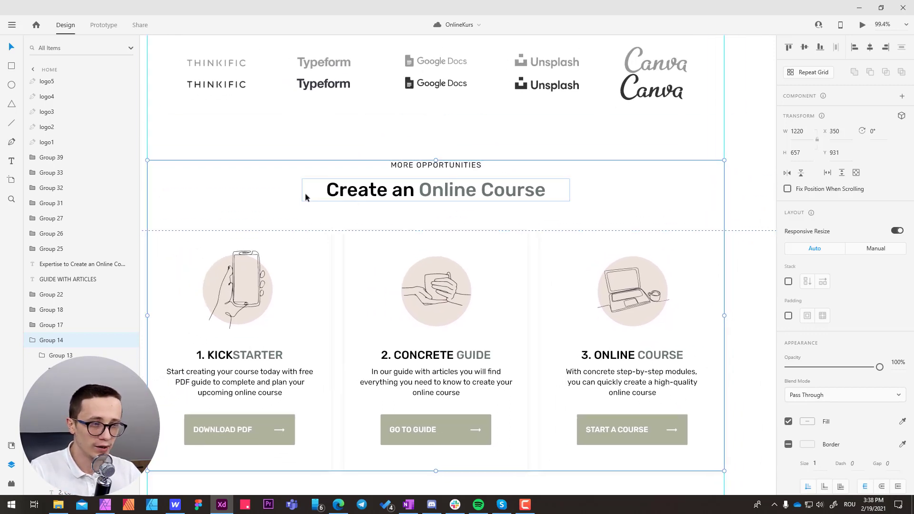
{"action": "scroll", "coordinate": [384, 216], "scroll_direction": "up", "scroll_amount": 1}
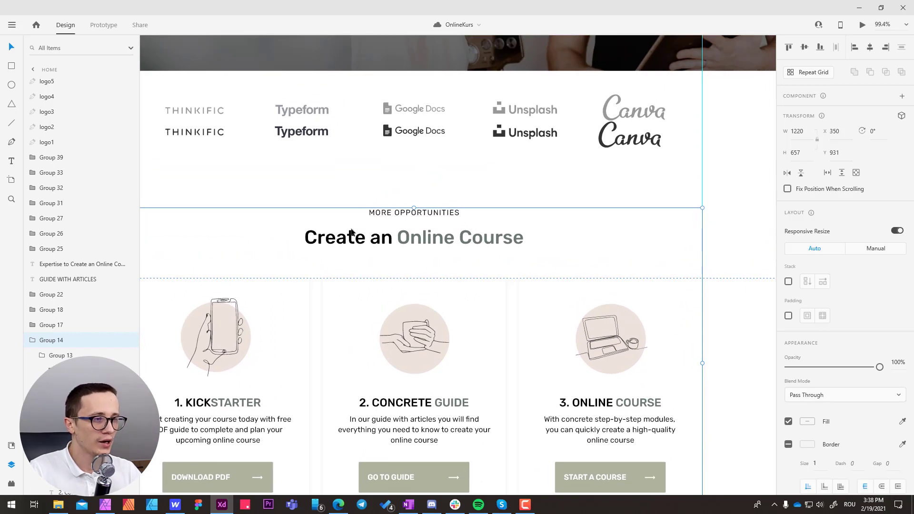
{"action": "scroll", "coordinate": [384, 217], "scroll_direction": "up", "scroll_amount": 1}
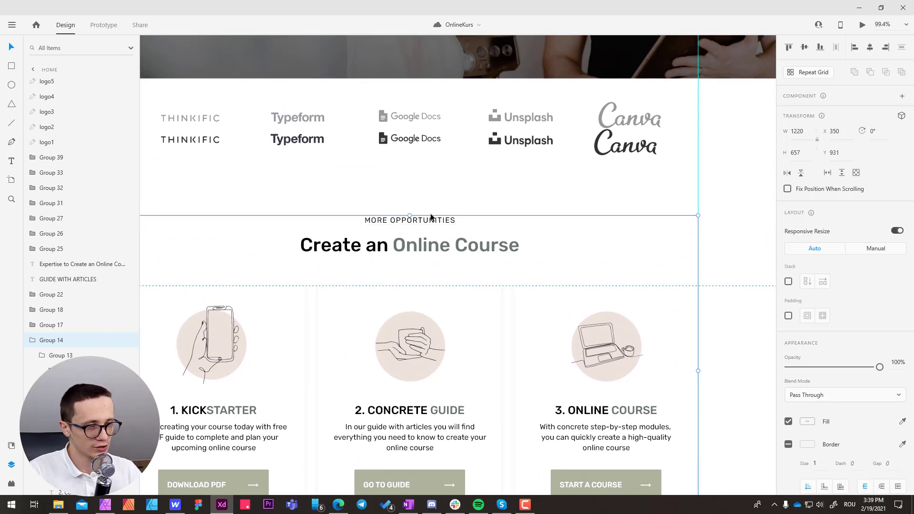
{"action": "scroll", "coordinate": [434, 224], "scroll_direction": "down", "scroll_amount": 2}
{"action": "scroll", "coordinate": [434, 224], "scroll_direction": "left", "scroll_amount": 2}
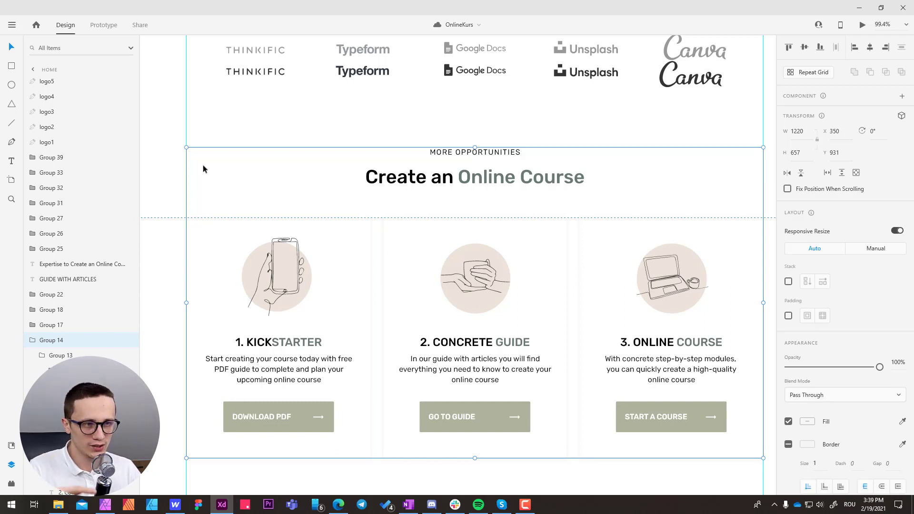
{"action": "scroll", "coordinate": [462, 102], "scroll_direction": "down", "scroll_amount": 2}
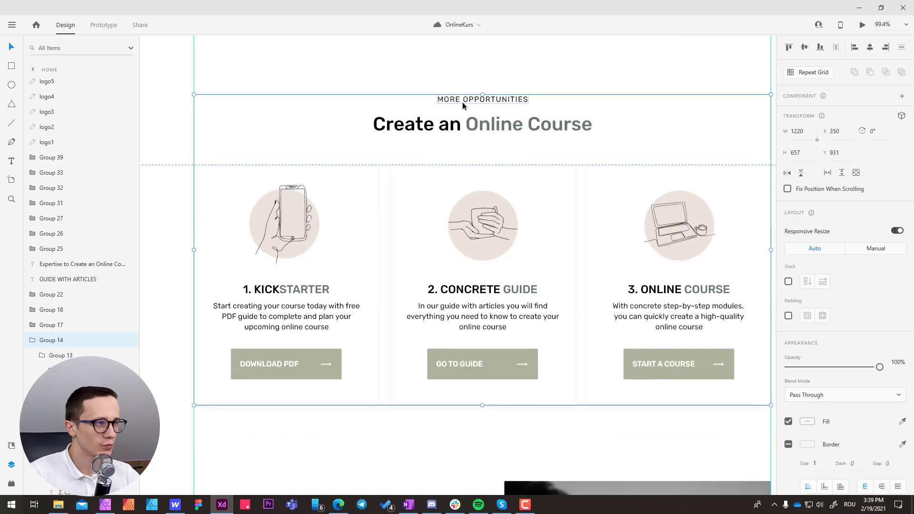
- Return to Webflow and add the combo class home-features-w to the container in the home-features section
{"action": "key", "text": "alt+Tab"}
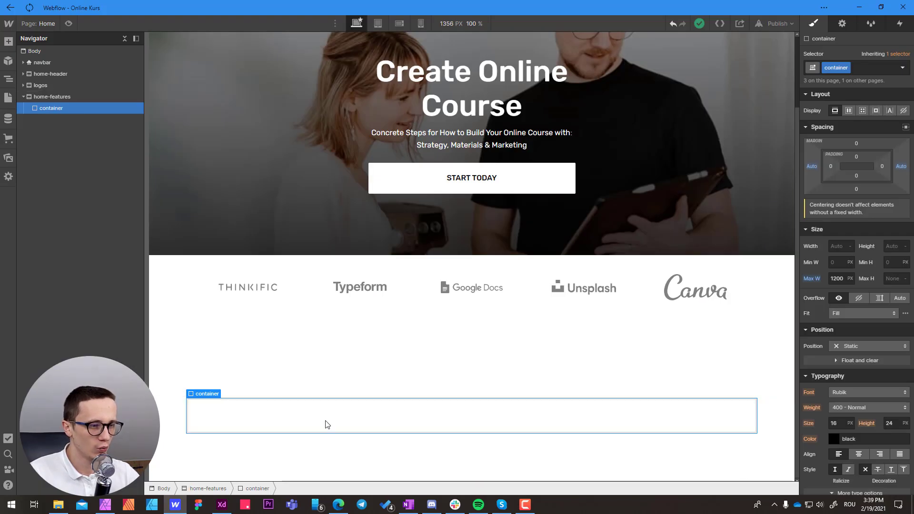
{"action": "left_click", "coordinate": [861, 68]}
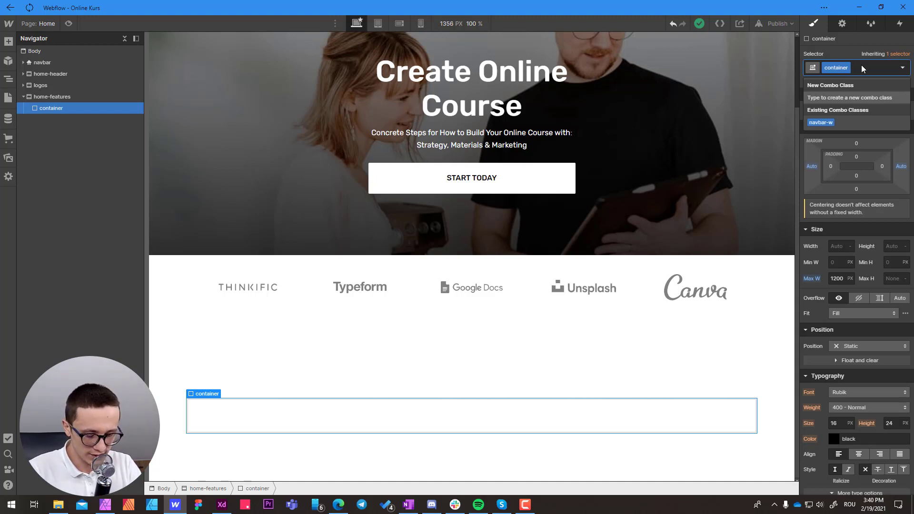
{"action": "type", "text": "home-fe"}
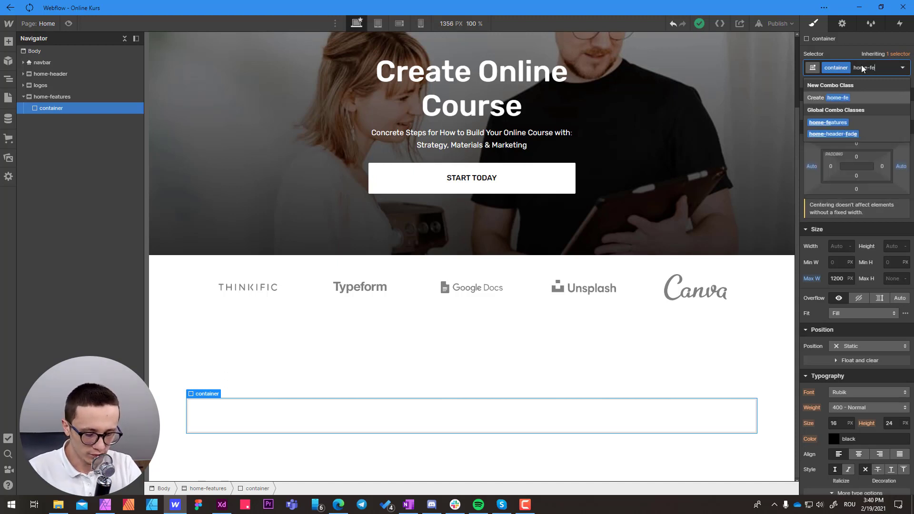
{"action": "type", "text": "atures-"}
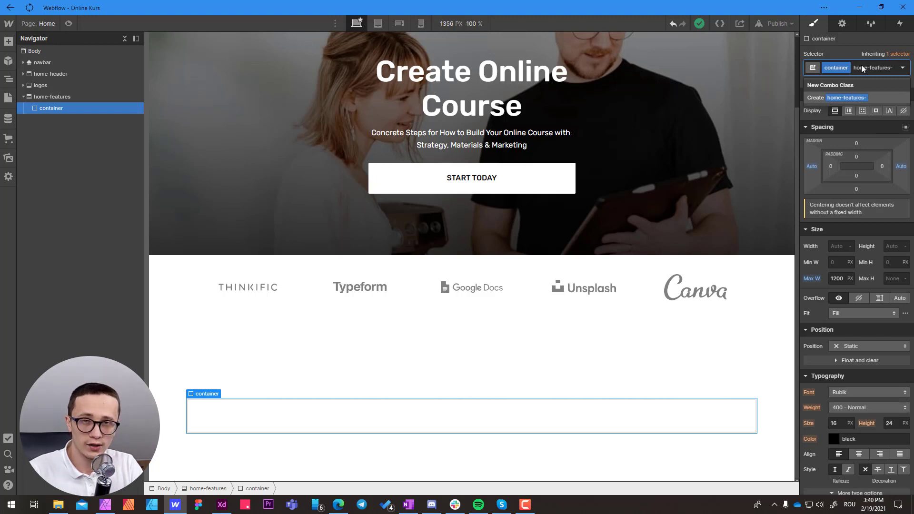
{"action": "type", "text": "w"}
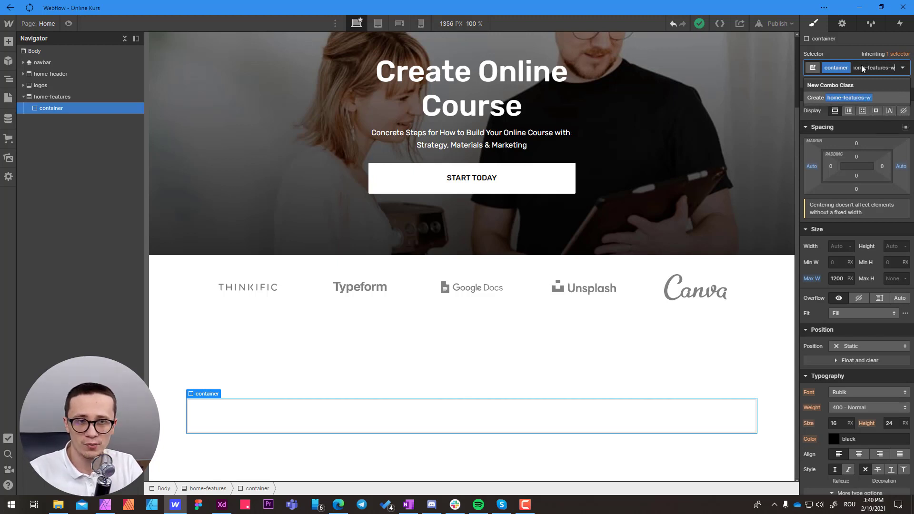
{"action": "key", "text": "Return"}
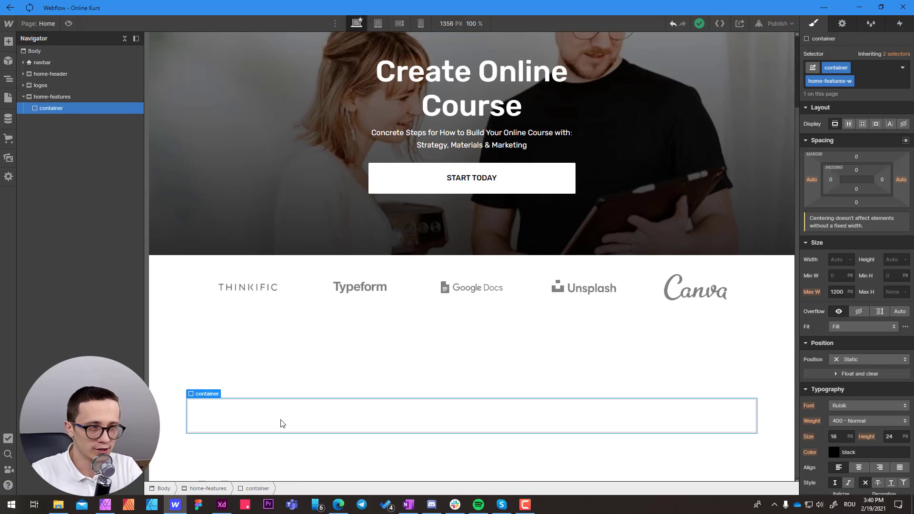
- Add a Text Block and a Heading inside the home-features container
{"action": "key", "text": "ctrl+e"}
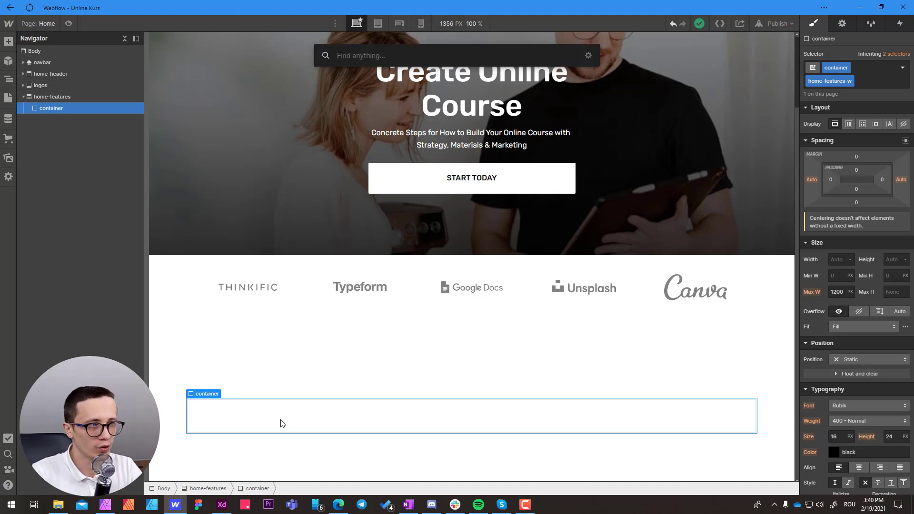
{"action": "type", "text": "text"}
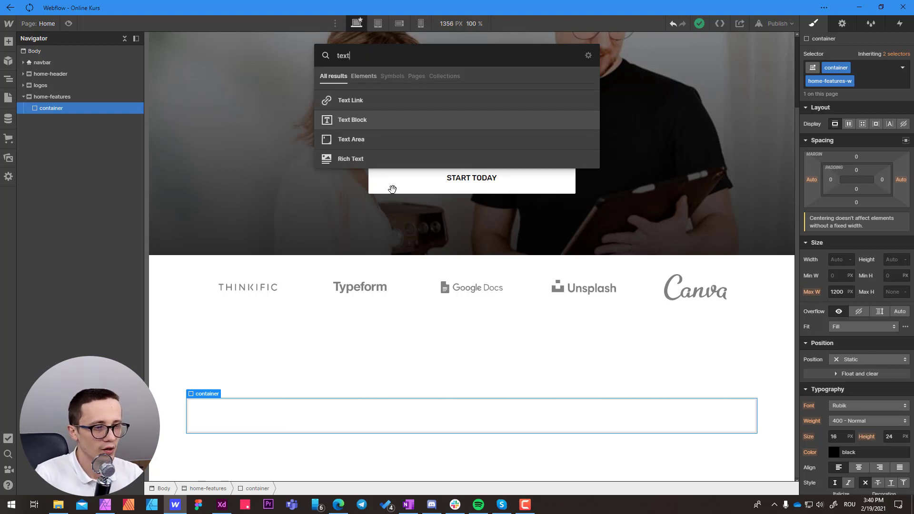
{"action": "key", "text": "Return"}
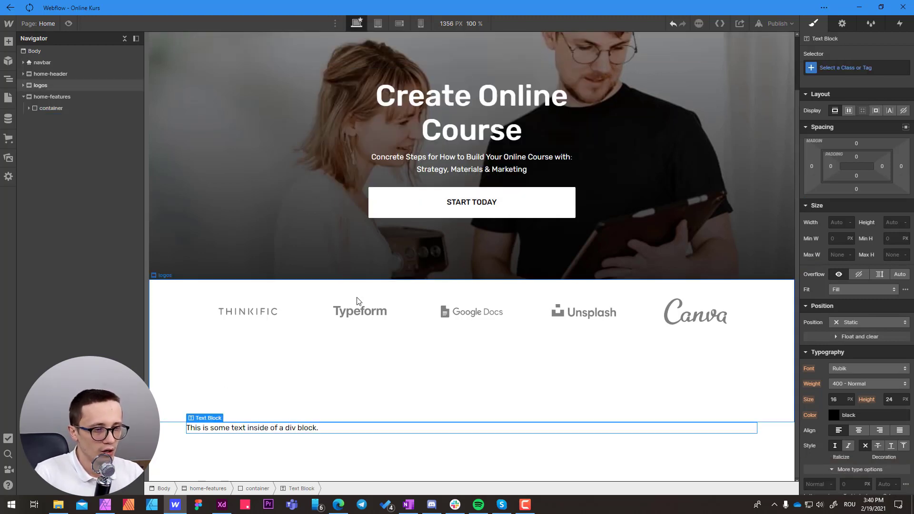
{"action": "left_click", "coordinate": [259, 491]}
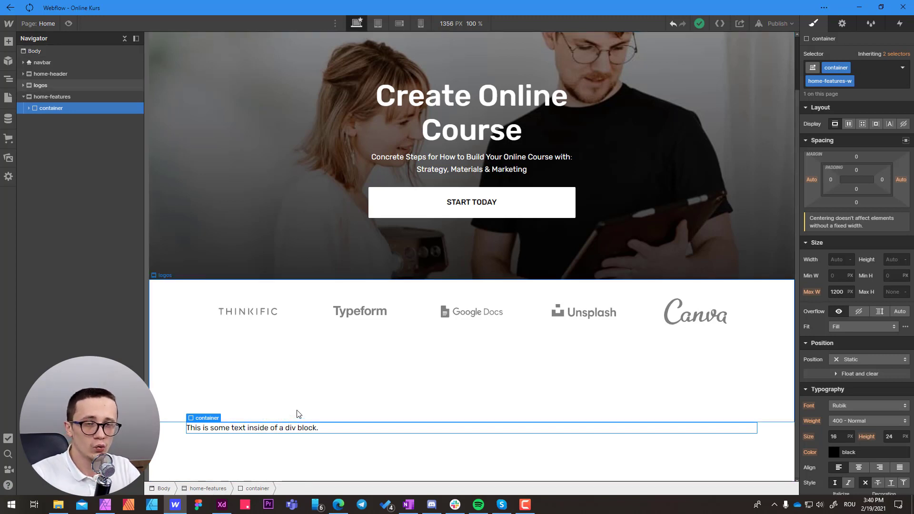
{"action": "key", "text": "ctrl+e"}
{"action": "type", "text": "head"}
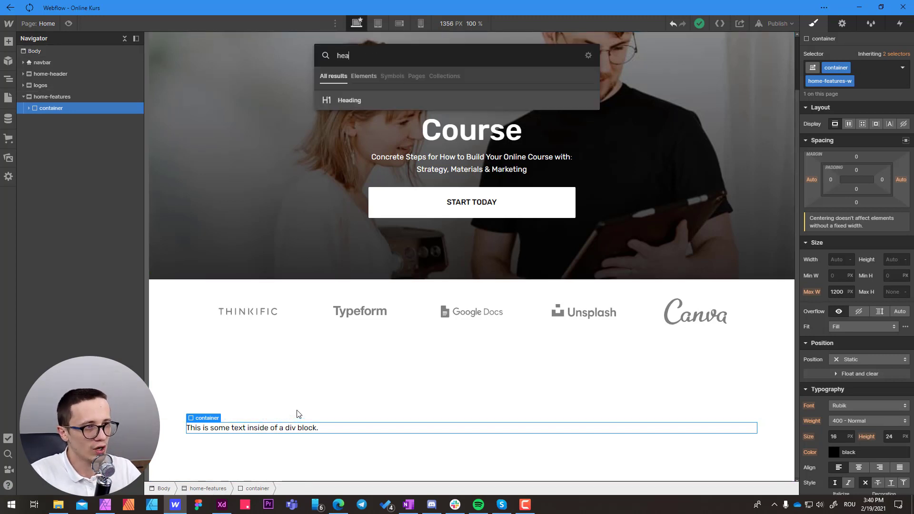
{"action": "key", "text": "Return"}
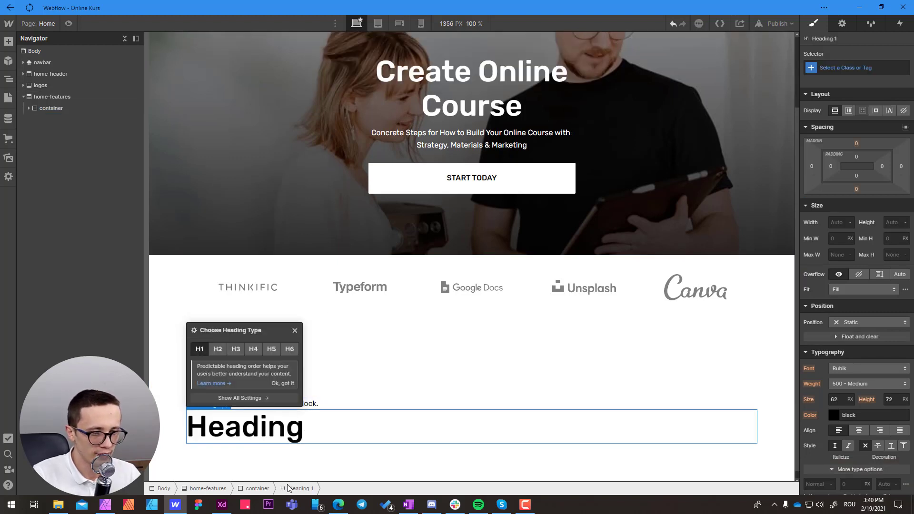
- Add a Div Block to the same container below the heading
{"action": "left_click", "coordinate": [260, 489]}
{"action": "key", "text": "ctrl+e"}
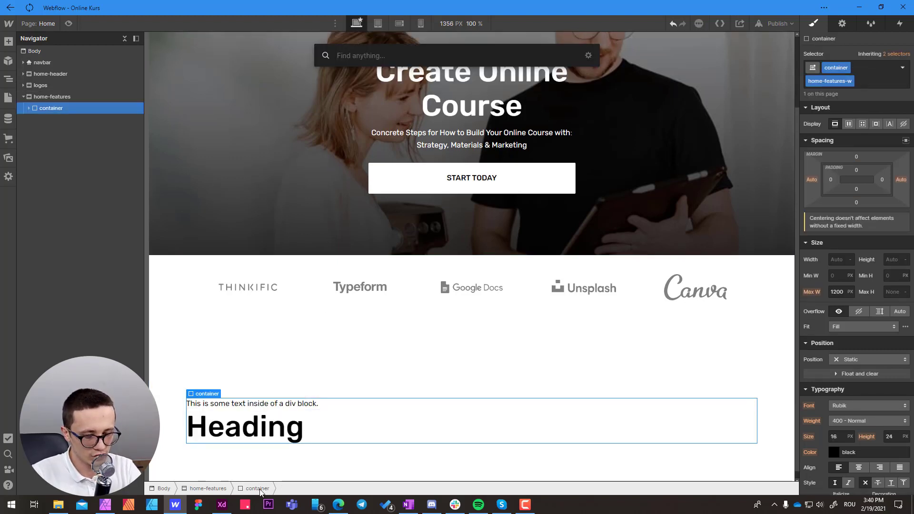
{"action": "type", "text": "div"}
{"action": "key", "text": "Return"}
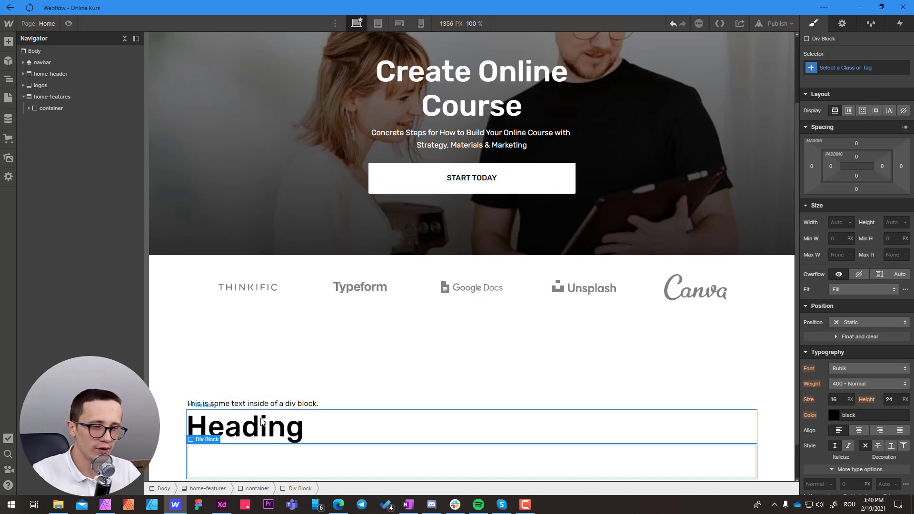
- Check the small title in Adobe XD and replace the Webflow text block's placeholder text with "More Opportunities"
{"action": "left_click", "coordinate": [267, 404]}
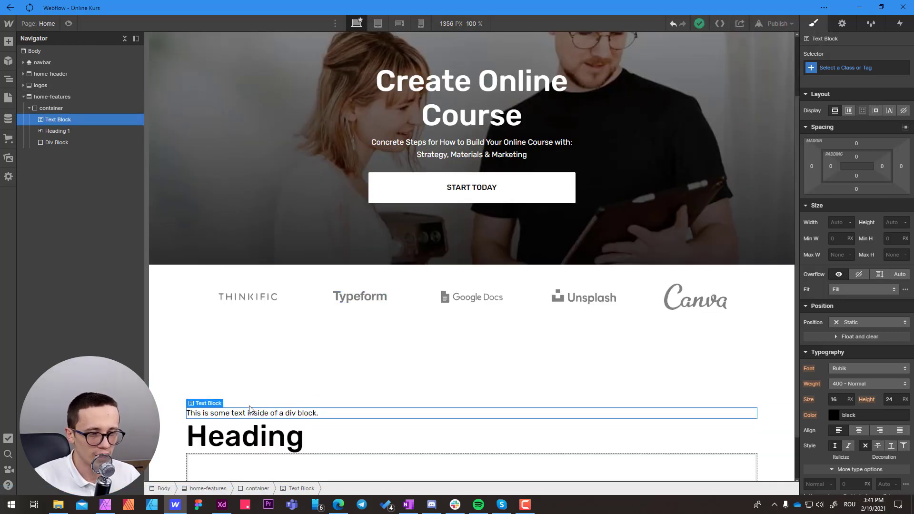
{"action": "left_click", "coordinate": [221, 504]}
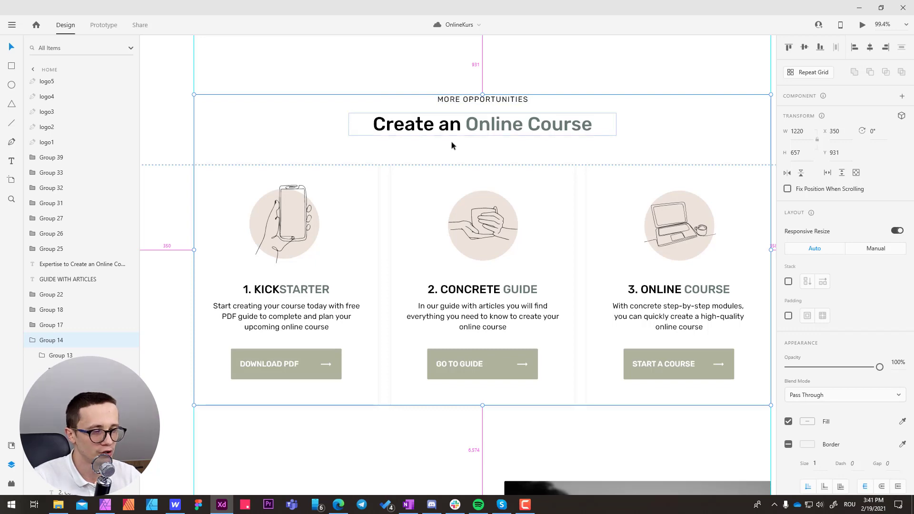
{"action": "key", "text": "alt+Tab"}
{"action": "double_click", "coordinate": [291, 412]}
{"action": "key", "text": "ctrl+a"}
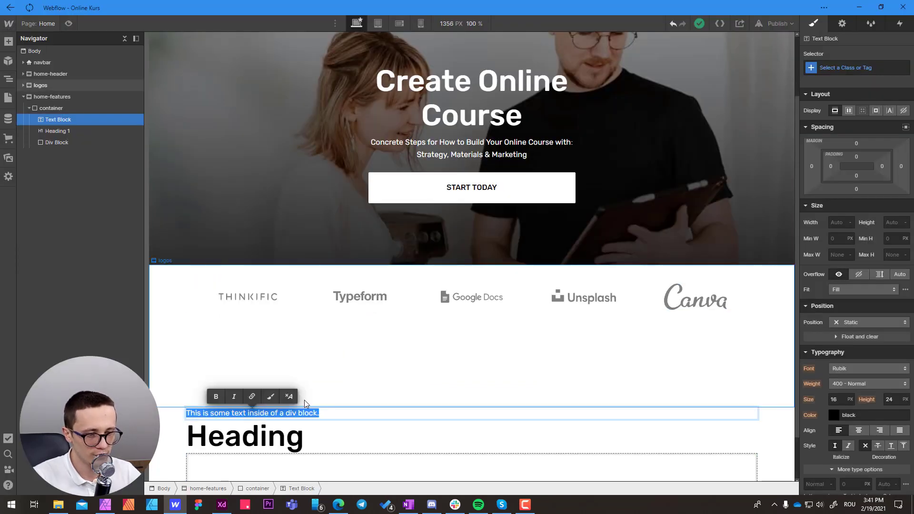
{"action": "type", "text": "More Oppo"}
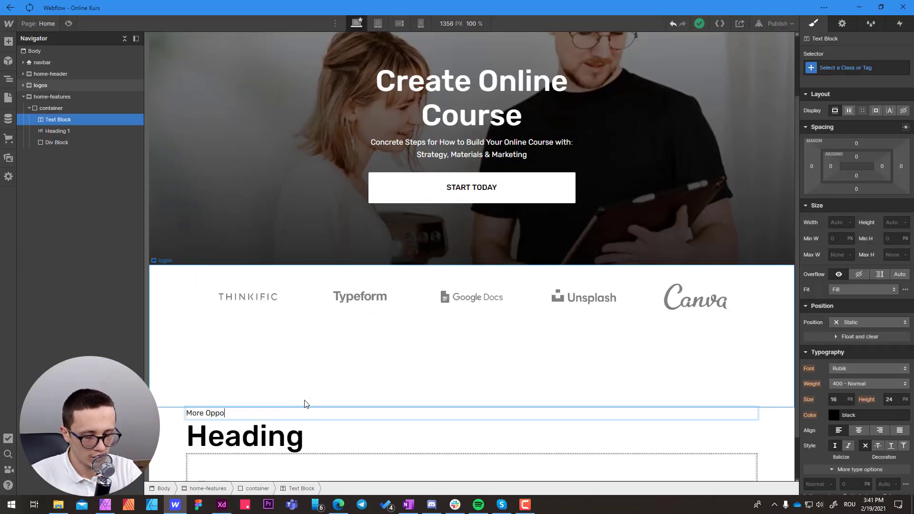
{"action": "type", "text": "rtunities"}
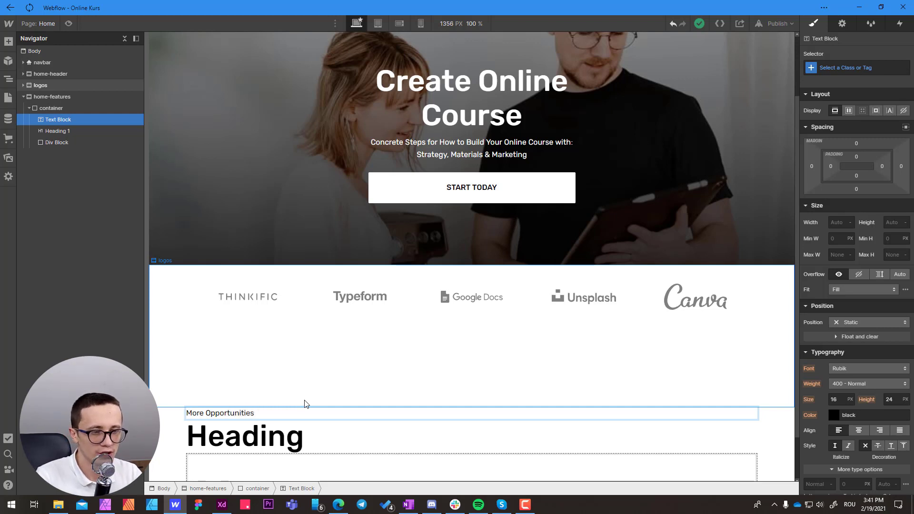
{"action": "key", "text": "Escape"}
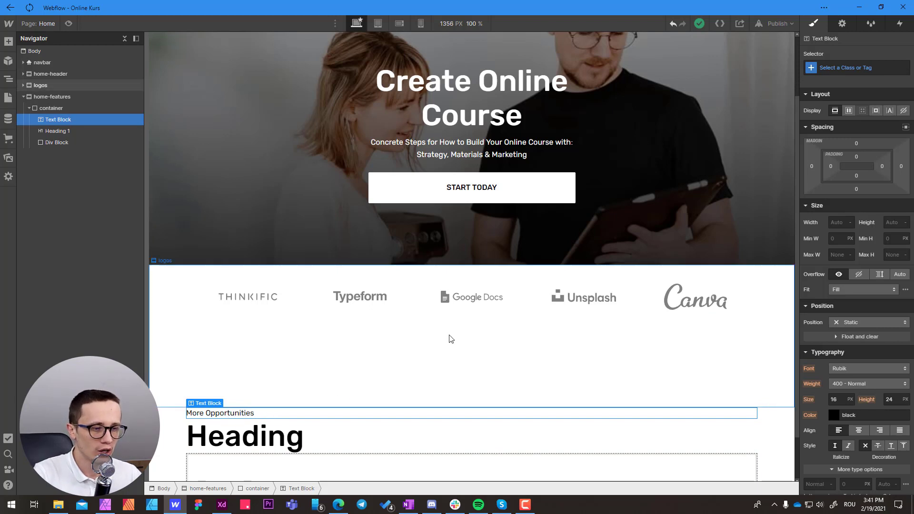
- Switch to Adobe XD and examine the text styling of the MORE OPPORTUNITIES, WHAT IS IT and FOR WHOM labels across the sections
{"action": "left_click", "coordinate": [833, 69]}
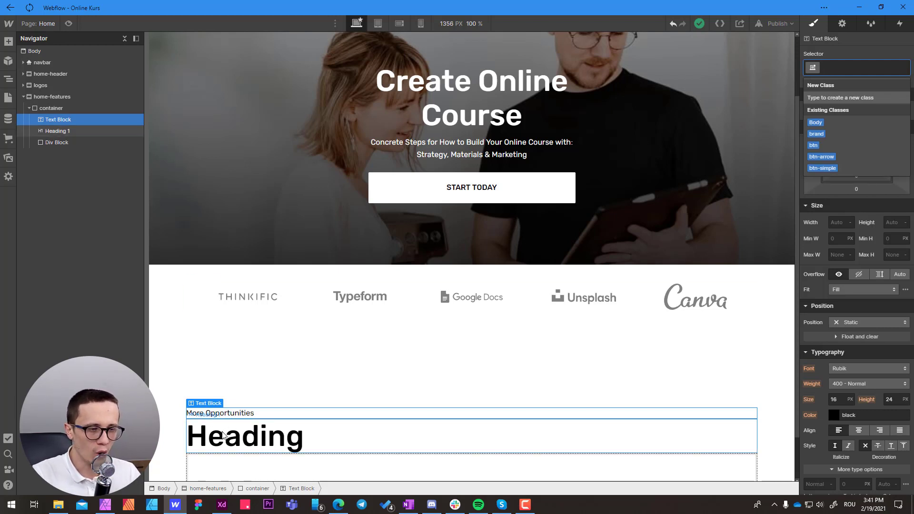
{"action": "left_click", "coordinate": [222, 505]}
{"action": "left_click_drag", "start_coordinate": [433, 105], "coordinate": [430, 180]}
{"action": "double_click", "coordinate": [427, 179]}
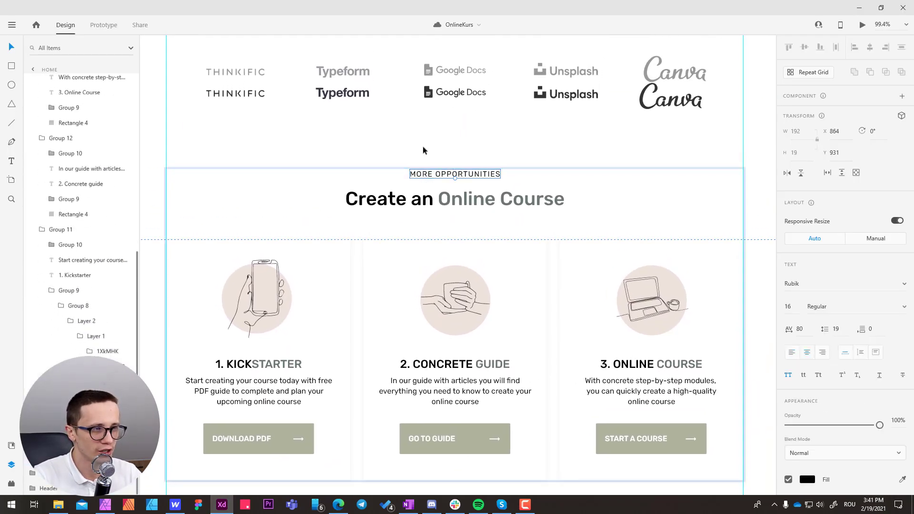
{"action": "left_click", "coordinate": [422, 145]}
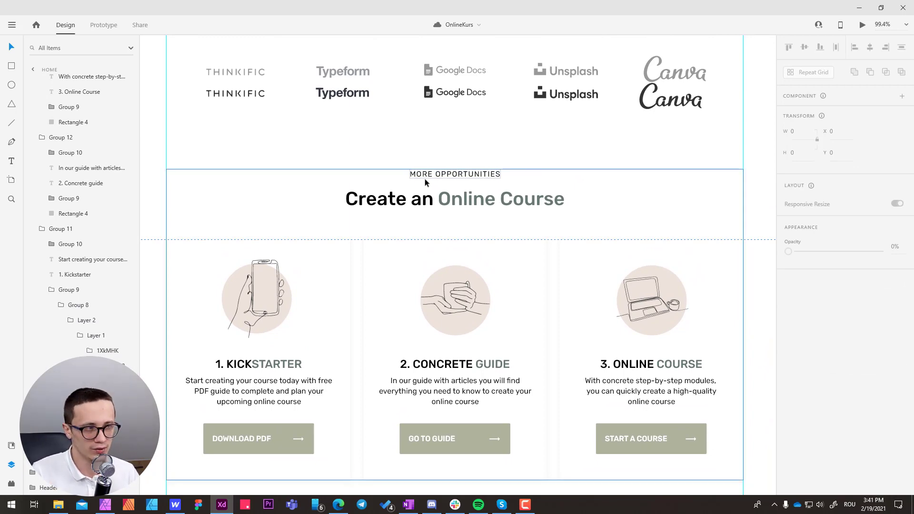
{"action": "scroll", "coordinate": [357, 206], "scroll_direction": "down", "scroll_amount": 5}
{"action": "scroll", "coordinate": [357, 206], "scroll_direction": "down", "scroll_amount": 4}
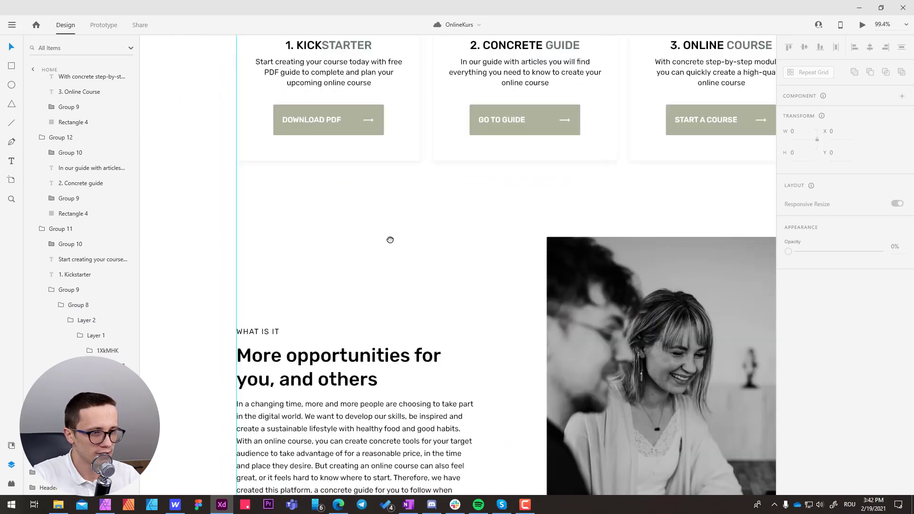
{"action": "double_click", "coordinate": [281, 283]}
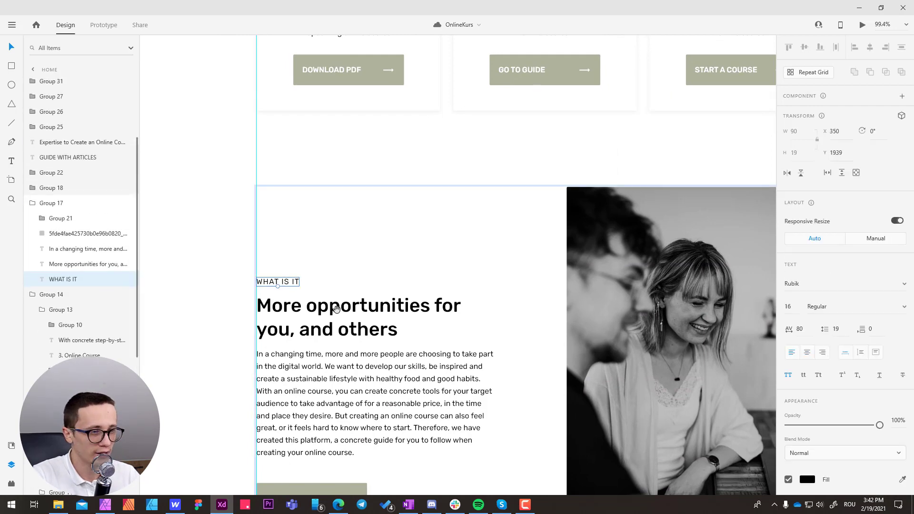
{"action": "scroll", "coordinate": [337, 310], "scroll_direction": "down", "scroll_amount": 2}
{"action": "scroll", "coordinate": [351, 307], "scroll_direction": "down", "scroll_amount": 3}
{"action": "scroll", "coordinate": [351, 306], "scroll_direction": "down", "scroll_amount": 5}
{"action": "scroll", "coordinate": [351, 306], "scroll_direction": "right", "scroll_amount": 2}
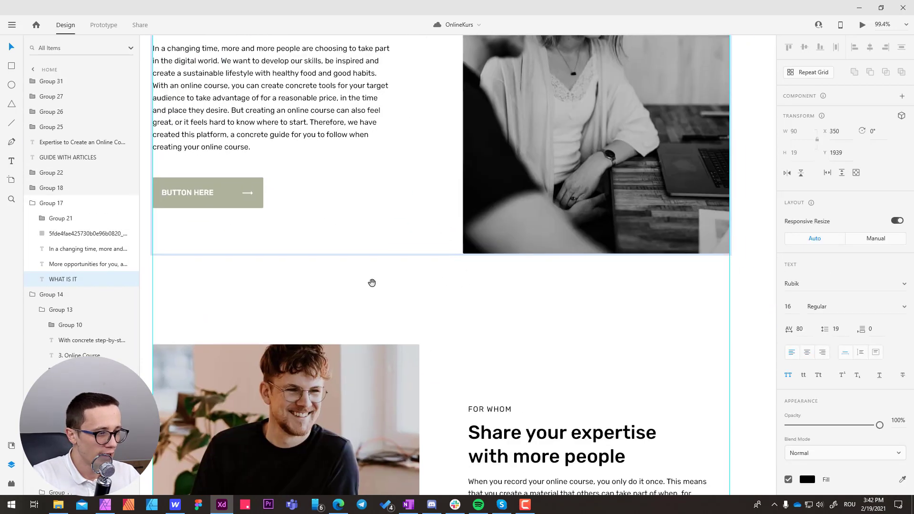
{"action": "double_click", "coordinate": [460, 320]}
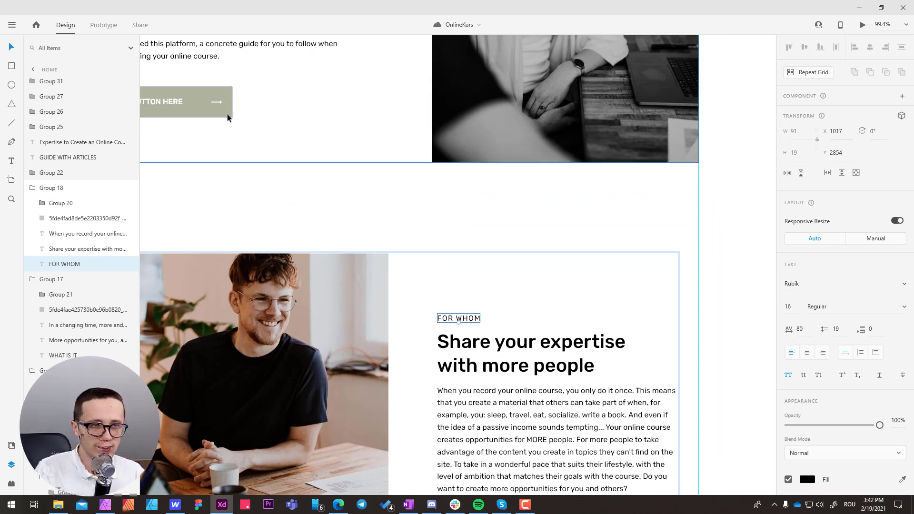
- Return to Webflow, give the More Opportunities text block the new class section-label and set its capitalization to all caps
{"action": "left_click", "coordinate": [177, 508]}
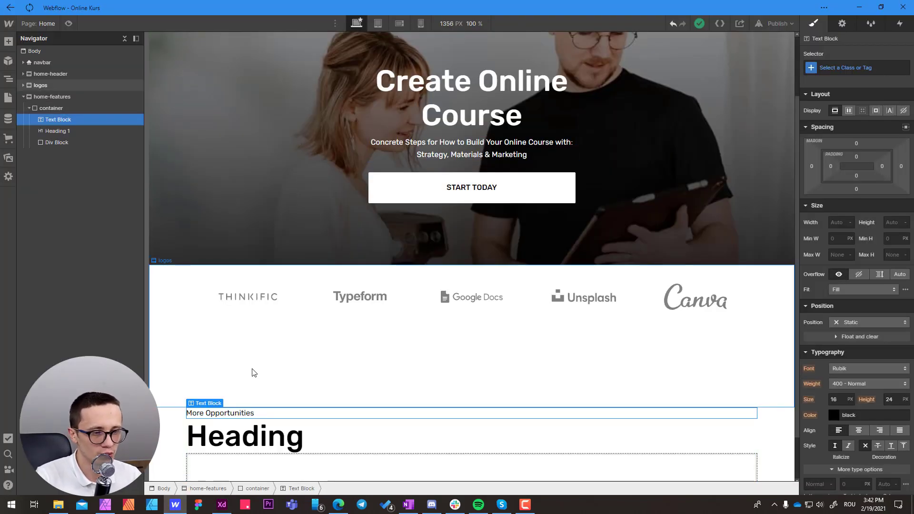
{"action": "scroll", "coordinate": [253, 373], "scroll_direction": "down", "scroll_amount": 1}
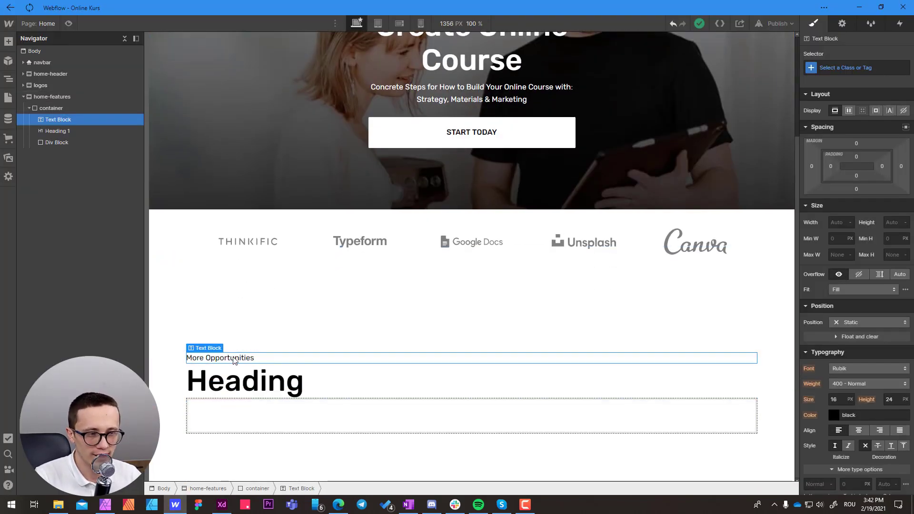
{"action": "left_click", "coordinate": [833, 68]}
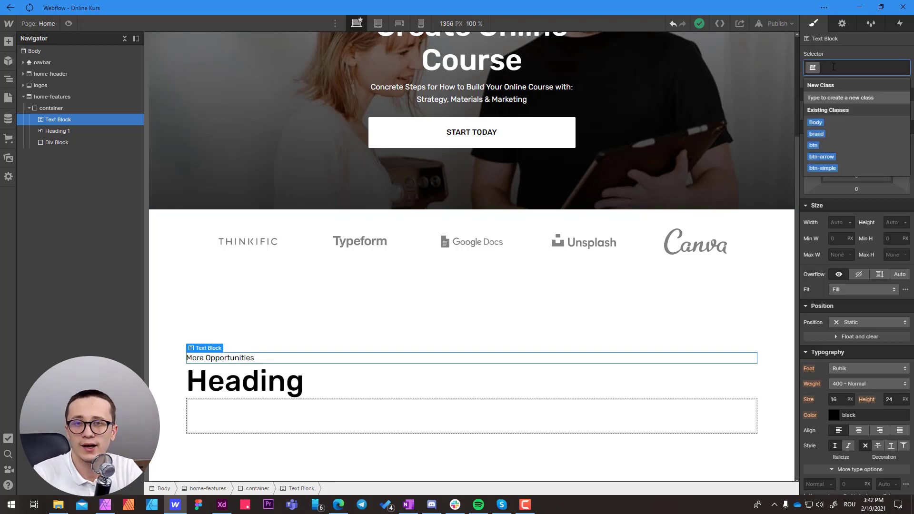
{"action": "type", "text": "section-label"}
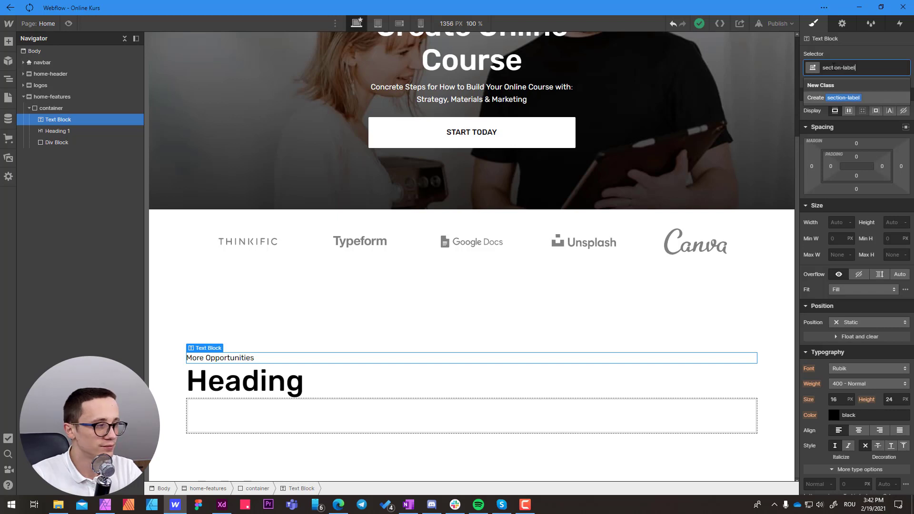
{"action": "key", "text": "Return"}
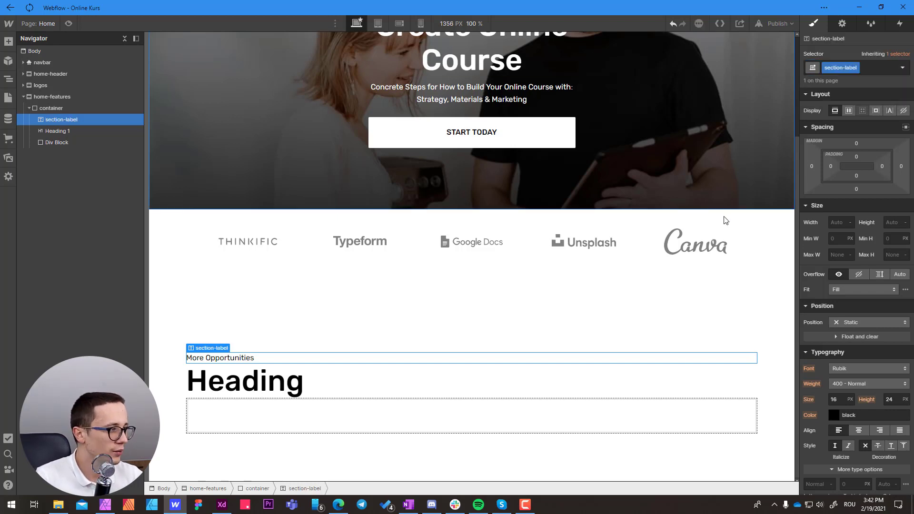
{"action": "scroll", "coordinate": [833, 274], "scroll_direction": "down", "scroll_amount": 3}
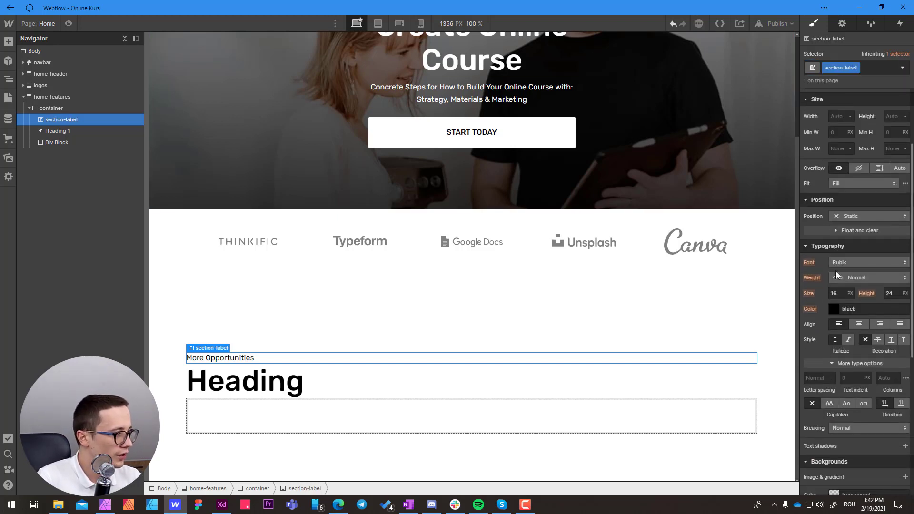
{"action": "left_click", "coordinate": [830, 404]}
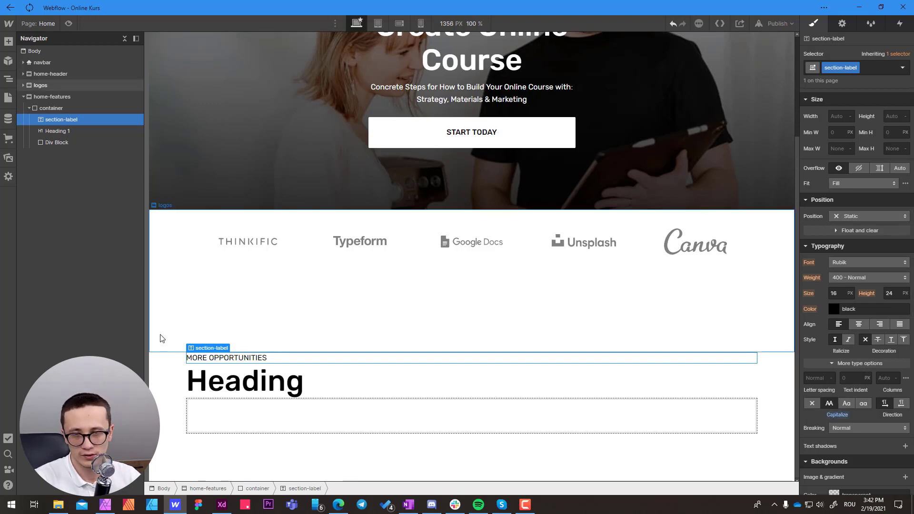
- Switch to Adobe XD, examine the WHAT IS IT label's text settings, and return to Webflow
{"action": "left_click", "coordinate": [222, 505]}
{"action": "scroll", "coordinate": [425, 210], "scroll_direction": "up", "scroll_amount": 5}
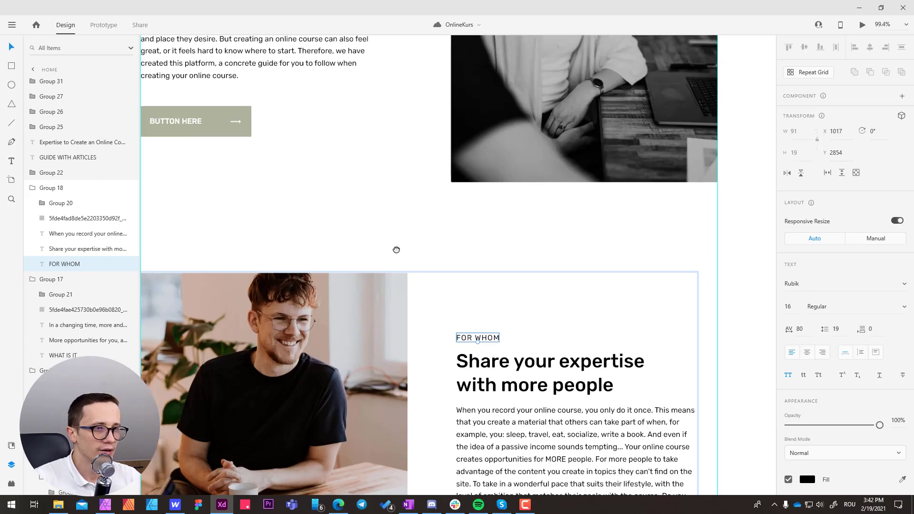
{"action": "left_click_drag", "start_coordinate": [376, 350], "coordinate": [411, 452]}
{"action": "left_click", "coordinate": [291, 170]}
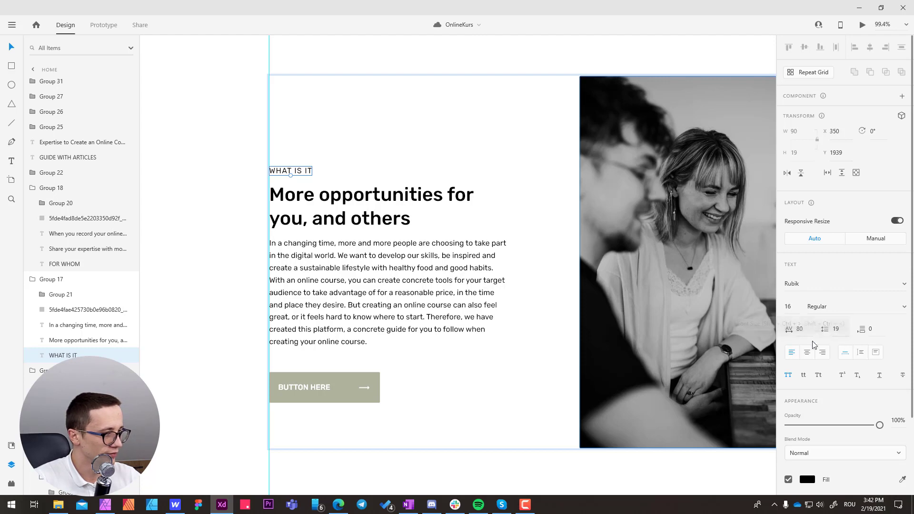
{"action": "key", "text": "alt+Tab"}
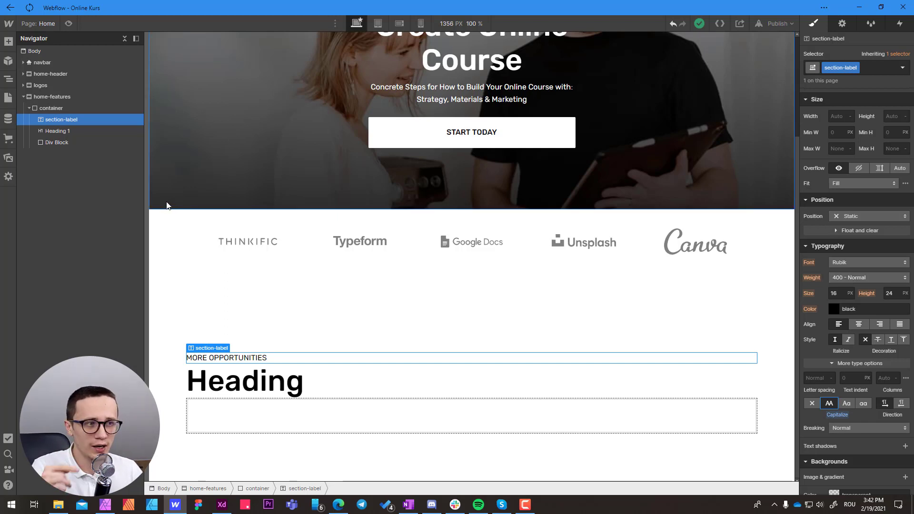
- Open the CSS preview, examine the section-label class's text-transform rule, compare it with the heading's CSS, and close the preview
{"action": "left_click", "coordinate": [17, 484]}
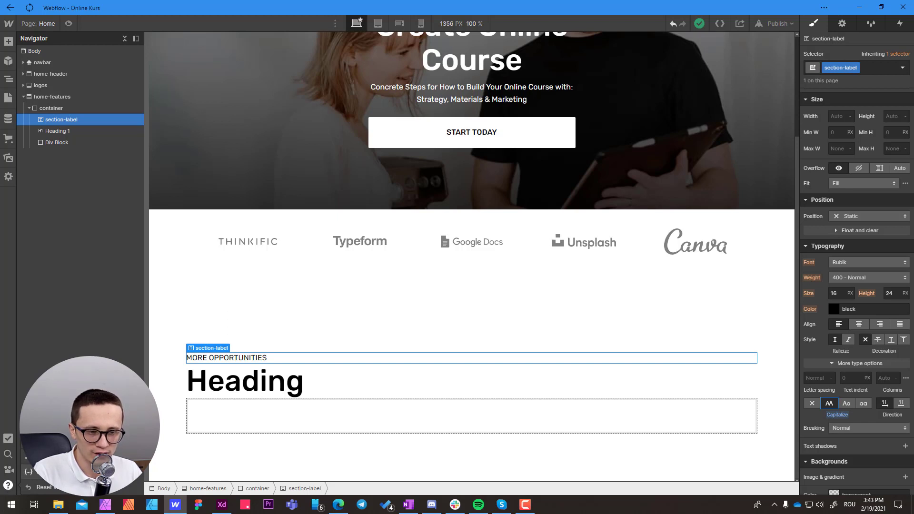
{"action": "left_click", "coordinate": [29, 471]}
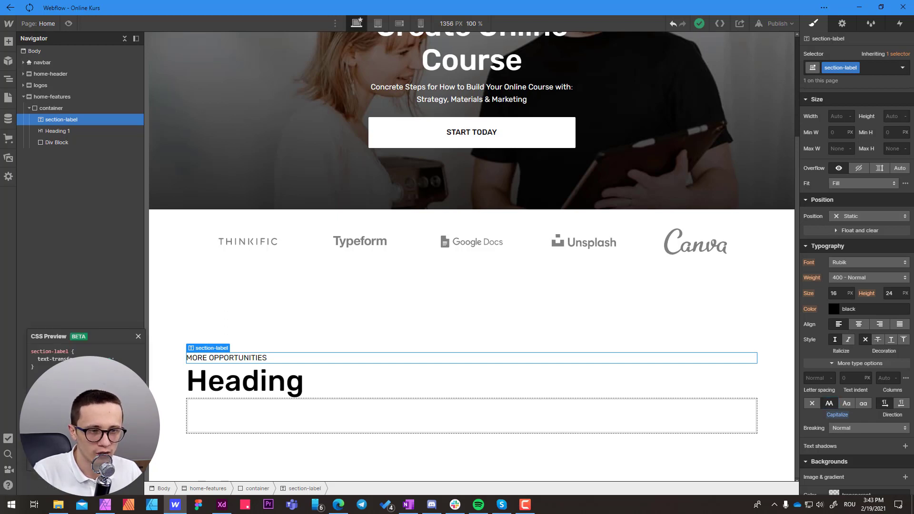
{"action": "left_click_drag", "start_coordinate": [104, 337], "coordinate": [103, 297]}
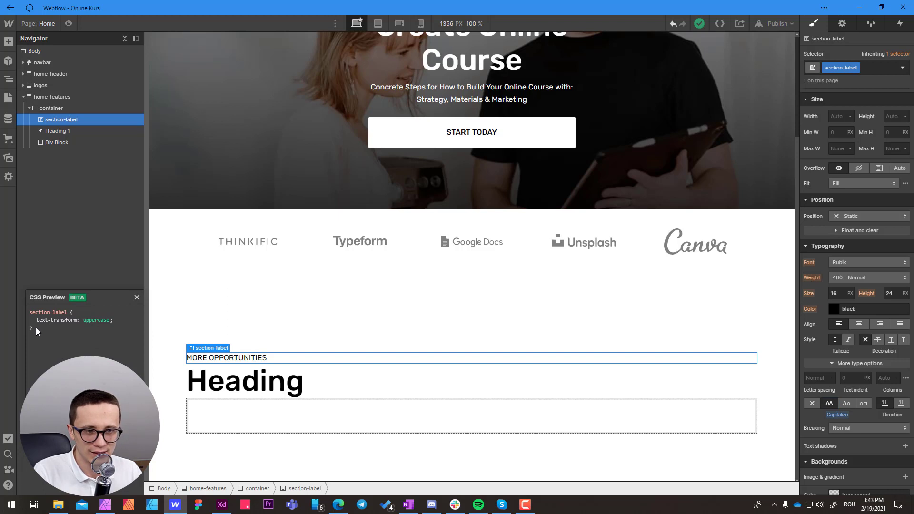
{"action": "left_click_drag", "start_coordinate": [36, 328], "coordinate": [28, 311]}
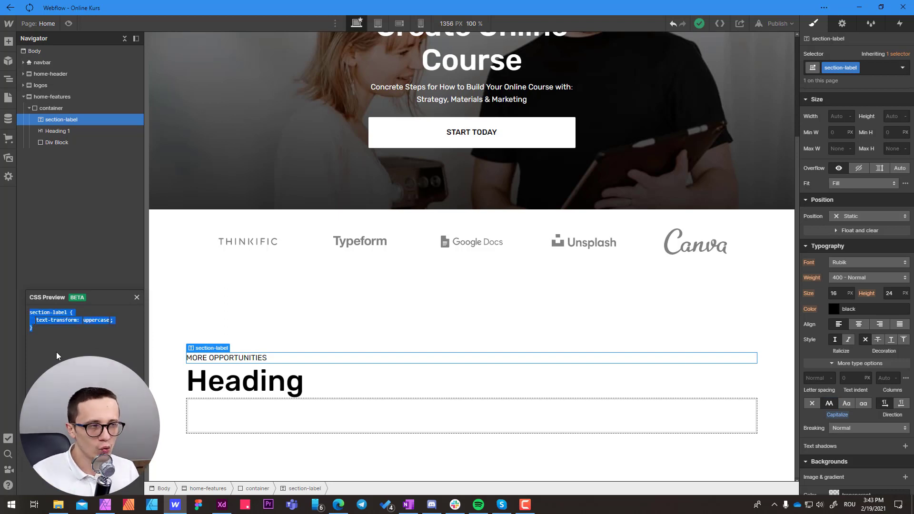
{"action": "left_click", "coordinate": [41, 320]}
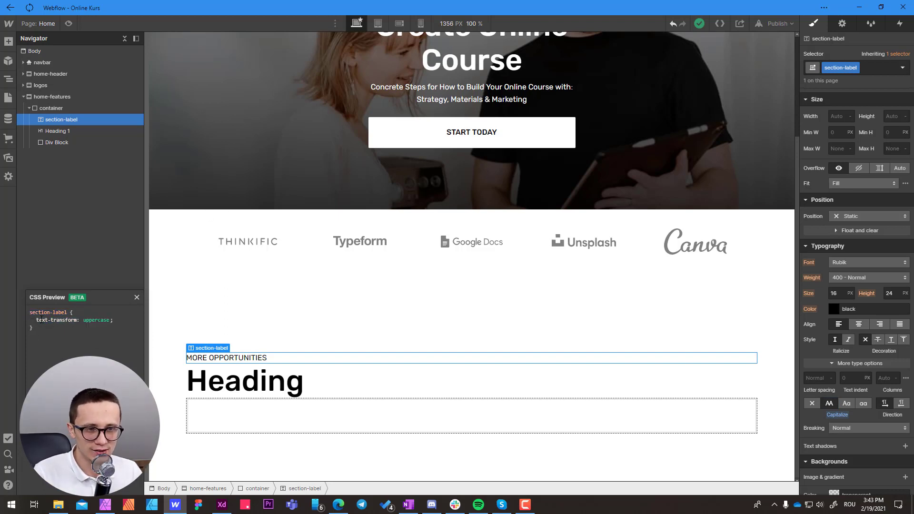
{"action": "left_click_drag", "start_coordinate": [41, 320], "coordinate": [109, 320]}
{"action": "left_click", "coordinate": [123, 325]}
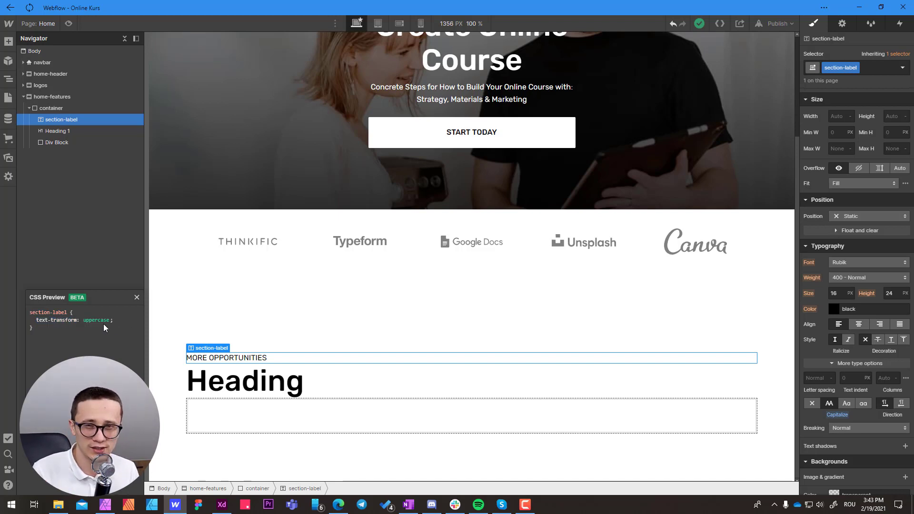
{"action": "left_click", "coordinate": [235, 386]}
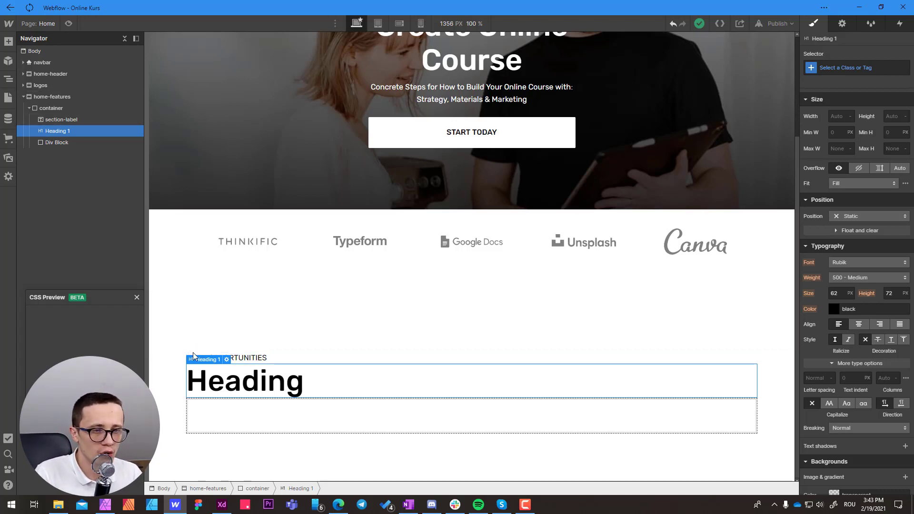
{"action": "left_click", "coordinate": [248, 357]}
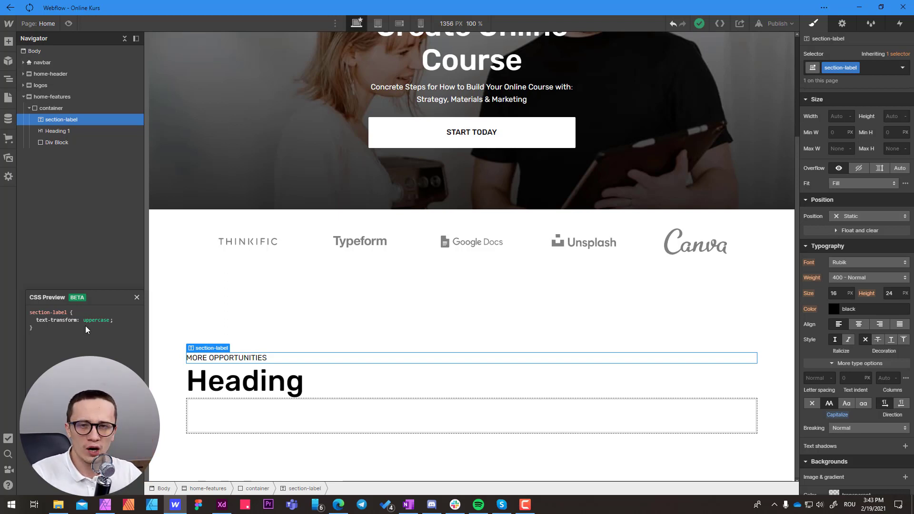
{"action": "left_click", "coordinate": [137, 298]}
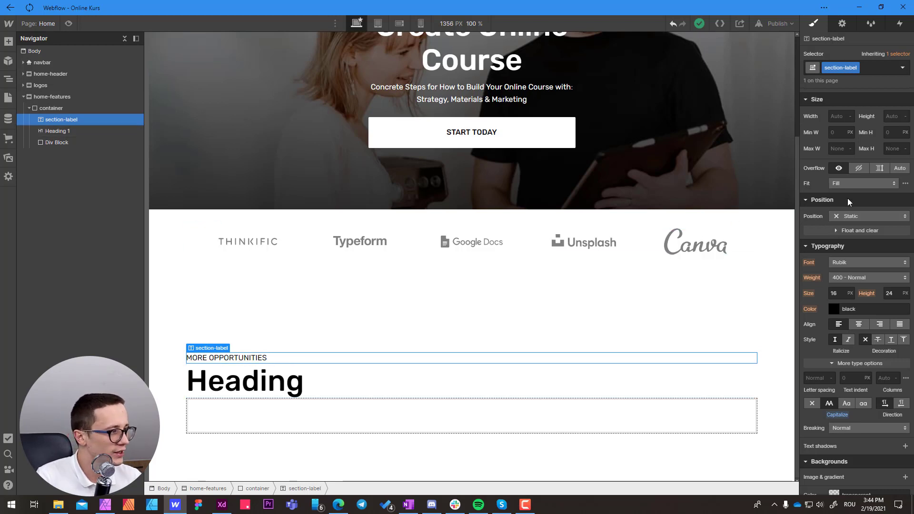
- Set the section-label's bottom margin to 20 px and switch to Adobe XD to check the title and heading design
{"action": "scroll", "coordinate": [848, 198], "scroll_direction": "up", "scroll_amount": 2}
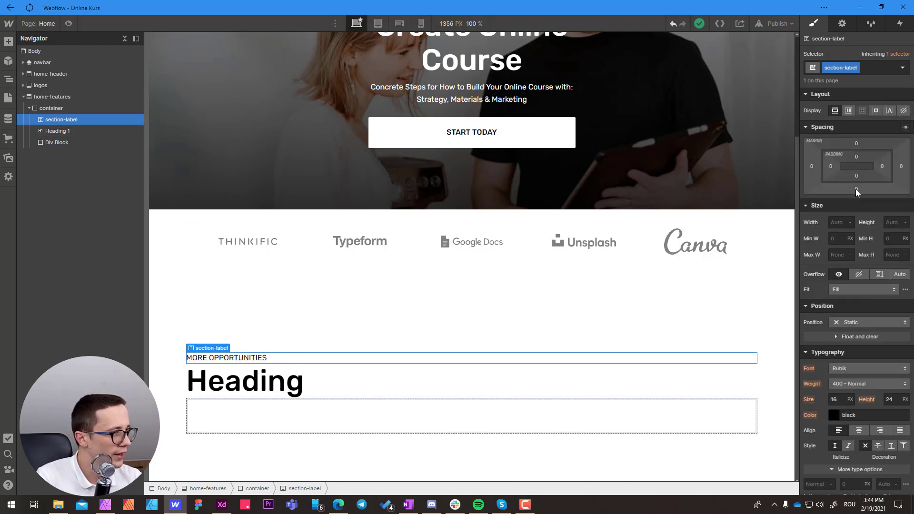
{"action": "left_click", "coordinate": [856, 188]}
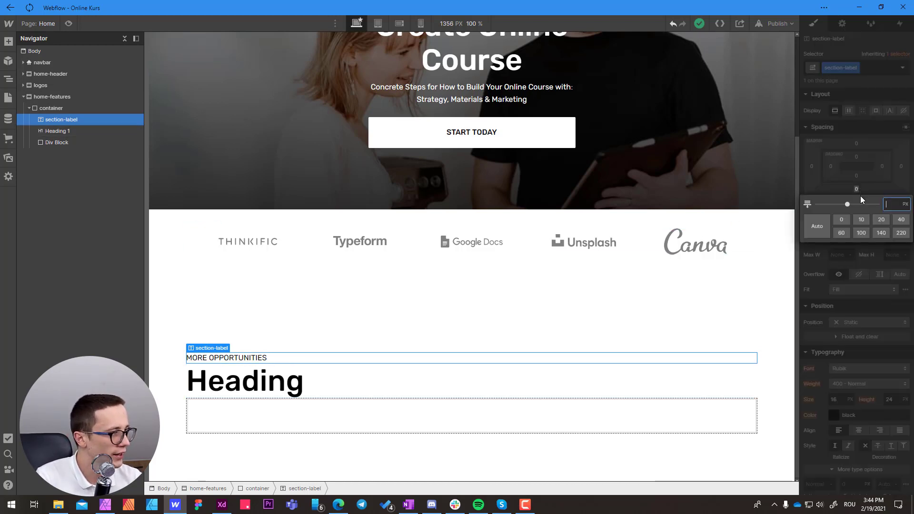
{"action": "left_click", "coordinate": [881, 220]}
{"action": "key", "text": "alt+Tab"}
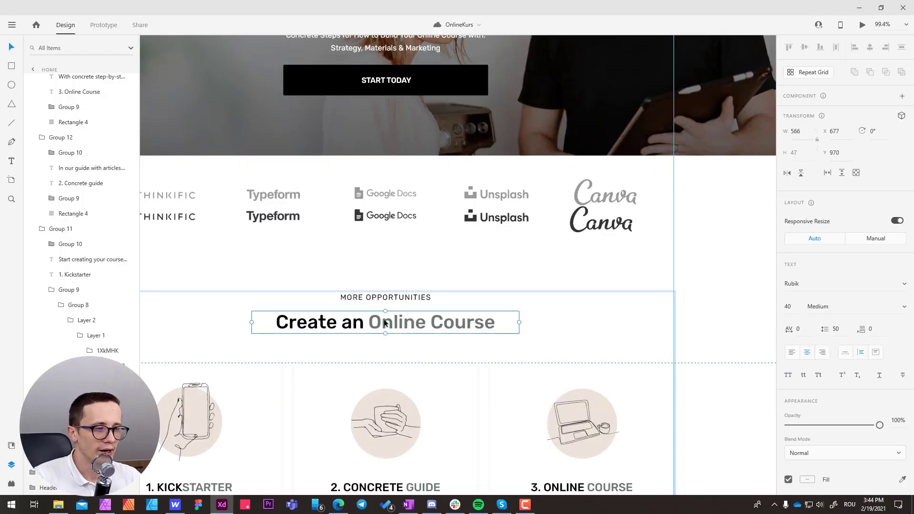
- Return to Webflow and set the section-label's bottom margin to 16 px
{"action": "left_click", "coordinate": [390, 326]}
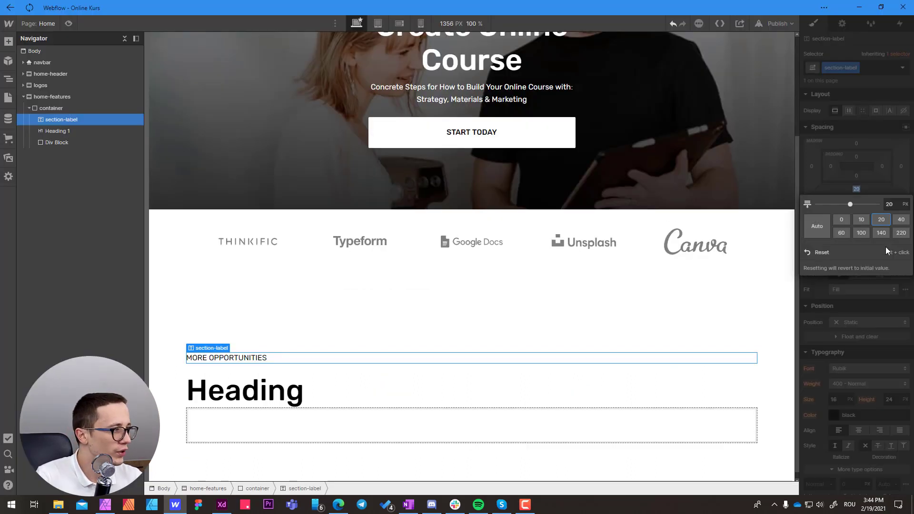
{"action": "key", "text": "super+a"}
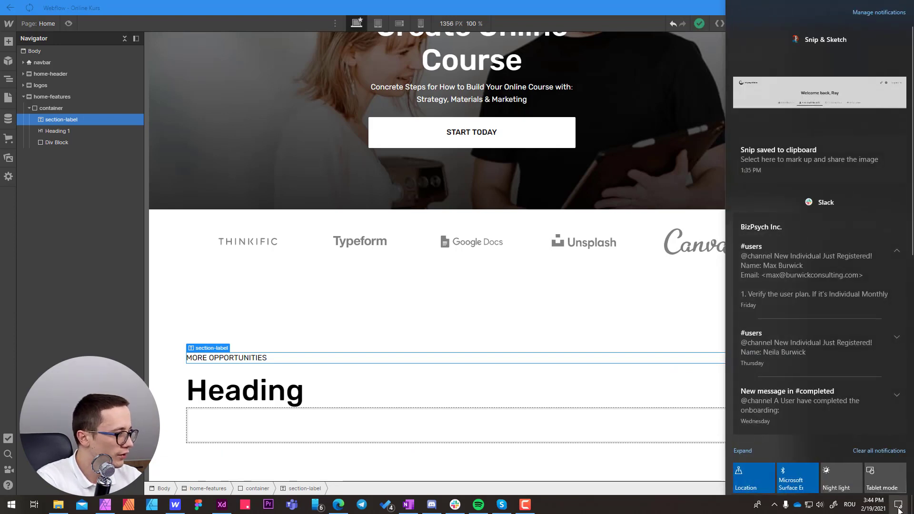
{"action": "key", "text": "super+a"}
{"action": "left_click_drag", "start_coordinate": [888, 205], "coordinate": [881, 206]}
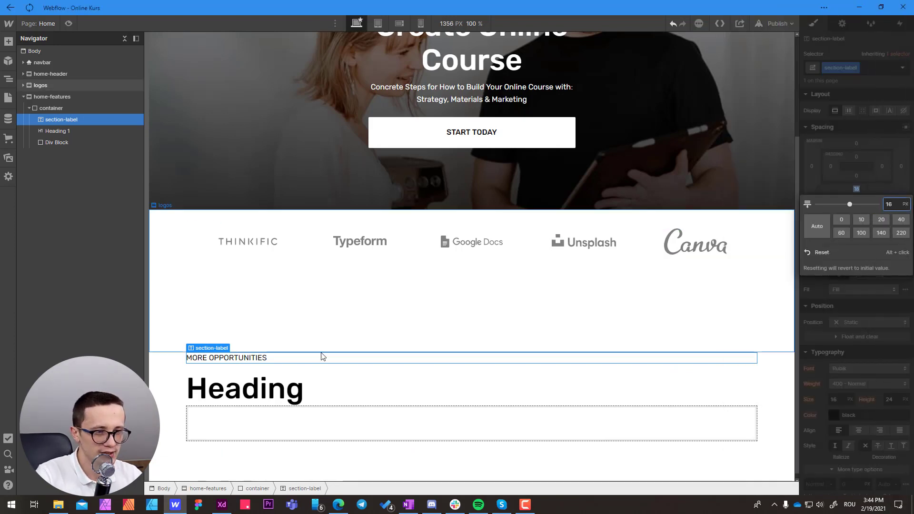
{"action": "left_click", "coordinate": [278, 360]}
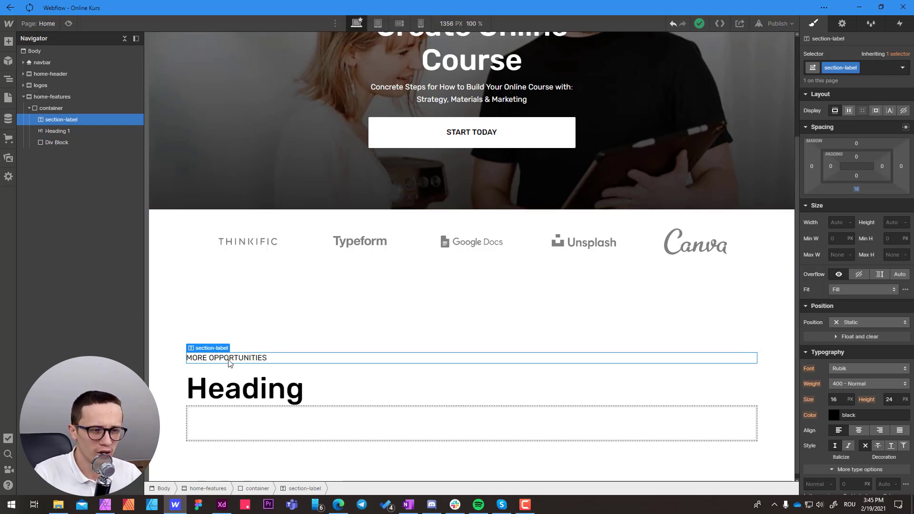
- Switch to Adobe XD and compare the MORE OPPORTUNITIES label with the WHAT IS IT and FOR WHOM section labels
{"action": "key", "text": "alt+Tab"}
{"action": "left_click", "coordinate": [382, 298]}
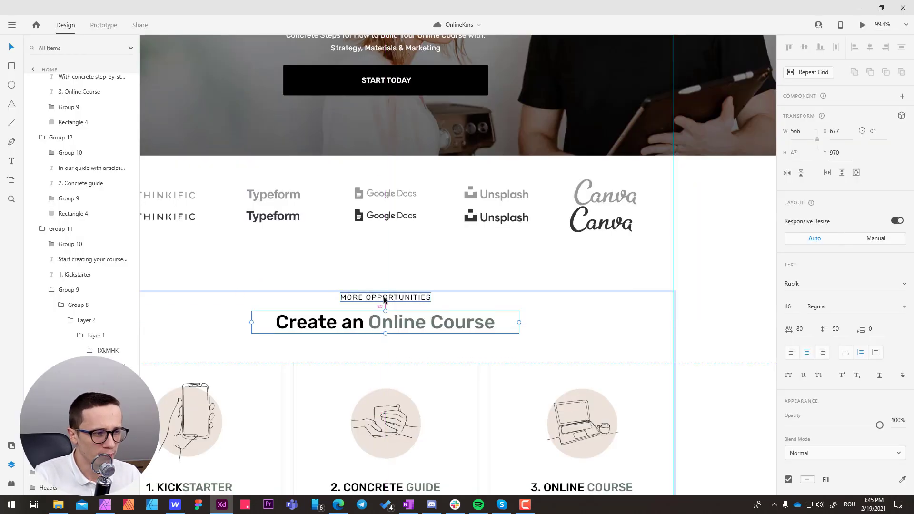
{"action": "scroll", "coordinate": [398, 312], "scroll_direction": "down", "scroll_amount": 12}
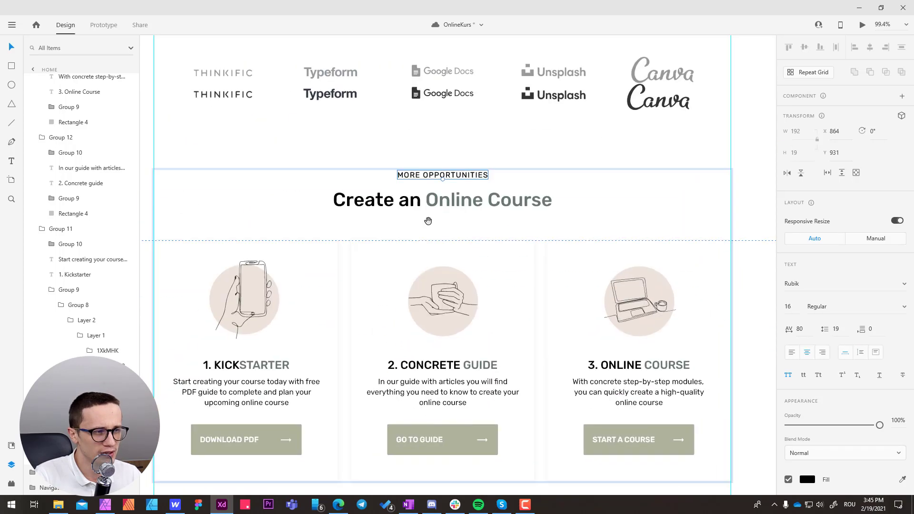
{"action": "scroll", "coordinate": [378, 255], "scroll_direction": "down", "scroll_amount": 7}
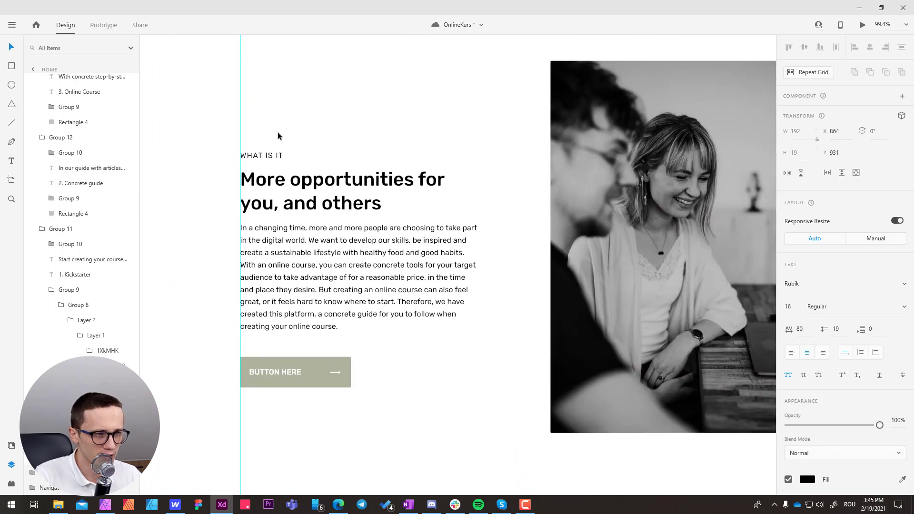
{"action": "scroll", "coordinate": [394, 157], "scroll_direction": "right", "scroll_amount": 4}
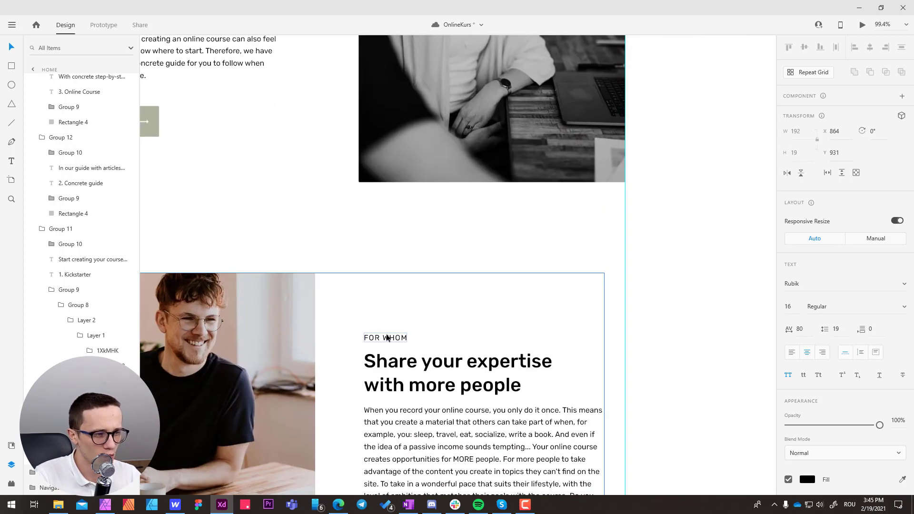
{"action": "scroll", "coordinate": [419, 238], "scroll_direction": "up", "scroll_amount": 10}
{"action": "scroll", "coordinate": [419, 238], "scroll_direction": "left", "scroll_amount": 2}
{"action": "scroll", "coordinate": [376, 238], "scroll_direction": "up", "scroll_amount": 8}
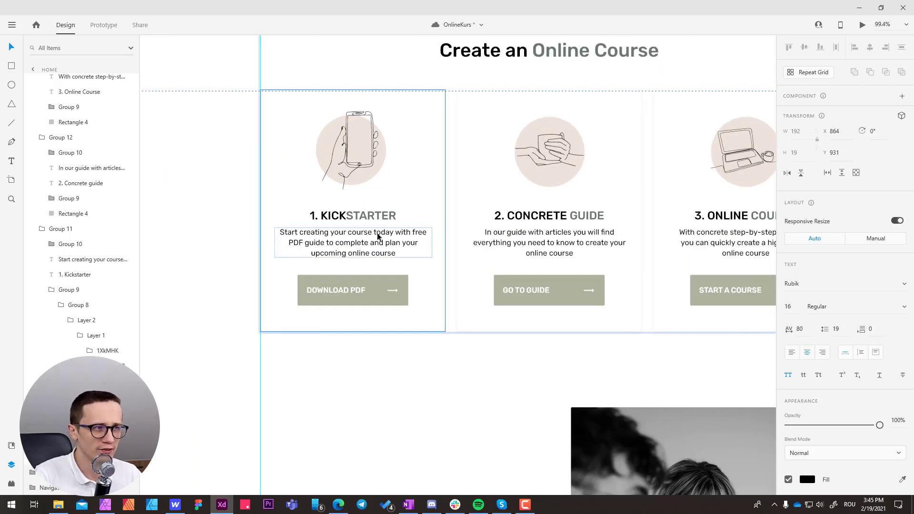
{"action": "scroll", "coordinate": [366, 251], "scroll_direction": "right", "scroll_amount": 2}
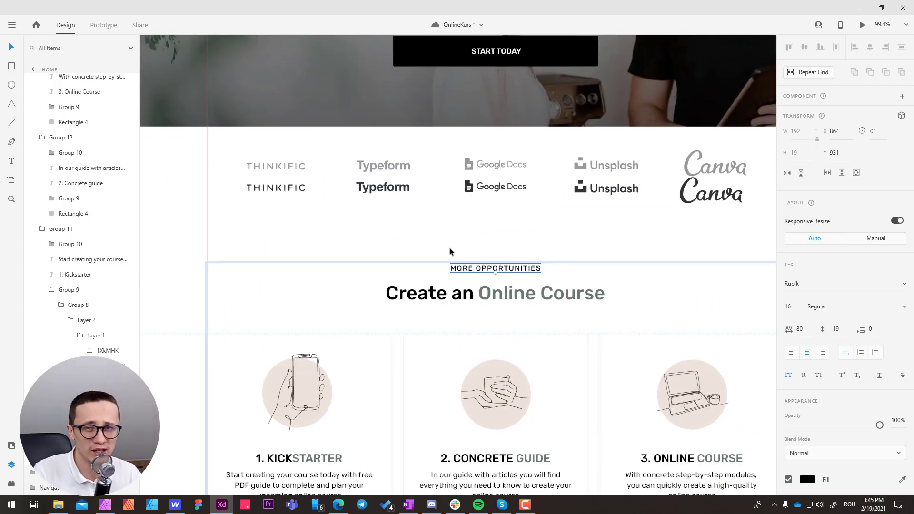
- Examine the Create an Online Course heading's text settings and its place within the whole Home artboard
{"action": "left_click", "coordinate": [521, 255]}
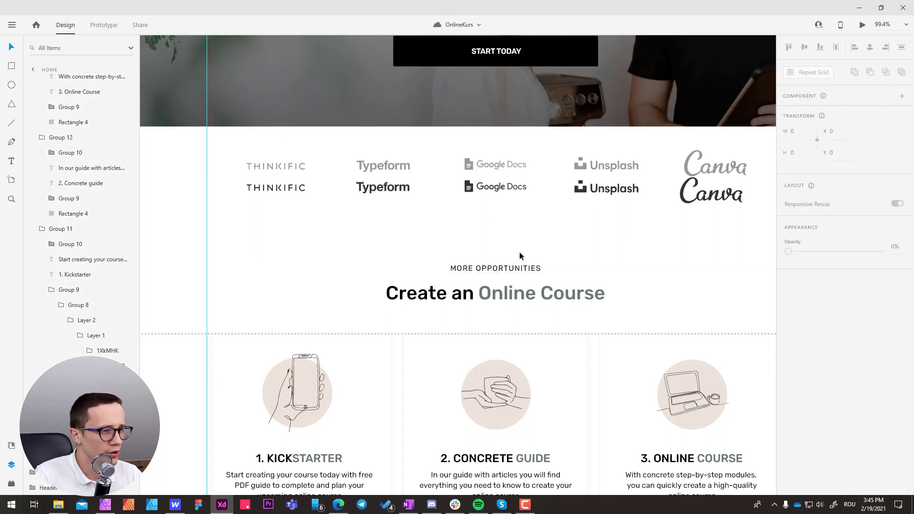
{"action": "scroll", "coordinate": [476, 260], "scroll_direction": "down", "scroll_amount": 2}
{"action": "scroll", "coordinate": [477, 259], "scroll_direction": "right", "scroll_amount": 1}
{"action": "left_click", "coordinate": [452, 269]}
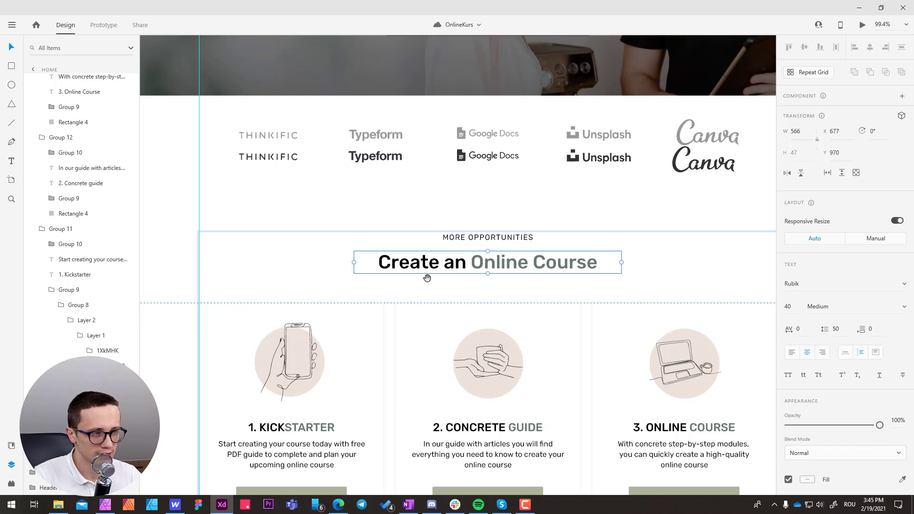
{"action": "left_click_drag", "start_coordinate": [414, 271], "coordinate": [358, 215]}
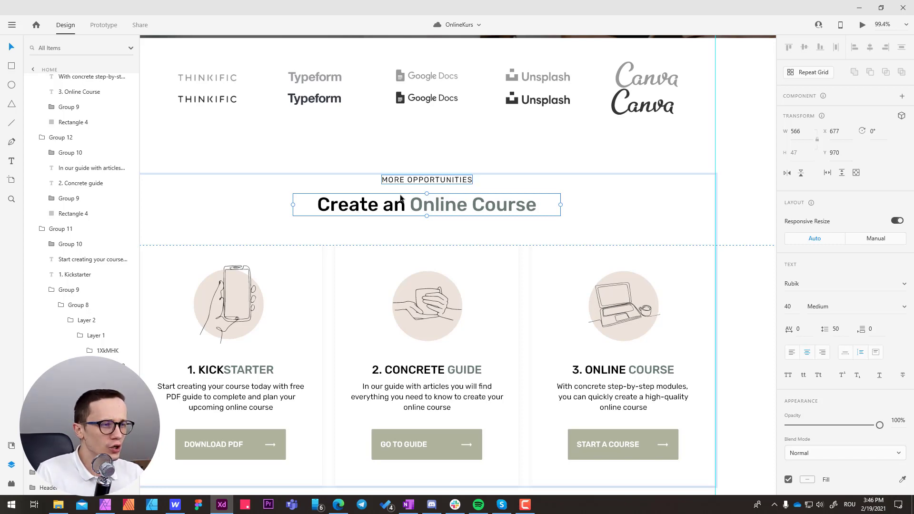
{"action": "left_click_drag", "start_coordinate": [267, 207], "coordinate": [372, 215]}
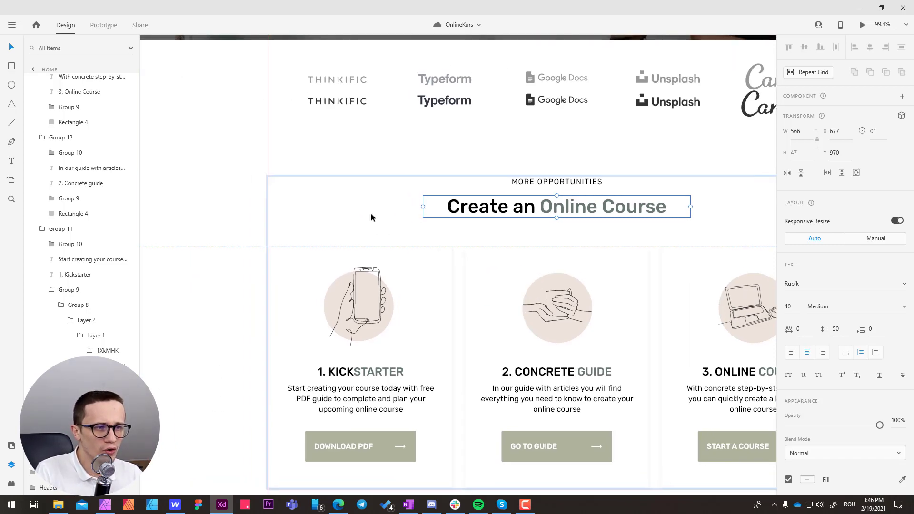
{"action": "key", "text": "ctrl+0"}
{"action": "scroll", "coordinate": [514, 100], "scroll_direction": "up", "scroll_amount": 2}
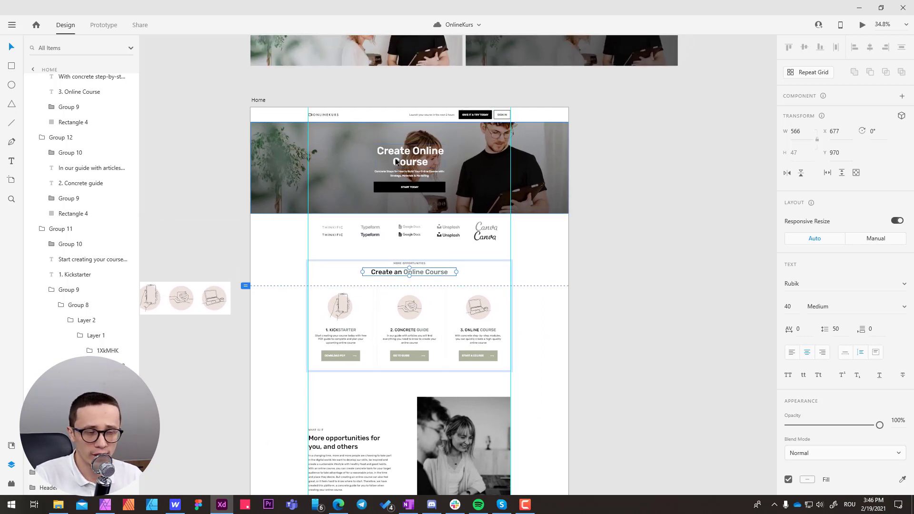
{"action": "left_click_drag", "start_coordinate": [288, 256], "coordinate": [289, 235]}
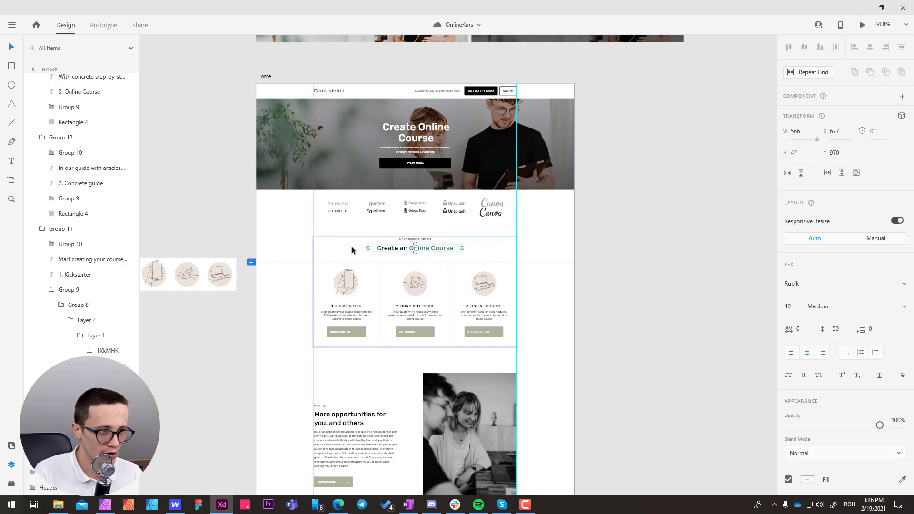
- Examine the three feature cards and the text settings of the 1. Kickstarter card title
{"action": "scroll", "coordinate": [352, 249], "scroll_direction": "up", "scroll_amount": 5}
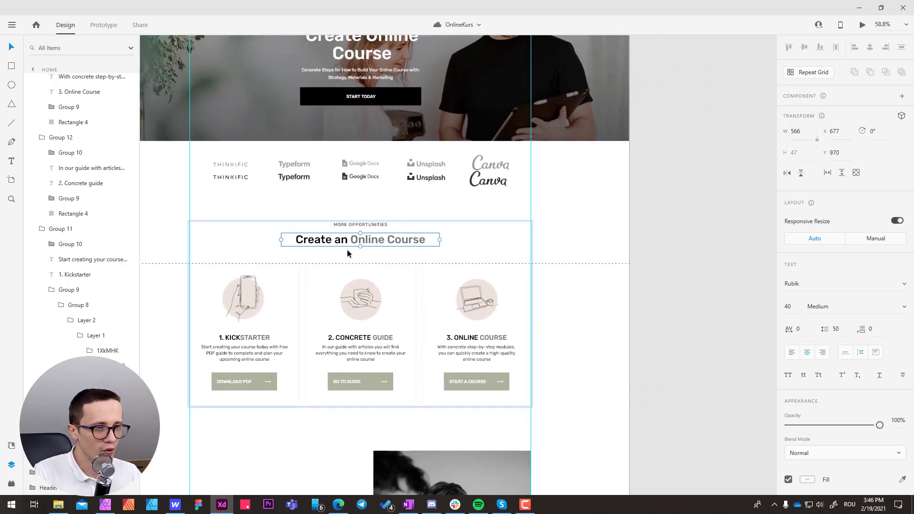
{"action": "scroll", "coordinate": [289, 253], "scroll_direction": "up", "scroll_amount": 1}
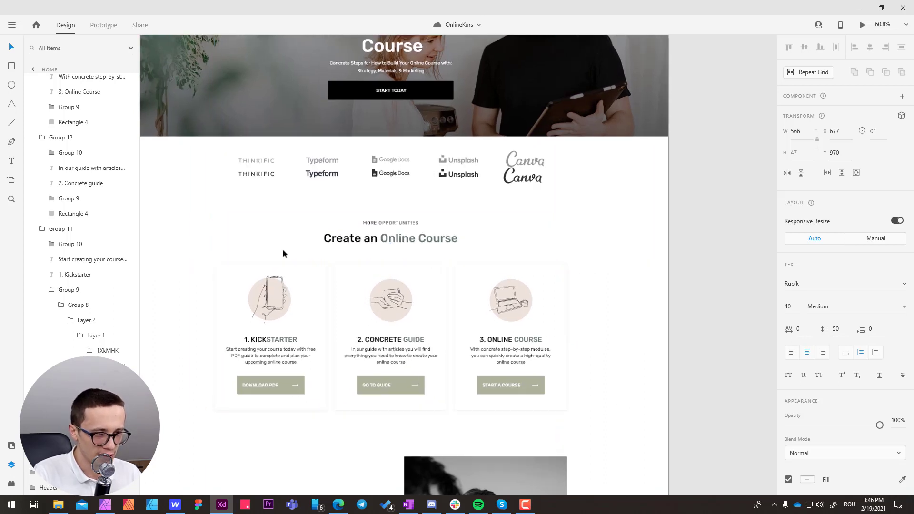
{"action": "scroll", "coordinate": [367, 233], "scroll_direction": "up", "scroll_amount": 2}
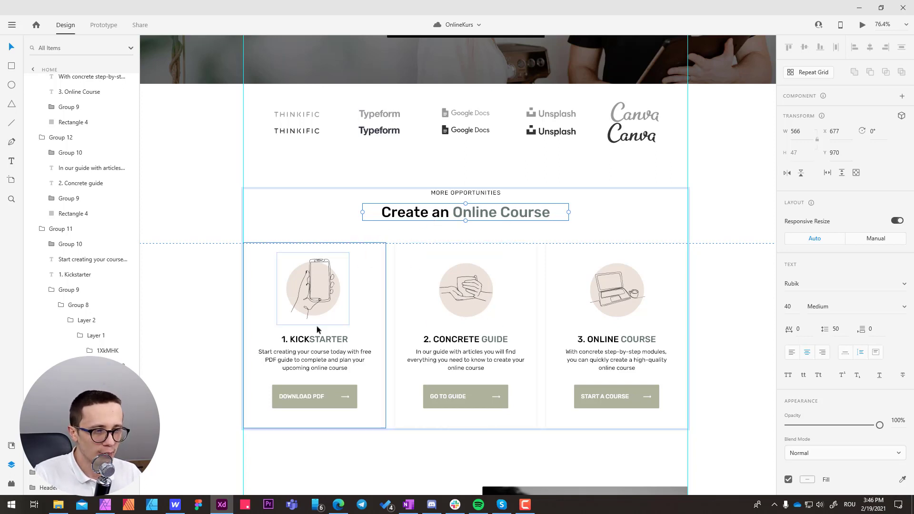
{"action": "double_click", "coordinate": [299, 341]}
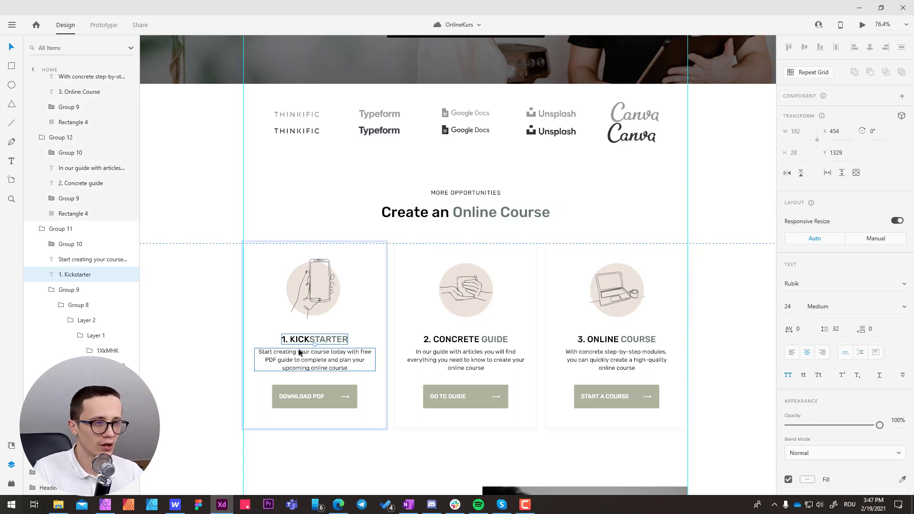
{"action": "key", "text": "Escape"}
{"action": "key", "text": "Escape"}
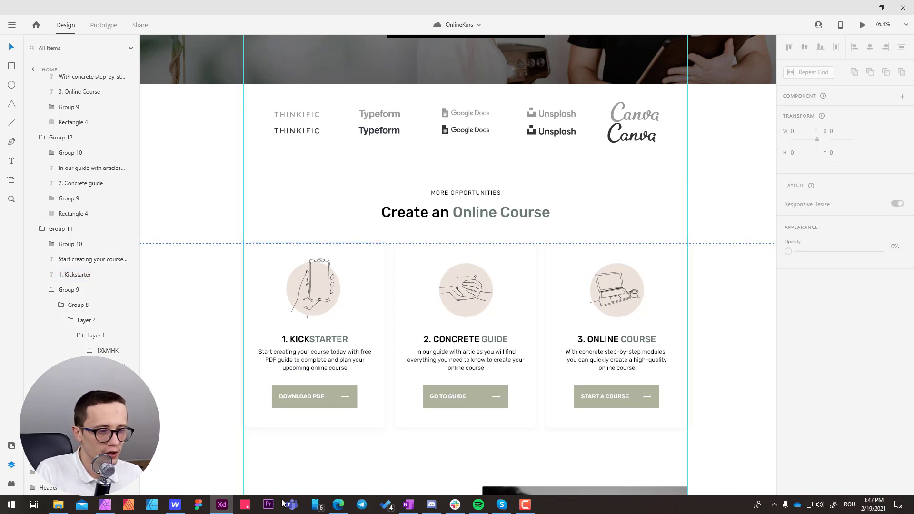
- Return to Webflow and change the heading below the MORE OPPORTUNITIES label to type H2
{"action": "left_click", "coordinate": [175, 505]}
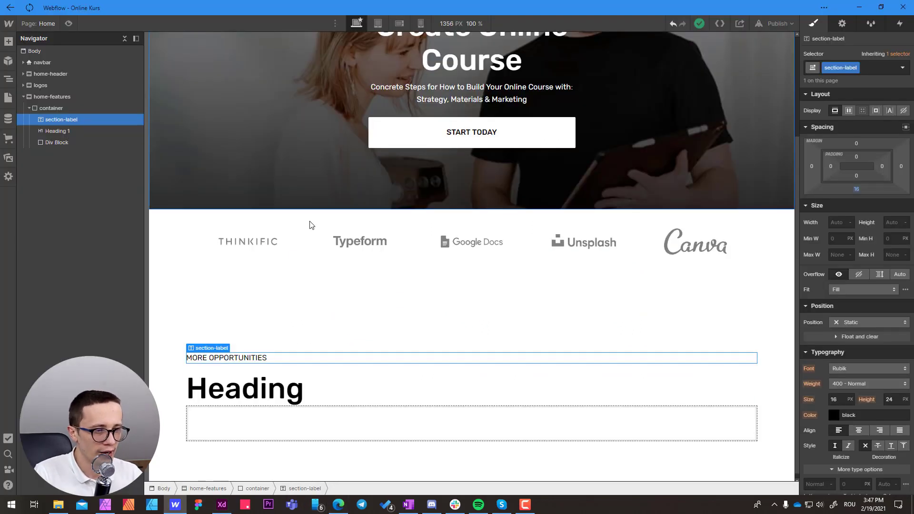
{"action": "left_click", "coordinate": [251, 396]}
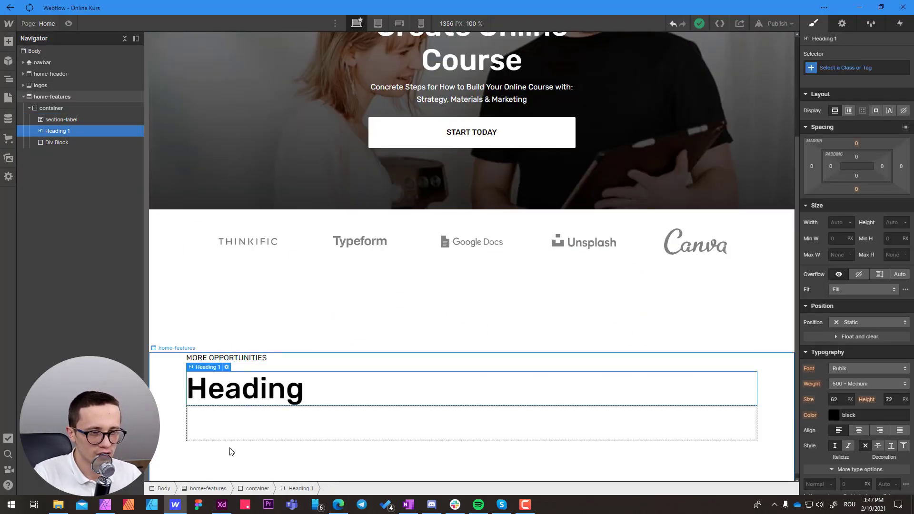
{"action": "left_click", "coordinate": [226, 368]}
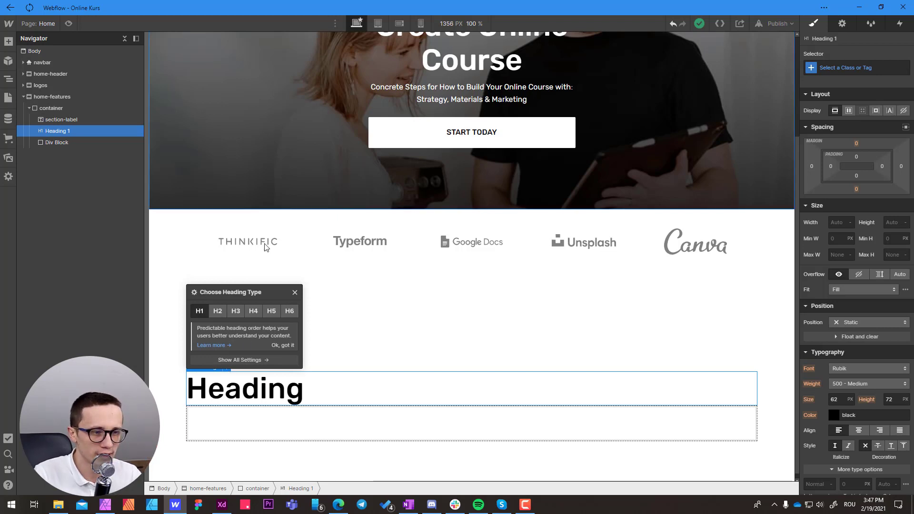
{"action": "left_click", "coordinate": [218, 311]}
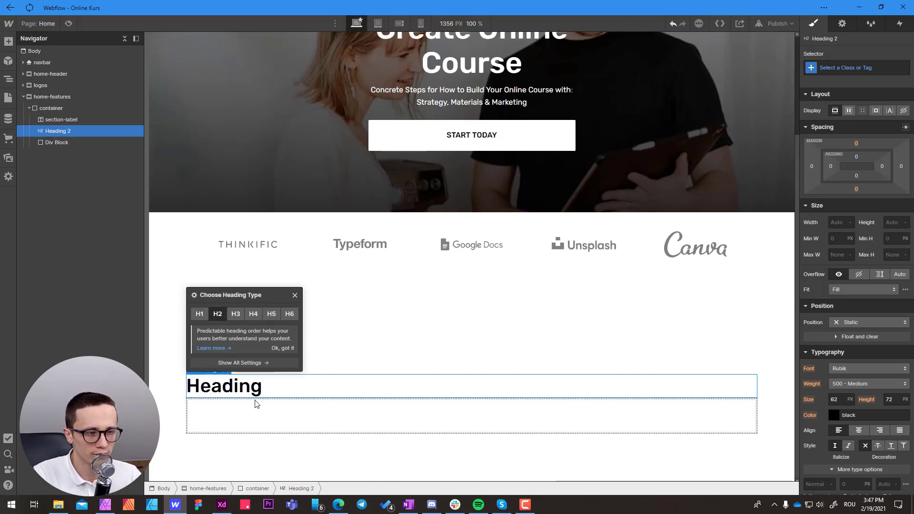
{"action": "left_click", "coordinate": [242, 417]}
{"action": "left_click", "coordinate": [253, 388]}
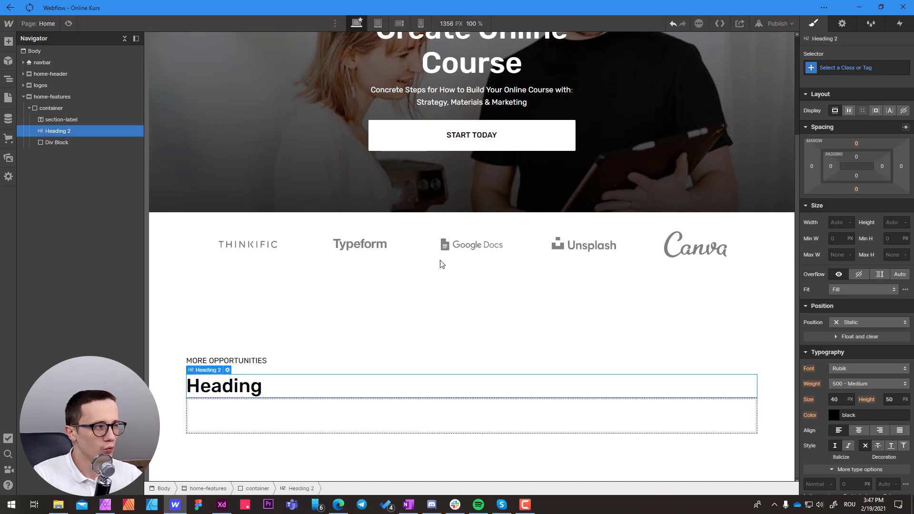
- Give the H2 heading in the home-features section the new class features-head
{"action": "left_click", "coordinate": [839, 68]}
{"action": "type", "text": "home-h"}
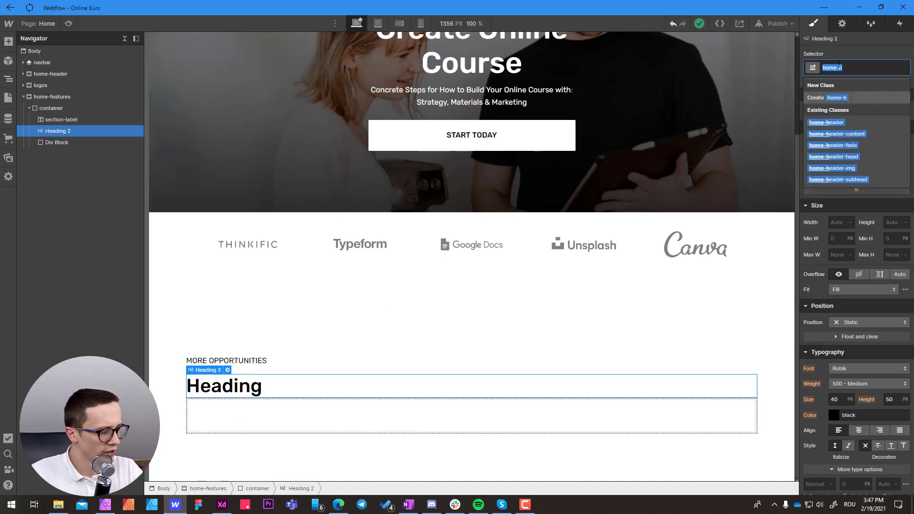
{"action": "type", "text": "fe"}
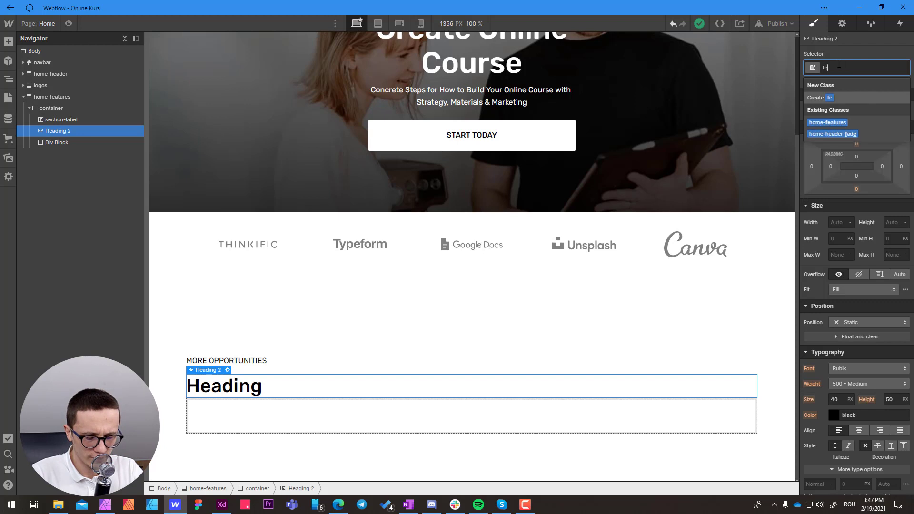
{"action": "type", "text": "atures-"}
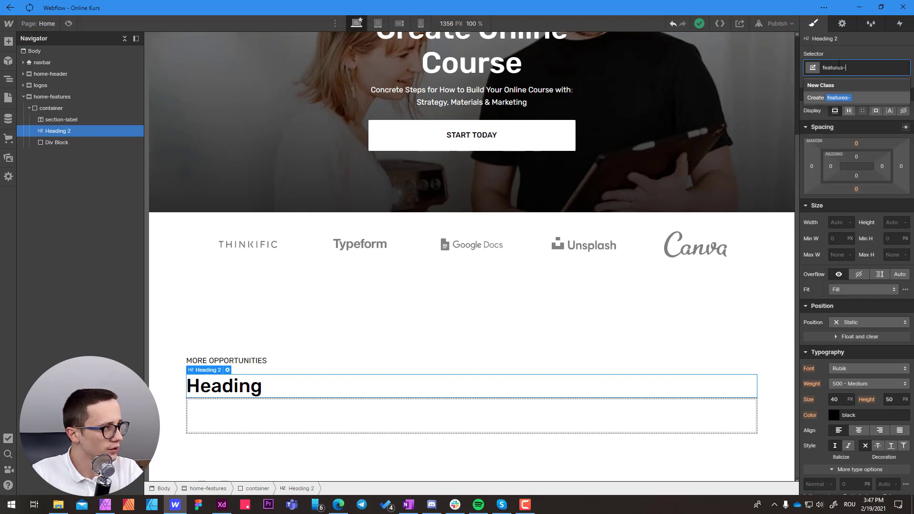
{"action": "type", "text": "head"}
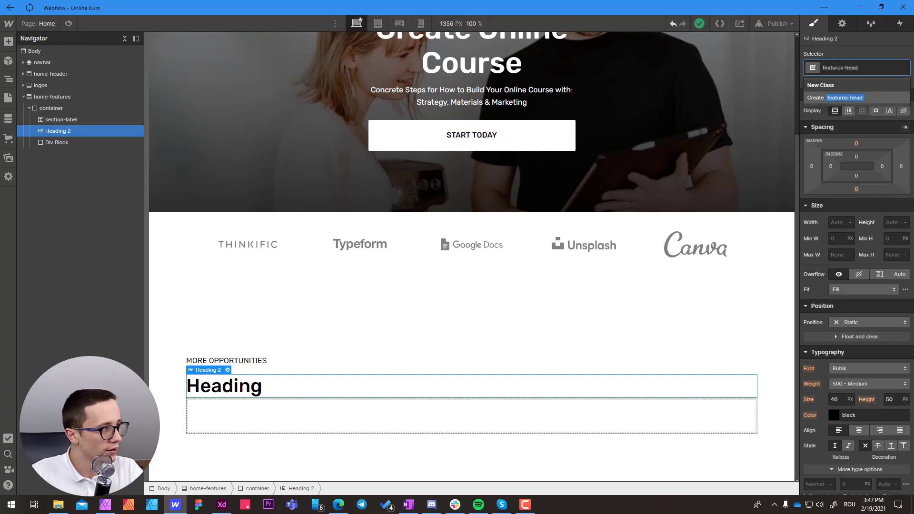
{"action": "key", "text": "Return"}
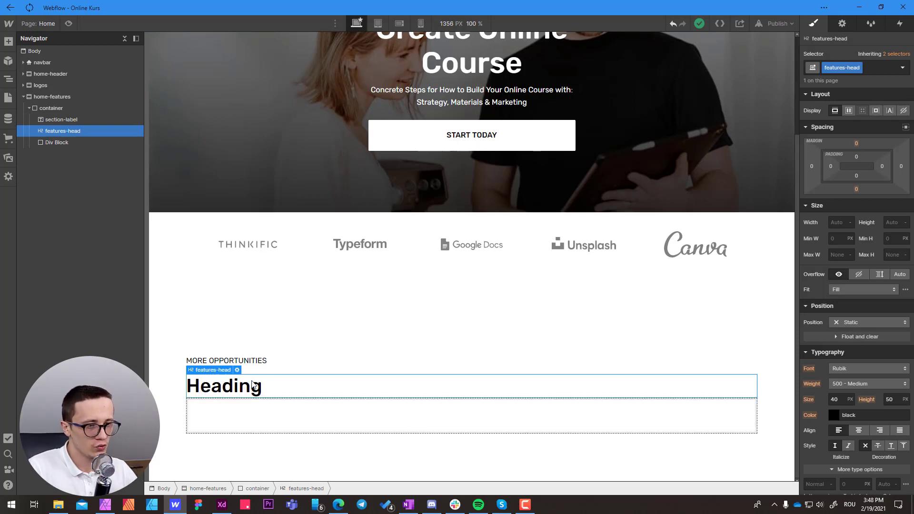
- Copy the Create an Online Course heading text from Adobe XD and replace the features-head heading's placeholder text with it in Webflow
{"action": "key", "text": "alt+Tab"}
{"action": "left_click", "coordinate": [439, 215]}
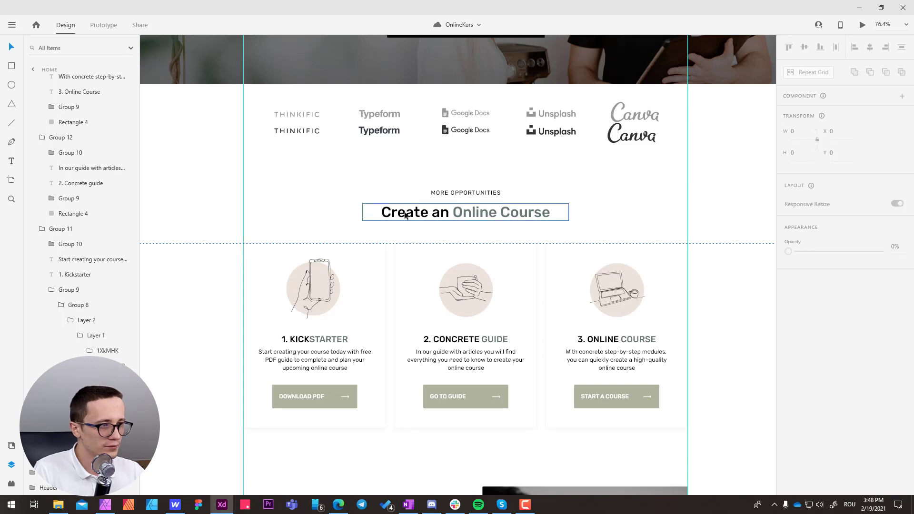
{"action": "double_click", "coordinate": [409, 216]}
{"action": "key", "text": "ctrl+c"}
{"action": "key", "text": "alt+Tab"}
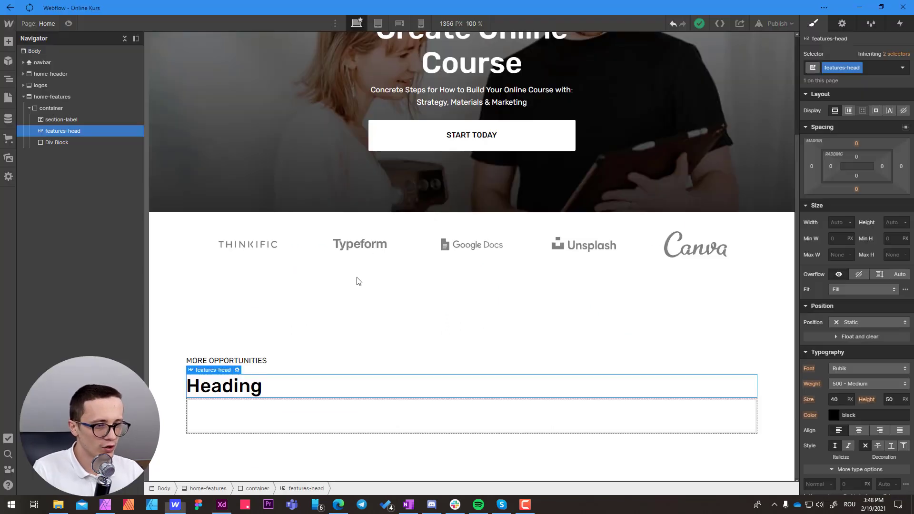
{"action": "double_click", "coordinate": [246, 388]}
{"action": "key", "text": "ctrl+a"}
{"action": "key", "text": "ctrl+v"}
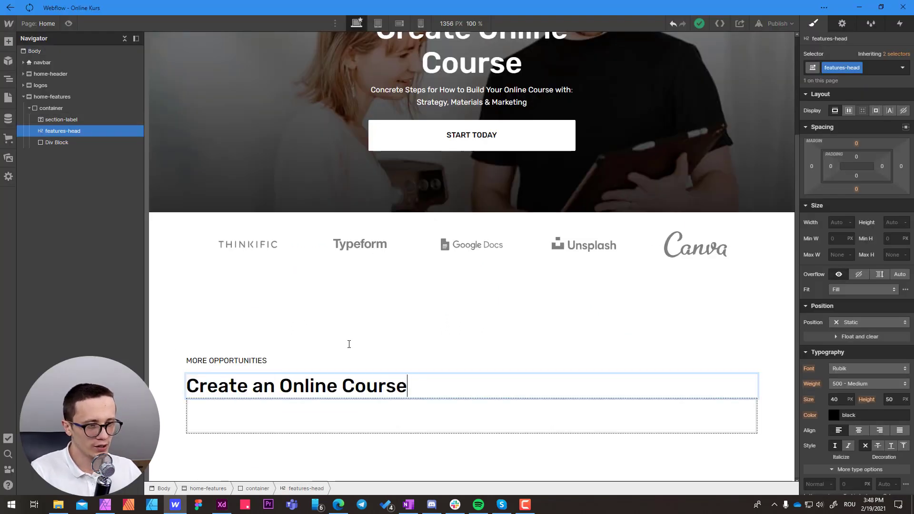
{"action": "key", "text": "Escape"}
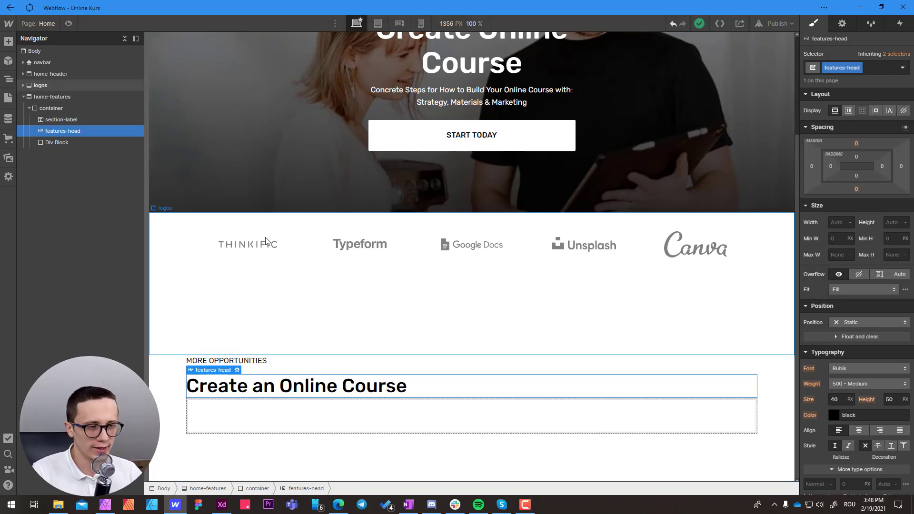
- Compare the text settings of the Create an Online Course heading in Adobe XD with the features-head heading in Webflow
{"action": "key", "text": "alt+Tab"}
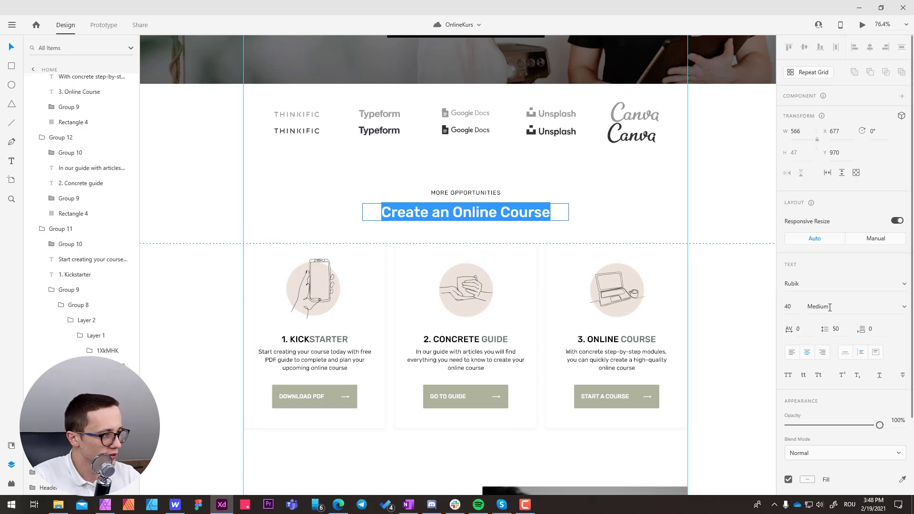
{"action": "key", "text": "alt+Tab"}
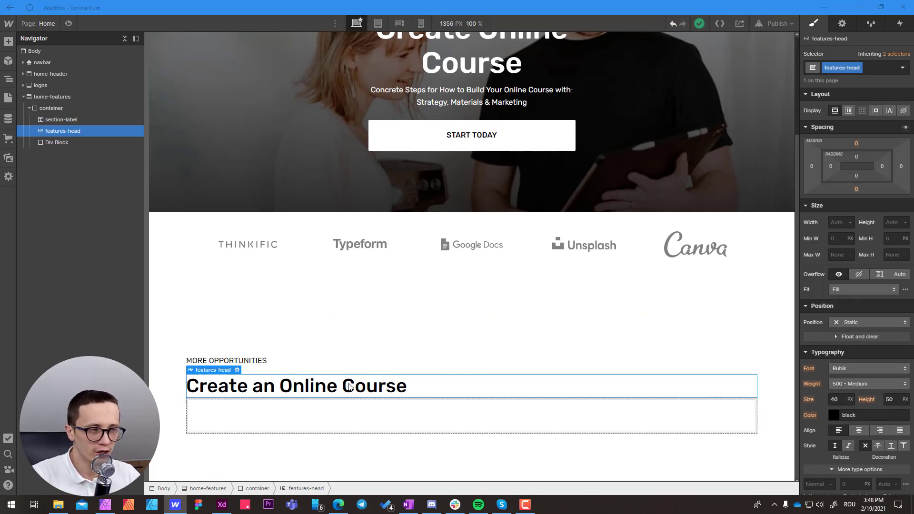
{"action": "key", "text": "alt+Tab"}
{"action": "key", "text": "Escape"}
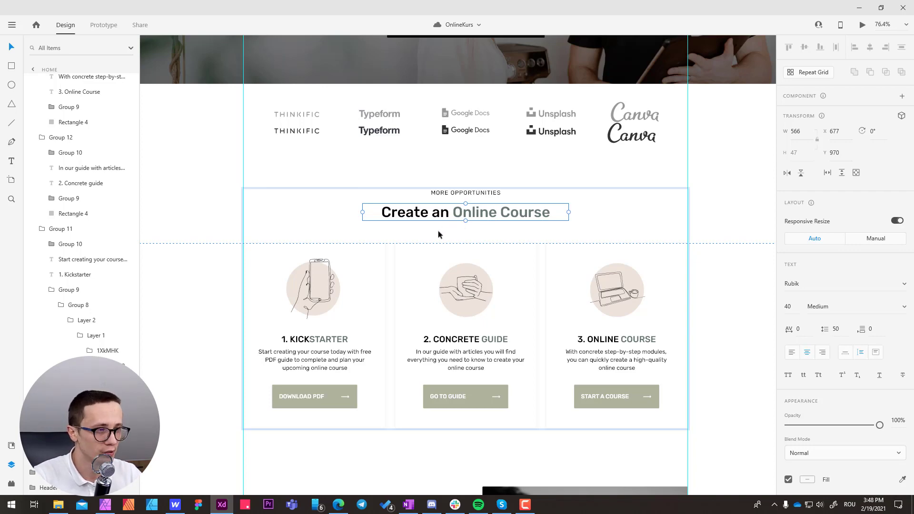
{"action": "key", "text": "alt+Tab"}
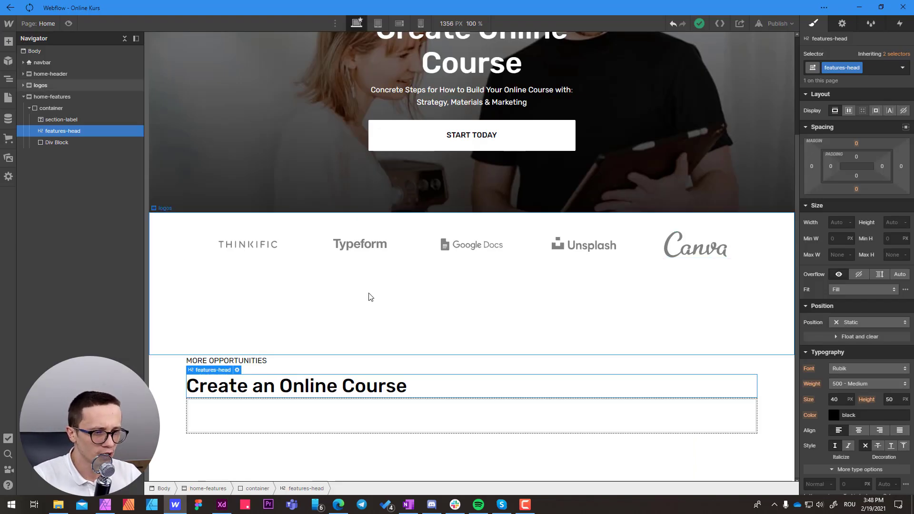
- Wrap the words Online Course in the features-head heading in a text span with the new class head-span
{"action": "double_click", "coordinate": [286, 391]}
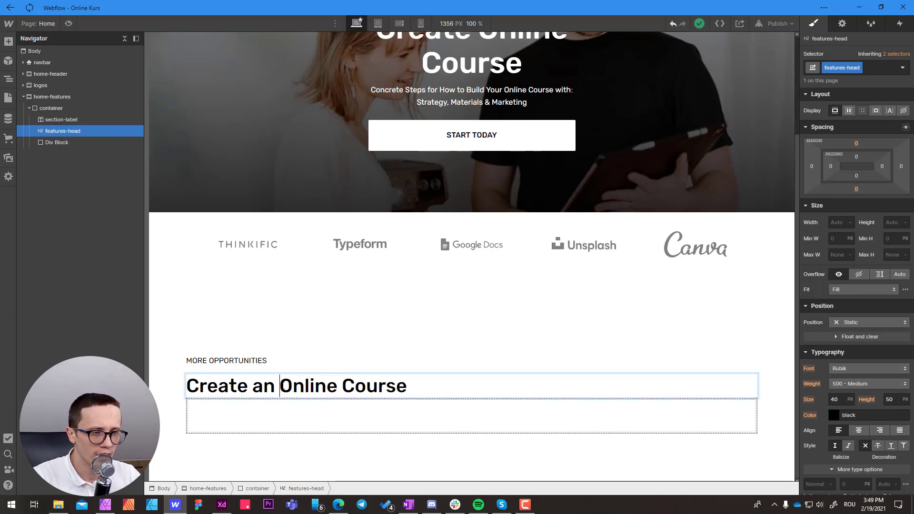
{"action": "left_click_drag", "start_coordinate": [280, 387], "coordinate": [408, 388]}
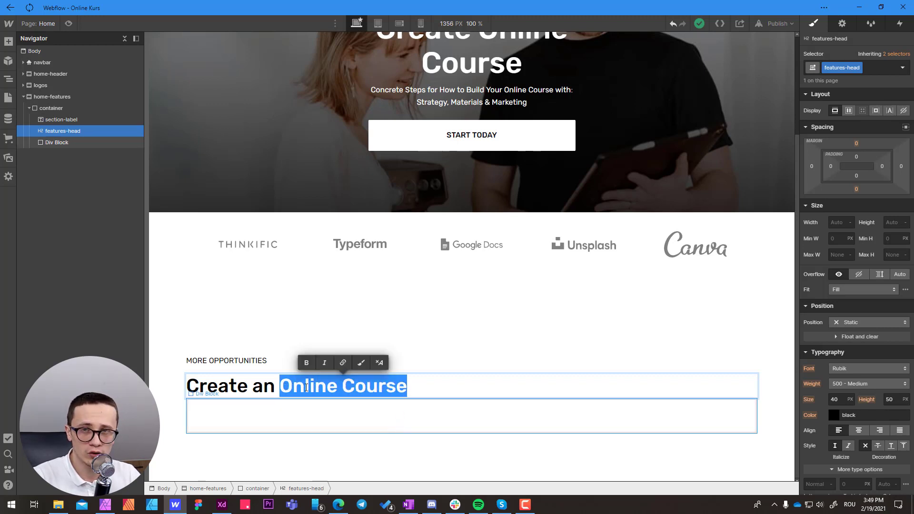
{"action": "left_click", "coordinate": [361, 363]}
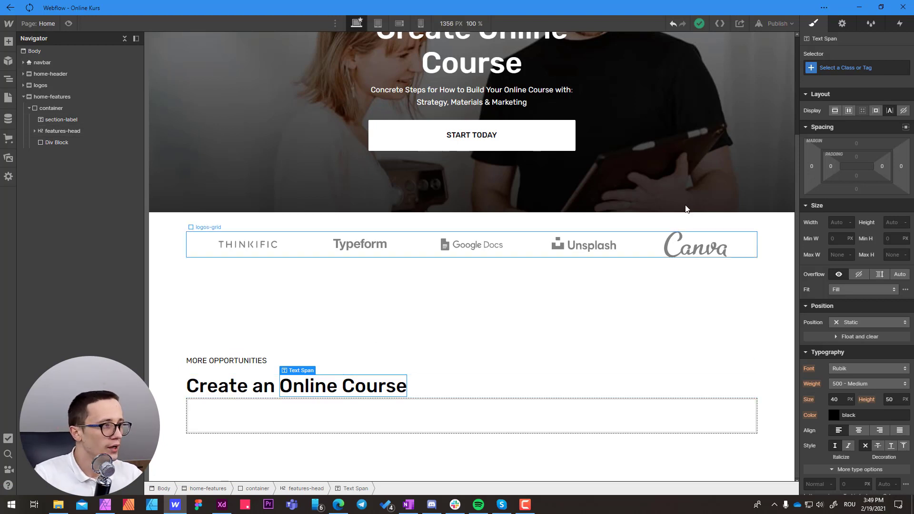
{"action": "left_click", "coordinate": [822, 67]}
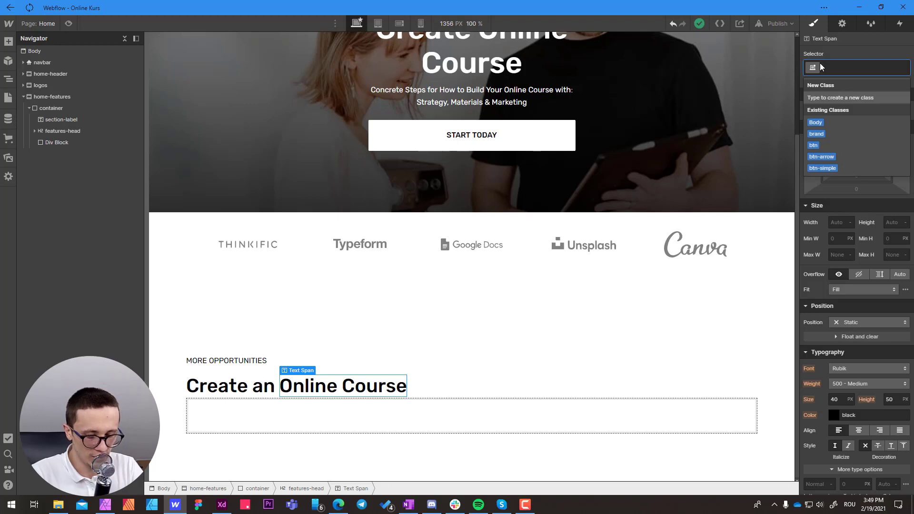
{"action": "type", "text": "head-span"}
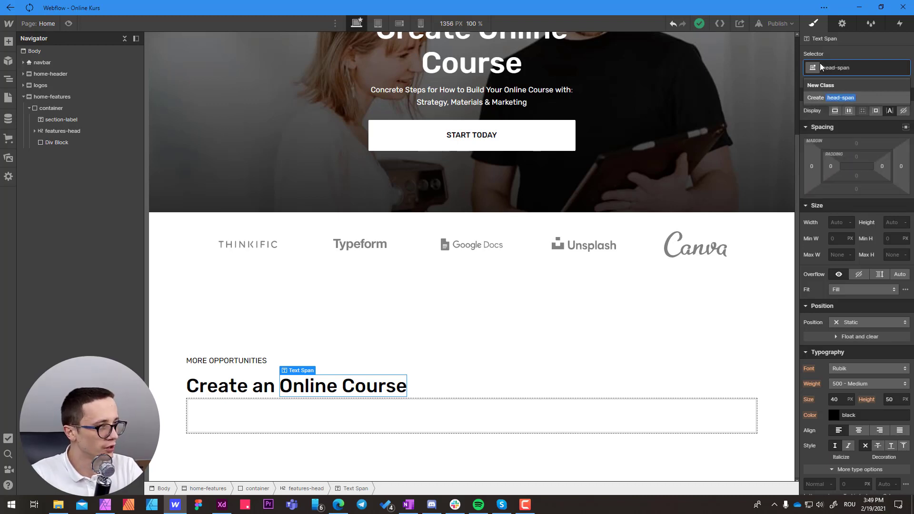
{"action": "key", "text": "Return"}
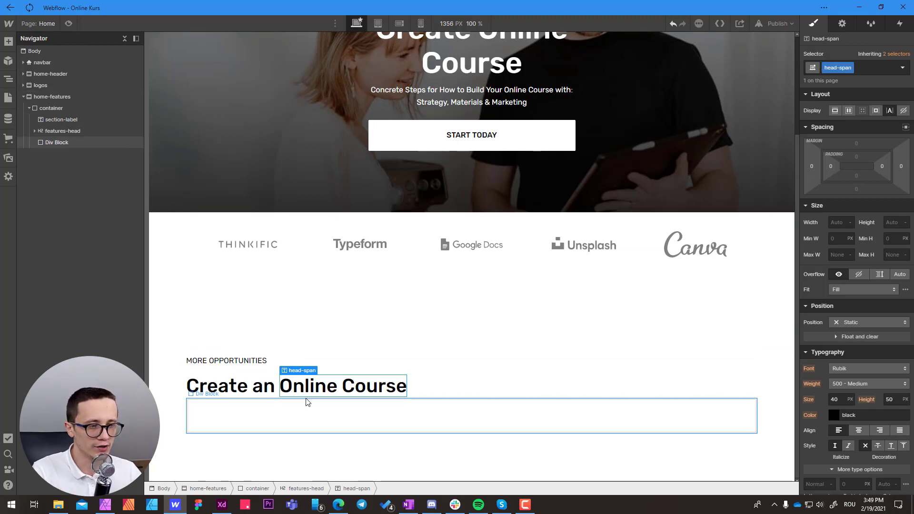
- Switch to Adobe XD and copy the hex fill color of the words Online Course in the section heading
{"action": "key", "text": "alt+Tab"}
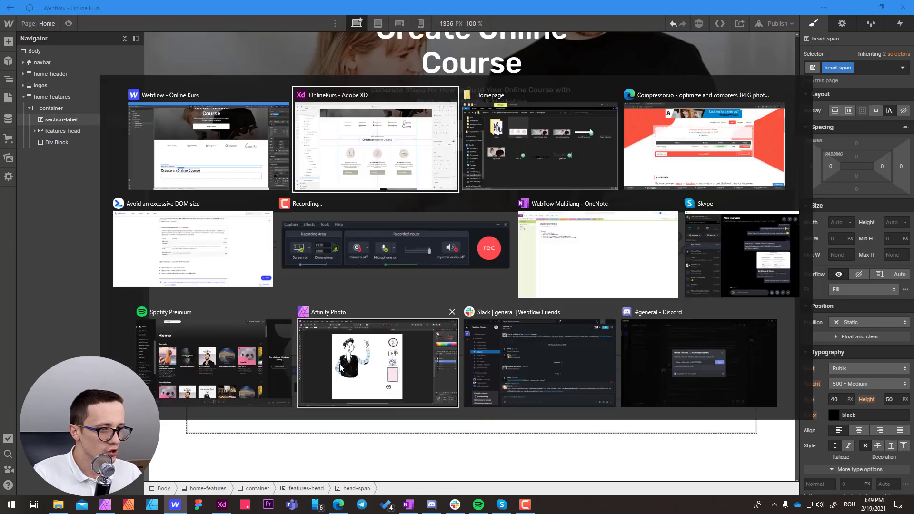
{"action": "double_click", "coordinate": [512, 217]}
{"action": "left_click", "coordinate": [514, 217]}
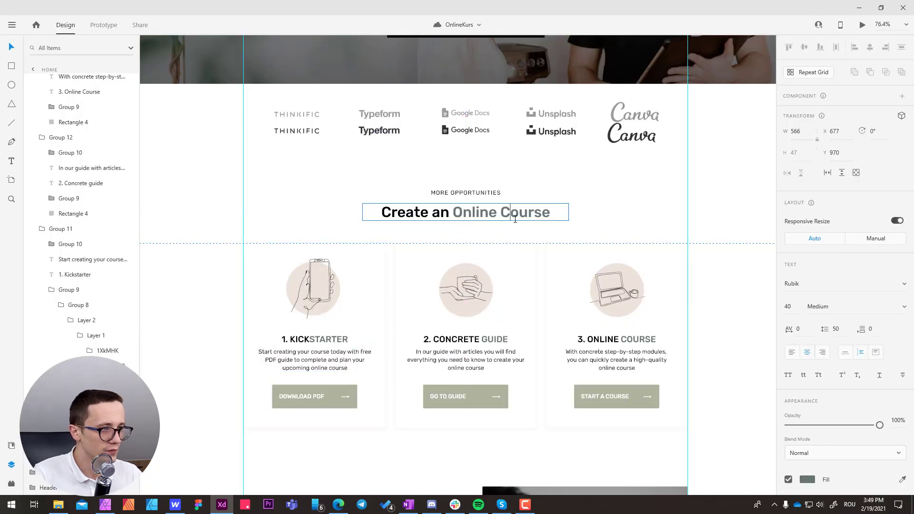
{"action": "key", "text": "shift+Left"}
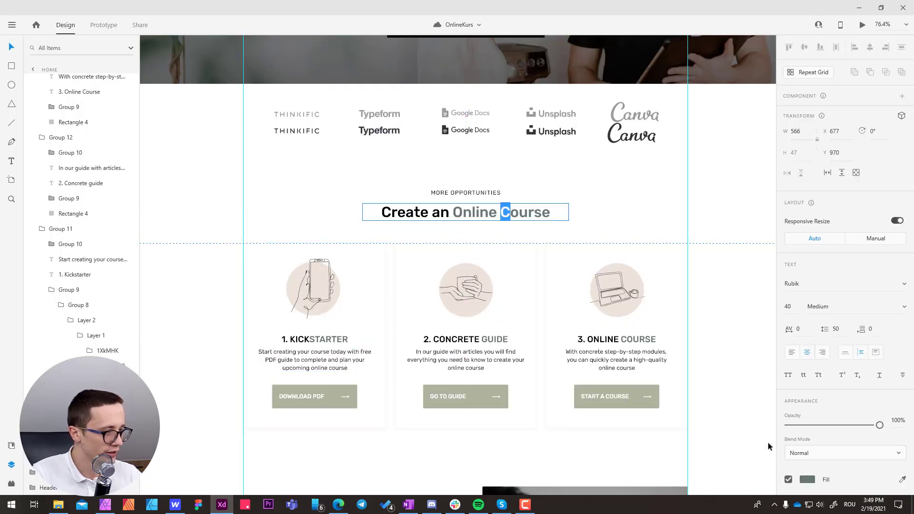
{"action": "left_click", "coordinate": [809, 480]}
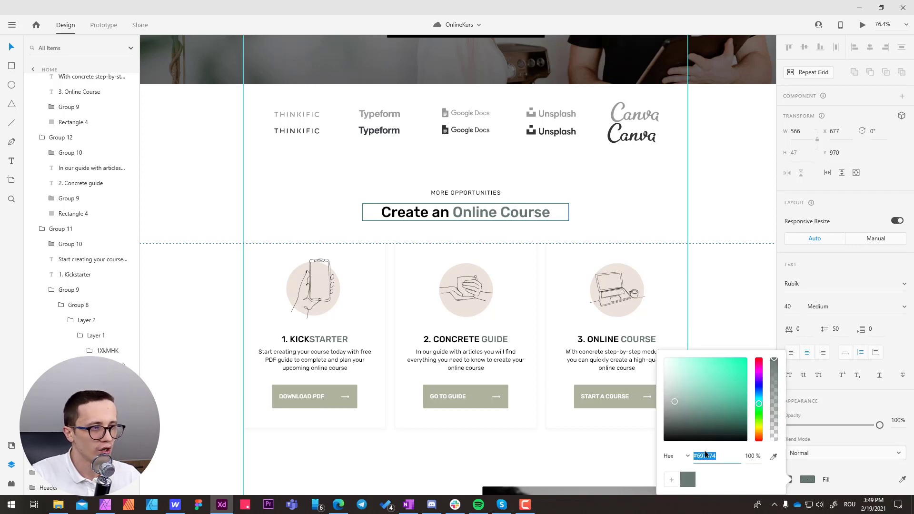
- Return to Webflow and set the head-span text color to #697974
{"action": "key", "text": "alt+Tab"}
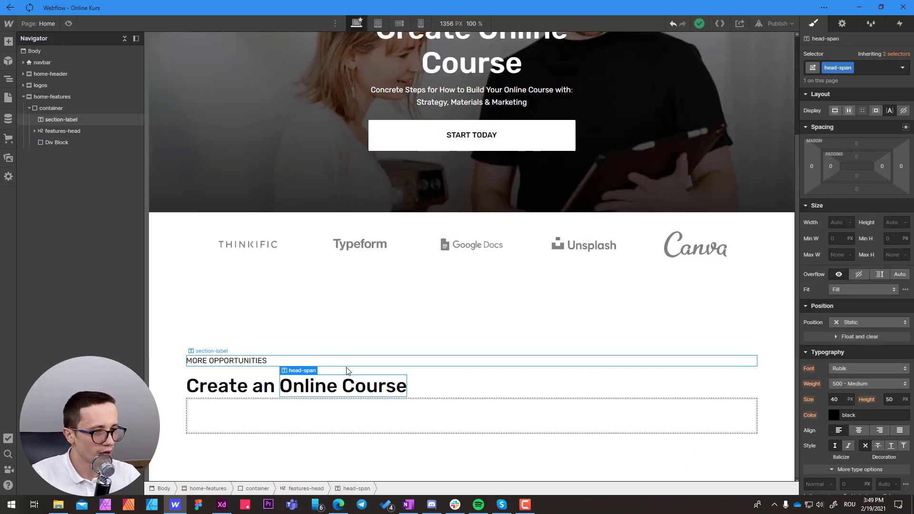
{"action": "left_click", "coordinate": [332, 391]}
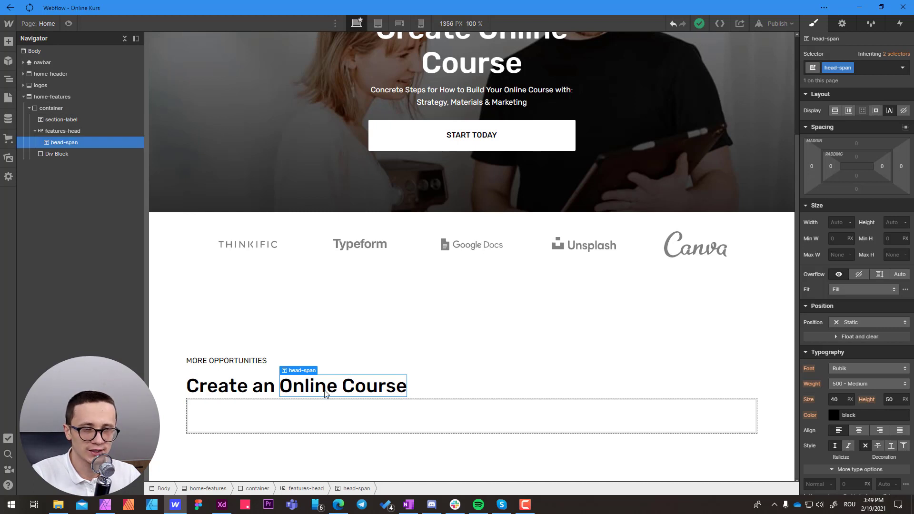
{"action": "left_click", "coordinate": [861, 416]}
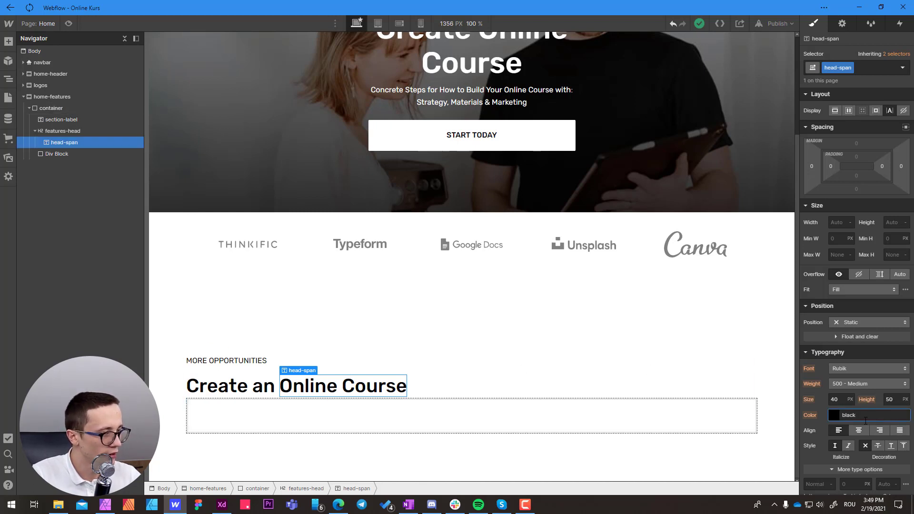
{"action": "key", "text": "ctrl+a"}
{"action": "key", "text": "ctrl+v"}
{"action": "key", "text": "Return"}
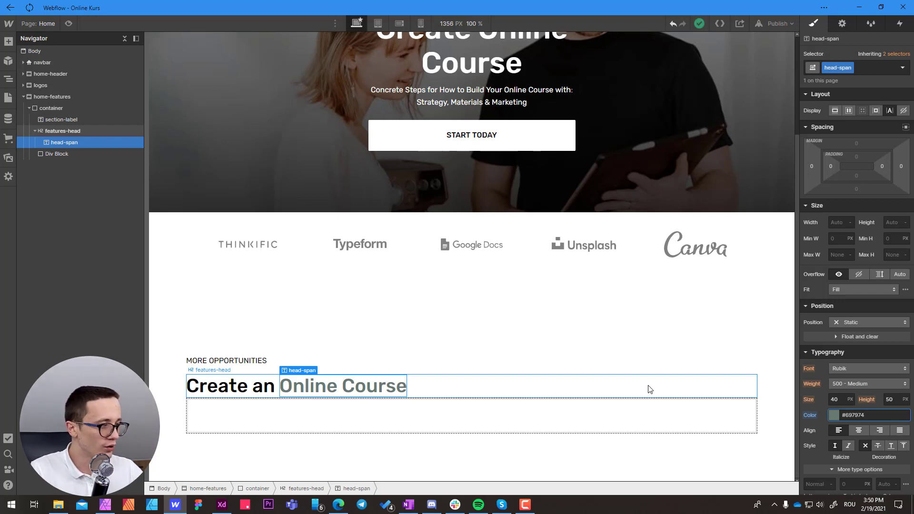
- Examine the head-span text color and the swatch options in its color picker
{"action": "left_click", "coordinate": [843, 423]}
{"action": "key", "text": "Delete"}
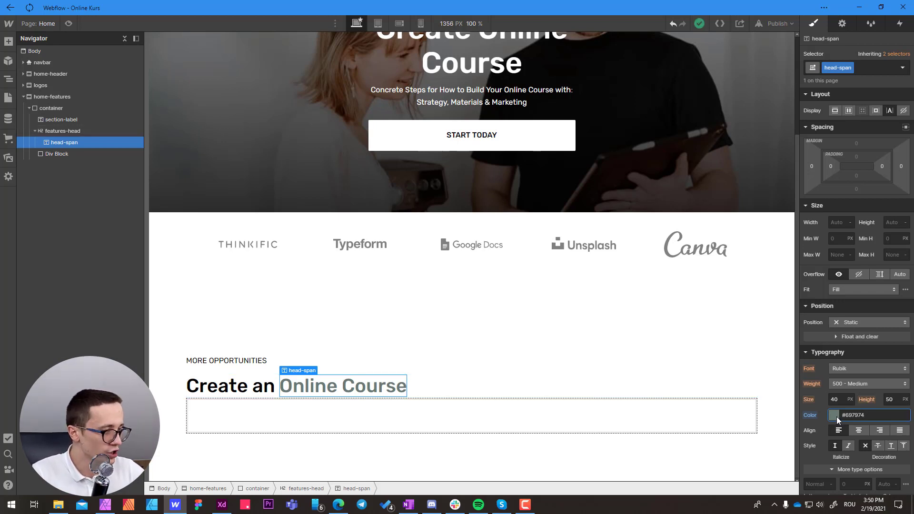
{"action": "type", "text": "e"}
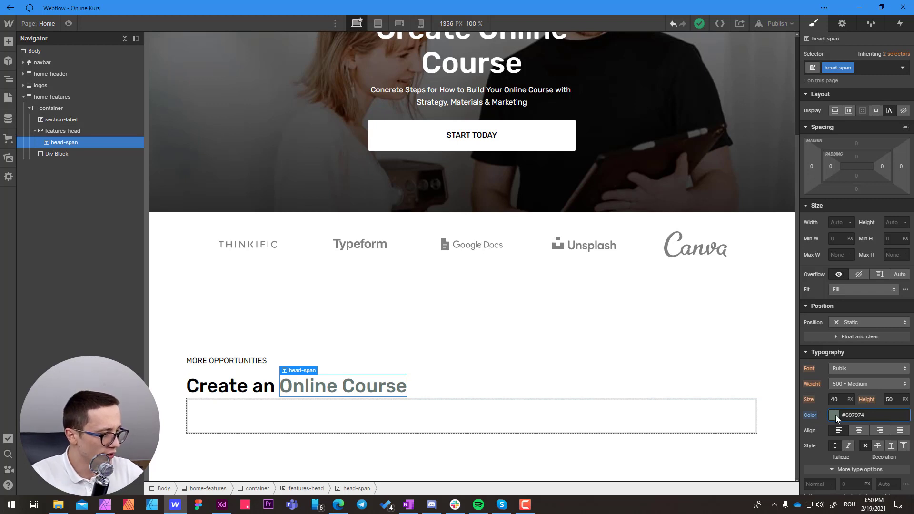
{"action": "left_click", "coordinate": [836, 416]}
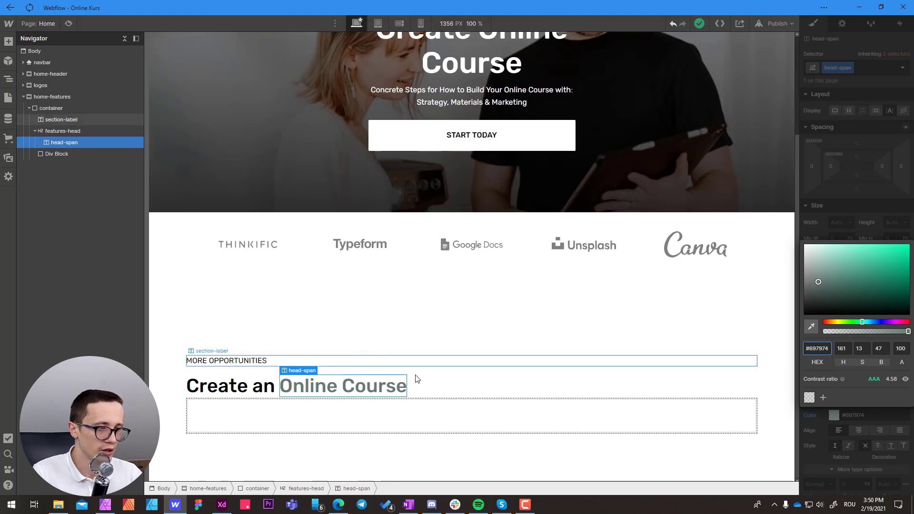
{"action": "left_click", "coordinate": [417, 388]}
- Check the card layout in Adobe XD and give the empty div block below the heading in Webflow the new class features-grid
{"action": "key", "text": "alt+Tab"}
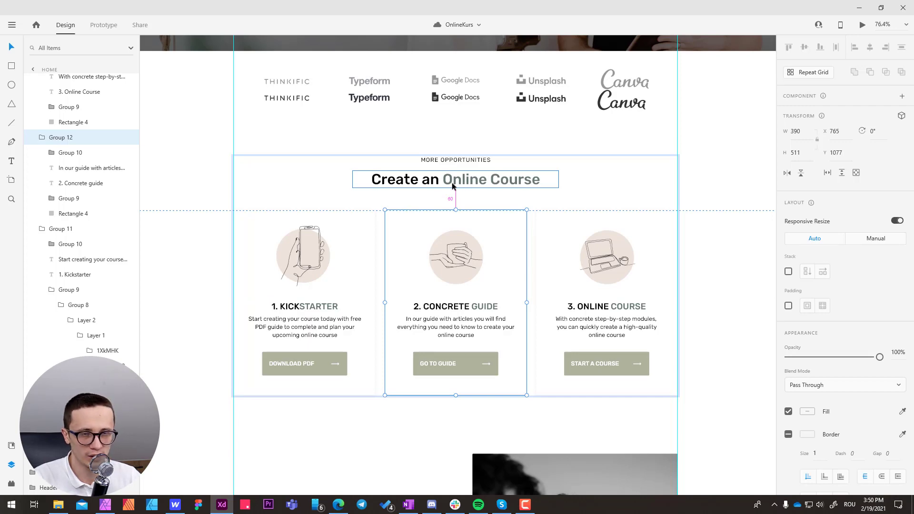
{"action": "key", "text": "alt+Tab"}
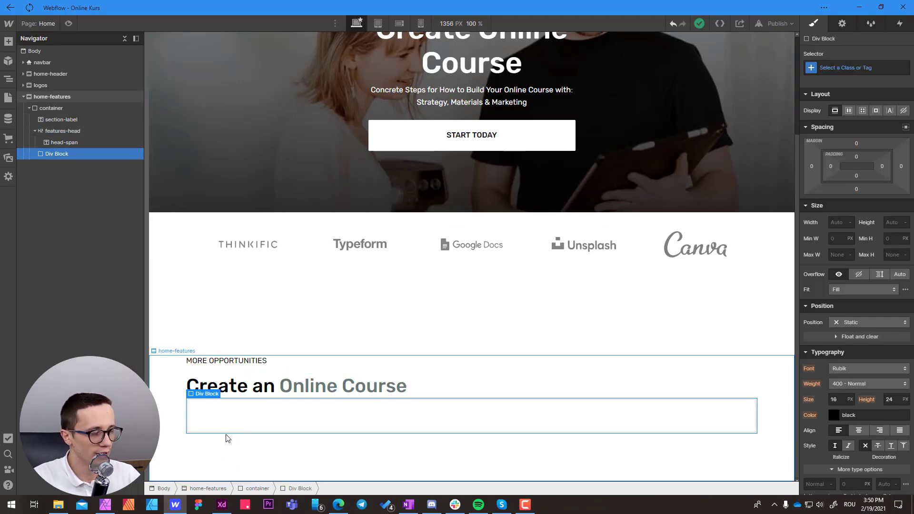
{"action": "left_click", "coordinate": [833, 67]}
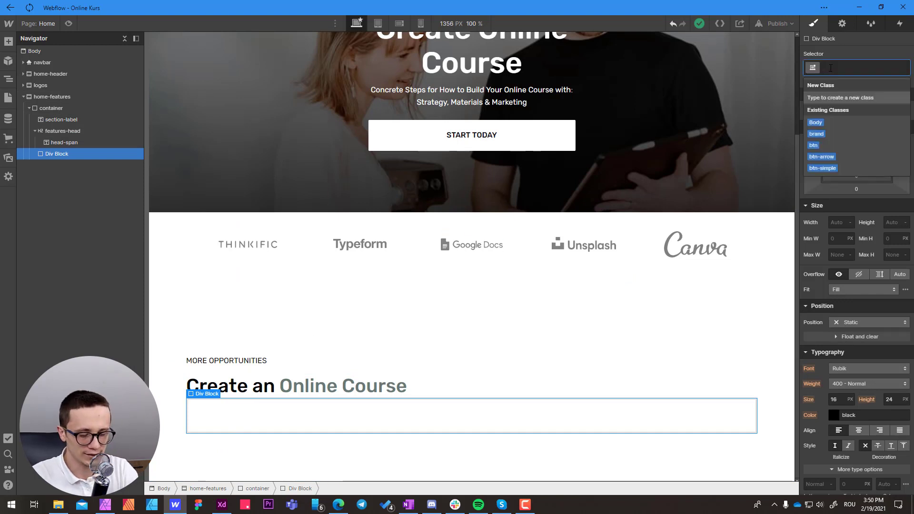
{"action": "type", "text": "features"}
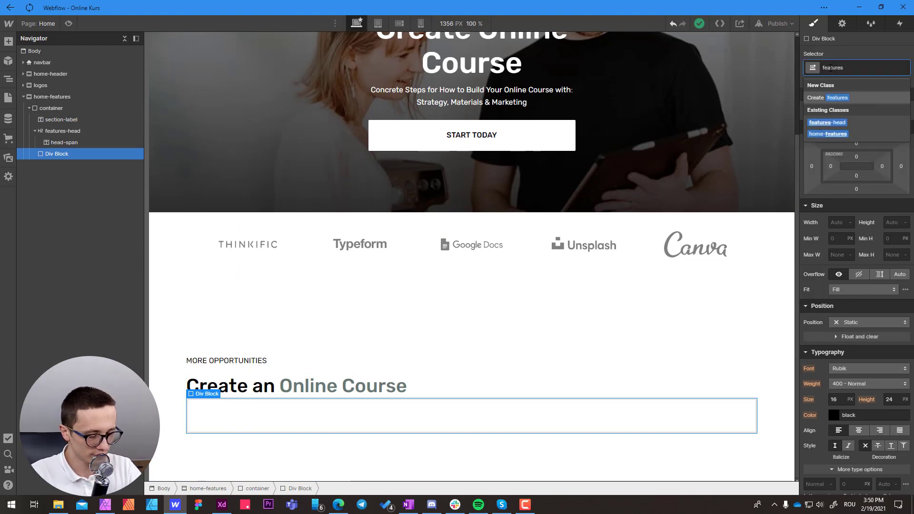
{"action": "type", "text": "-grid"}
{"action": "key", "text": "Return"}
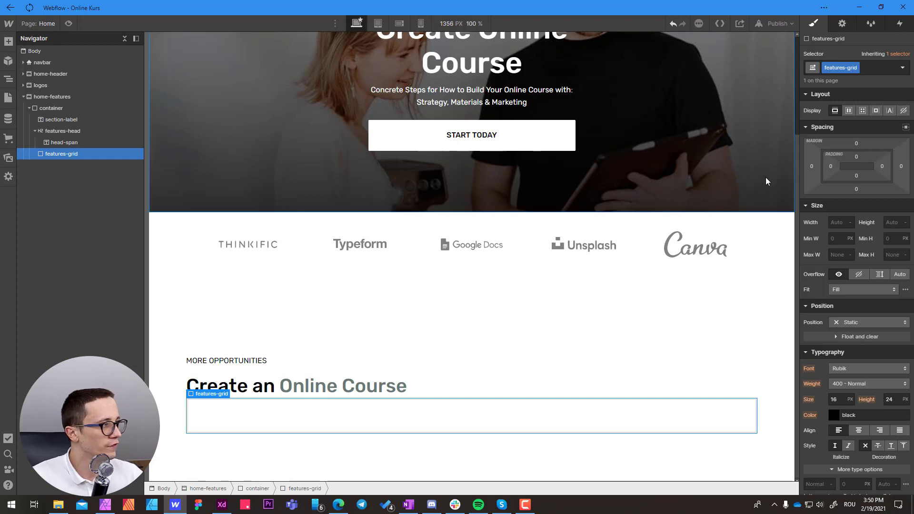
- Change features-grid to a grid layout with three 1fr columns and a single auto row
{"action": "left_click", "coordinate": [863, 111]}
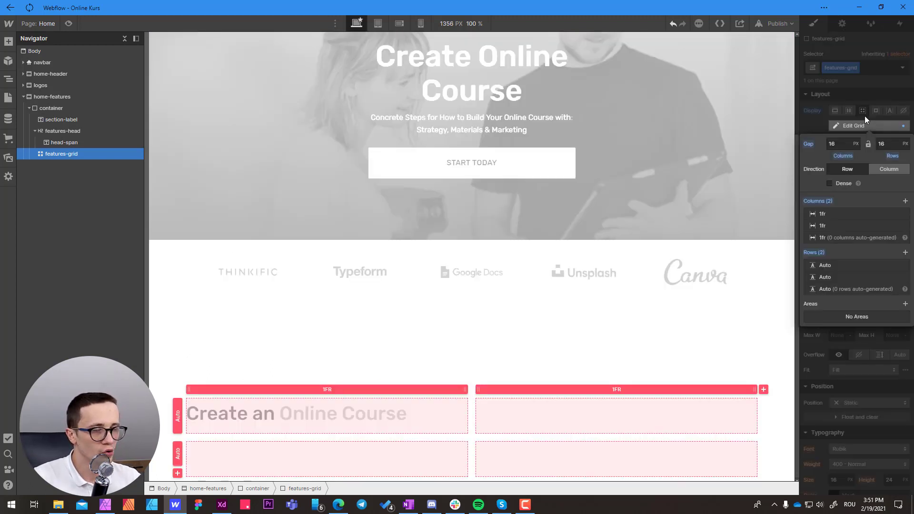
{"action": "left_click", "coordinate": [854, 124]}
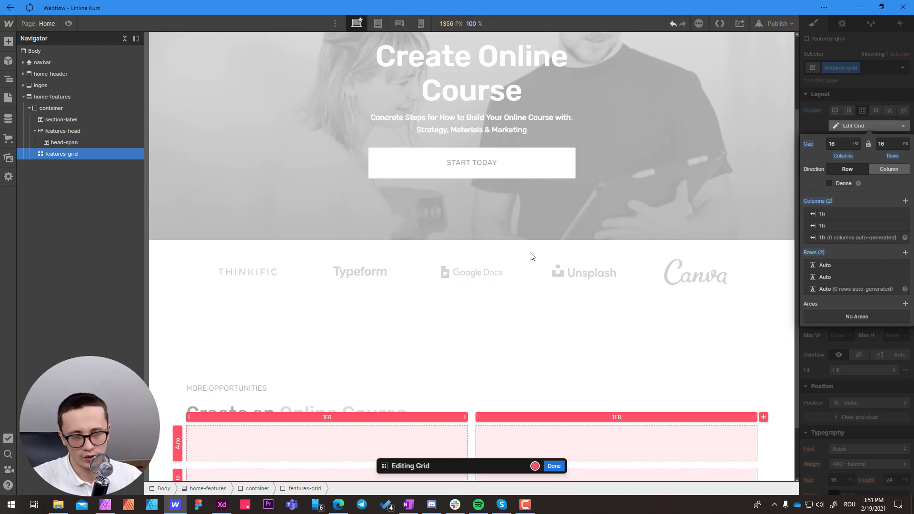
{"action": "left_click", "coordinate": [907, 203]}
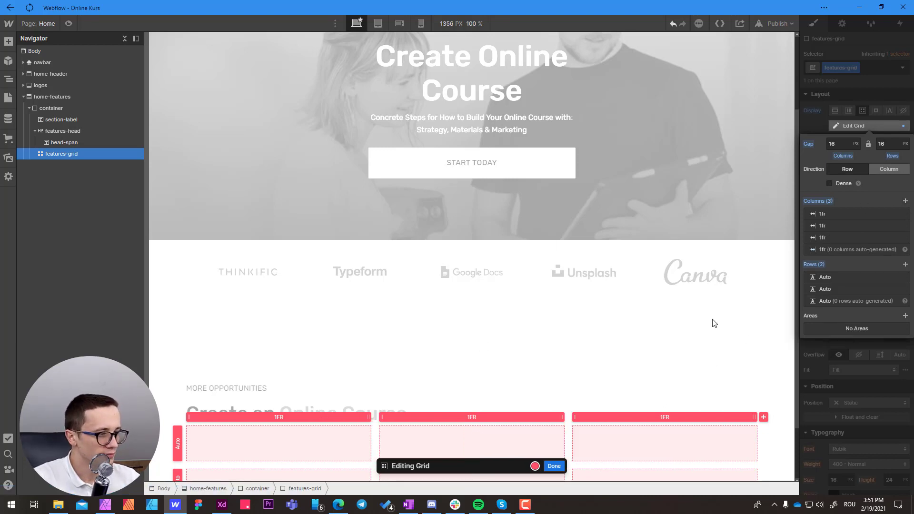
{"action": "scroll", "coordinate": [576, 343], "scroll_direction": "down", "scroll_amount": 1}
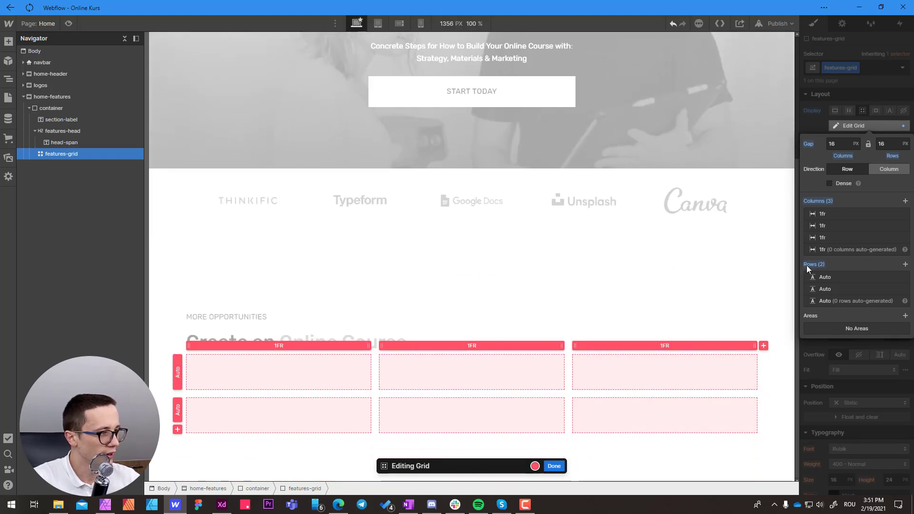
{"action": "key", "text": "super+a"}
{"action": "key", "text": "super+a"}
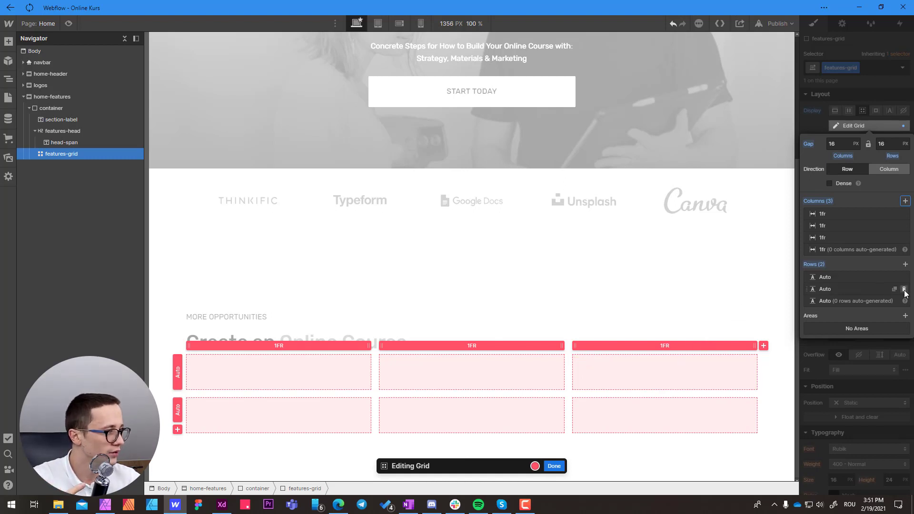
{"action": "left_click", "coordinate": [905, 289]}
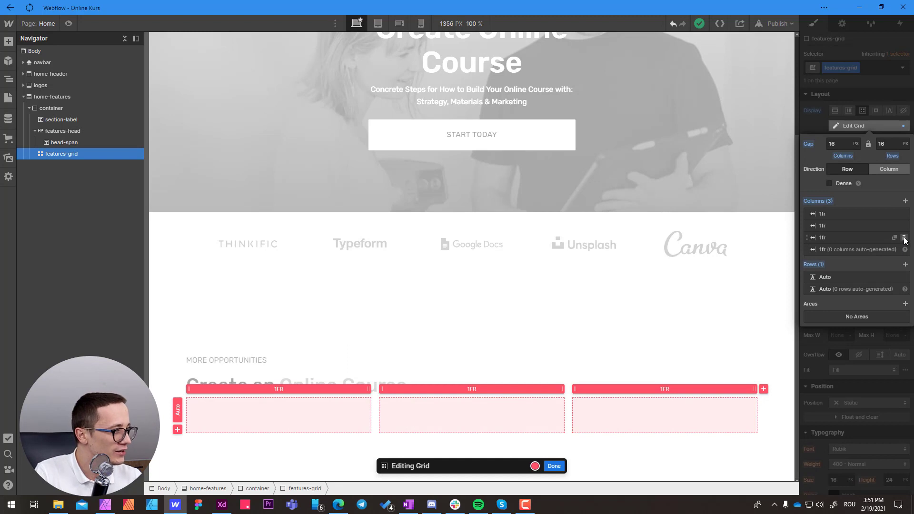
- Reduce features-grid to a single 1fr column and set the grid direction to Column
{"action": "left_click", "coordinate": [903, 239]}
{"action": "left_click", "coordinate": [903, 225]}
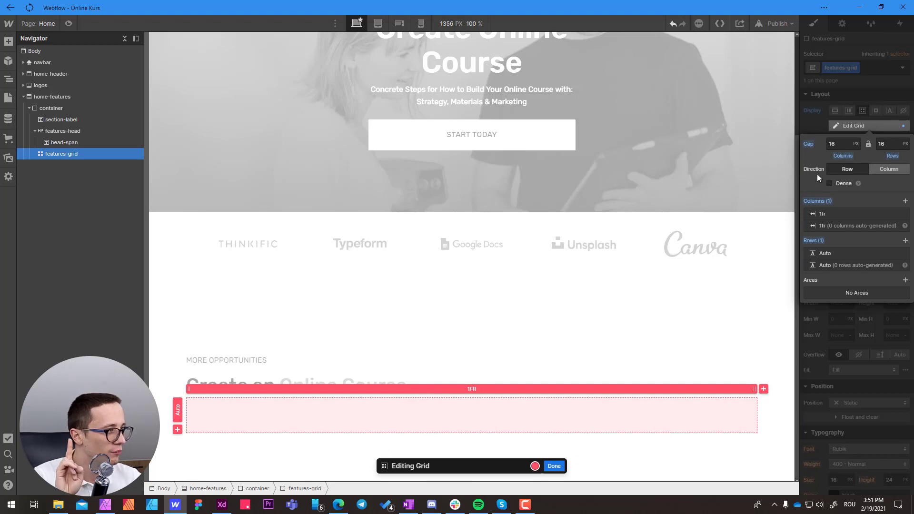
{"action": "left_click", "coordinate": [889, 168]}
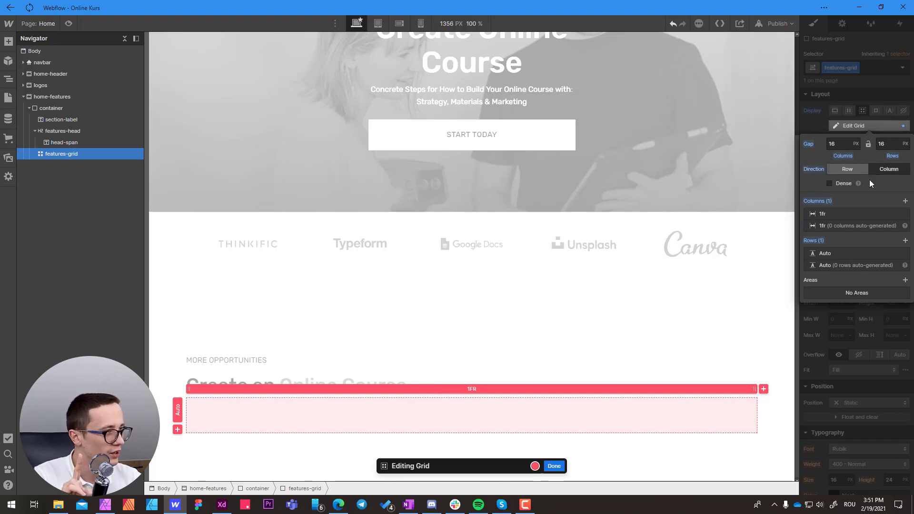
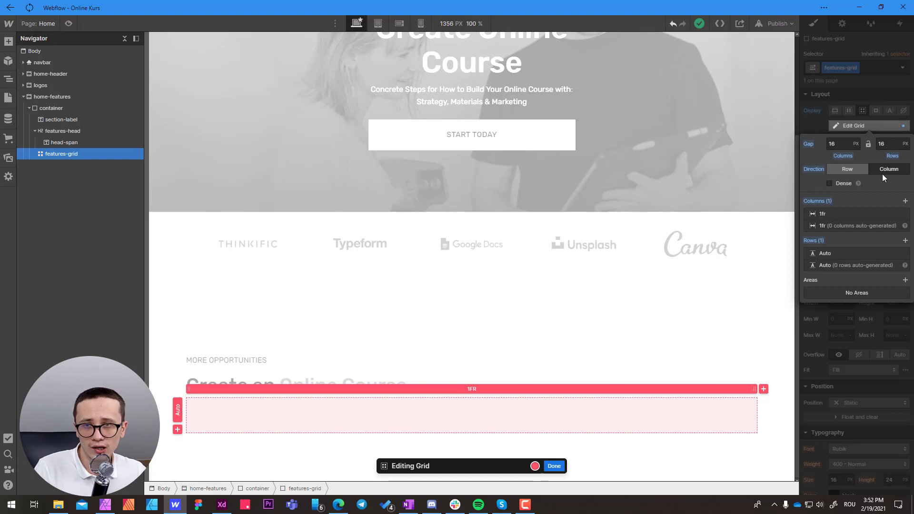
- Finish editing the grid layout and set the top margin of features-grid to 36 px
{"action": "left_click", "coordinate": [554, 465]}
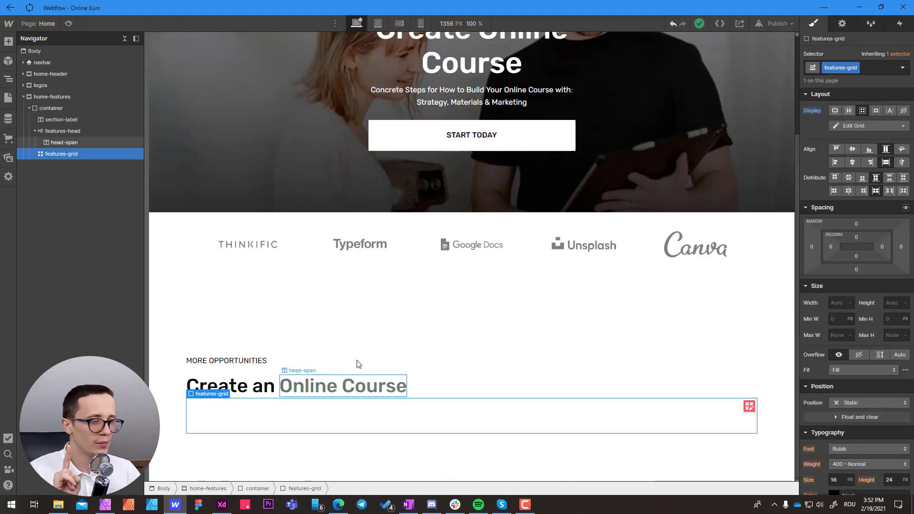
{"action": "left_click", "coordinate": [857, 224]}
{"action": "type", "text": "60"}
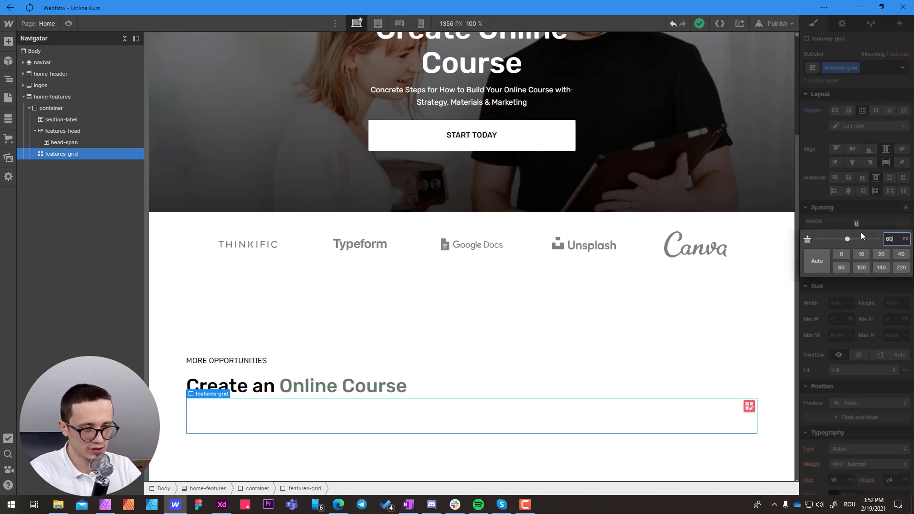
{"action": "key", "text": "Return"}
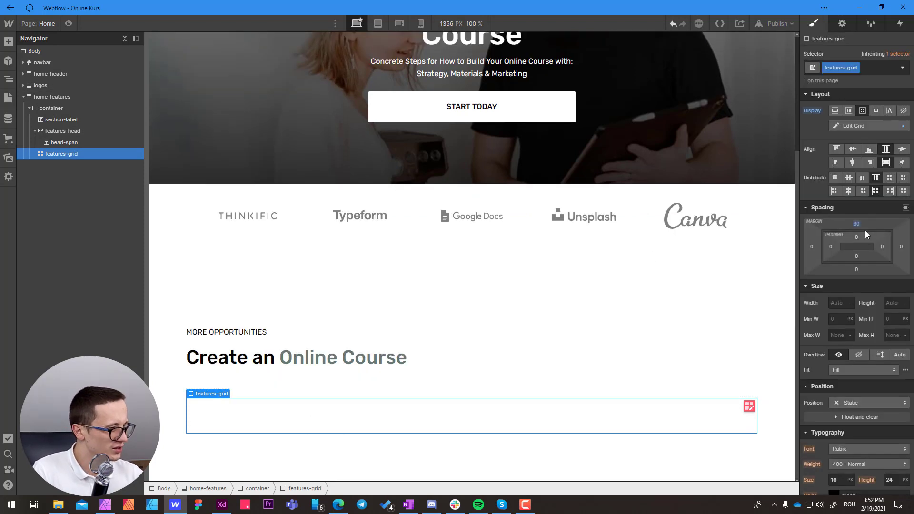
{"action": "left_click_drag", "start_coordinate": [857, 225], "coordinate": [854, 234]}
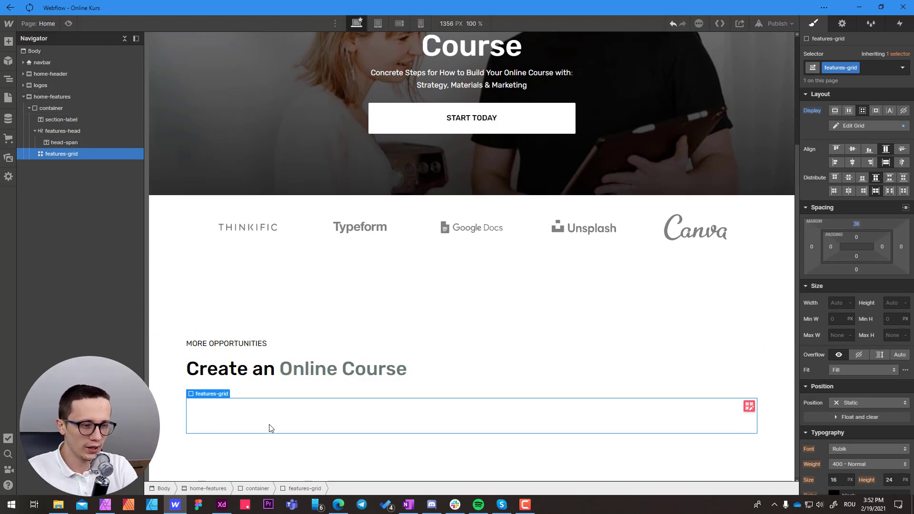
- Add a div block inside features-grid and give it the new class feature-card-w, checking the card design in Adobe XD
{"action": "key", "text": "ctrl+e"}
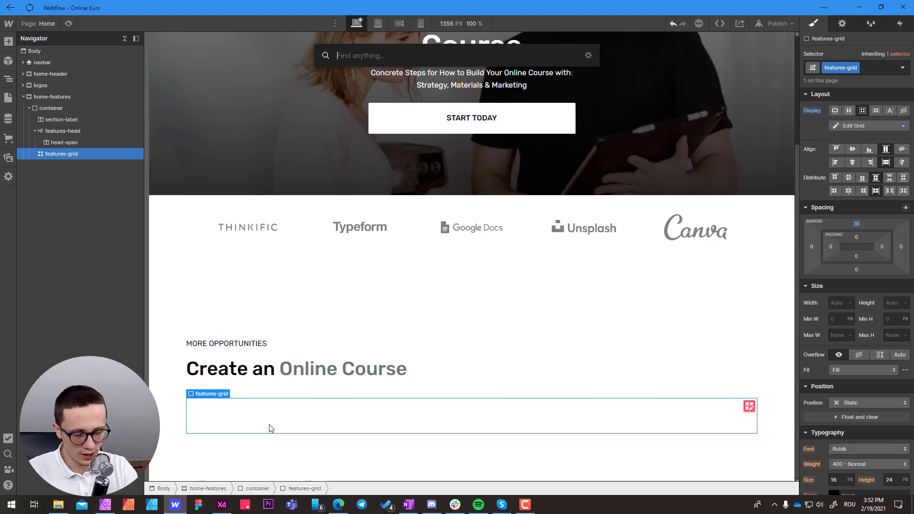
{"action": "type", "text": "div"}
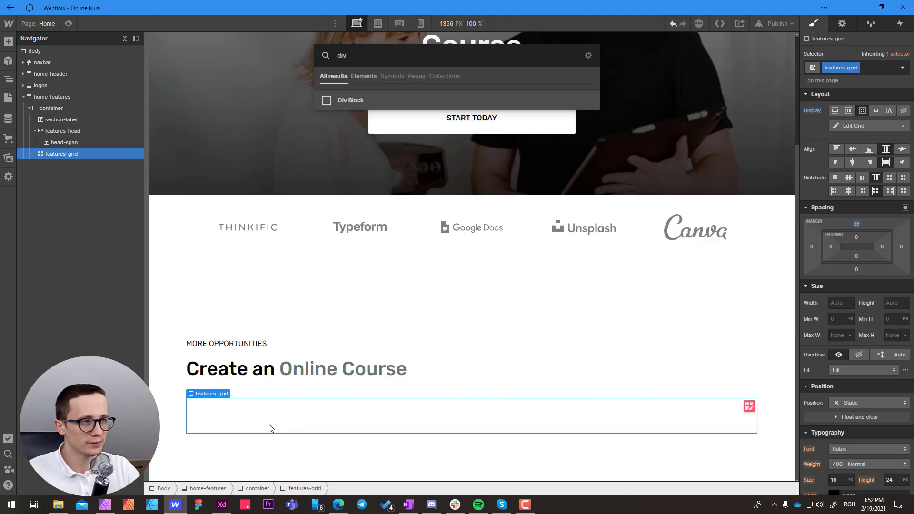
{"action": "key", "text": "alt+Tab"}
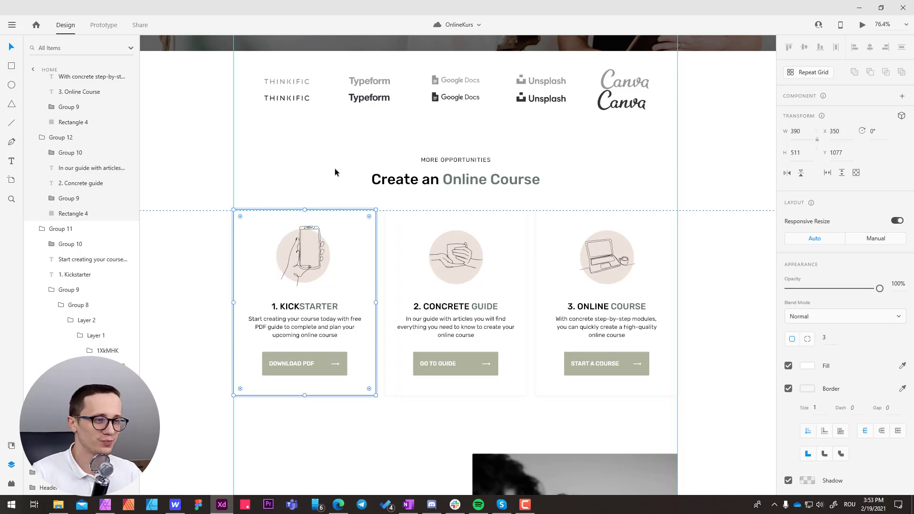
{"action": "key", "text": "alt+Tab"}
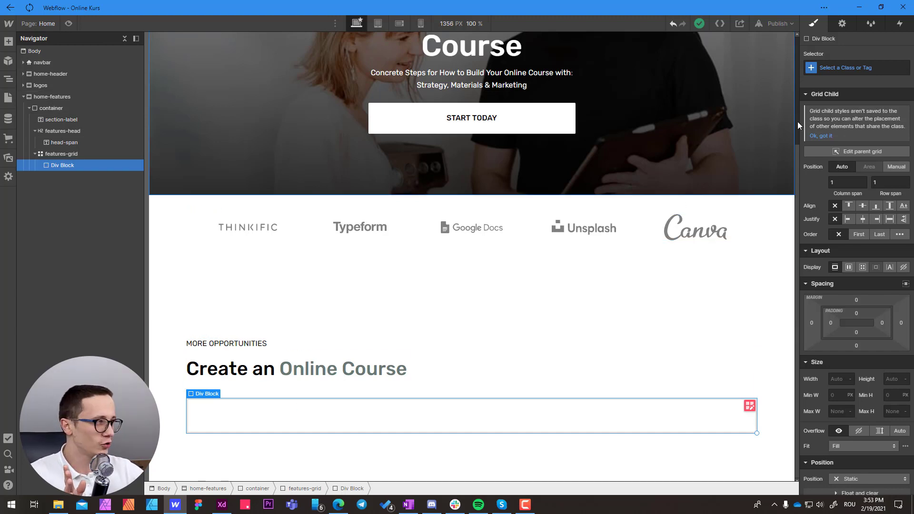
{"action": "left_click", "coordinate": [856, 67]}
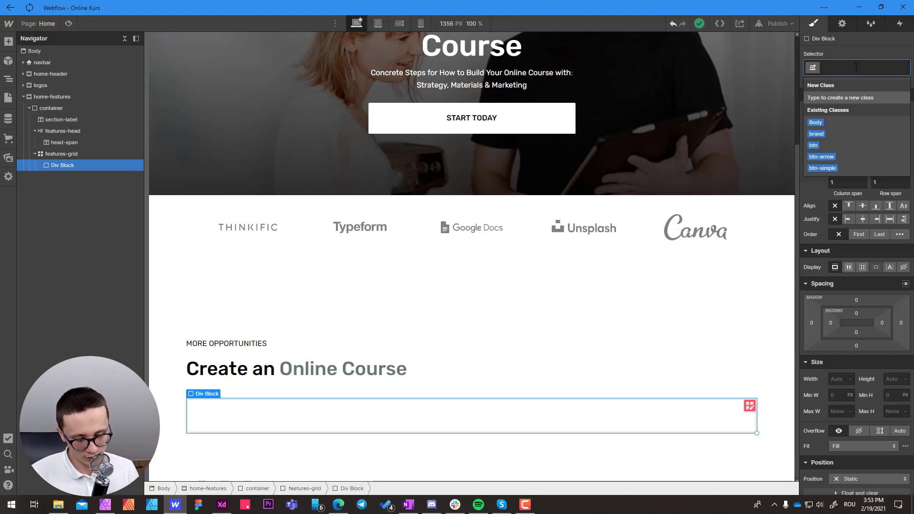
{"action": "type", "text": "feature"}
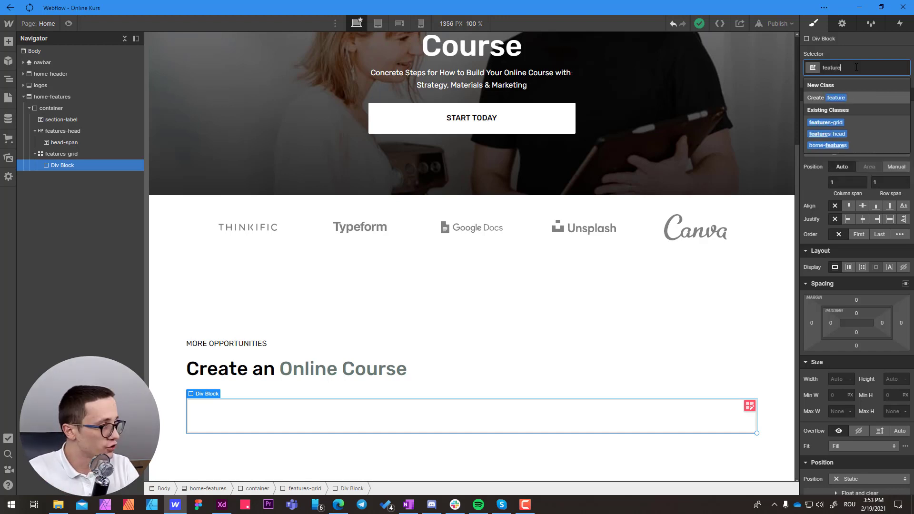
{"action": "type", "text": "-card"}
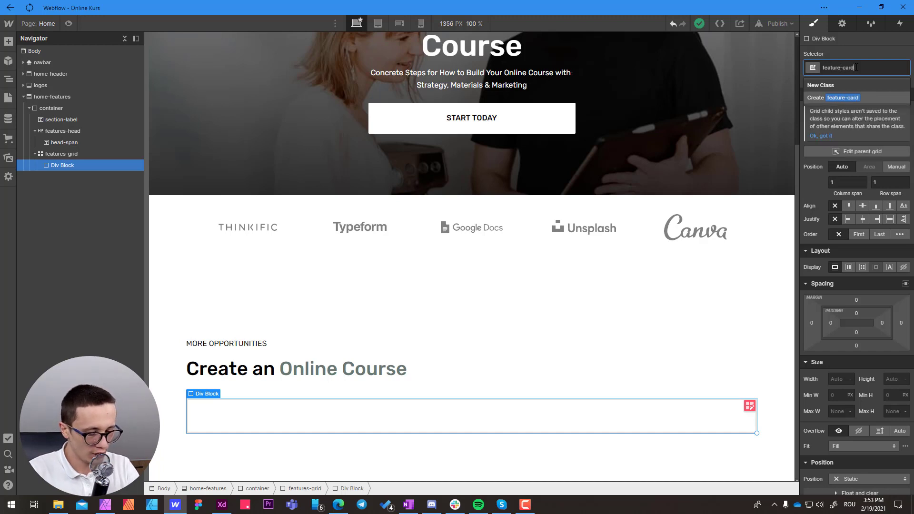
{"action": "type", "text": "-w"}
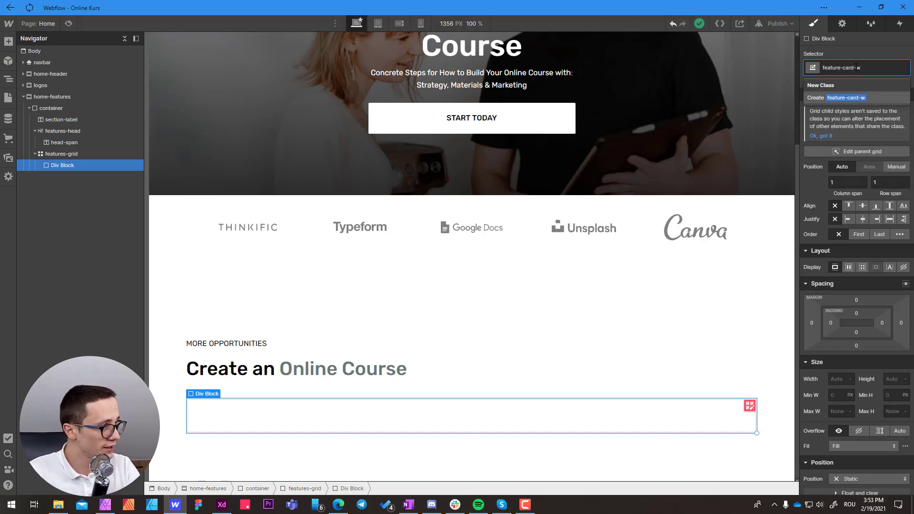
{"action": "key", "text": "Return"}
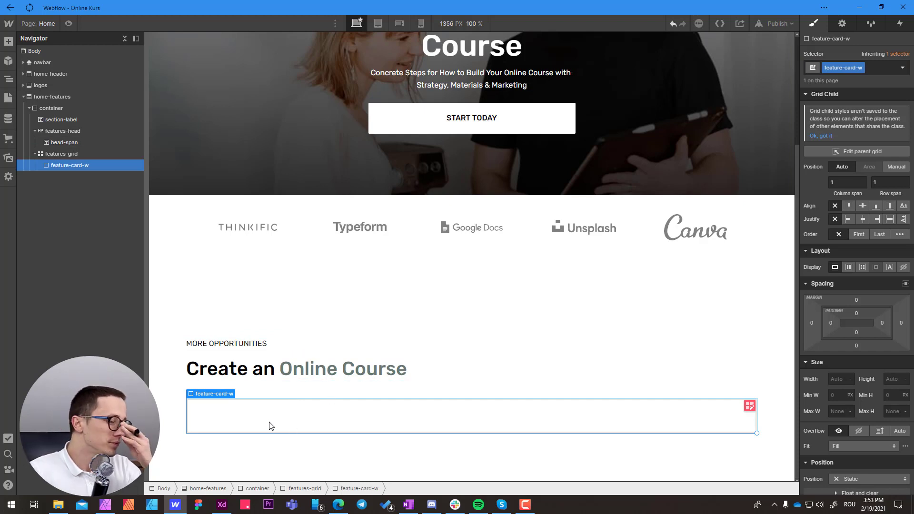
- Nest a div block inside feature-card-w and give it the new class feature-card-img-w
{"action": "key", "text": "ctrl+e"}
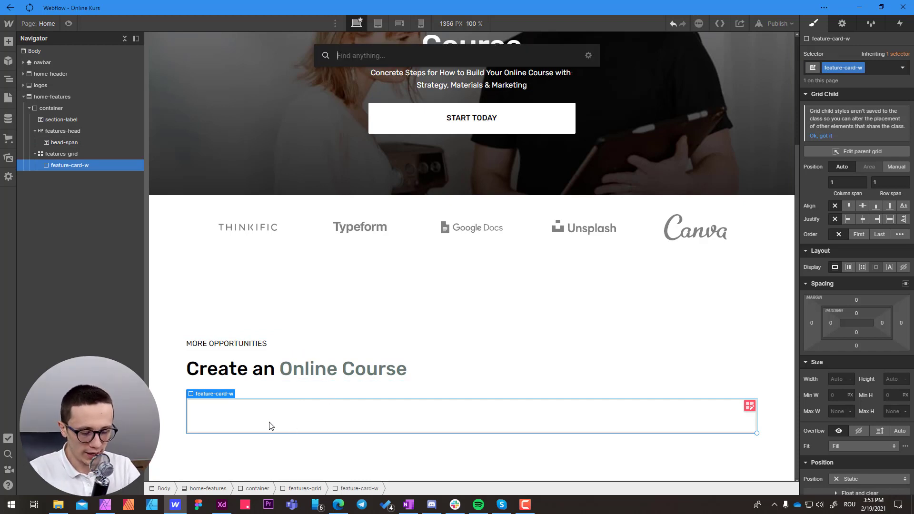
{"action": "type", "text": "div"}
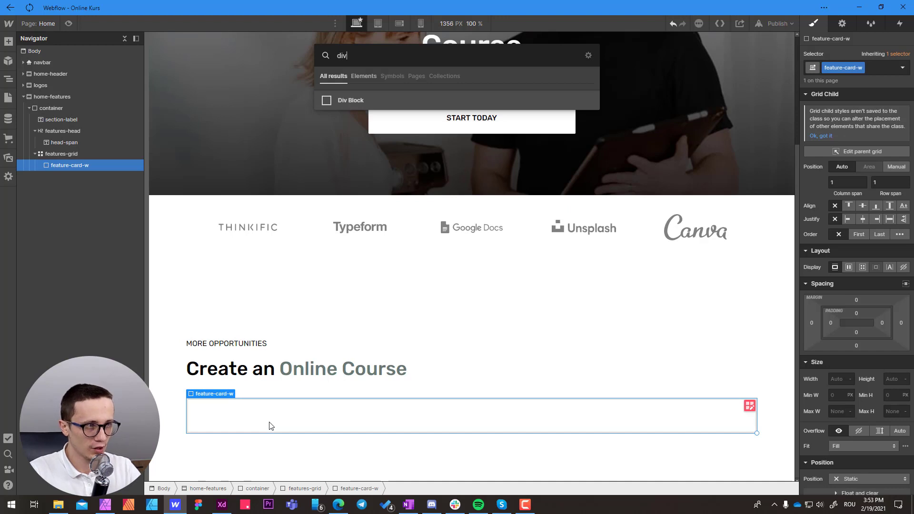
{"action": "key", "text": "Return"}
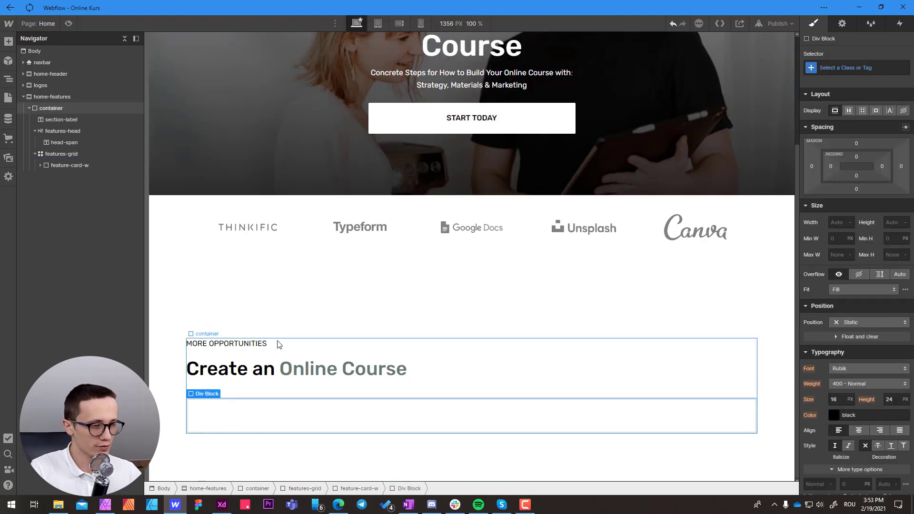
{"action": "left_click", "coordinate": [831, 66]}
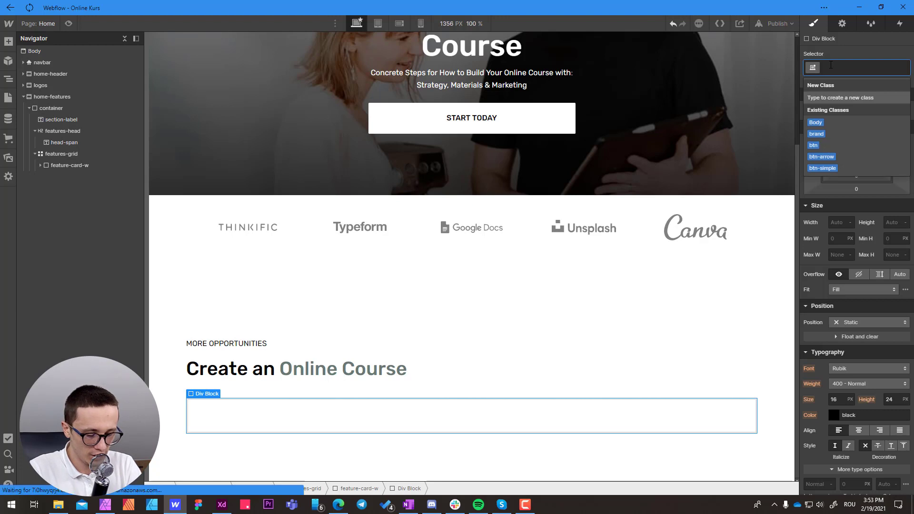
{"action": "type", "text": "fea"}
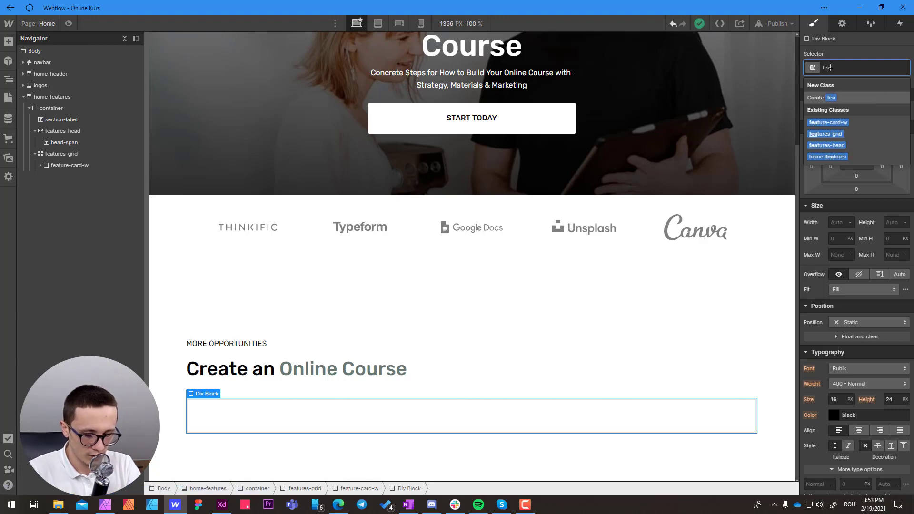
{"action": "type", "text": "ture-card-"}
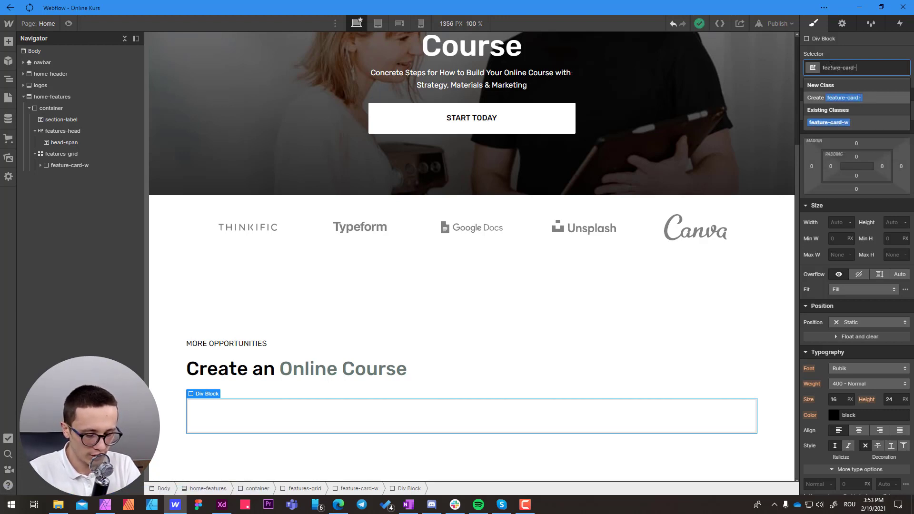
{"action": "type", "text": "img-w"}
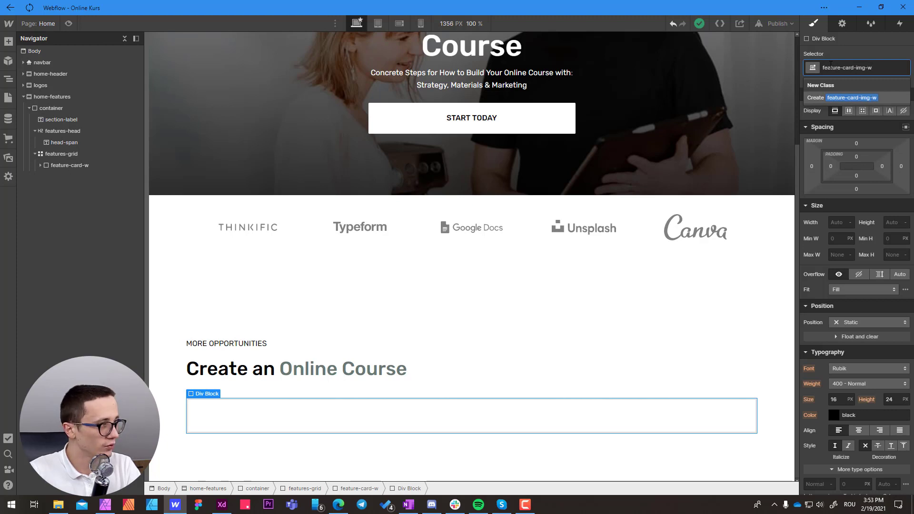
{"action": "key", "text": "Return"}
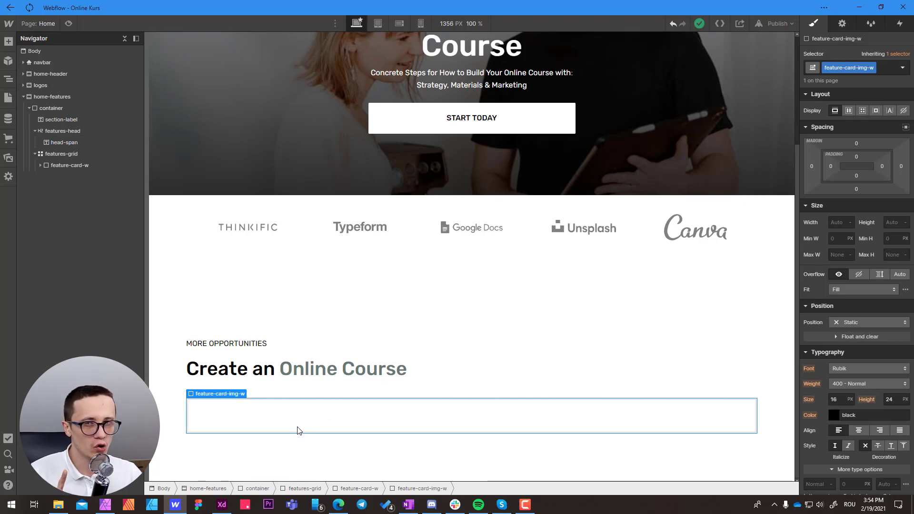
- Switch to Adobe XD and select the phone illustration group in the Kickstarter card
{"action": "key", "text": "alt+Tab"}
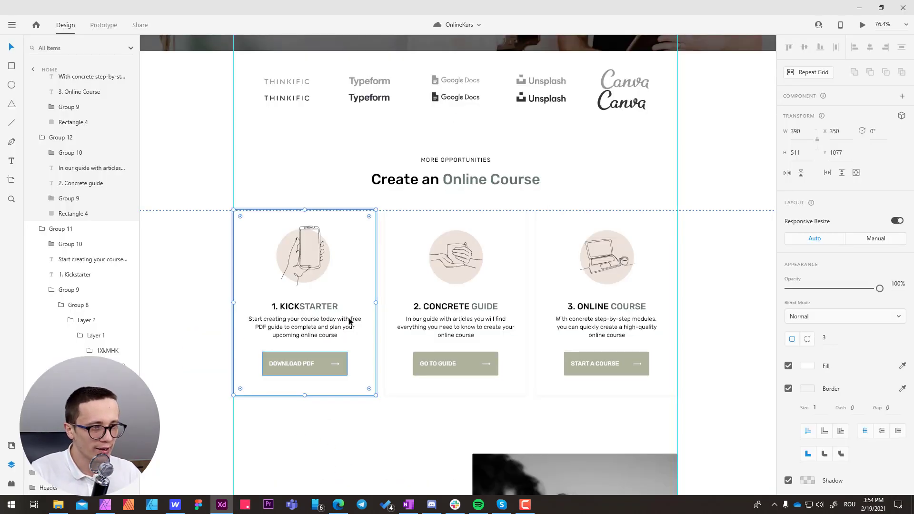
{"action": "double_click", "coordinate": [307, 255]}
{"action": "scroll", "coordinate": [325, 231], "scroll_direction": "left", "scroll_amount": 2}
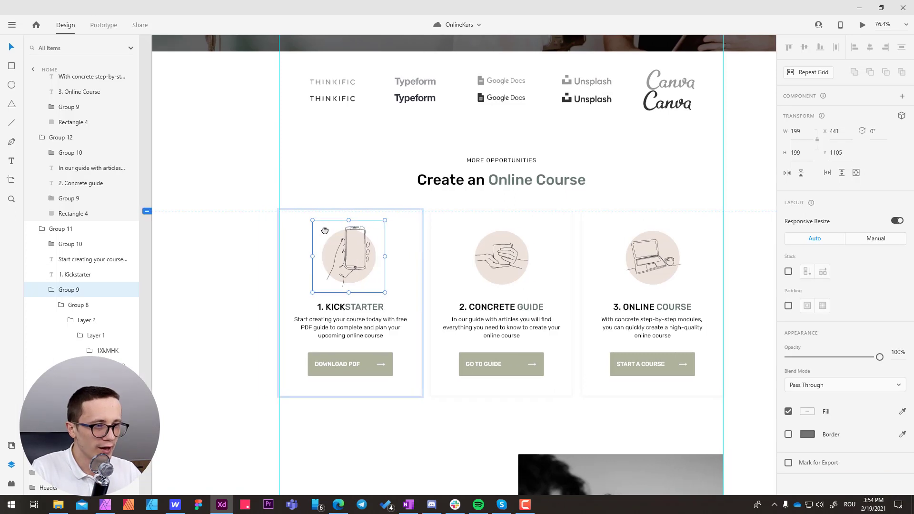
- Ungroup the three-illustration features strip on the pasteboard, select the phone illustration and save the document
{"action": "scroll", "coordinate": [313, 266], "scroll_direction": "left", "scroll_amount": 12}
{"action": "left_click", "coordinate": [326, 265]}
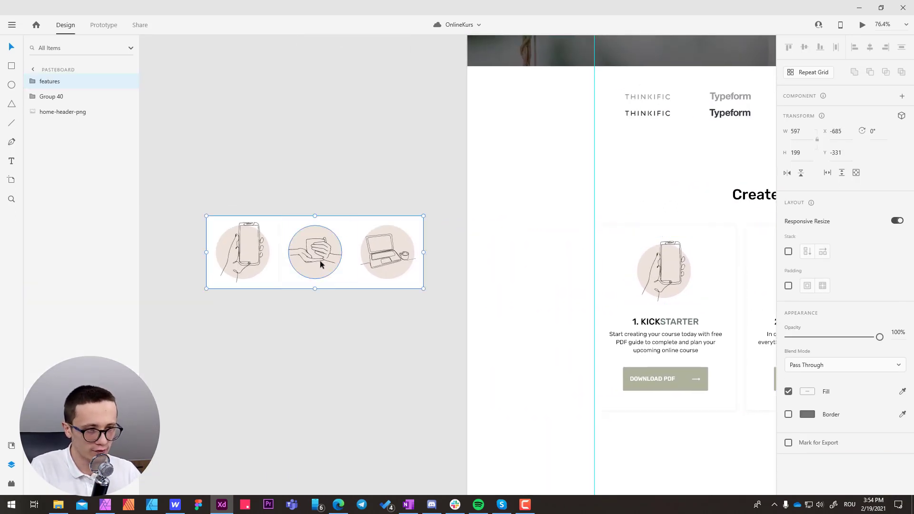
{"action": "key", "text": "ctrl+shift+g"}
{"action": "left_click", "coordinate": [298, 348]}
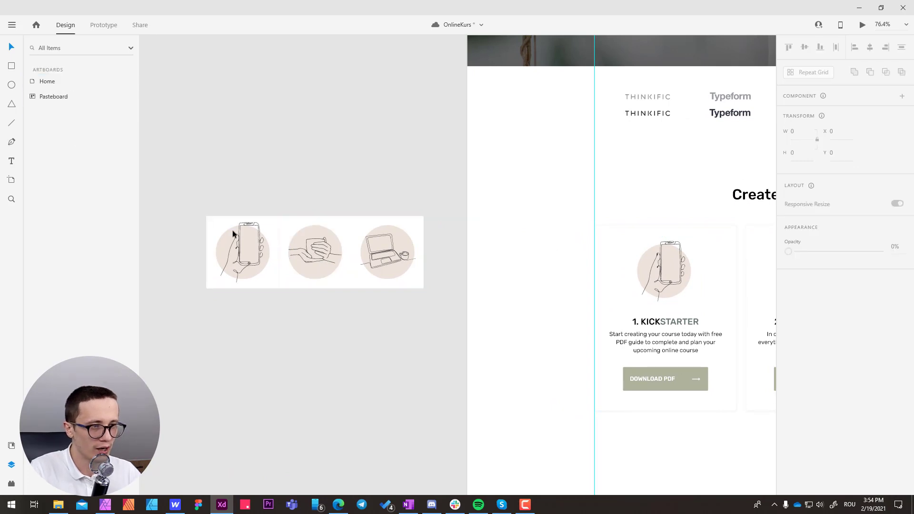
{"action": "left_click", "coordinate": [238, 268]}
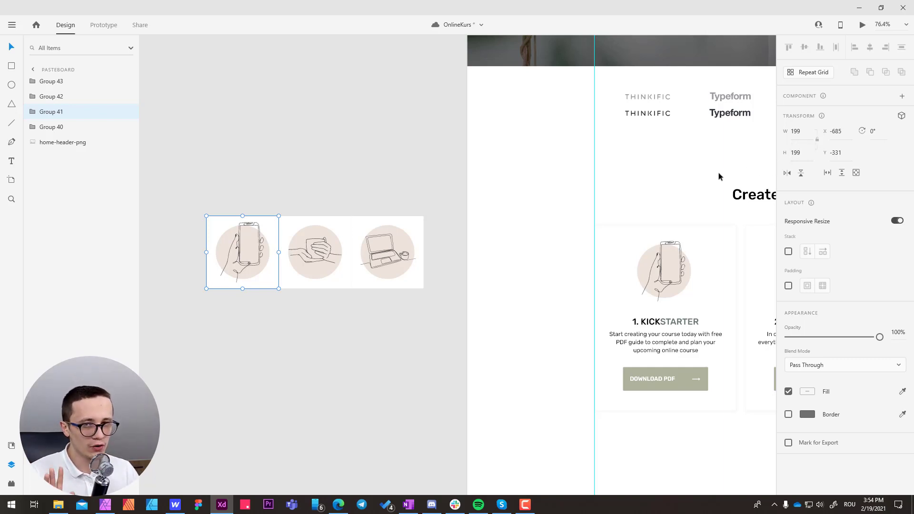
{"action": "key", "text": "ctrl+s"}
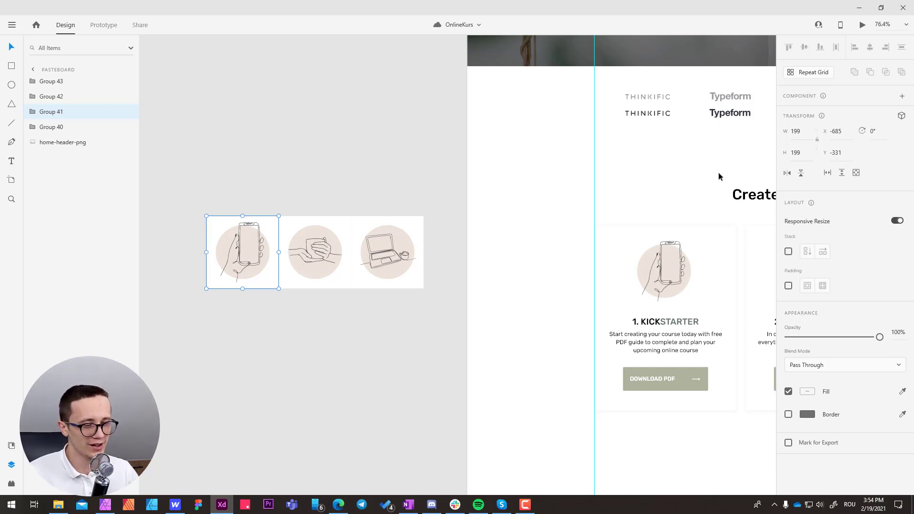
- Switch to Webflow and set the feature-card-img-w block to 199 px wide and 199 px high
{"action": "left_click", "coordinate": [170, 506]}
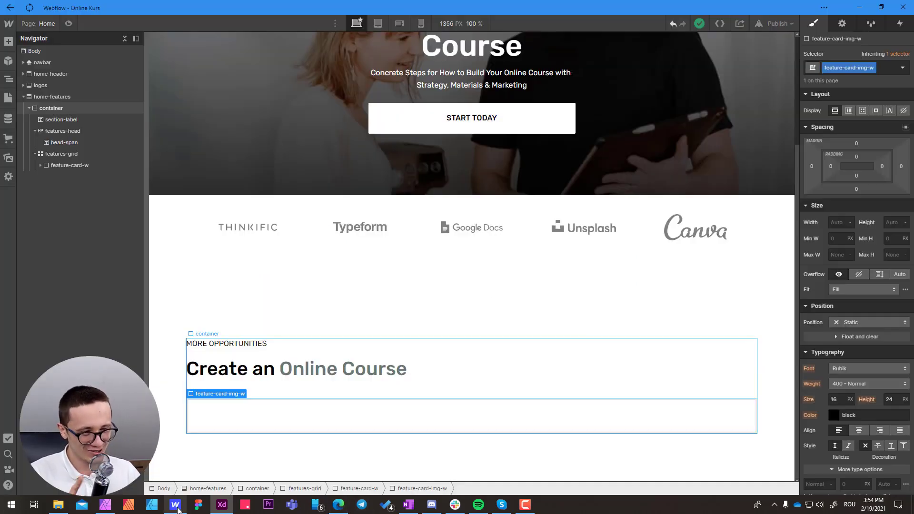
{"action": "left_click", "coordinate": [839, 221]}
{"action": "type", "text": "1"}
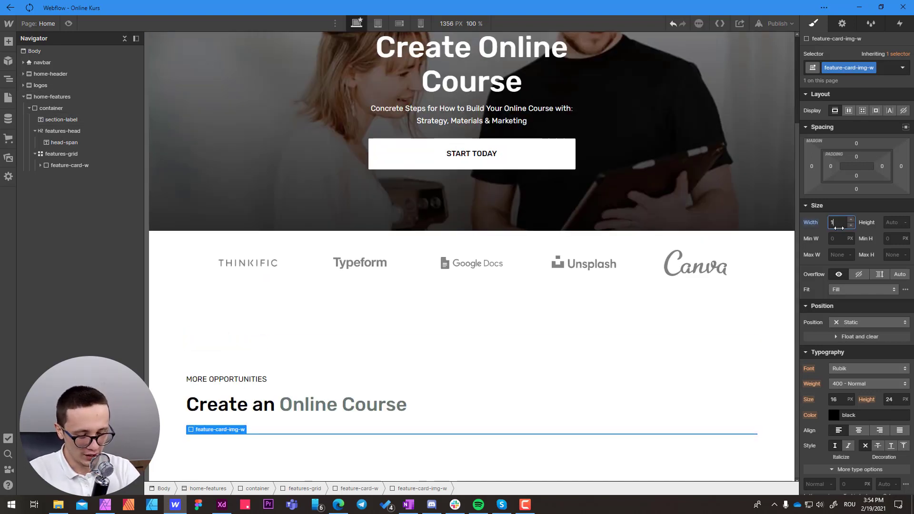
{"action": "type", "text": "99"}
{"action": "key", "text": "Tab"}
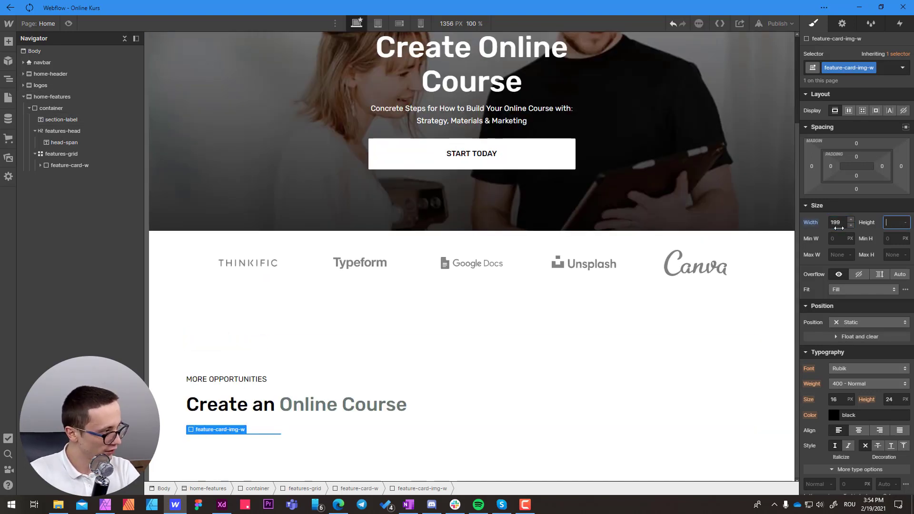
{"action": "type", "text": "199"}
{"action": "scroll", "coordinate": [197, 239], "scroll_direction": "down", "scroll_amount": 2}
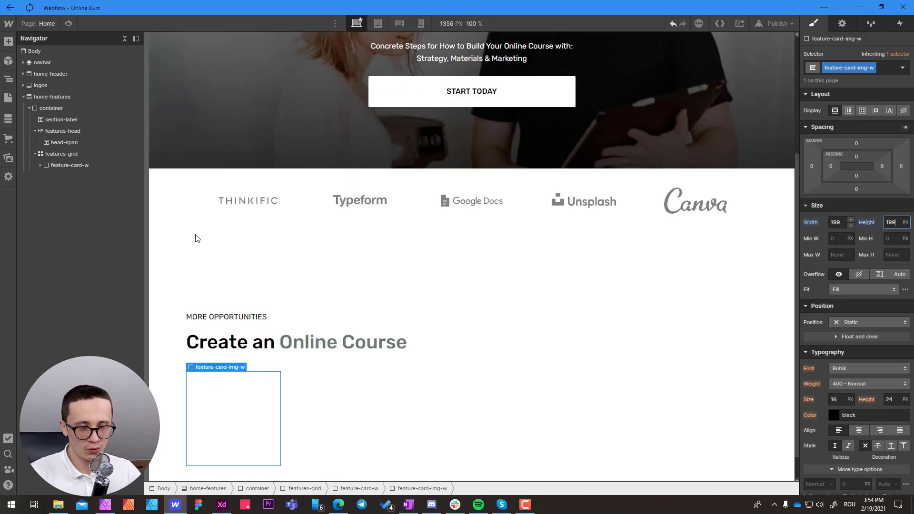
{"action": "scroll", "coordinate": [153, 312], "scroll_direction": "down", "scroll_amount": 1}
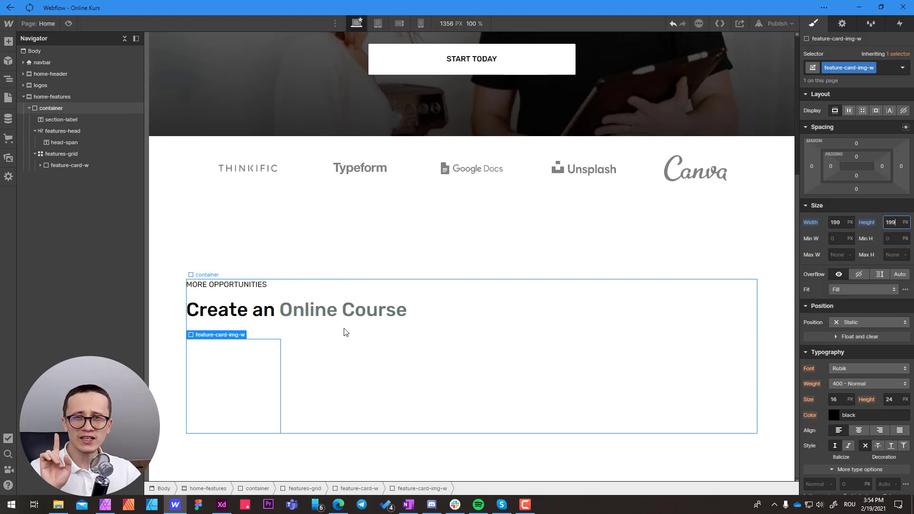
{"action": "key", "text": "ctrl+minus"}
{"action": "left_click", "coordinate": [224, 386]}
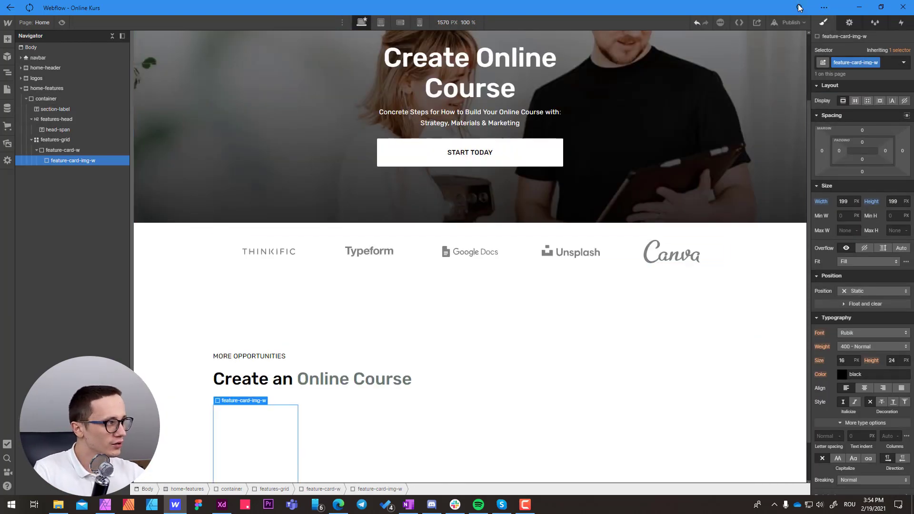
{"action": "left_click", "coordinate": [810, 25]}
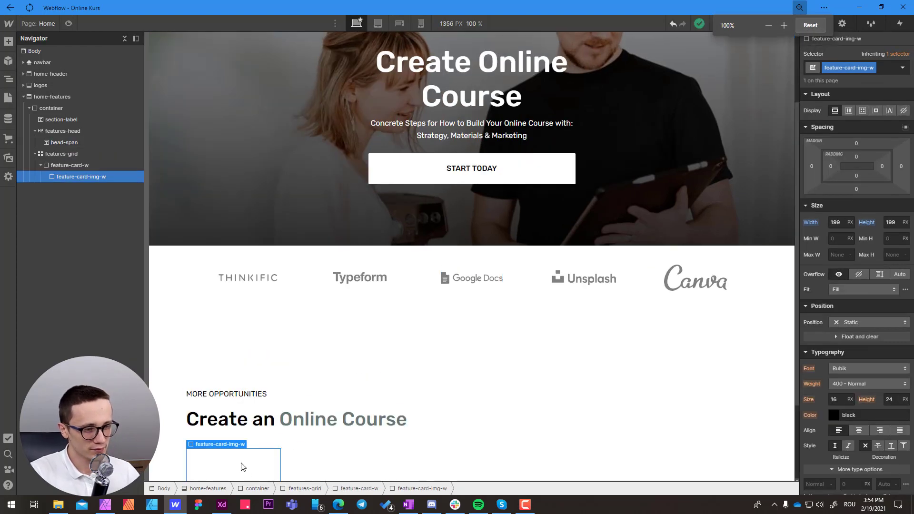
- Insert an Image element inside the feature-card-img-w block using the quick find search
{"action": "scroll", "coordinate": [240, 464], "scroll_direction": "down", "scroll_amount": 2}
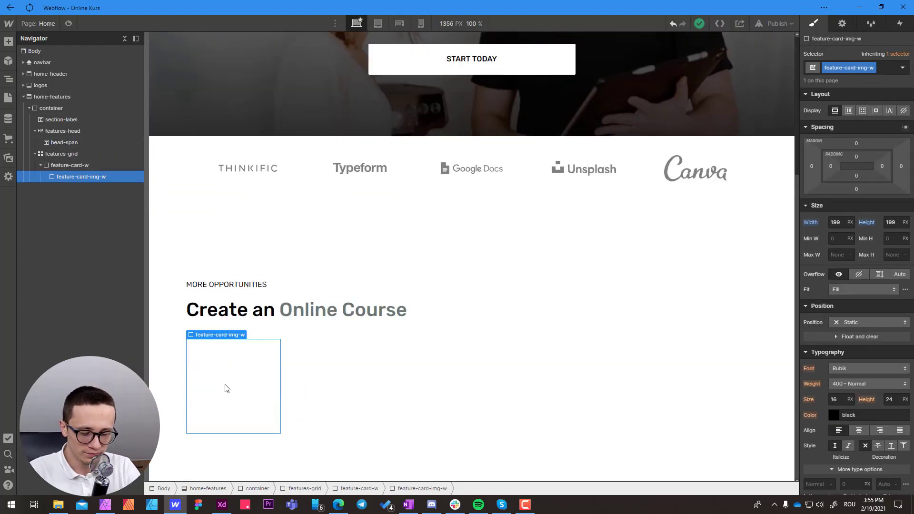
{"action": "key", "text": "ctrl+k"}
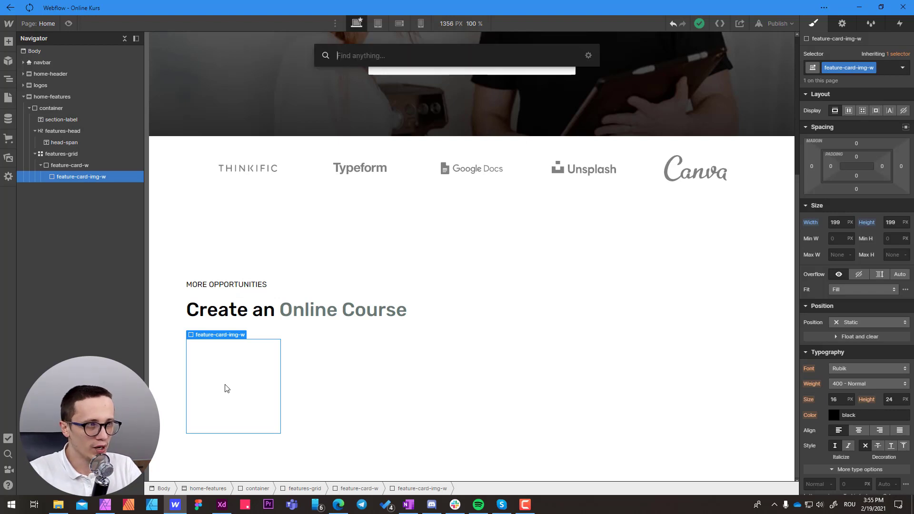
{"action": "type", "text": "im"}
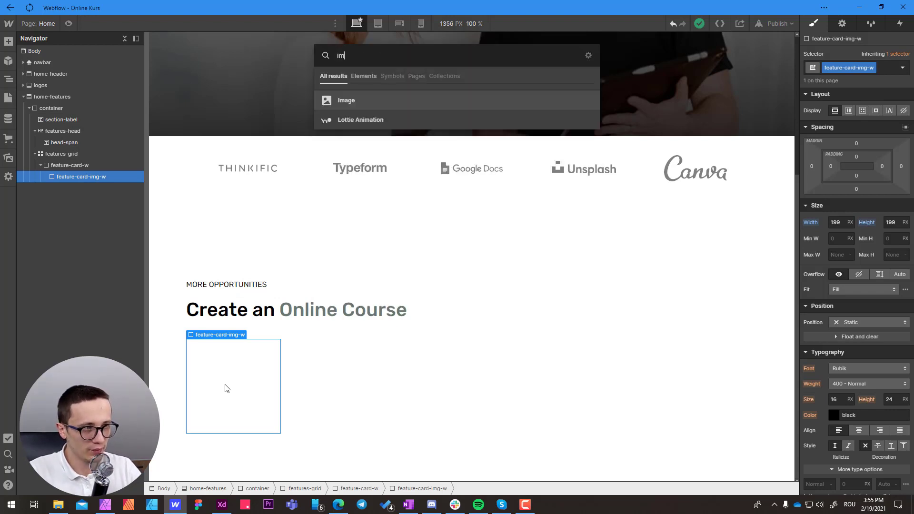
{"action": "left_click", "coordinate": [359, 101]}
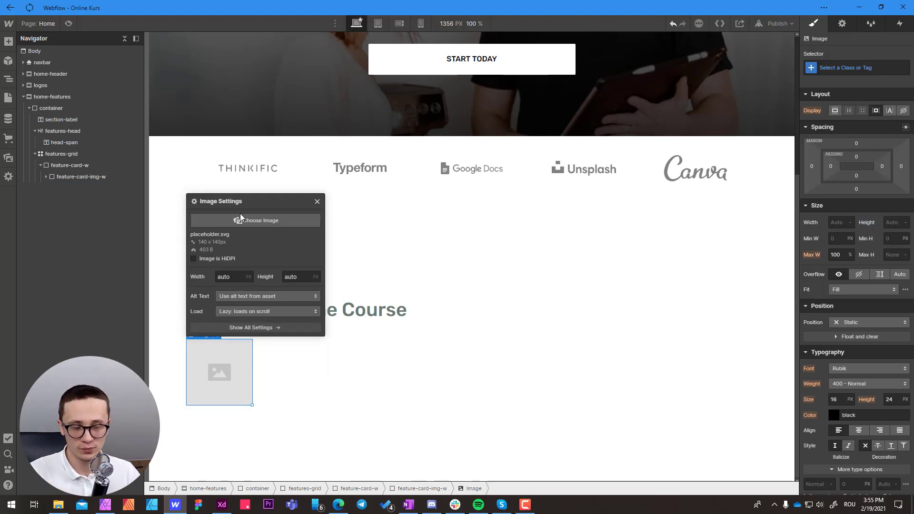
- Choose the Group 44.png asset as the source of the new image element
{"action": "left_click", "coordinate": [251, 222]}
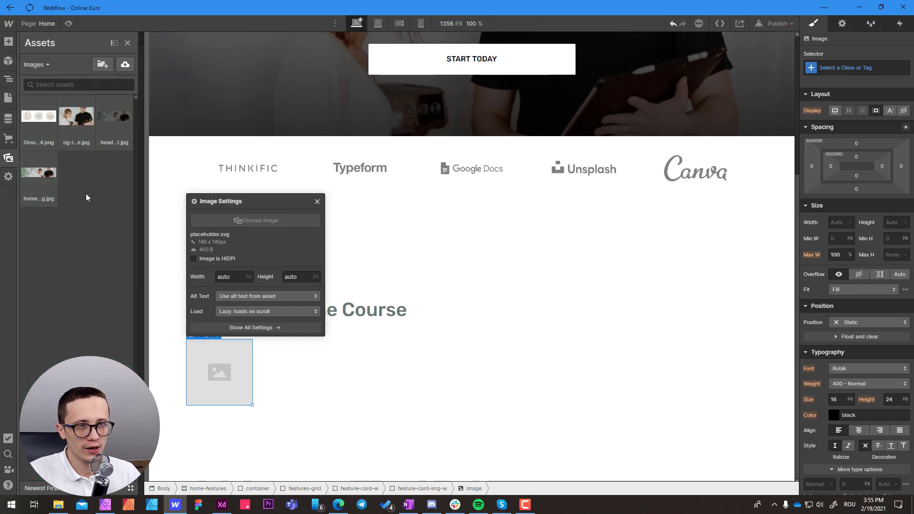
{"action": "left_click", "coordinate": [30, 116]}
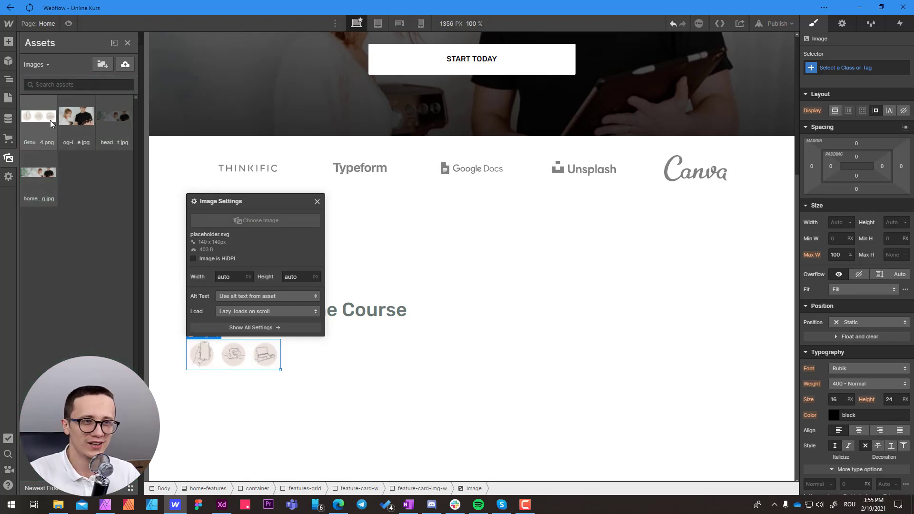
{"action": "key", "text": "ctrl+z"}
{"action": "left_click", "coordinate": [27, 116]}
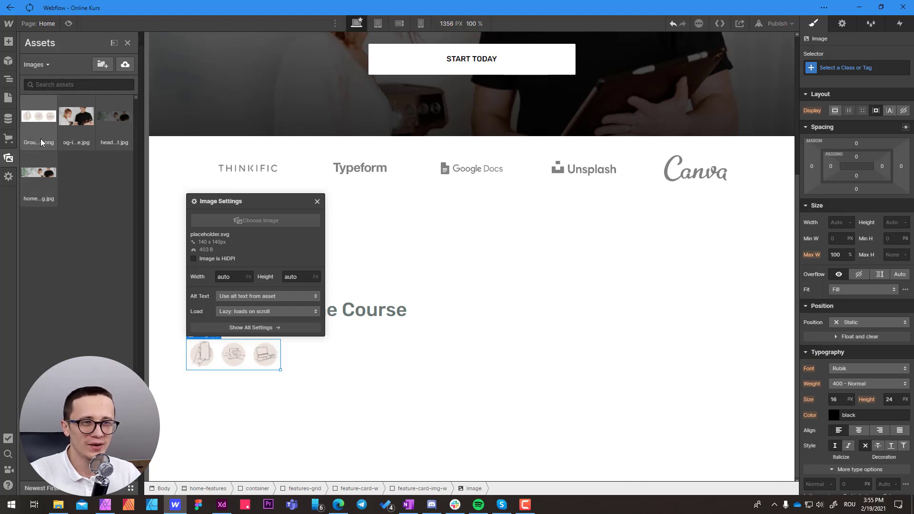
{"action": "key", "text": "z"}
{"action": "left_click", "coordinate": [8, 158]}
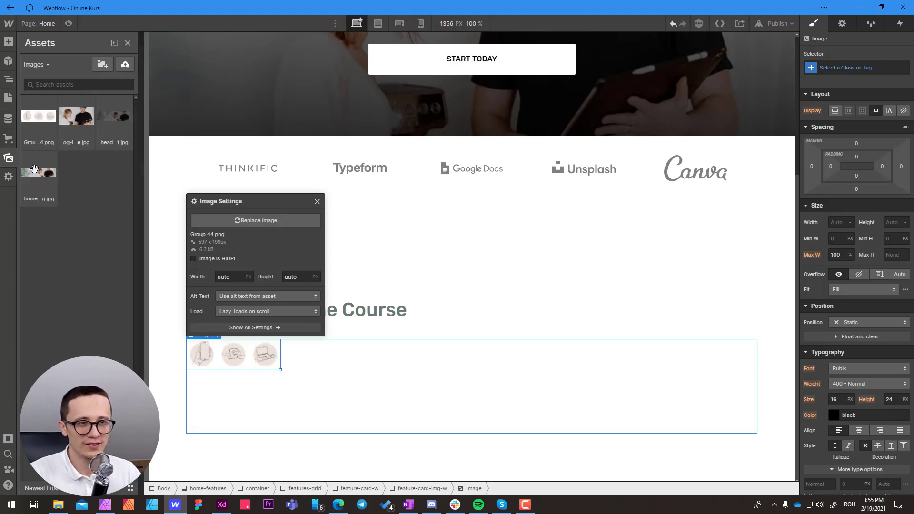
- Delete Group 44.png from the site's assets and confirm the deletion
{"action": "left_click", "coordinate": [52, 103]}
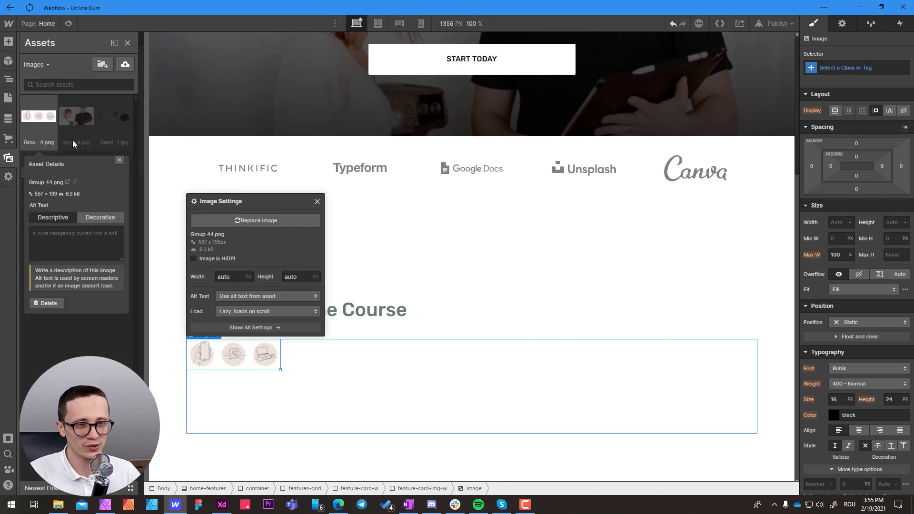
{"action": "left_click", "coordinate": [121, 161]}
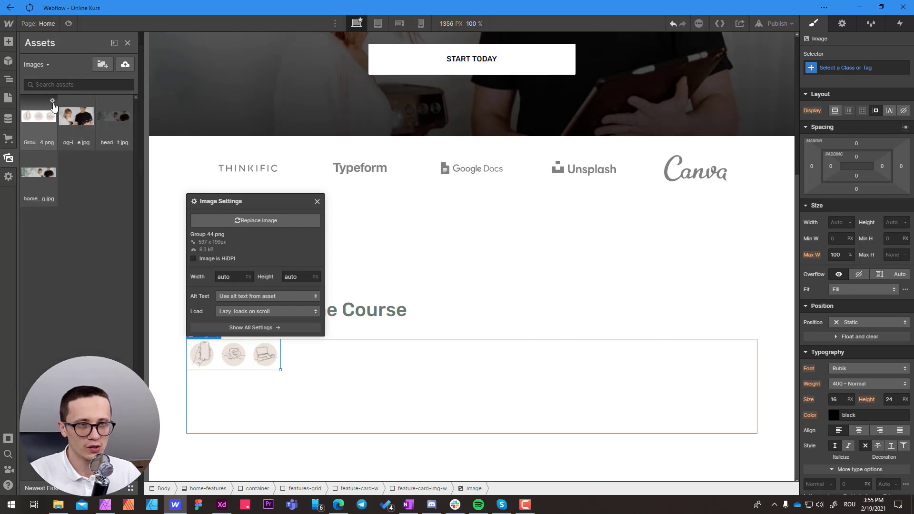
{"action": "left_click", "coordinate": [52, 103]}
{"action": "left_click", "coordinate": [50, 305]}
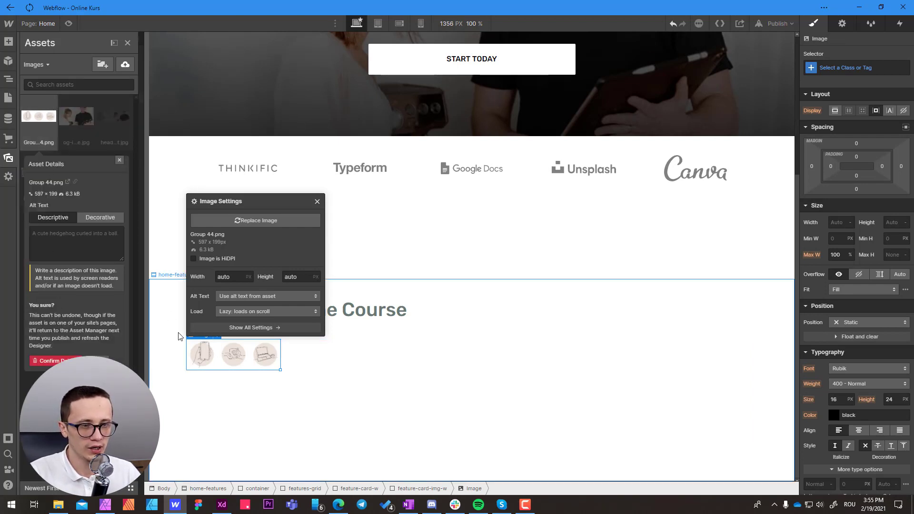
{"action": "left_click", "coordinate": [51, 360]}
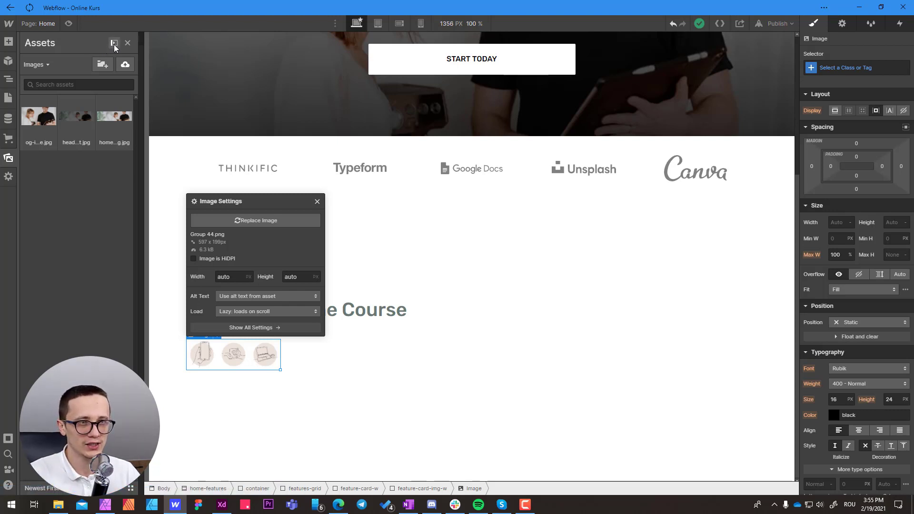
- Upload the features image from the local Homepage folder to the Homepage asset folder and use it for the image element
{"action": "left_click", "coordinate": [114, 44]}
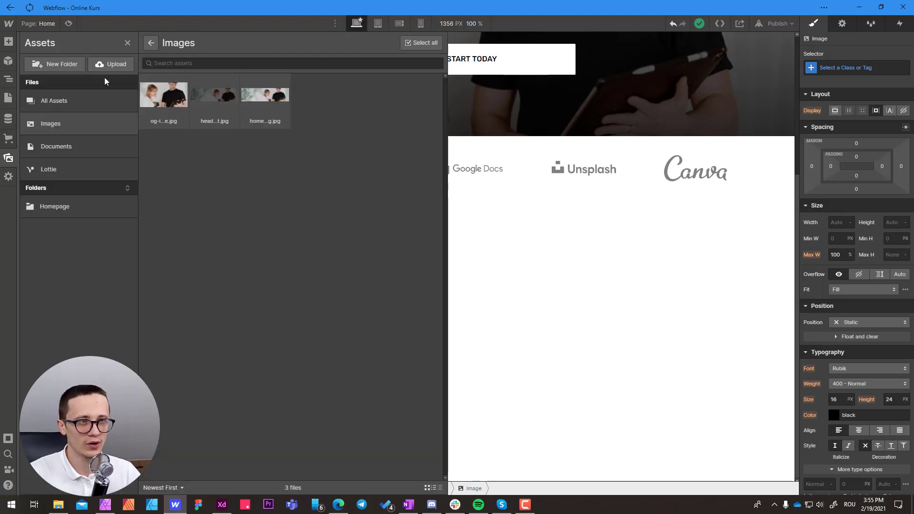
{"action": "left_click", "coordinate": [57, 214]}
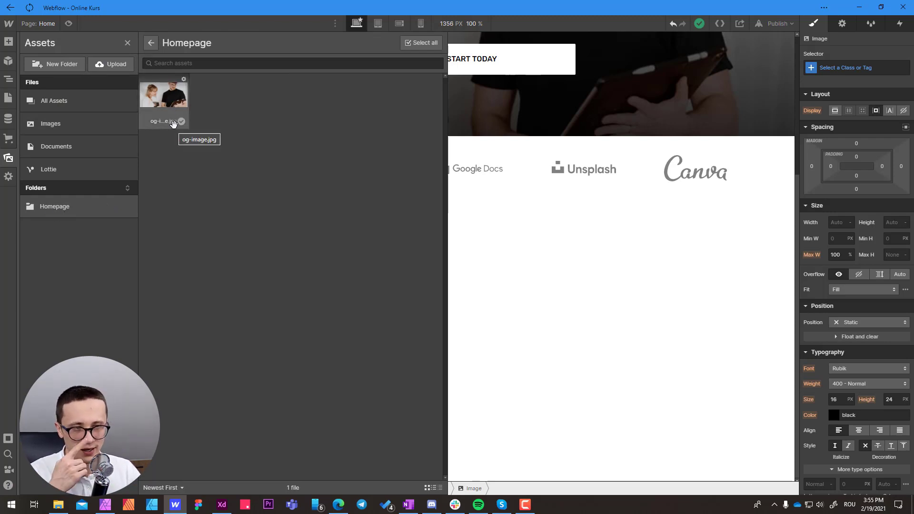
{"action": "left_click", "coordinate": [58, 505]}
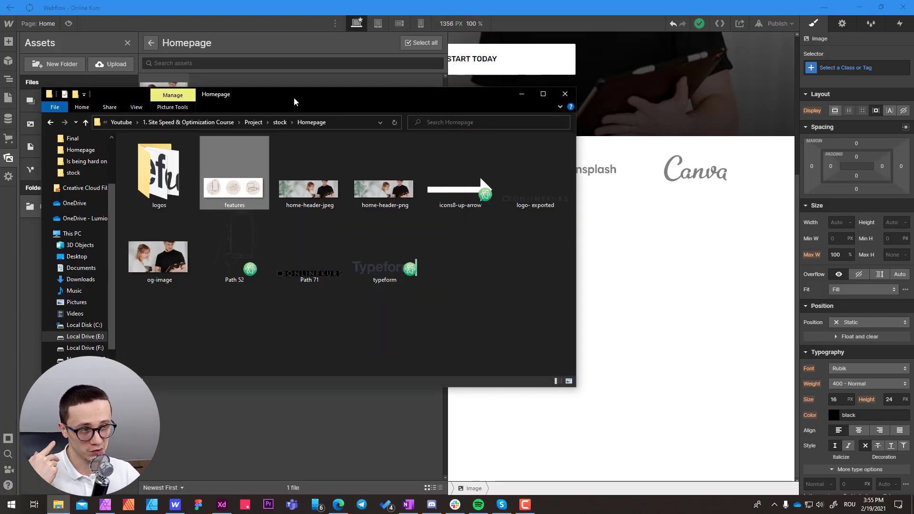
{"action": "left_click_drag", "start_coordinate": [253, 104], "coordinate": [526, 137]}
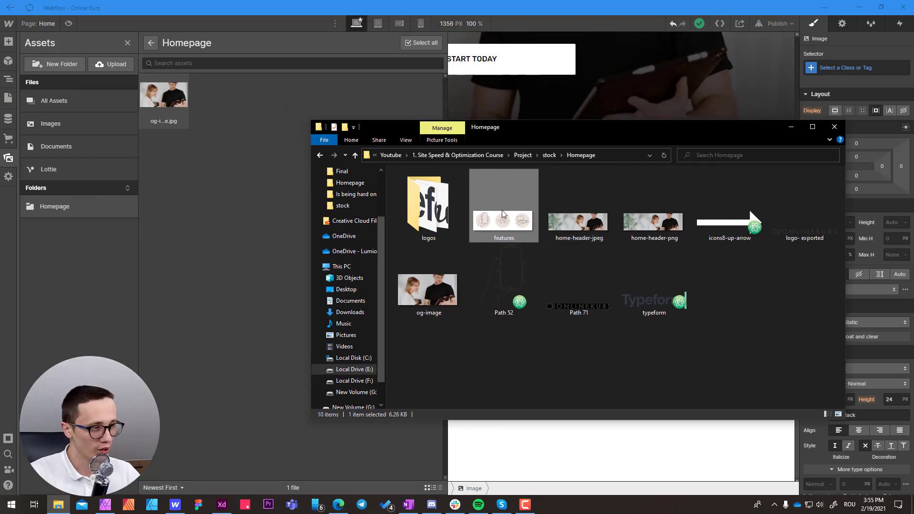
{"action": "left_click_drag", "start_coordinate": [520, 226], "coordinate": [227, 133]}
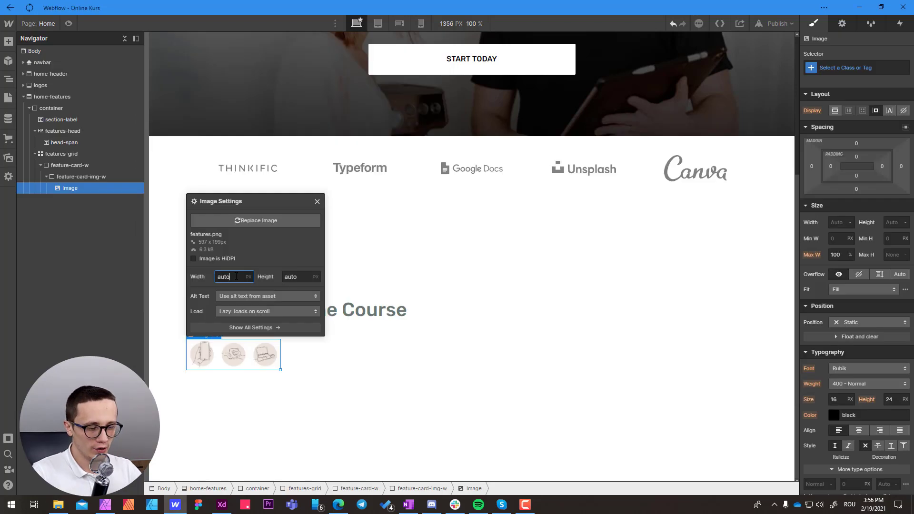
- Set the features.png image's width to 597 px and its height to 199 px
{"action": "left_click", "coordinate": [236, 276]}
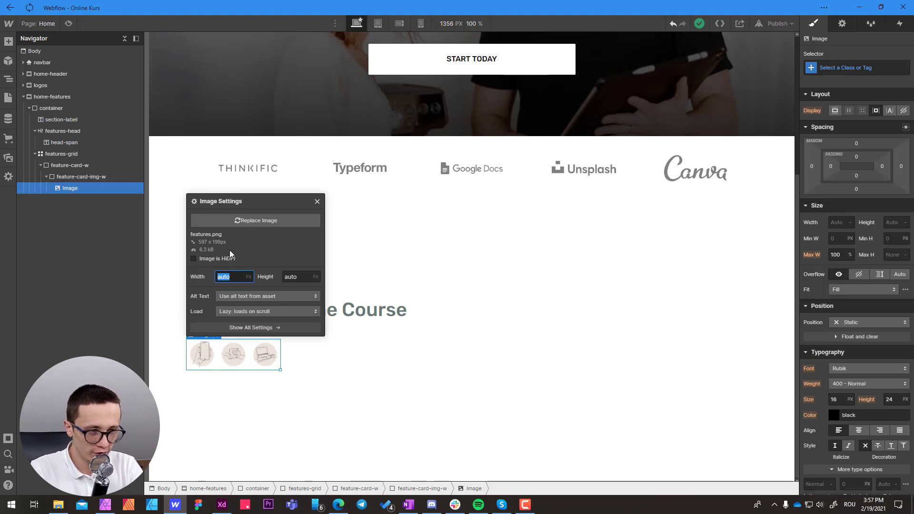
{"action": "type", "text": "597"}
{"action": "key", "text": "Tab"}
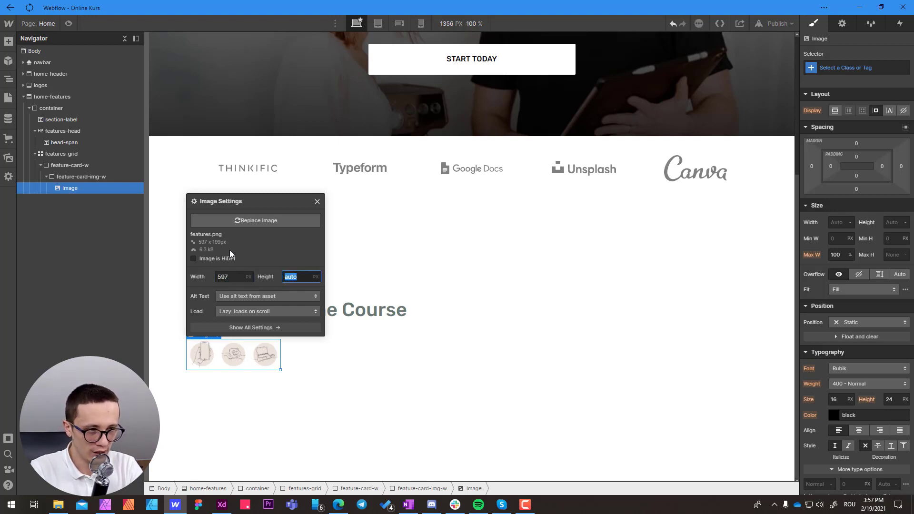
{"action": "type", "text": "199"}
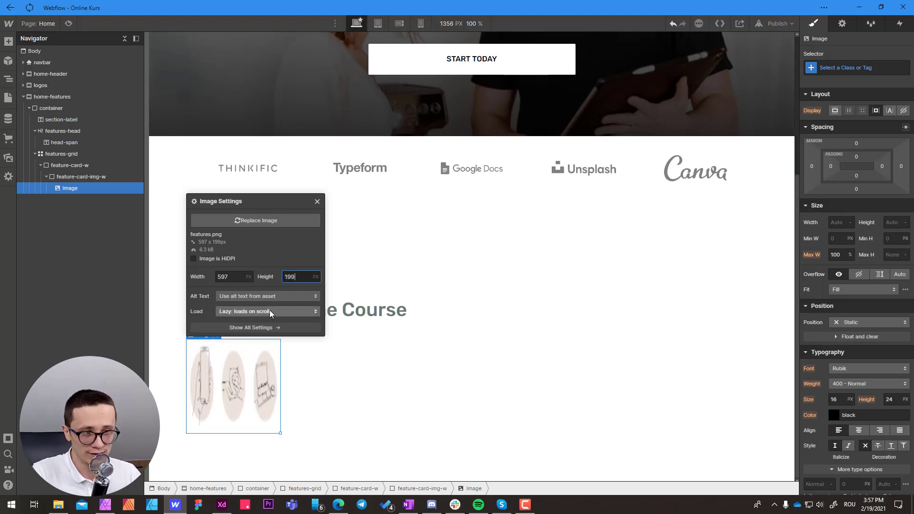
- Set the image's alt text to Decorative and close its settings
{"action": "left_click", "coordinate": [227, 297]}
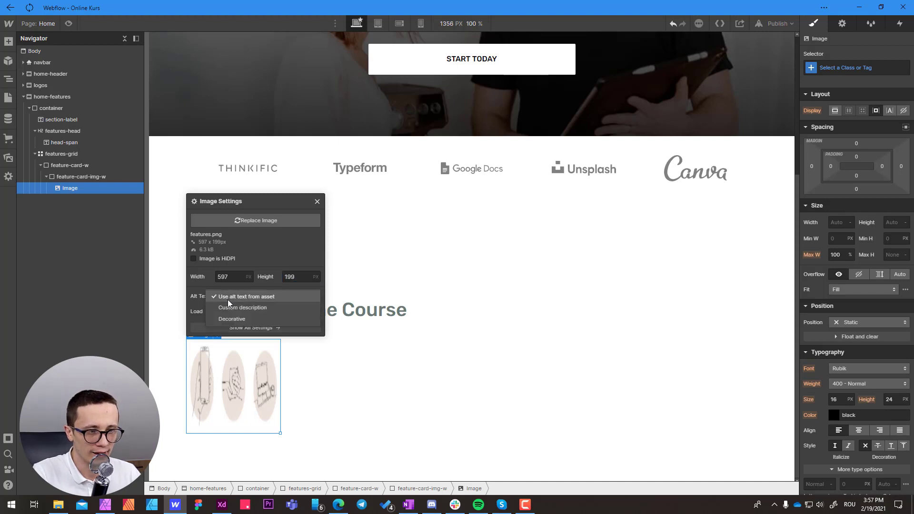
{"action": "left_click", "coordinate": [226, 318]}
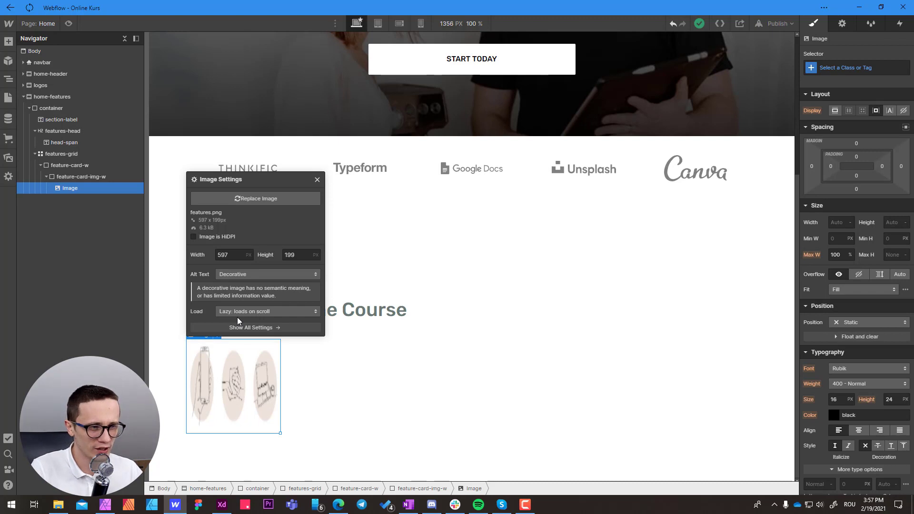
{"action": "left_click", "coordinate": [193, 237]}
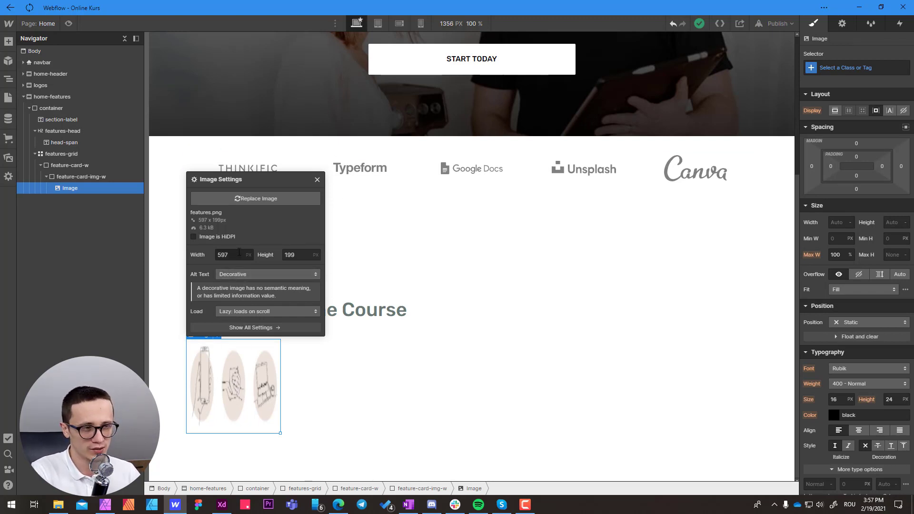
{"action": "left_click", "coordinate": [317, 180]}
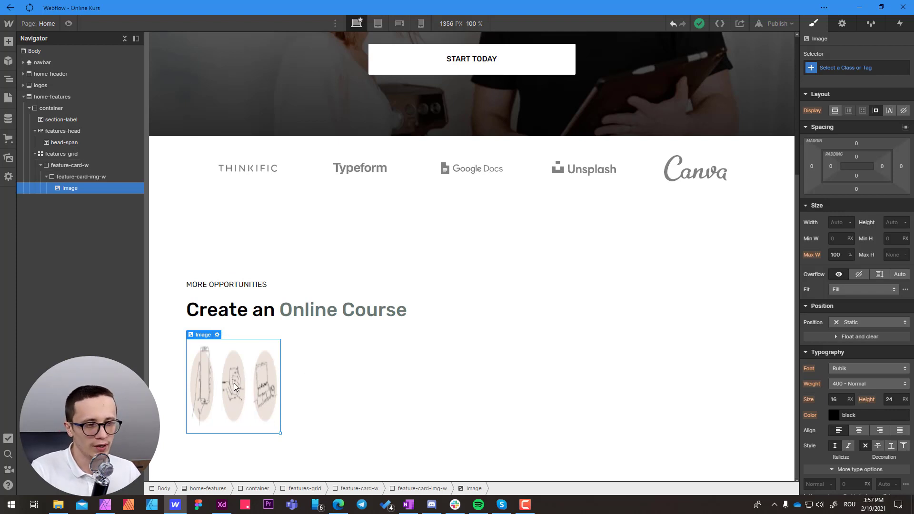
- Create the class features-img and apply it to the image inside feature-card-img-w
{"action": "left_click", "coordinate": [840, 68]}
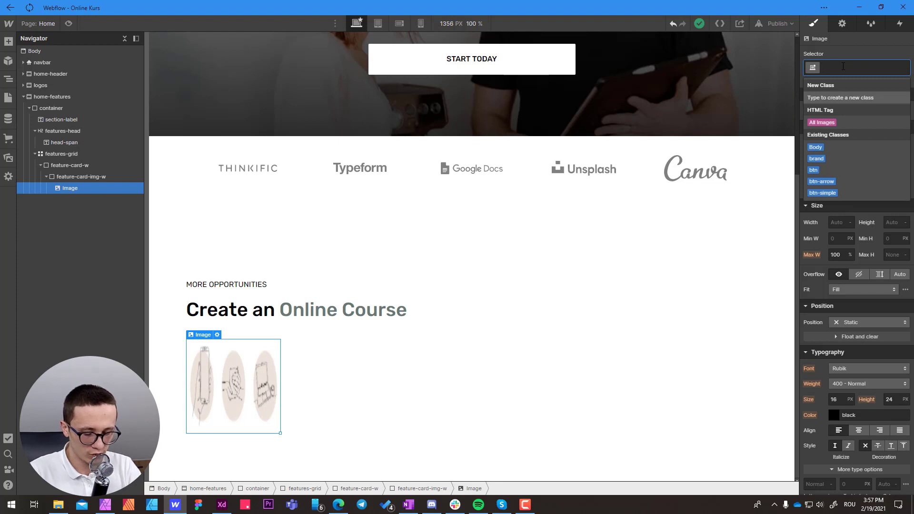
{"action": "type", "text": "features-img"}
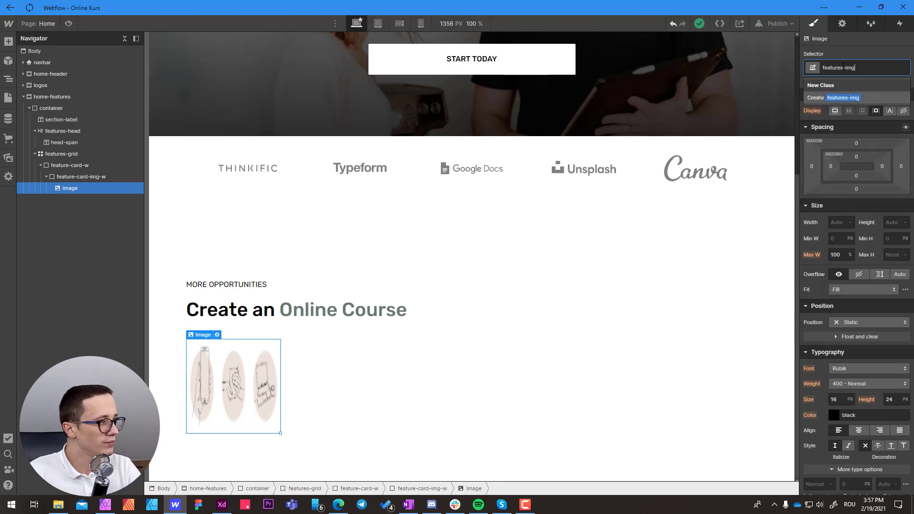
{"action": "key", "text": "Return"}
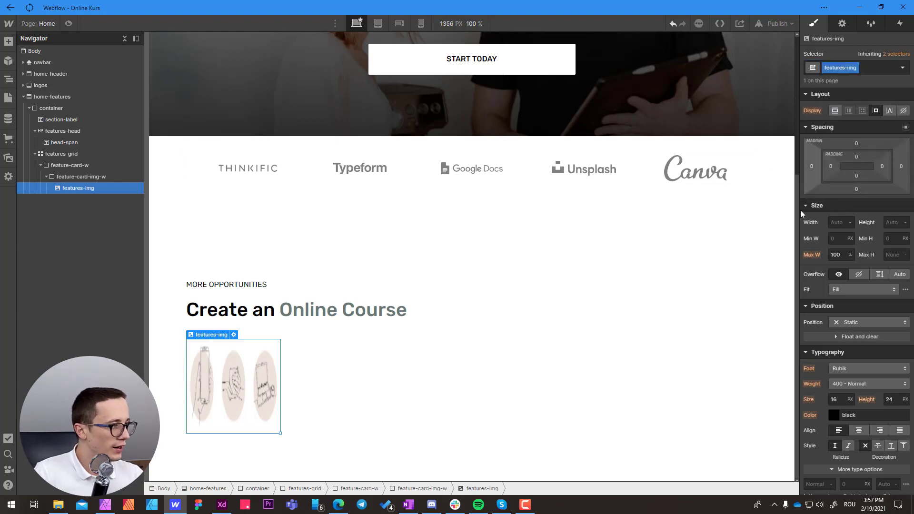
- Set the width and height of features-img to 100%
{"action": "left_click", "coordinate": [837, 222]}
{"action": "type", "text": "199"}
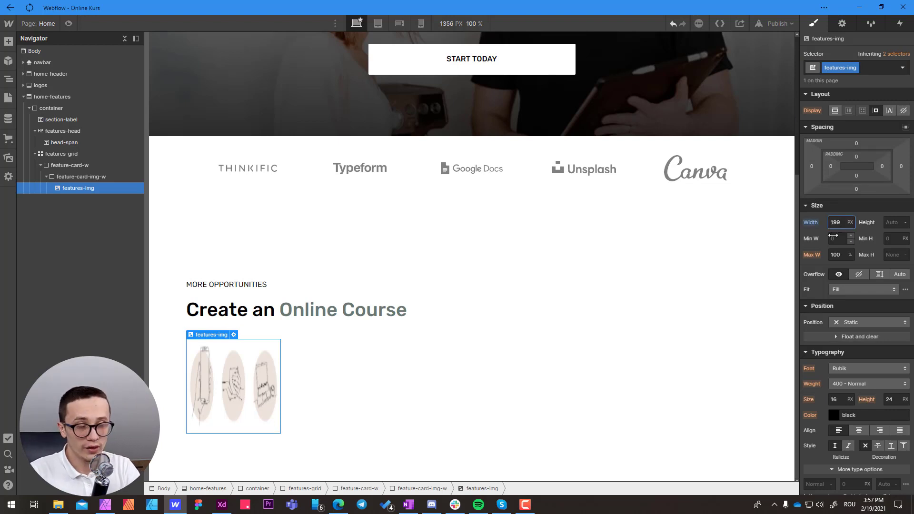
{"action": "key", "text": "ctrl+a"}
{"action": "type", "text": "100"}
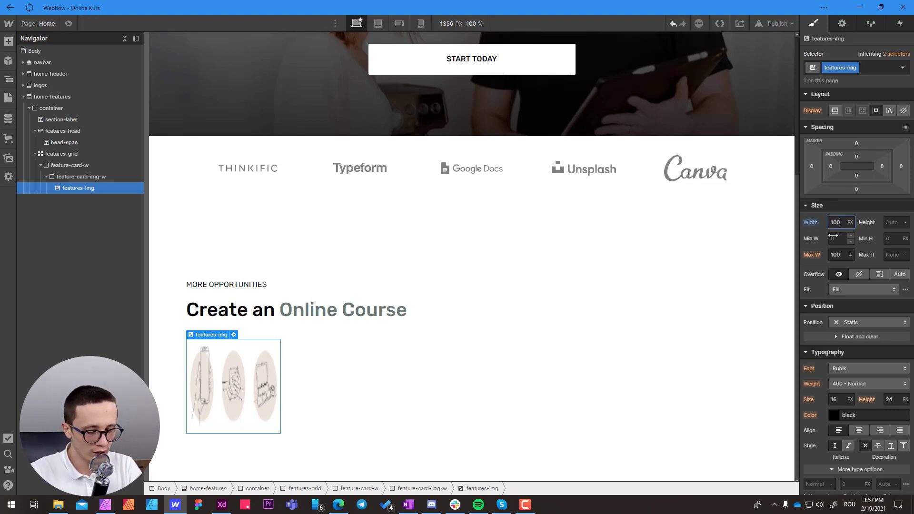
{"action": "key", "text": "Tab"}
{"action": "type", "text": "1"}
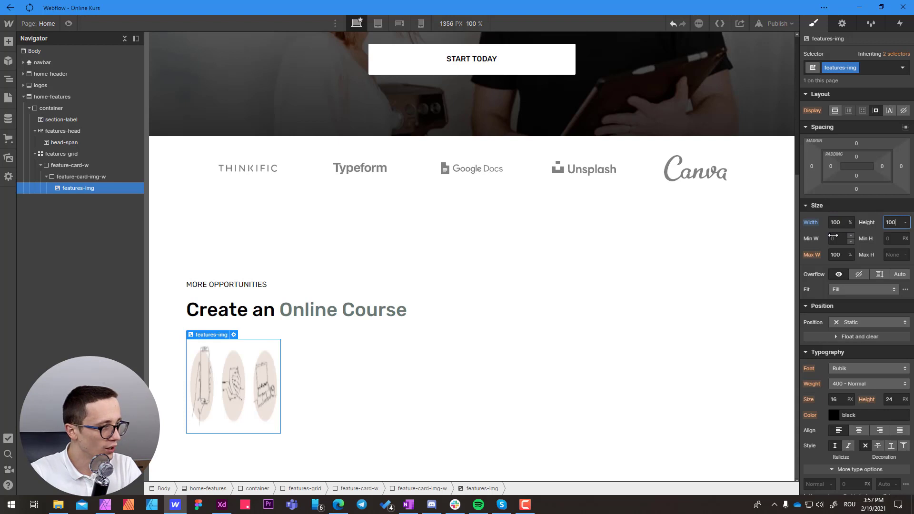
{"action": "key", "text": "Return"}
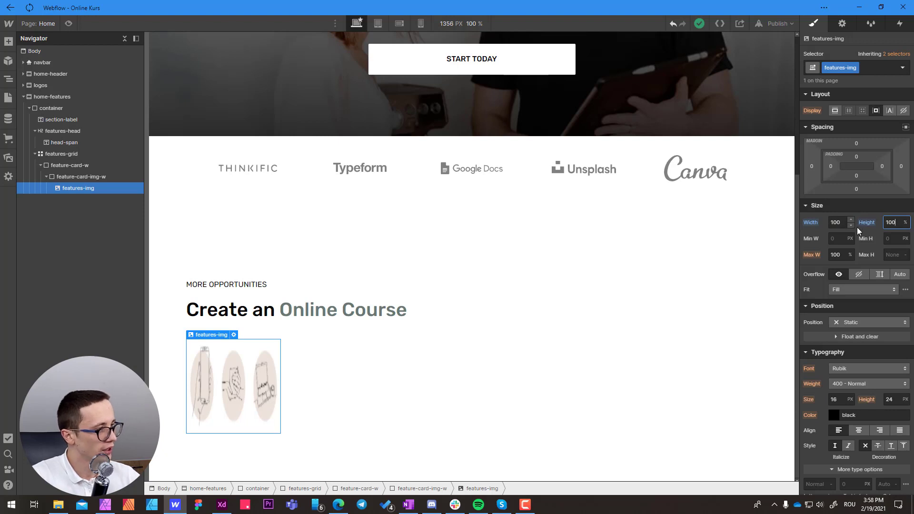
- Set the Fit of features-img to None and the overflow of its feature-card-img-w wrapper to hidden
{"action": "left_click", "coordinate": [425, 490]}
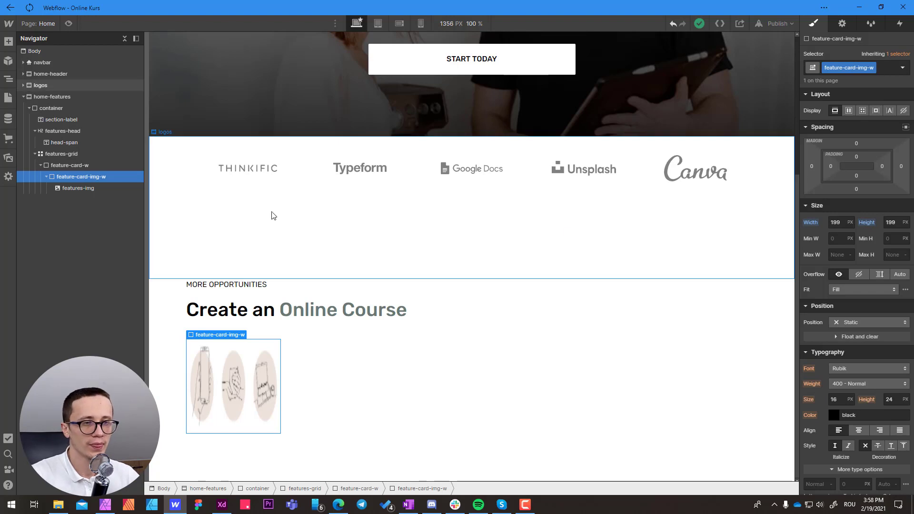
{"action": "left_click", "coordinate": [71, 188]}
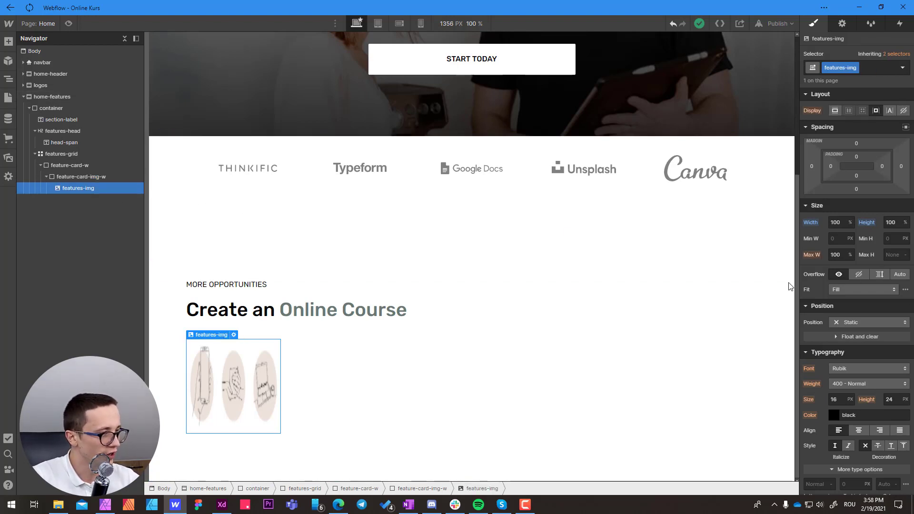
{"action": "left_click", "coordinate": [843, 290]}
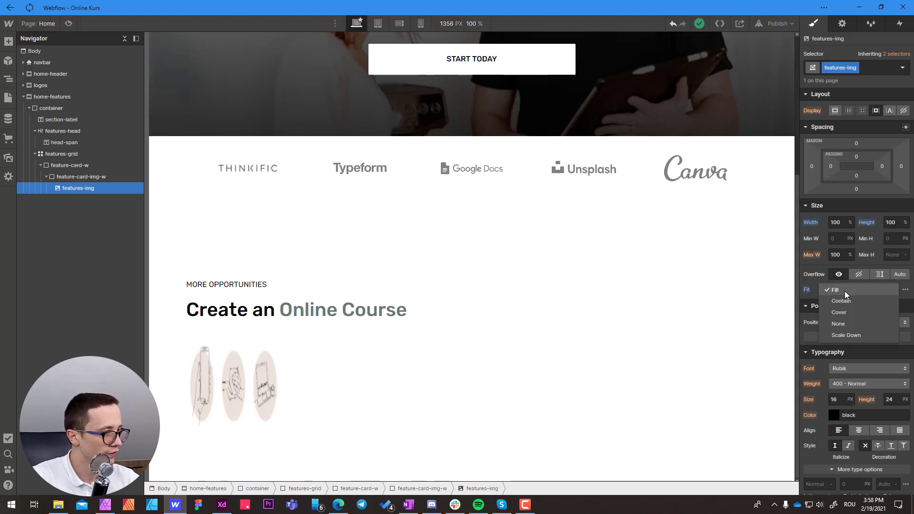
{"action": "left_click", "coordinate": [841, 324]}
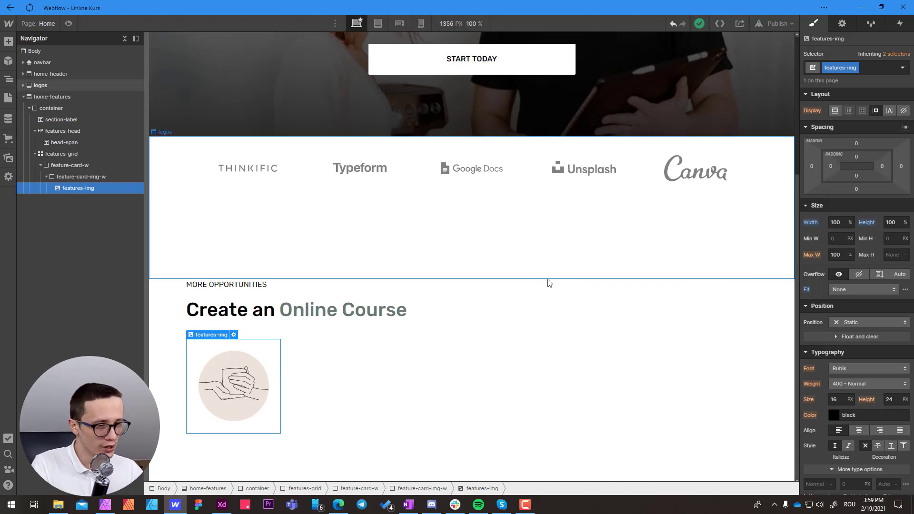
{"action": "left_click", "coordinate": [420, 489]}
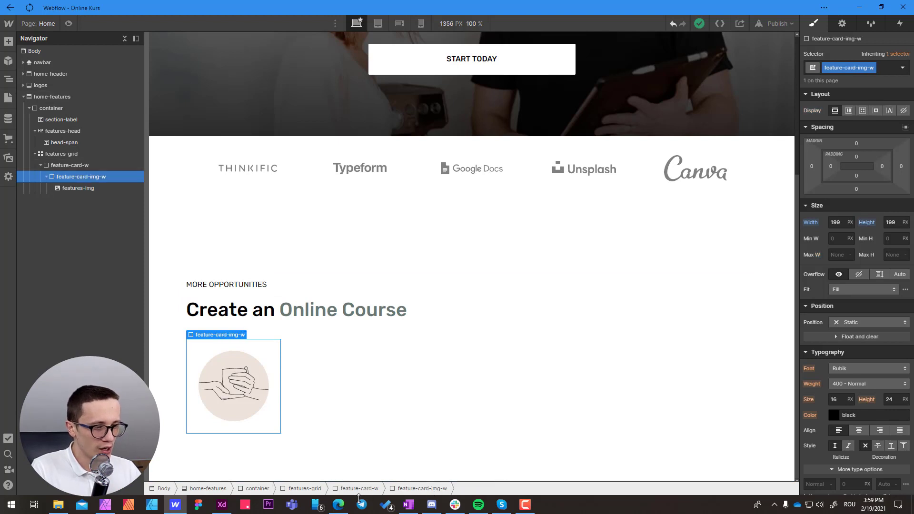
{"action": "left_click", "coordinate": [859, 274]}
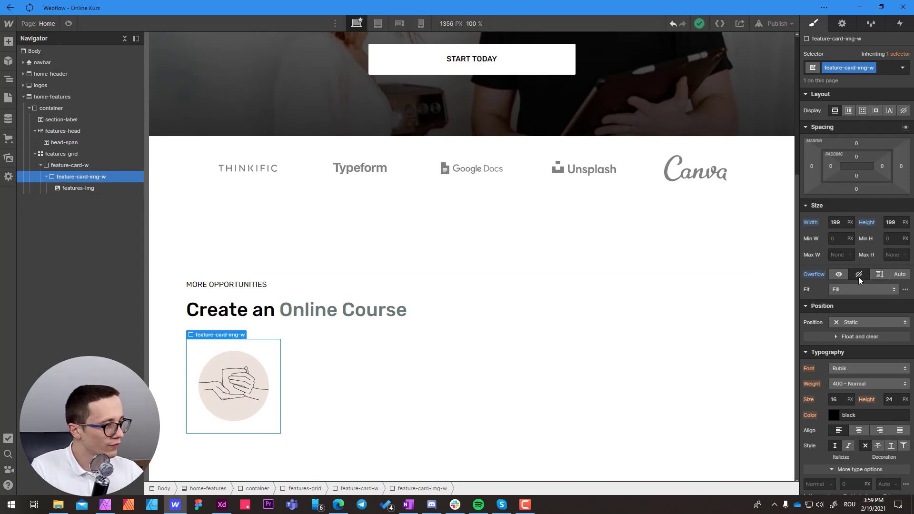
- Set the fit position of features-img to 0% left and 50% top
{"action": "left_click", "coordinate": [230, 375]}
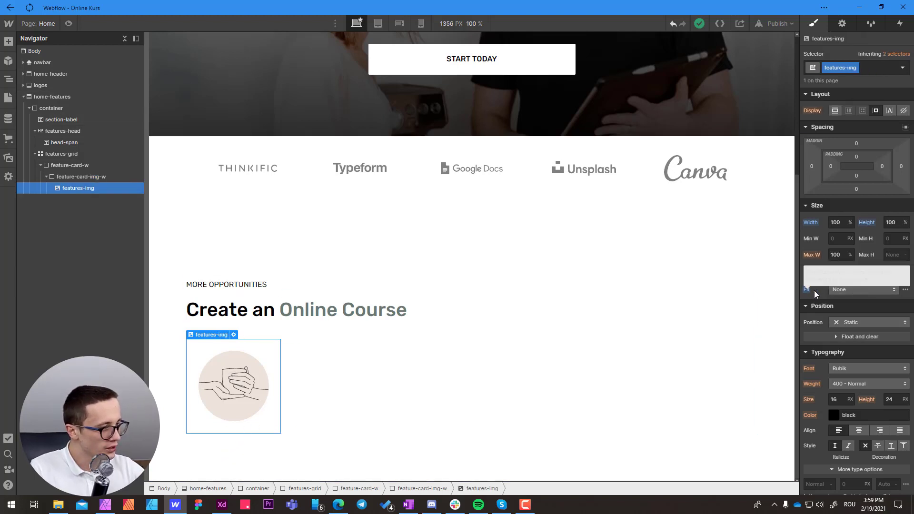
{"action": "left_click", "coordinate": [905, 291]}
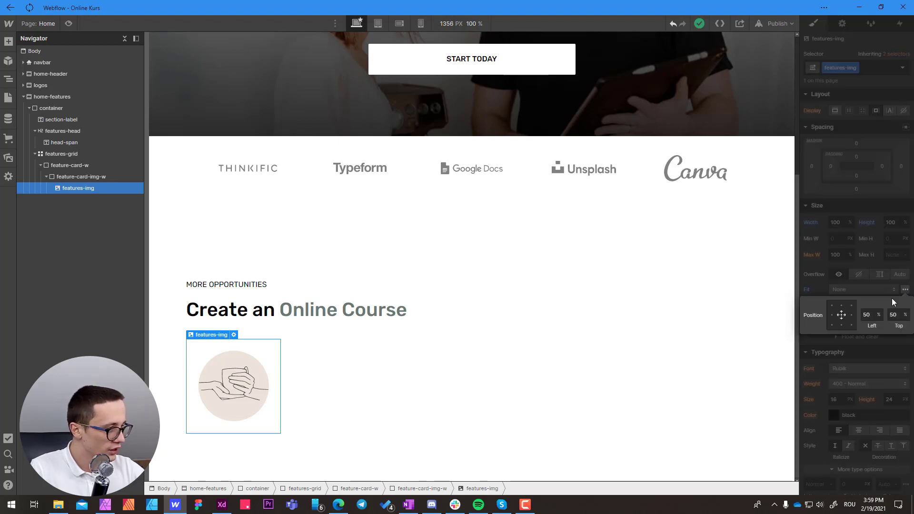
{"action": "left_click", "coordinate": [832, 314]}
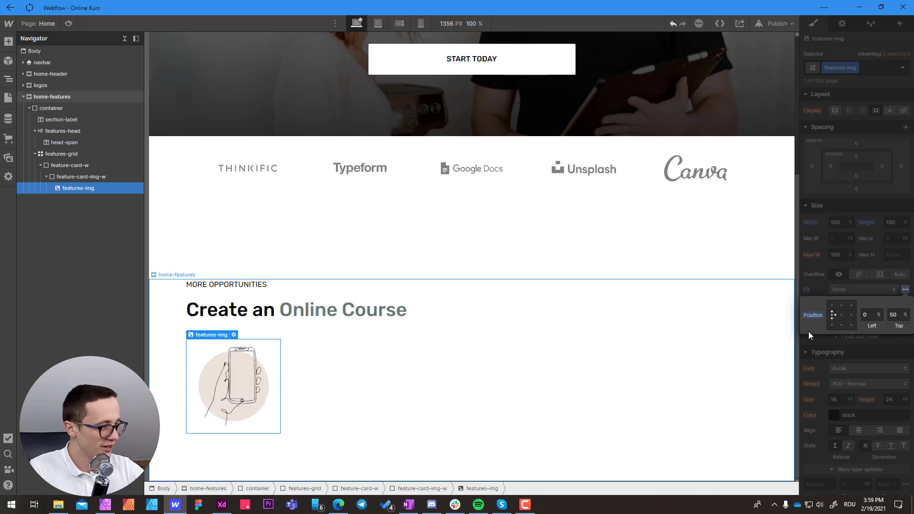
- Try the image's fit position at 100% left and 50% top, and return it to 0% left
{"action": "left_click", "coordinate": [877, 318]}
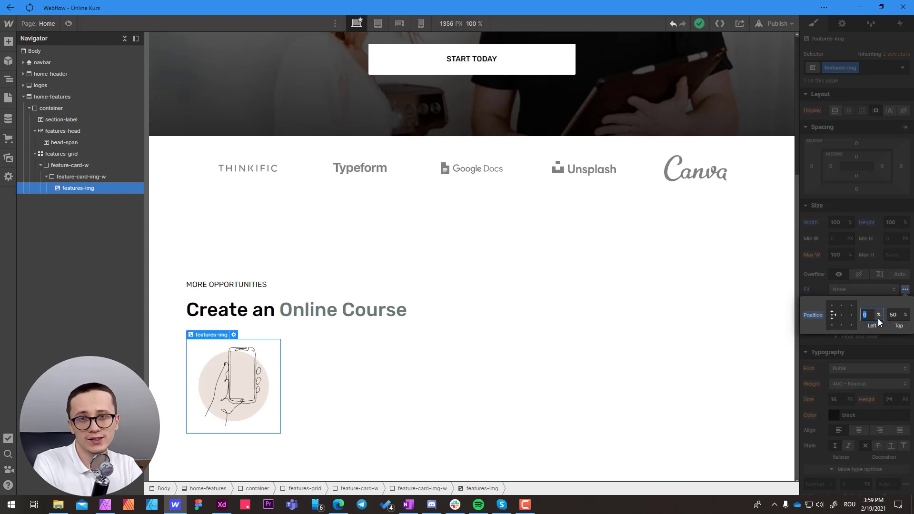
{"action": "left_click", "coordinate": [841, 315]}
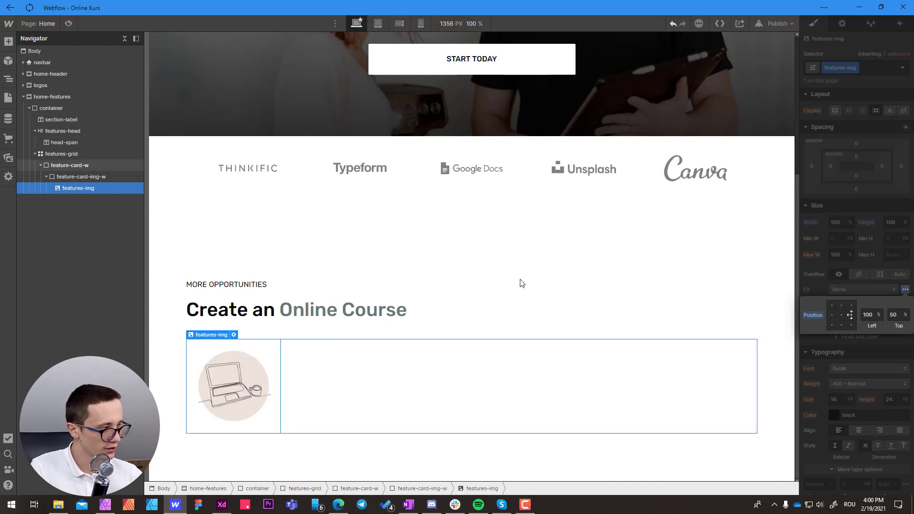
{"action": "left_click", "coordinate": [833, 315]}
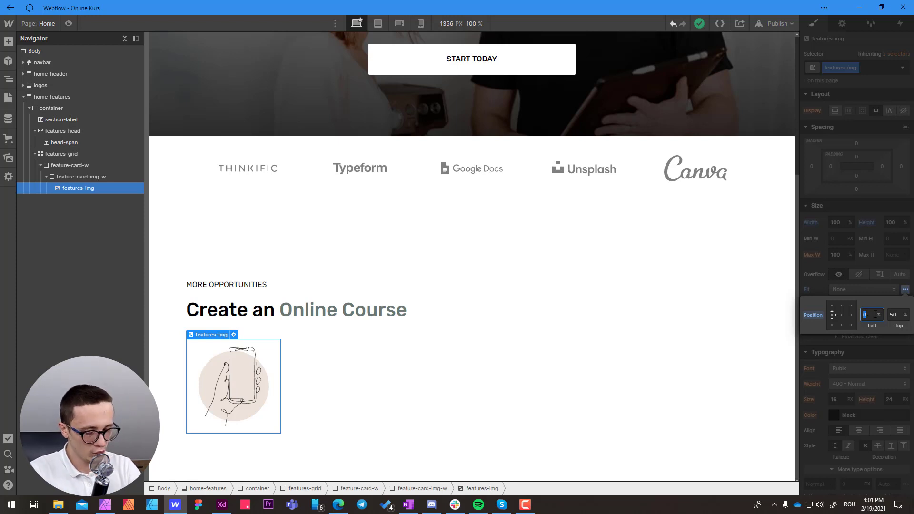
- Switch the image's left fit offset to pixels, trying 1 px and -10 px
{"action": "type", "text": "1px"}
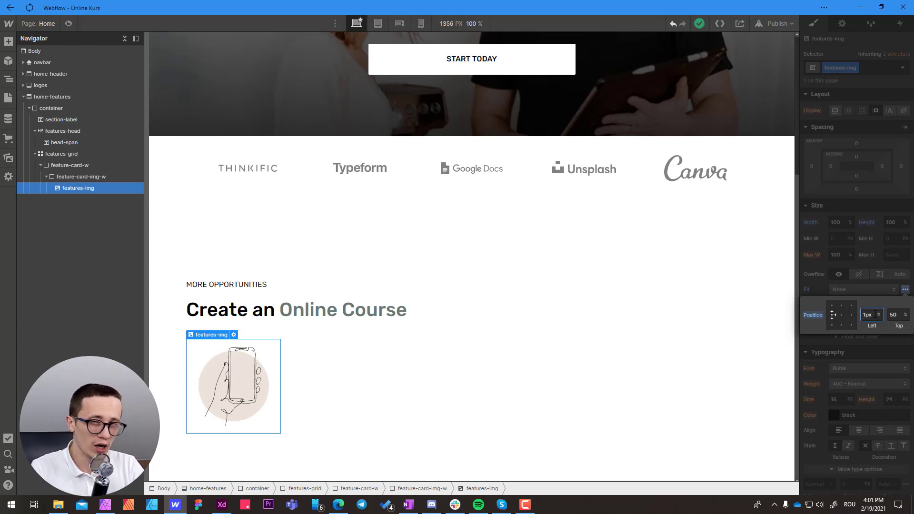
{"action": "key", "text": "Return"}
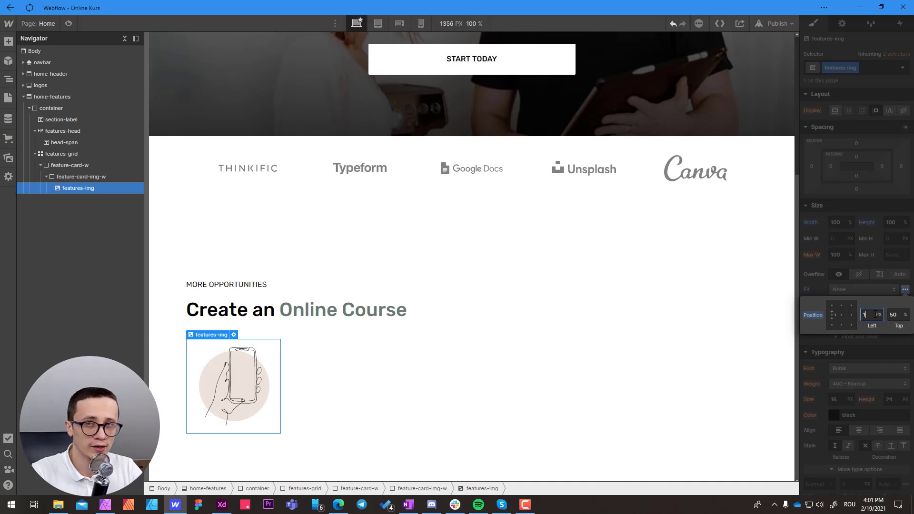
{"action": "key", "text": "BackSpace"}
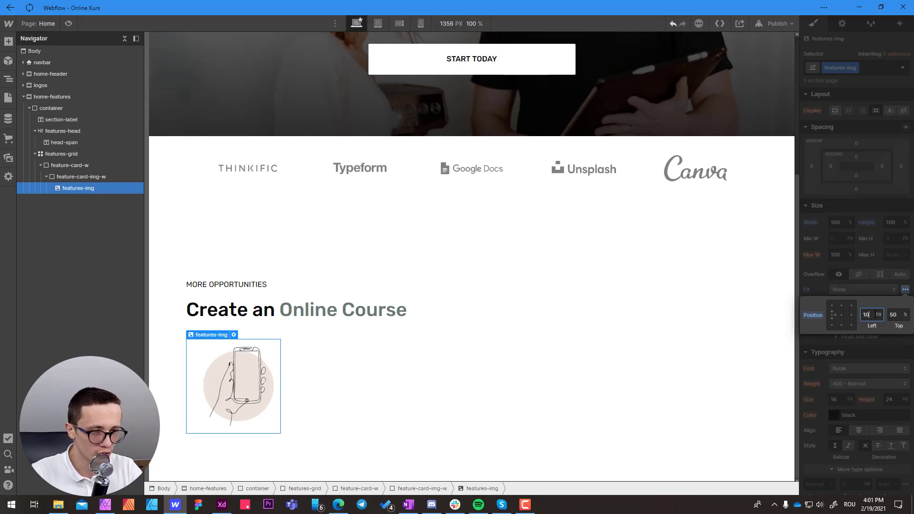
{"action": "type", "text": "-10"}
- Lower the image's left fit offset to -200 px to center the cup illustration in the wrapper
{"action": "key", "text": "shift+Down"}
{"action": "key", "text": "shift+Down"}
{"action": "key", "text": "shift+Down"}
{"action": "key", "text": "shift+Down"}
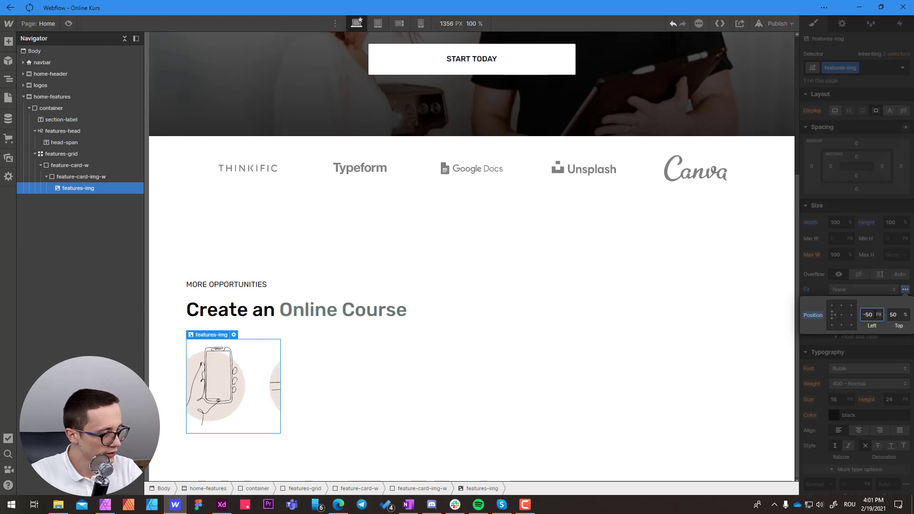
{"action": "key", "text": "shift+Down"}
{"action": "key", "text": "shift+Down"}
{"action": "key", "text": "shift+Down"}
{"action": "key", "text": "shift+Down"}
{"action": "key", "text": "shift+Down"}
{"action": "key", "text": "shift+Down"}
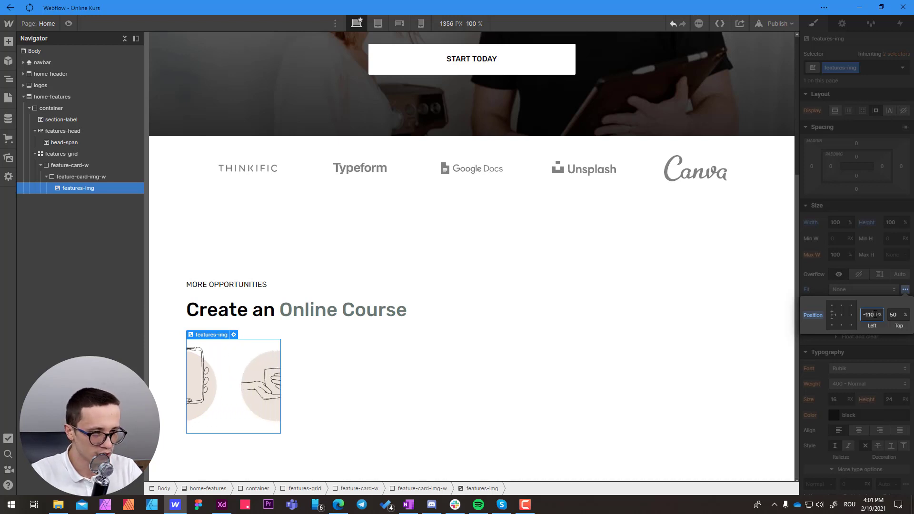
{"action": "key", "text": "shift+Down"}
{"action": "key", "text": "shift+Down"}
{"action": "key", "text": "shift+Down"}
{"action": "key", "text": "shift+Down"}
{"action": "key", "text": "shift+Down"}
{"action": "key", "text": "shift+Down"}
{"action": "key", "text": "shift+Down"}
{"action": "key", "text": "shift+Down"}
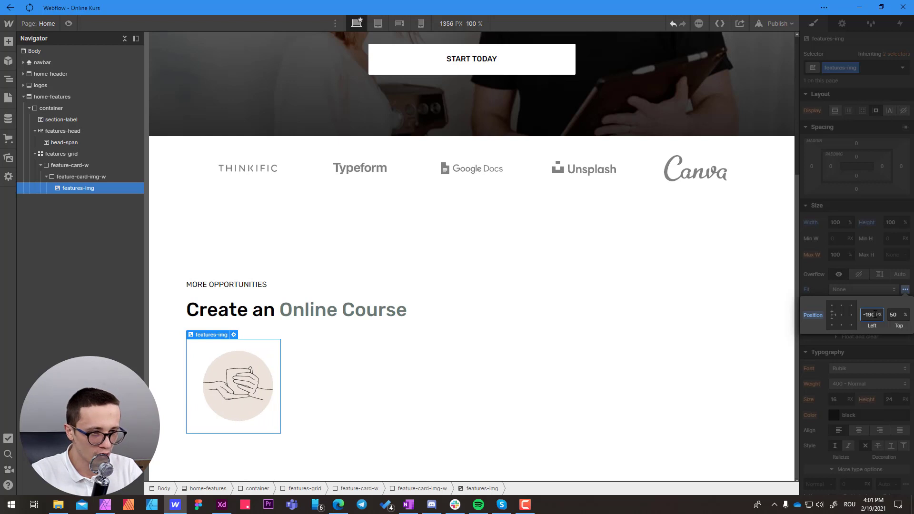
{"action": "key", "text": "shift+Down"}
{"action": "key", "text": "shift+Down"}
{"action": "key", "text": "shift+Up"}
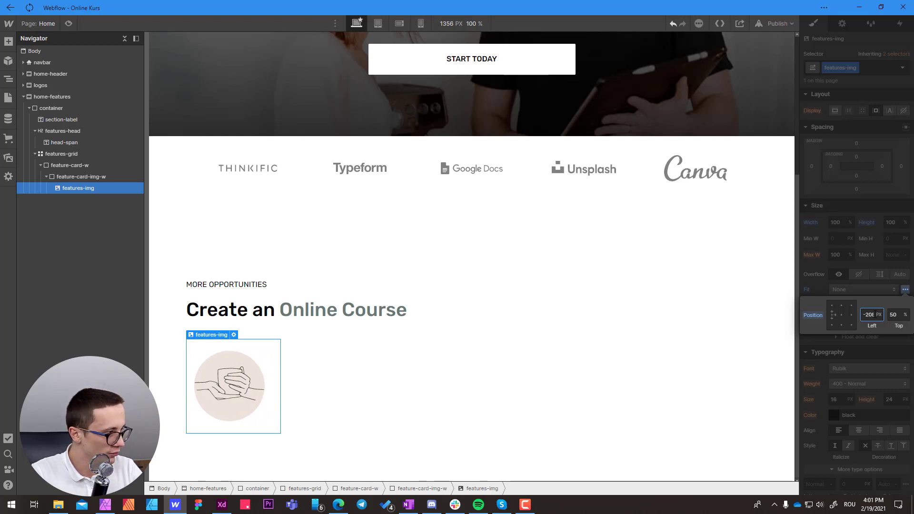
{"action": "key", "text": "Up"}
{"action": "key", "text": "Up"}
{"action": "key", "text": "Up"}
{"action": "key", "text": "Up"}
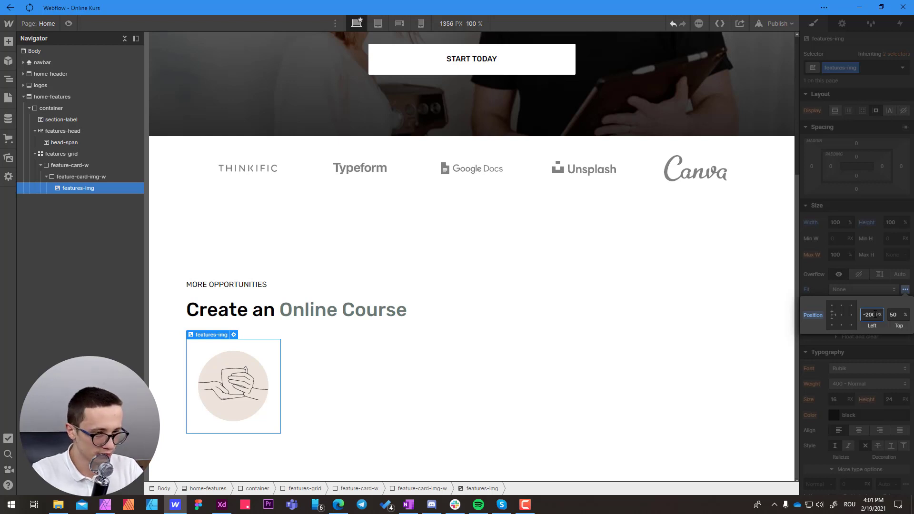
- Lower the image's left fit offset to -400 px to bring the laptop illustration into the wrapper
{"action": "key", "text": "shift+Down"}
{"action": "key", "text": "shift+Down"}
{"action": "key", "text": "shift+Down"}
{"action": "key", "text": "shift+Down"}
{"action": "key", "text": "shift+Down"}
{"action": "key", "text": "shift+Down"}
{"action": "key", "text": "shift+Down"}
{"action": "key", "text": "shift+Down"}
{"action": "key", "text": "shift+Down"}
{"action": "key", "text": "shift+Down"}
{"action": "key", "text": "shift+Down"}
{"action": "key", "text": "shift+Down"}
{"action": "key", "text": "shift+Down"}
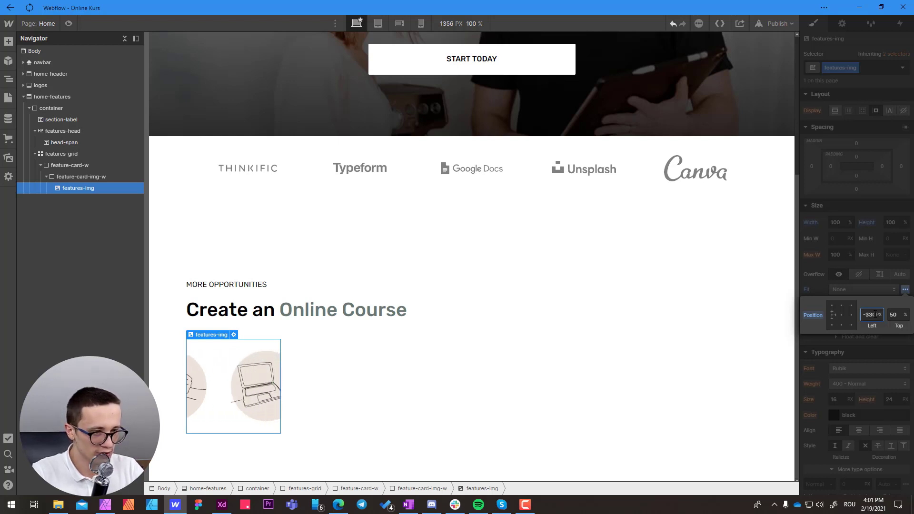
{"action": "key", "text": "shift+Down"}
{"action": "key", "text": "shift+Down"}
{"action": "key", "text": "shift+Down"}
{"action": "key", "text": "shift+Down"}
{"action": "key", "text": "shift+Down"}
{"action": "key", "text": "shift+Down"}
{"action": "key", "text": "shift+Down"}
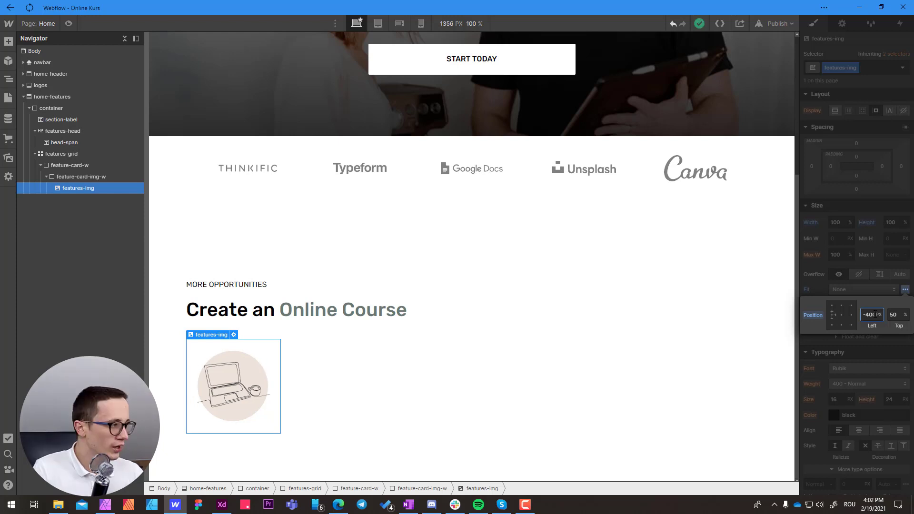
- Set the image's left fit offset to 0 px and select the feature-card-w block
{"action": "type", "text": "0"}
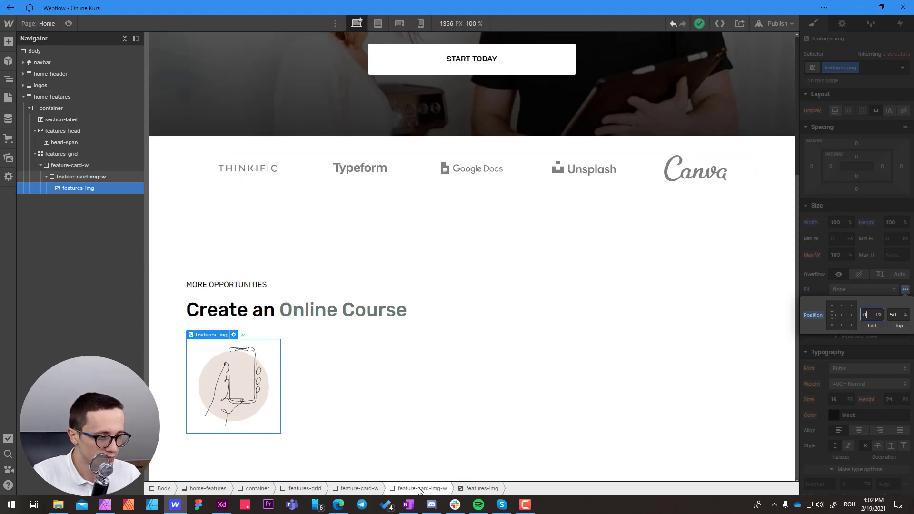
{"action": "left_click", "coordinate": [293, 412]}
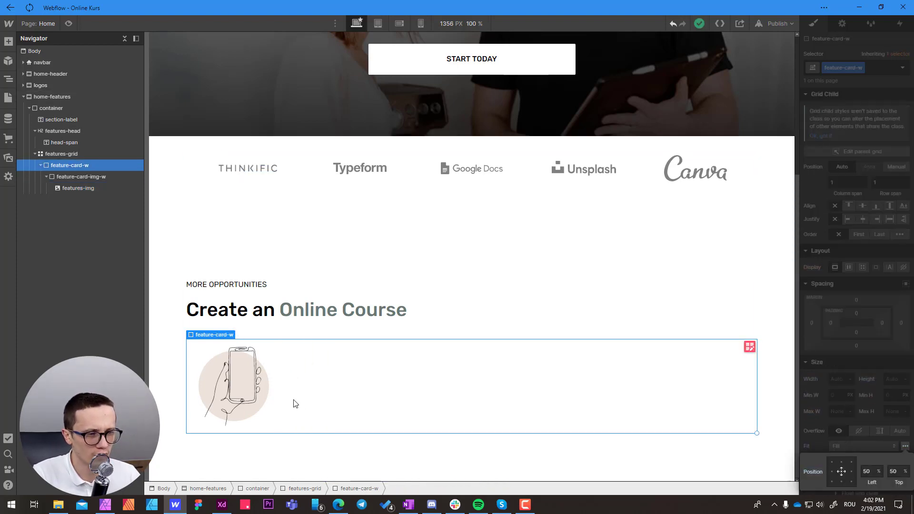
- Switch to Adobe XD to examine the layout of the three feature cards in the design, and return to Webflow
{"action": "key", "text": "alt+Tab"}
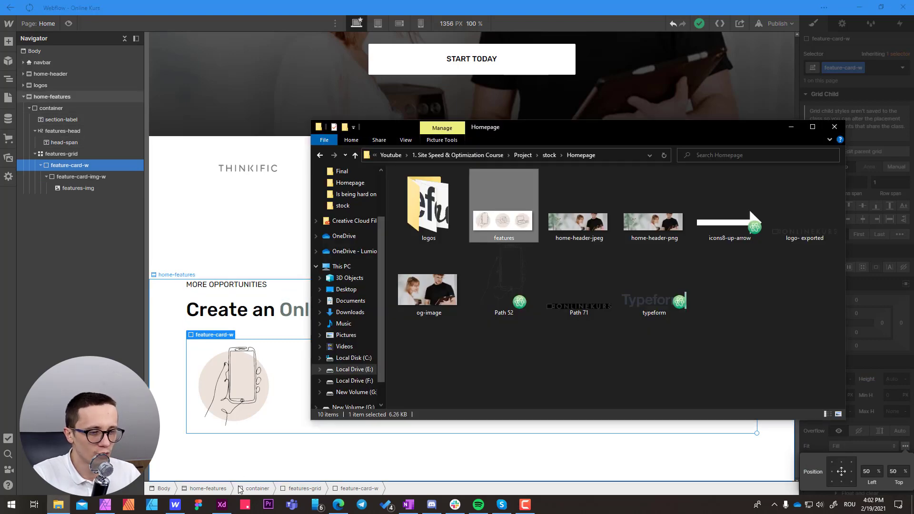
{"action": "left_click", "coordinate": [222, 505]}
{"action": "left_click", "coordinate": [516, 306]}
{"action": "scroll", "coordinate": [516, 306], "scroll_direction": "right", "scroll_amount": 5}
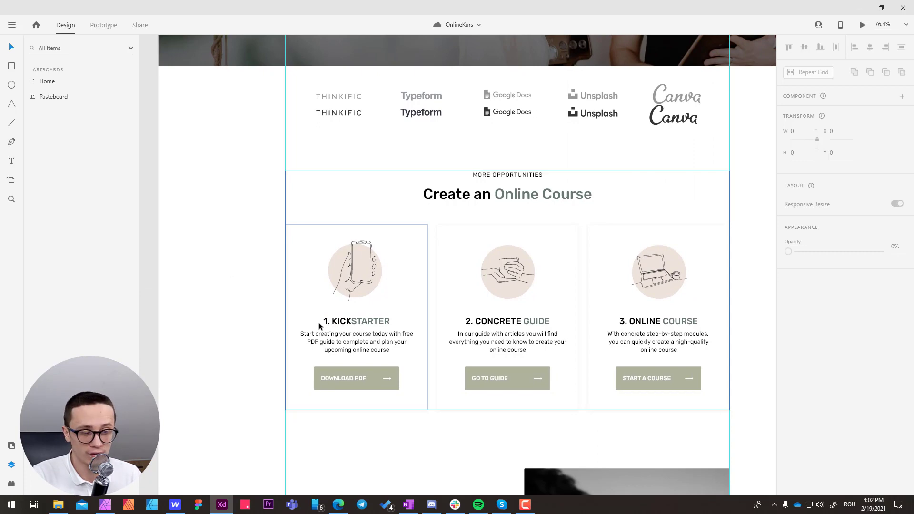
{"action": "key", "text": "alt+Tab"}
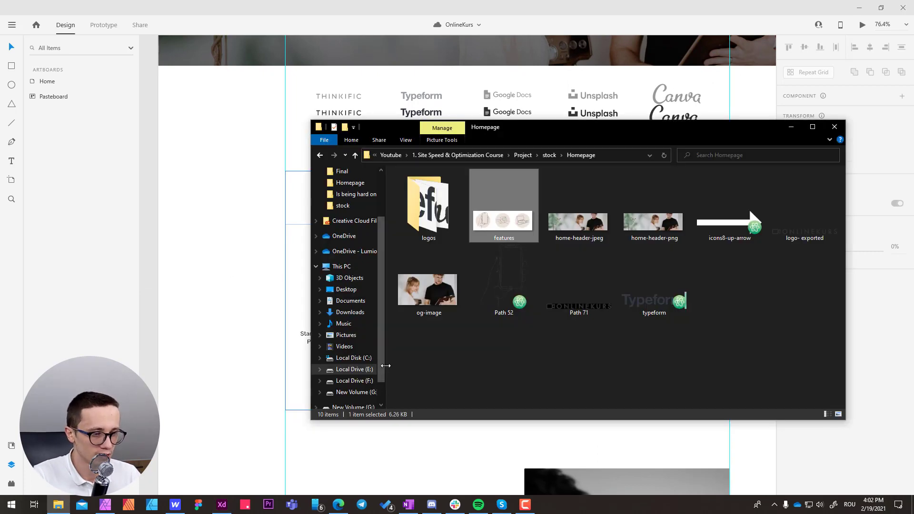
{"action": "key", "text": "alt+Tab"}
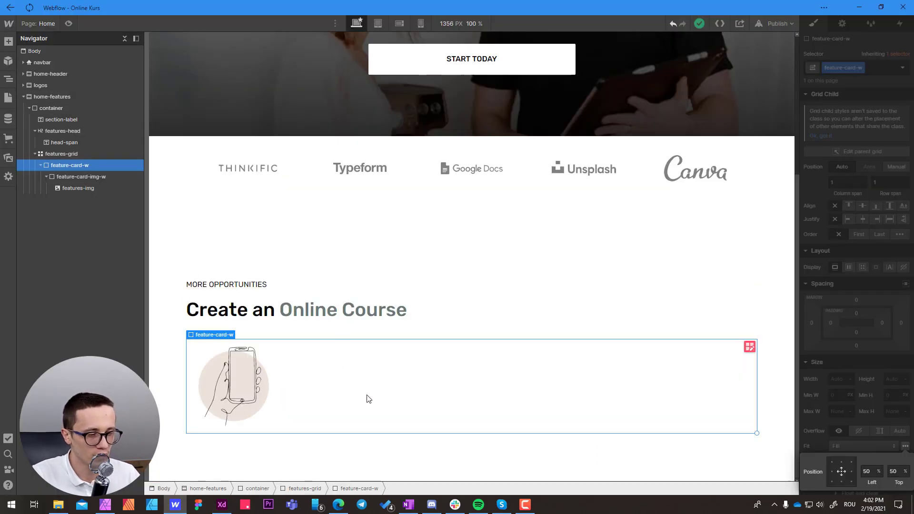
- Add a heading inside the feature-card-w block and make it an H3
{"action": "key", "text": "ctrl+e"}
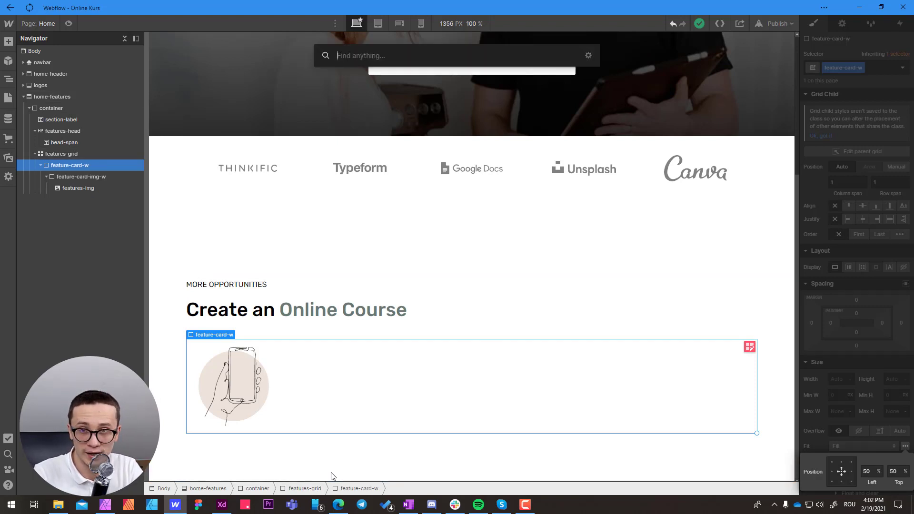
{"action": "type", "text": "head"}
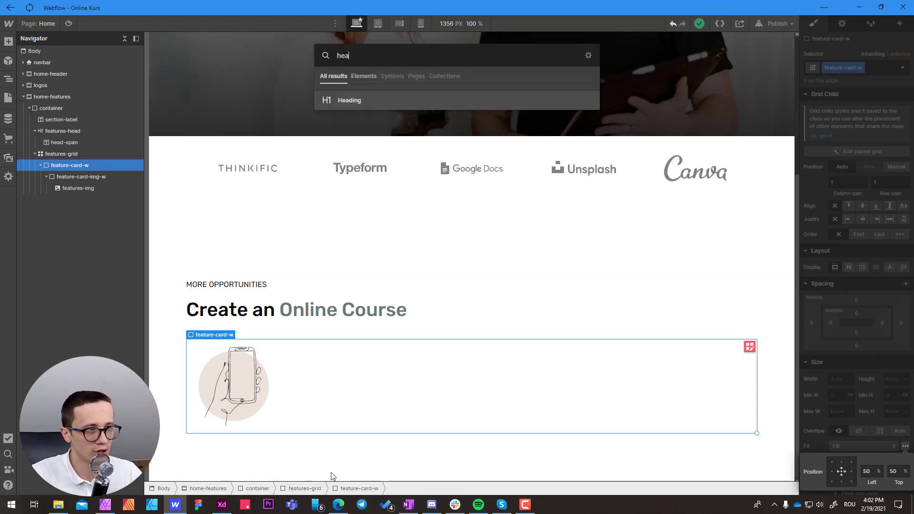
{"action": "key", "text": "Return"}
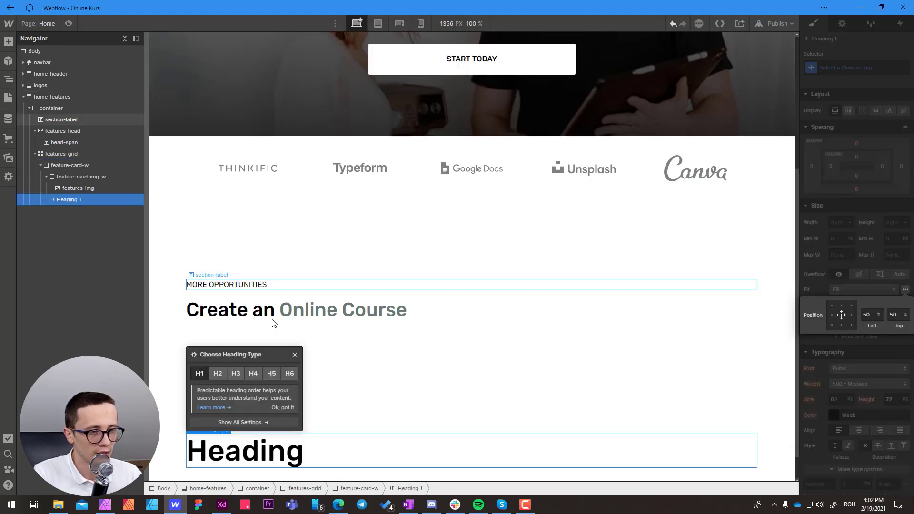
{"action": "left_click", "coordinate": [235, 375]}
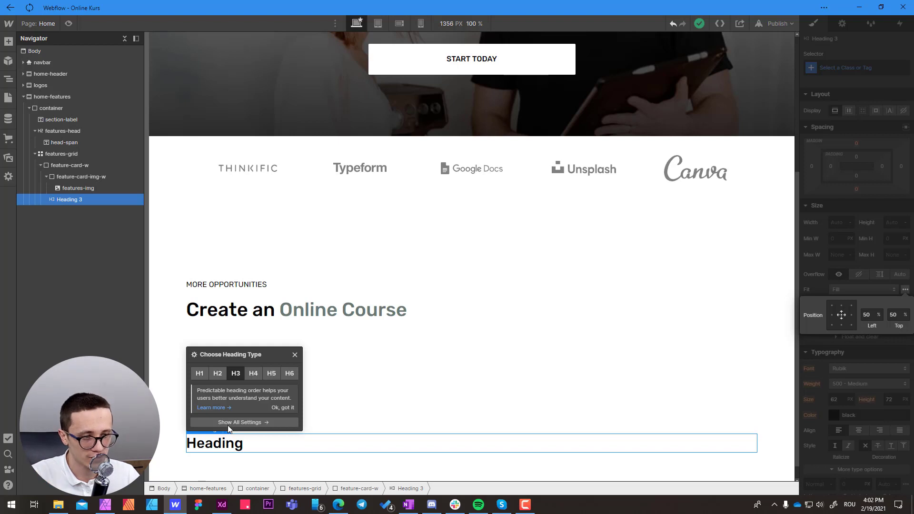
{"action": "left_click", "coordinate": [294, 353]}
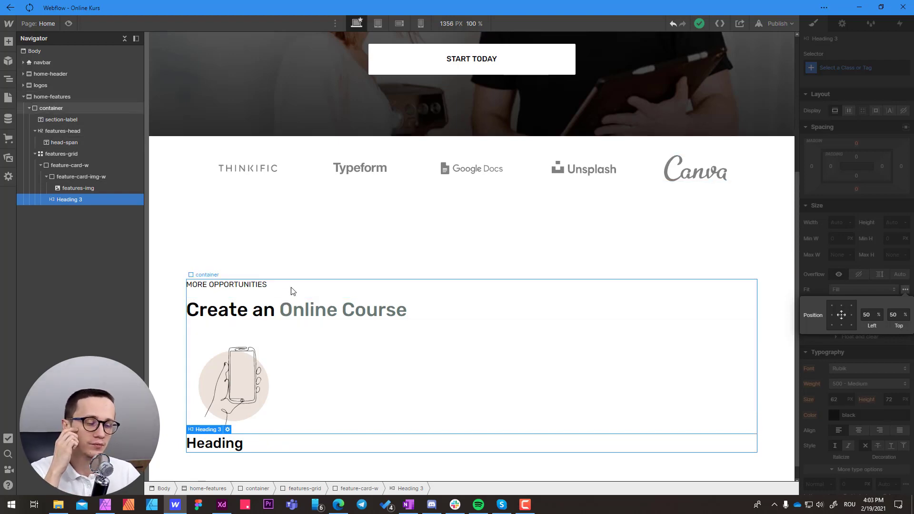
- Take the first card's title from the Adobe XD design and replace the Webflow heading's text with "1. Kickstarter"
{"action": "key", "text": "alt+Tab"}
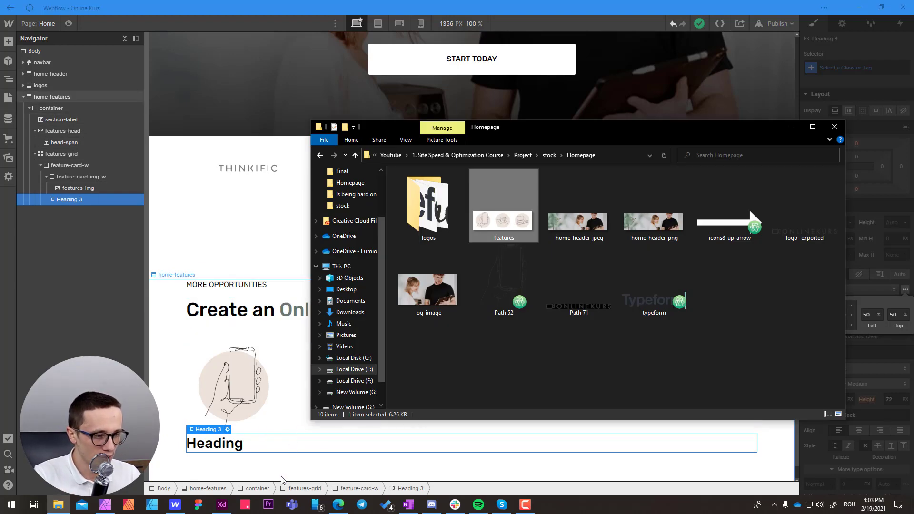
{"action": "left_click", "coordinate": [221, 504]}
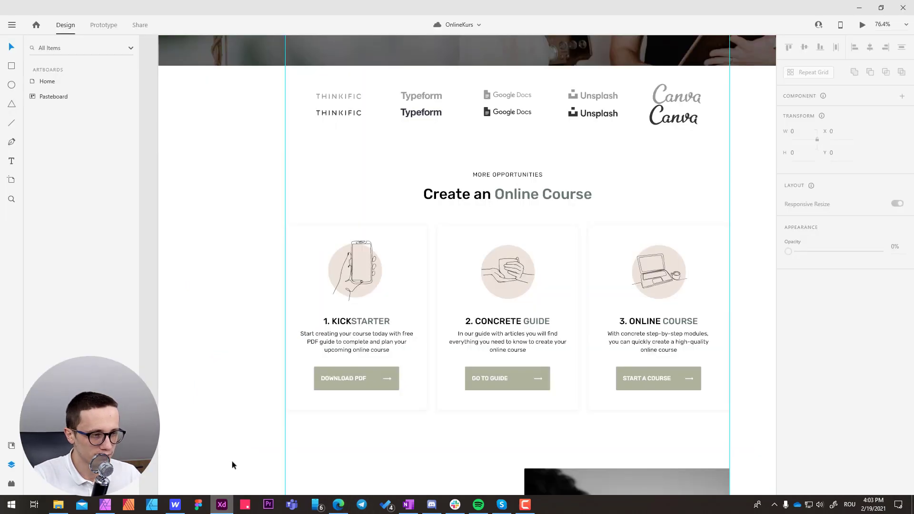
{"action": "double_click", "coordinate": [344, 323]}
{"action": "double_click", "coordinate": [345, 323]}
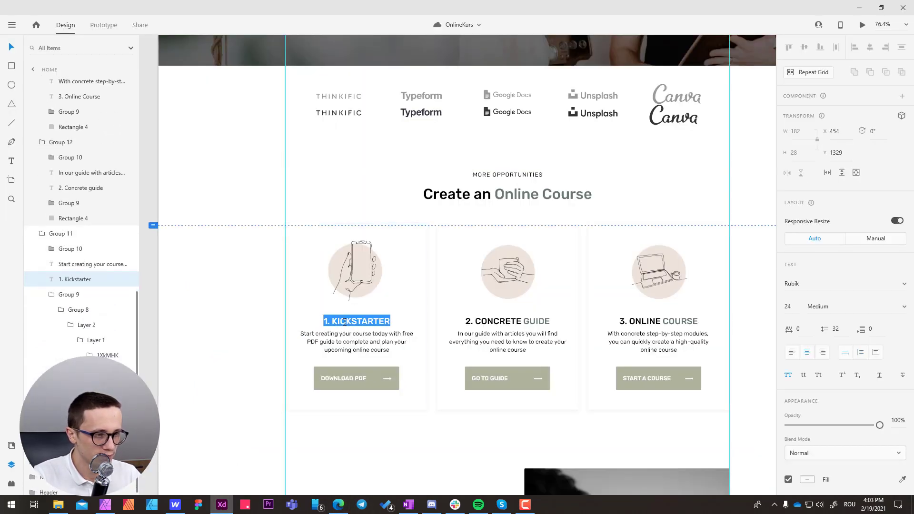
{"action": "key", "text": "alt+Tab"}
{"action": "key", "text": "alt+Tab"}
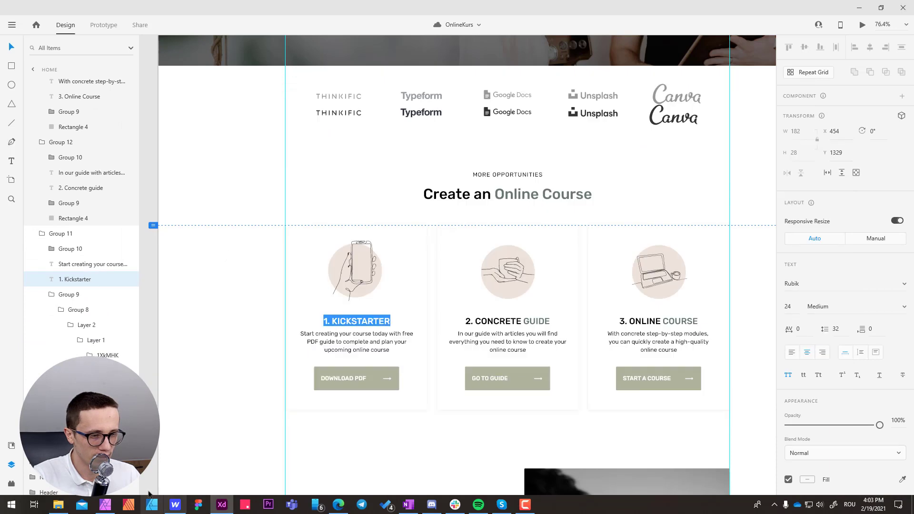
{"action": "left_click", "coordinate": [175, 505]}
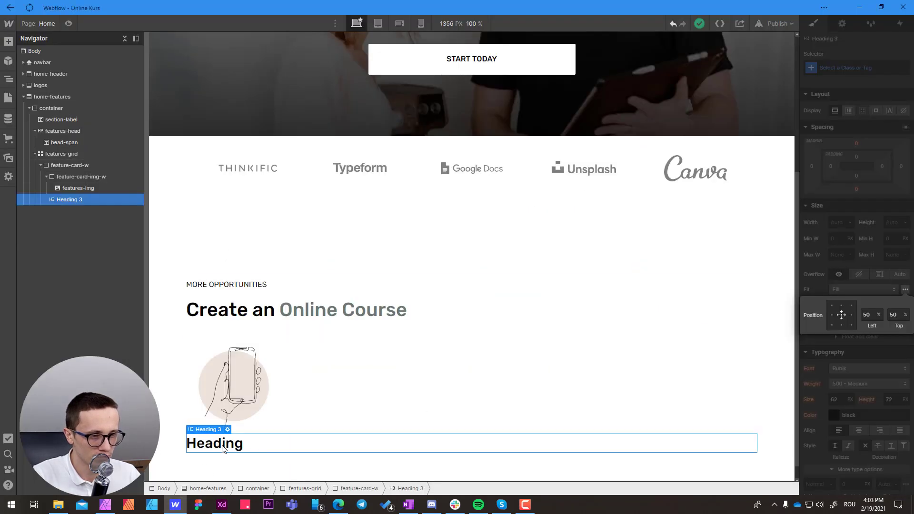
{"action": "double_click", "coordinate": [223, 445]}
{"action": "key", "text": "ctrl+a"}
{"action": "type", "text": "1. Kickstarter"}
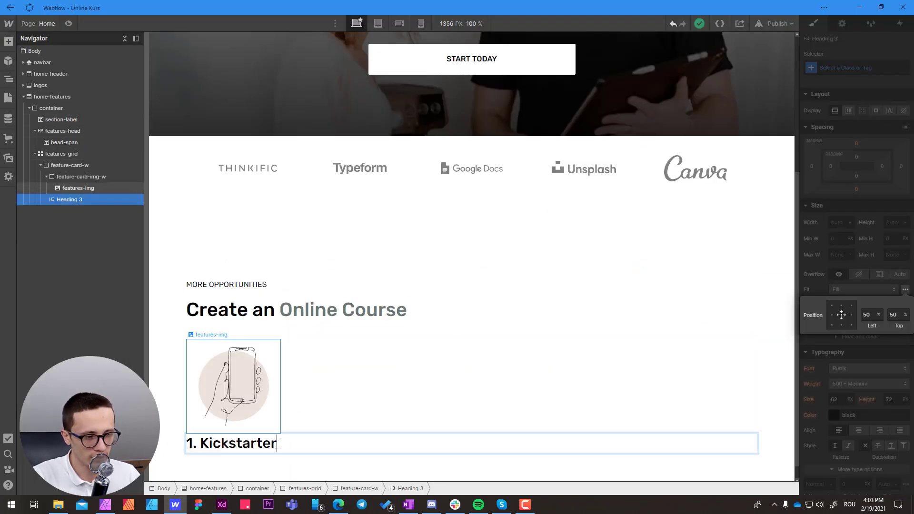
{"action": "key", "text": "Escape"}
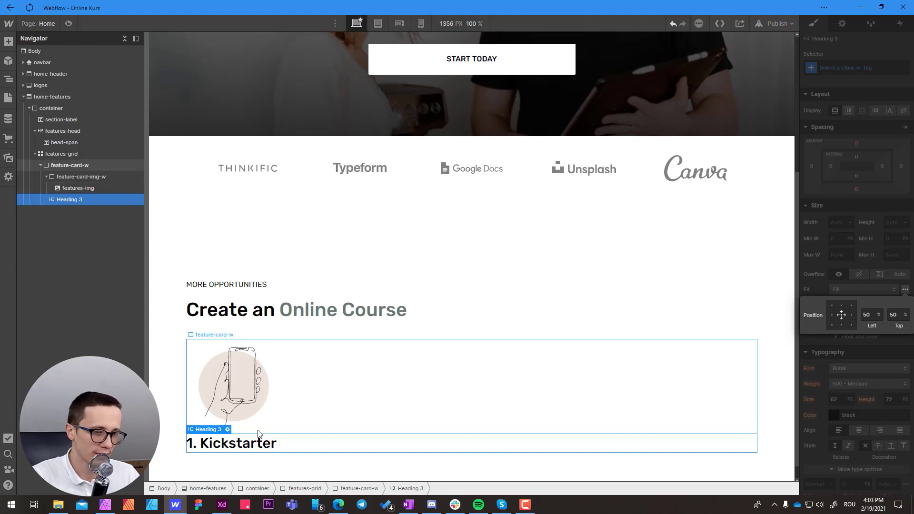
- Add a paragraph below the heading inside the feature-card-w block
{"action": "left_click", "coordinate": [361, 491]}
{"action": "key", "text": "ctrl+e"}
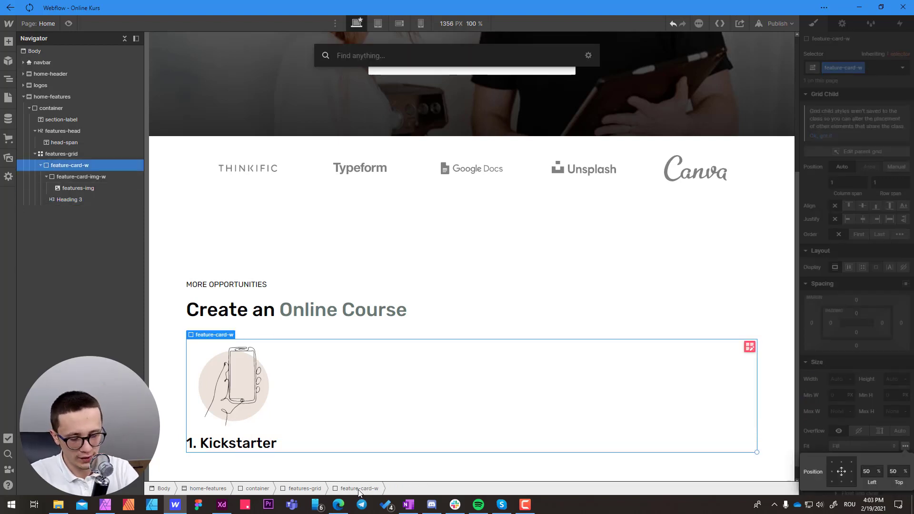
{"action": "type", "text": "para"}
{"action": "key", "text": "Return"}
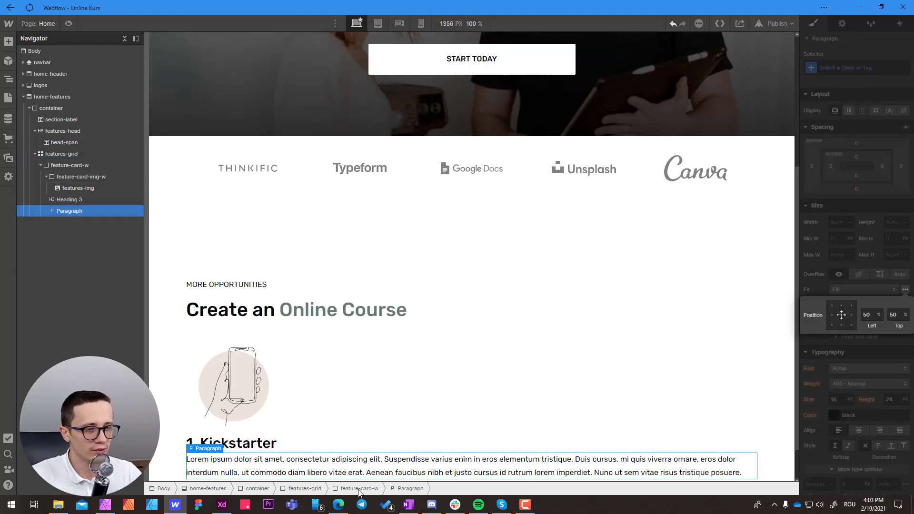
- Copy the first card's description from Adobe XD, replace the Webflow paragraph's placeholder text with it, and select the feature-card-w block
{"action": "left_click", "coordinate": [221, 506]}
{"action": "left_click", "coordinate": [350, 339]}
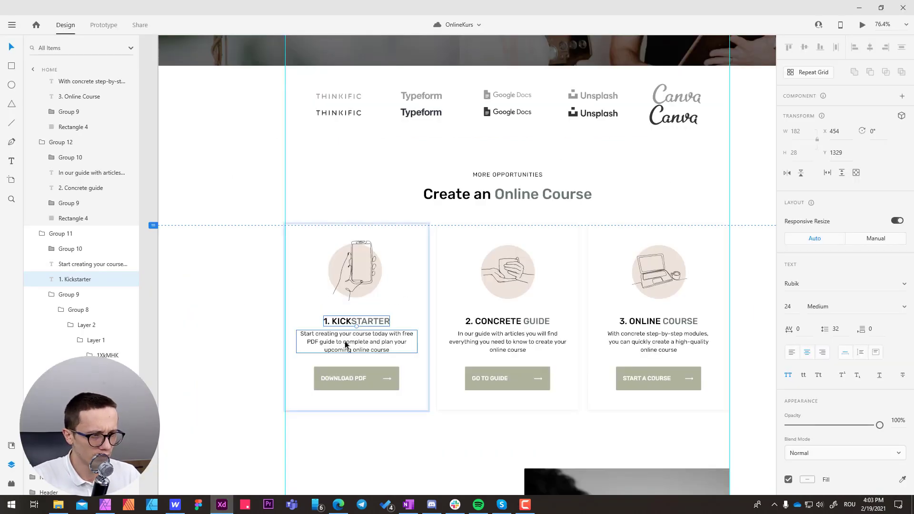
{"action": "double_click", "coordinate": [353, 342]}
{"action": "key", "text": "ctrl+c"}
{"action": "left_click", "coordinate": [176, 505]}
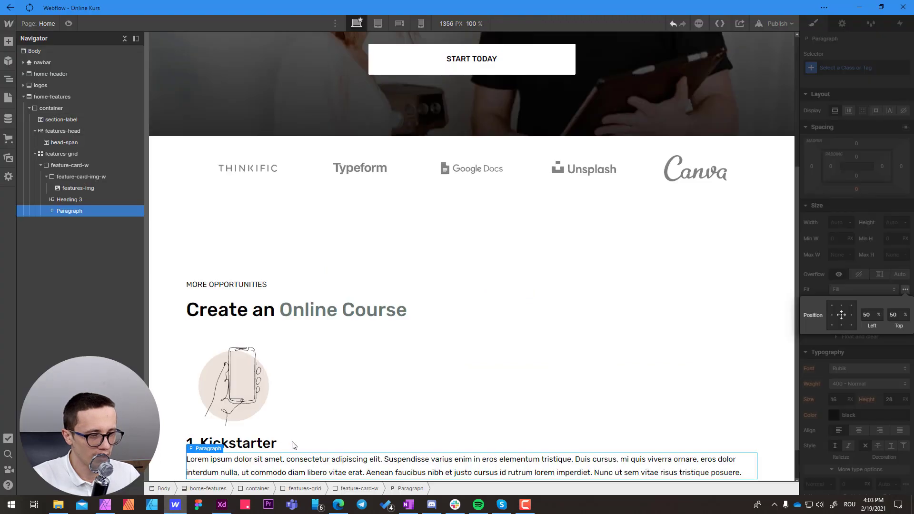
{"action": "key", "text": "ctrl+a"}
{"action": "key", "text": "ctrl+v"}
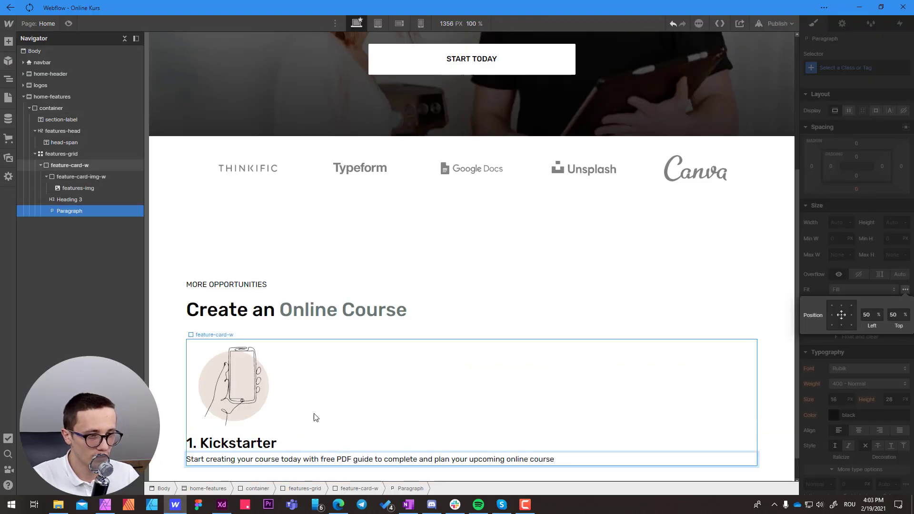
{"action": "left_click", "coordinate": [330, 401]}
{"action": "left_click", "coordinate": [262, 445]}
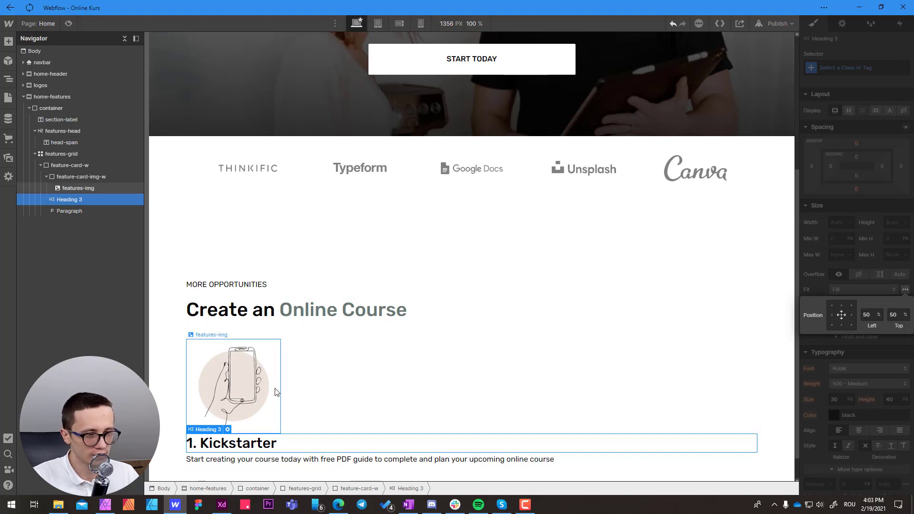
{"action": "left_click", "coordinate": [381, 390]}
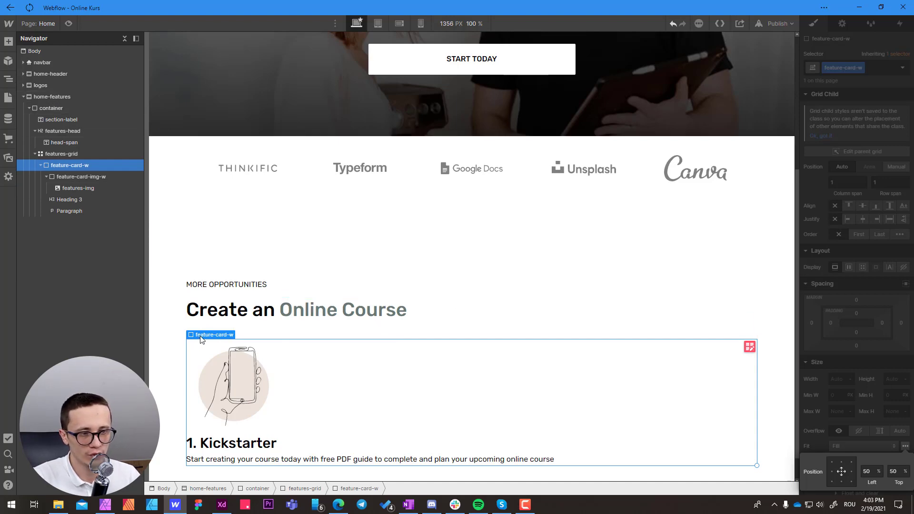
- Switch to Adobe XD and copy the hex color of the first card's border
{"action": "key", "text": "alt+Tab"}
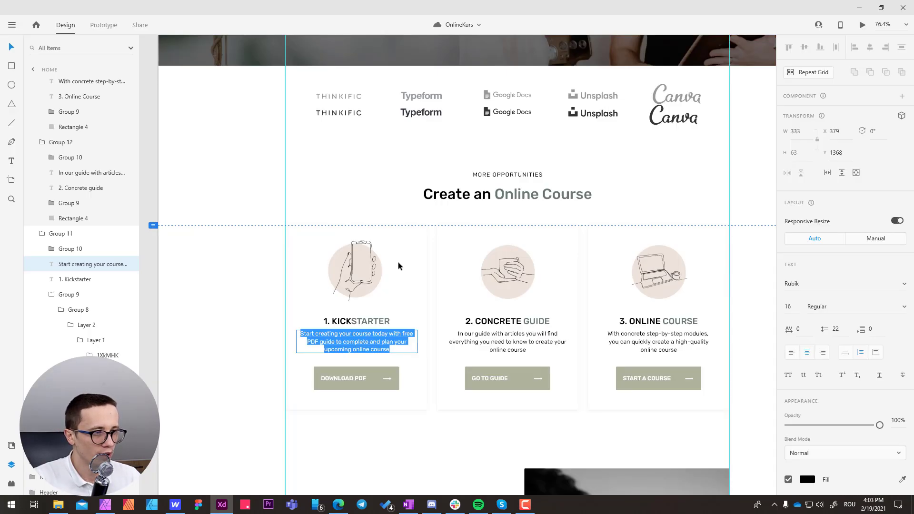
{"action": "left_click", "coordinate": [422, 277]}
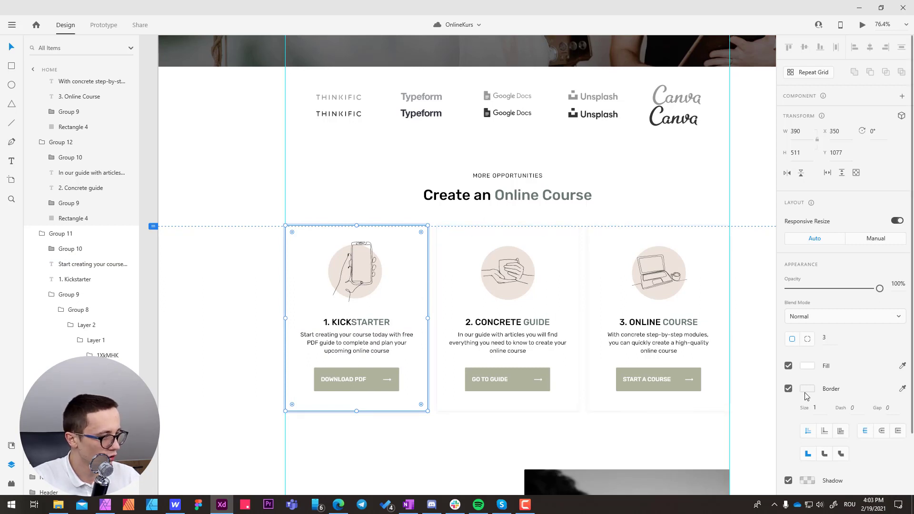
{"action": "left_click", "coordinate": [379, 210]}
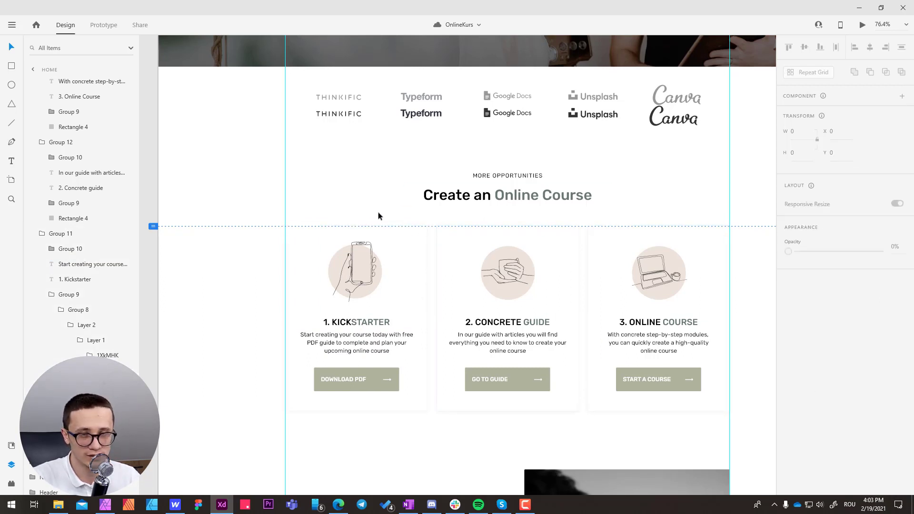
{"action": "left_click", "coordinate": [397, 250]}
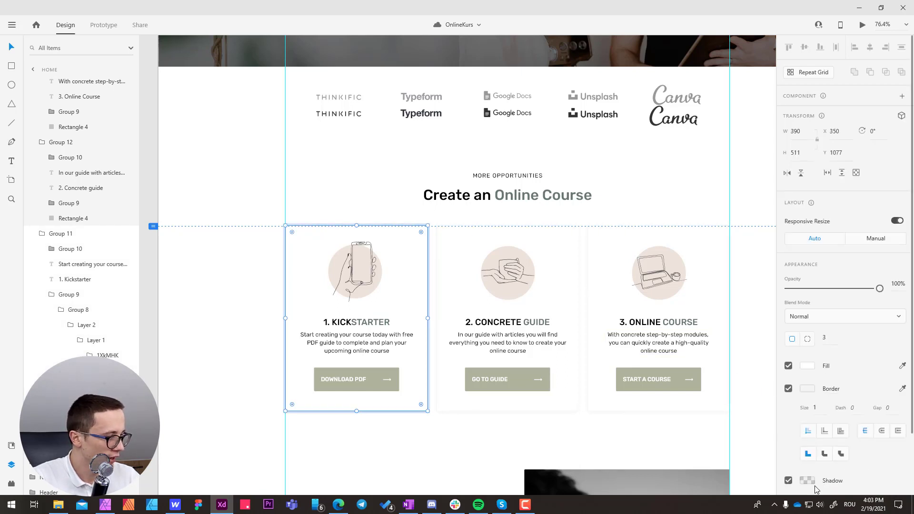
{"action": "key", "text": "super+a"}
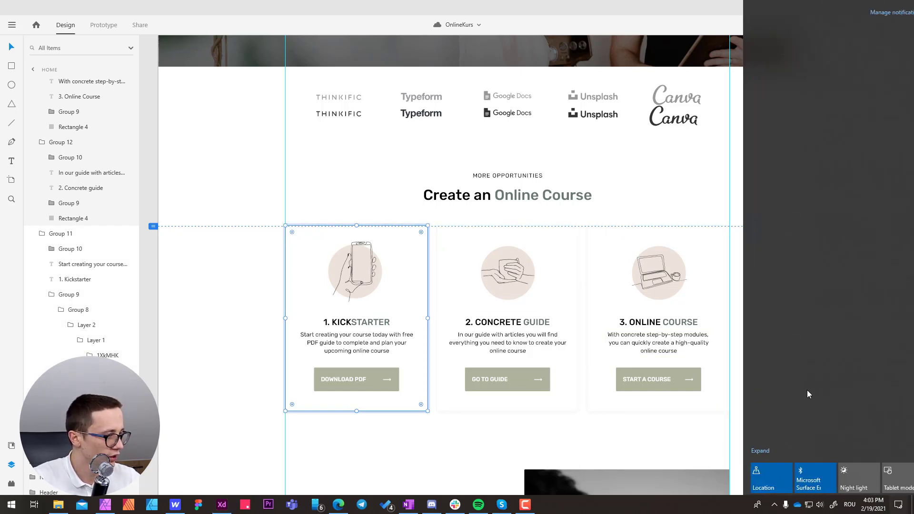
{"action": "key", "text": "Escape"}
{"action": "left_click", "coordinate": [807, 388]}
{"action": "key", "text": "ctrl+c"}
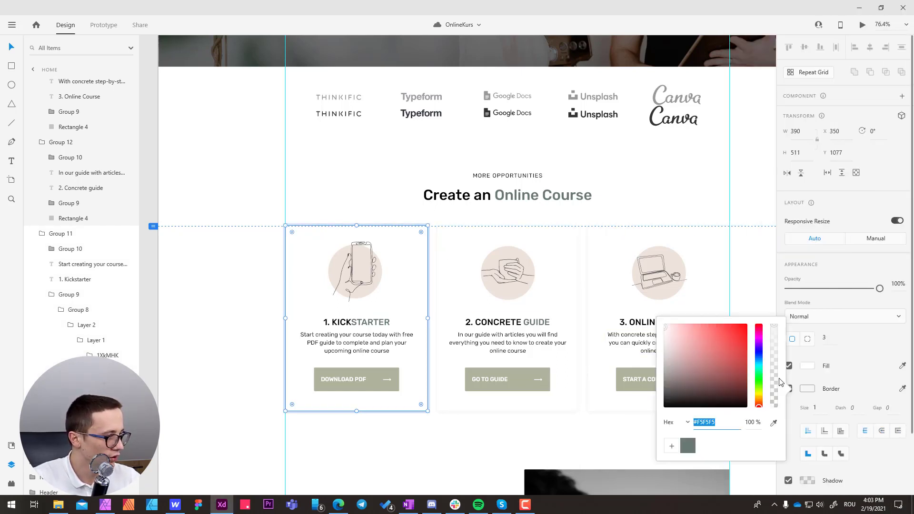
{"action": "left_click", "coordinate": [807, 388]}
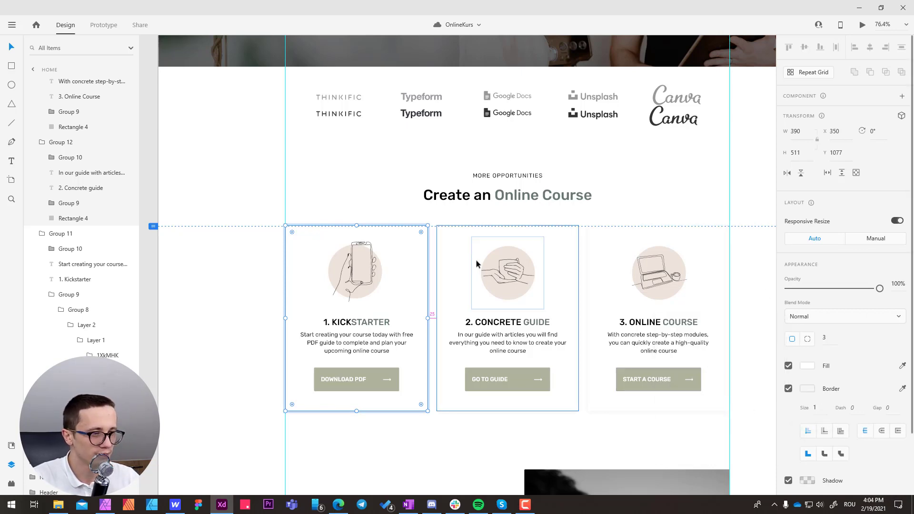
- Return to Webflow and give the feature-card-w block a solid 1 px border in #F5F5F5
{"action": "key", "text": "alt+Tab"}
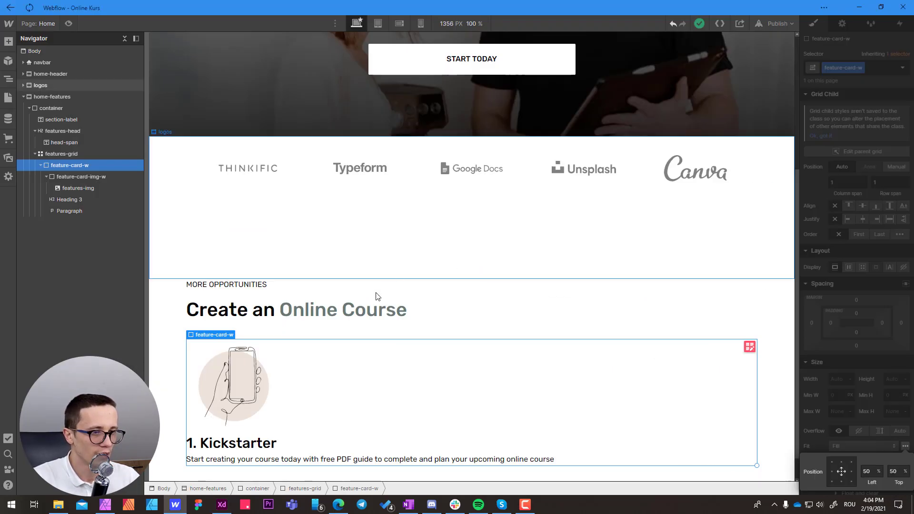
{"action": "left_click", "coordinate": [846, 357]}
{"action": "scroll", "coordinate": [882, 381], "scroll_direction": "down", "scroll_amount": 15}
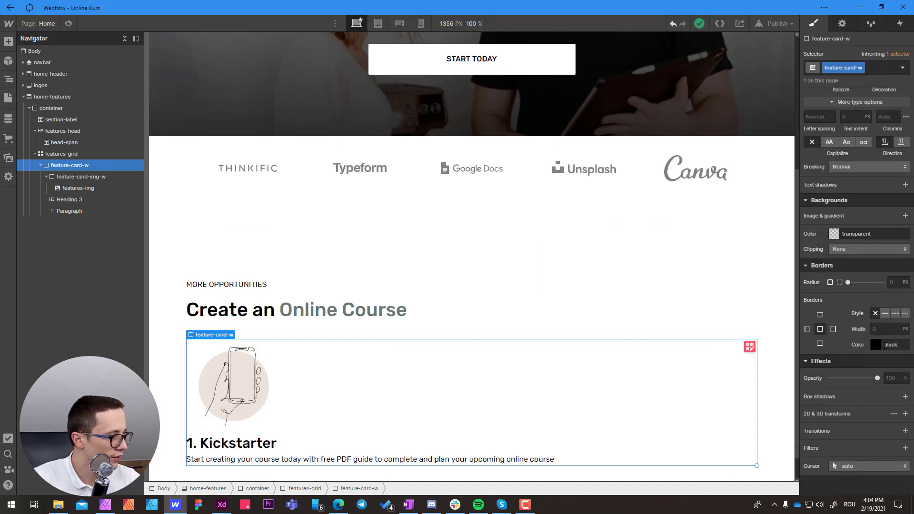
{"action": "left_click", "coordinate": [899, 344]}
{"action": "key", "text": "ctrl+v"}
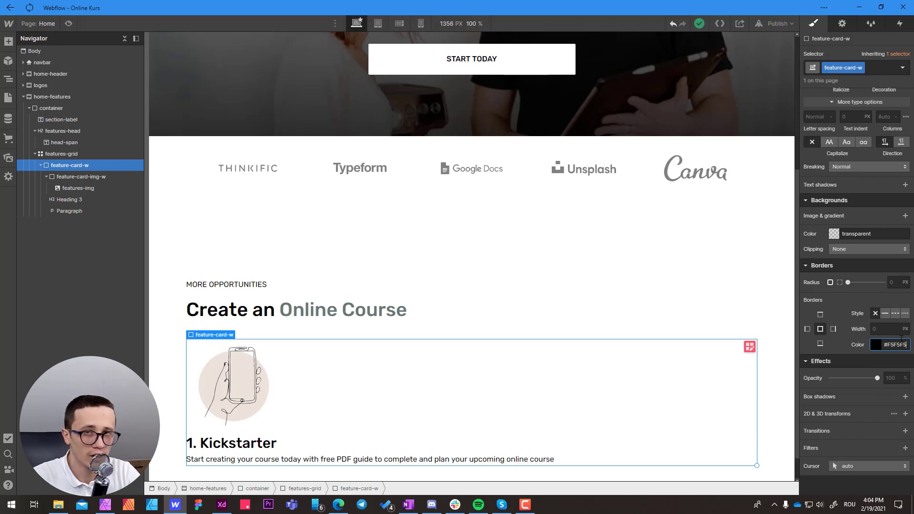
{"action": "key", "text": "Return"}
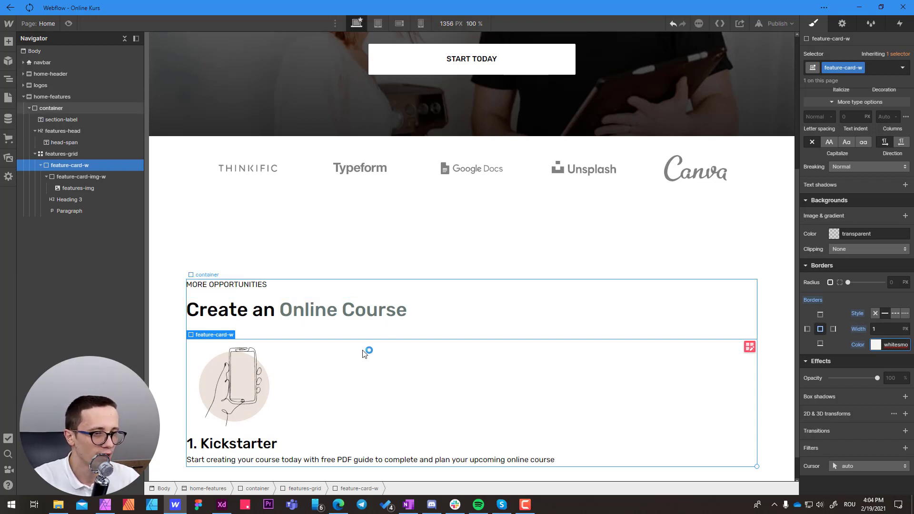
- Check the card's corner radius in Adobe XD and set the feature-card-w block's border radius to 5 px in Webflow
{"action": "key", "text": "alt+Tab"}
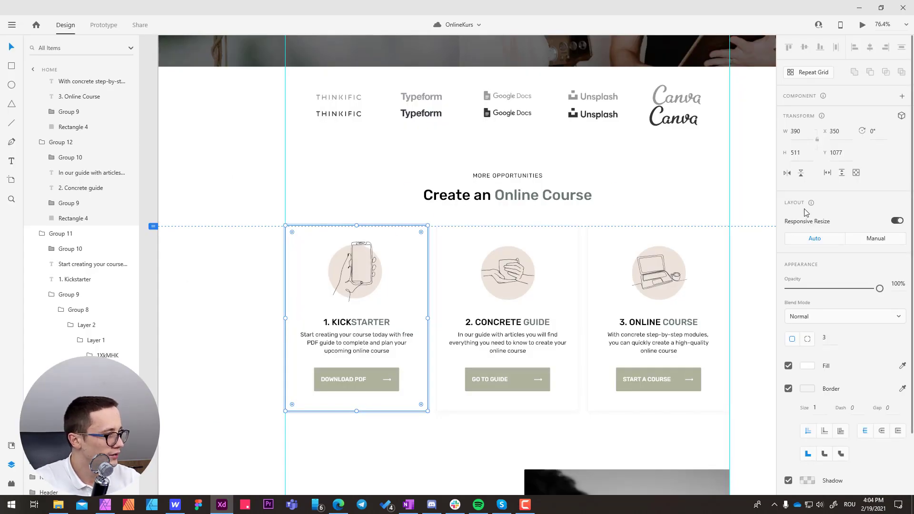
{"action": "type", "text": "3"}
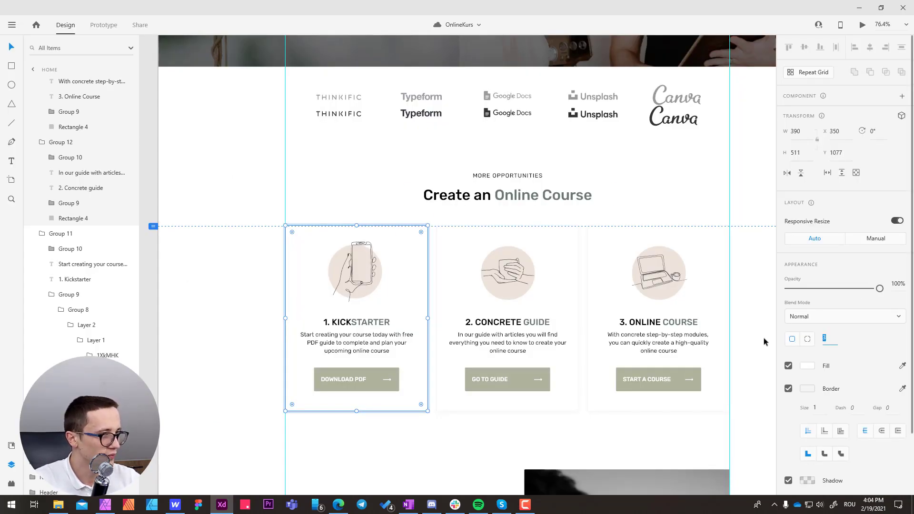
{"action": "key", "text": "alt+Tab"}
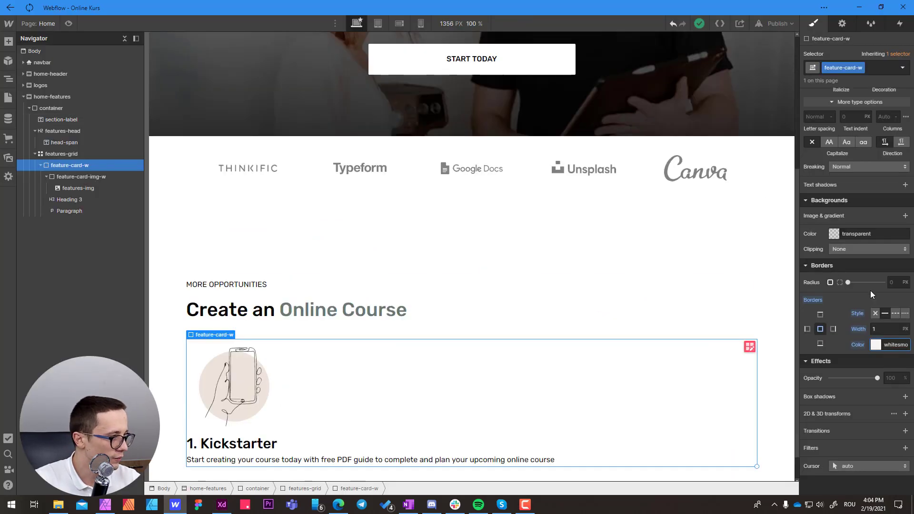
{"action": "left_click_drag", "start_coordinate": [890, 282], "coordinate": [901, 287]}
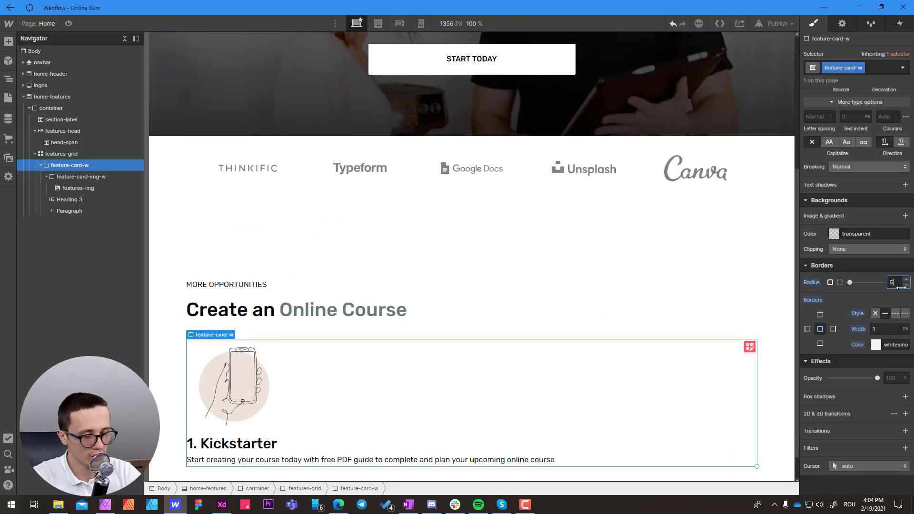
{"action": "key", "text": "ctrl+minus"}
{"action": "key", "text": "ctrl+minus"}
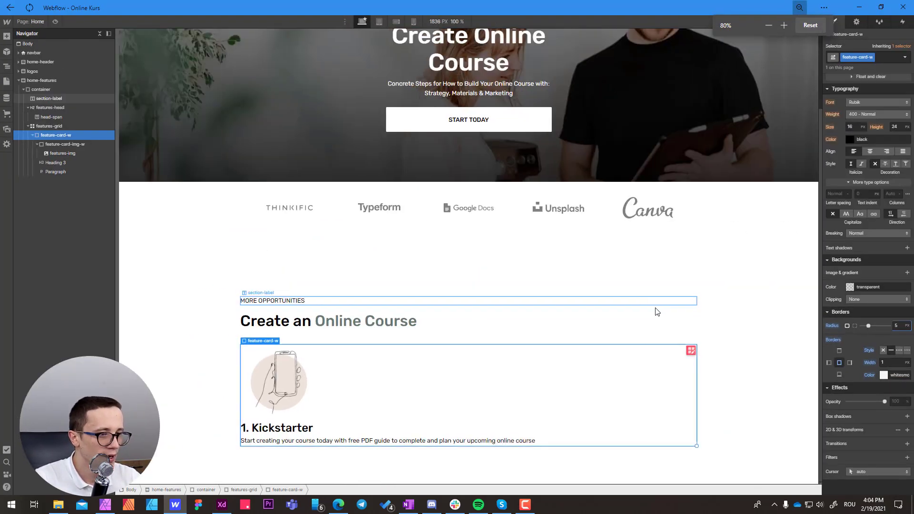
- Switch to Adobe XD and measure the first card's spacing above the illustration and below the download button
{"action": "left_click", "coordinate": [811, 25]}
{"action": "key", "text": "alt+Tab"}
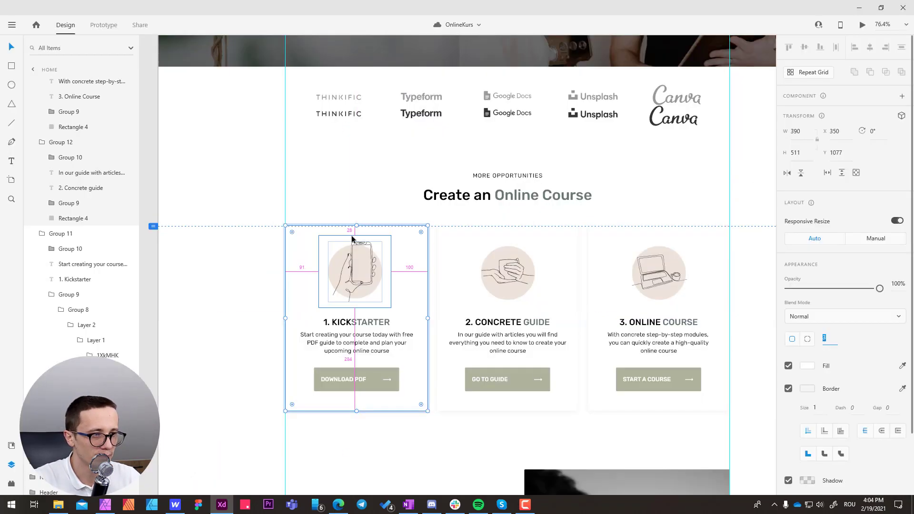
{"action": "double_click", "coordinate": [364, 254]}
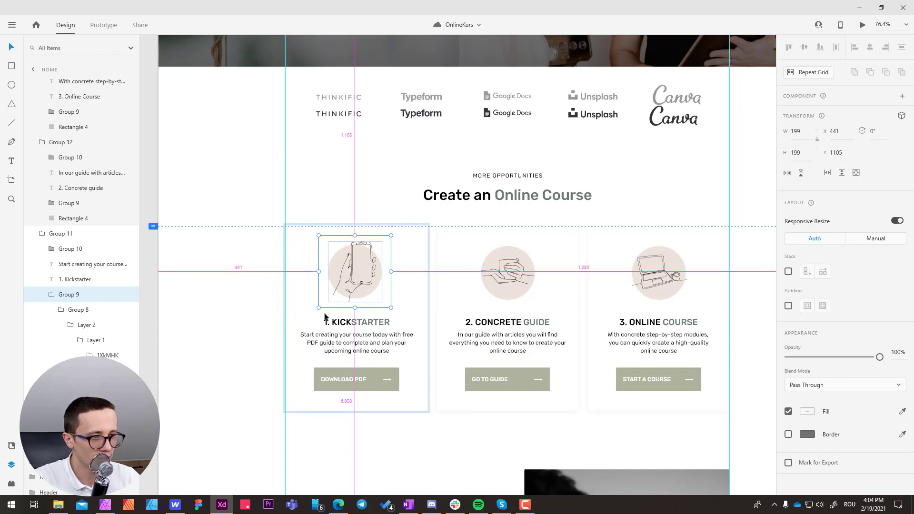
{"action": "left_click", "coordinate": [352, 378]}
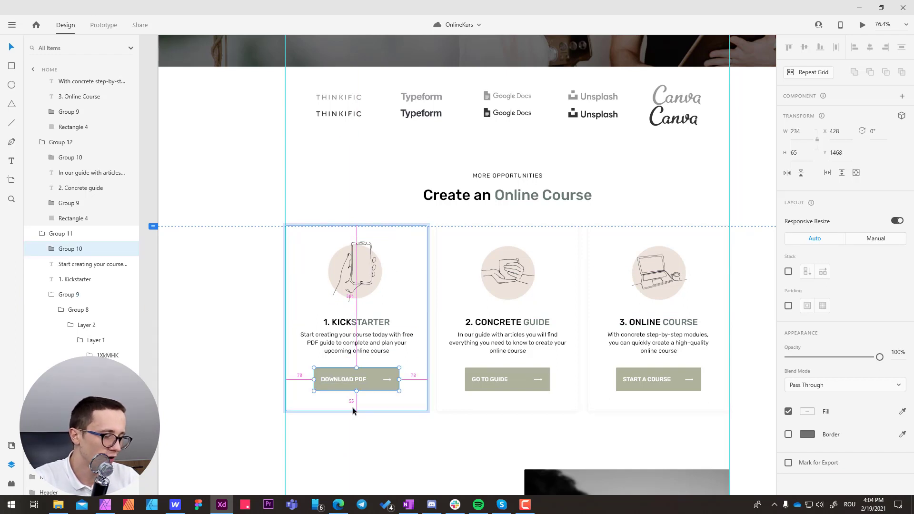
- Return to Webflow and set the feature-card-w block's top padding to 28 px and bottom padding to 54 px
{"action": "key", "text": "alt+Tab"}
{"action": "left_click", "coordinate": [856, 317]}
{"action": "type", "text": "28"}
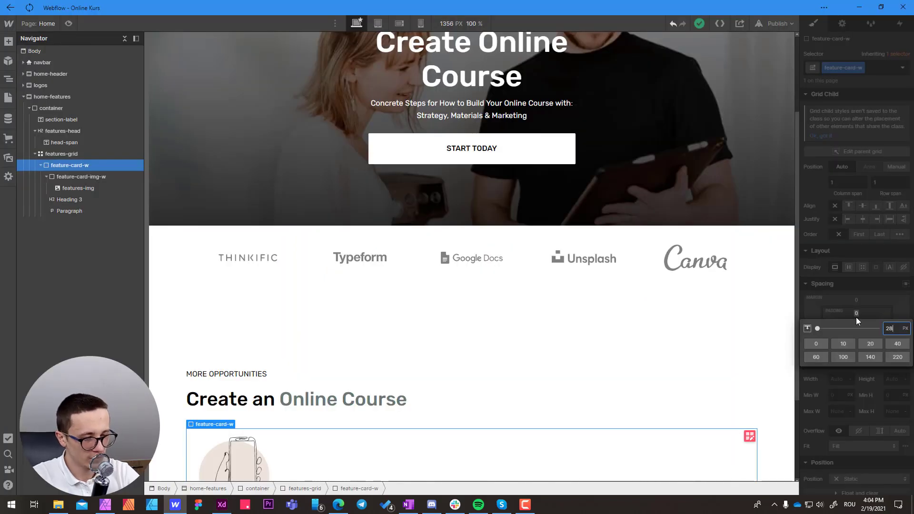
{"action": "key", "text": "Return"}
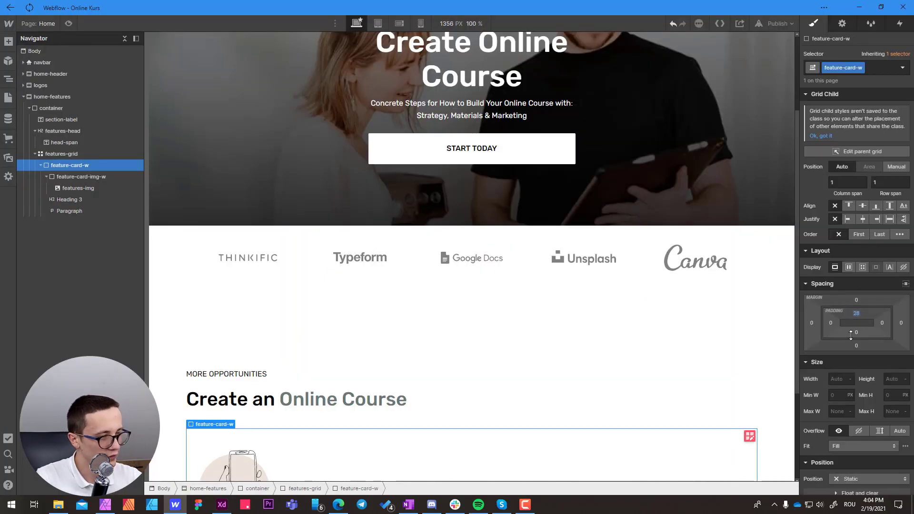
{"action": "left_click", "coordinate": [857, 333]}
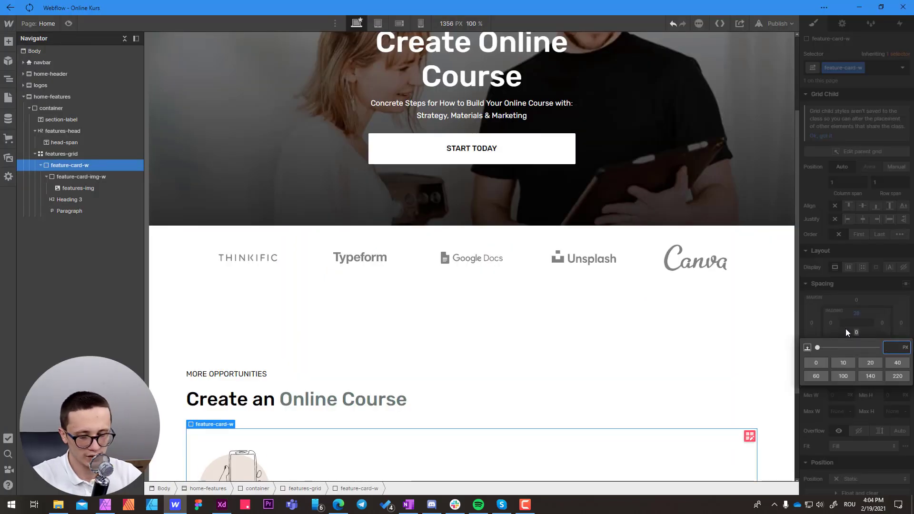
{"action": "type", "text": "54"}
{"action": "key", "text": "Return"}
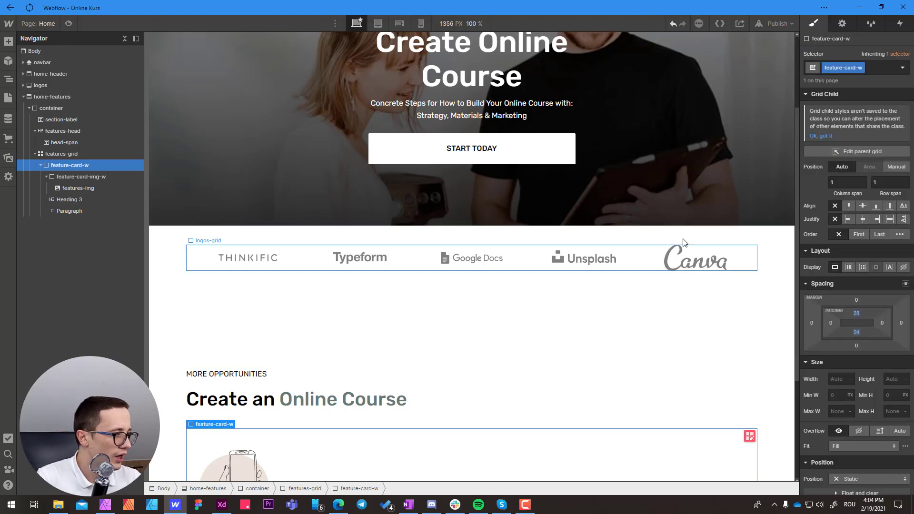
- Measure the description's side spacing in Adobe XD and set the feature-card-w block's left and right padding to 28 px in Webflow
{"action": "key", "text": "alt+Tab"}
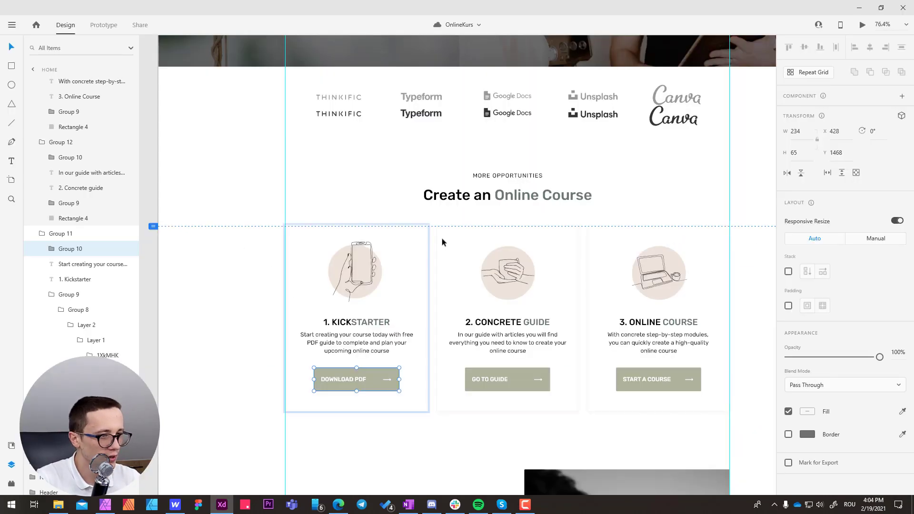
{"action": "double_click", "coordinate": [393, 338]}
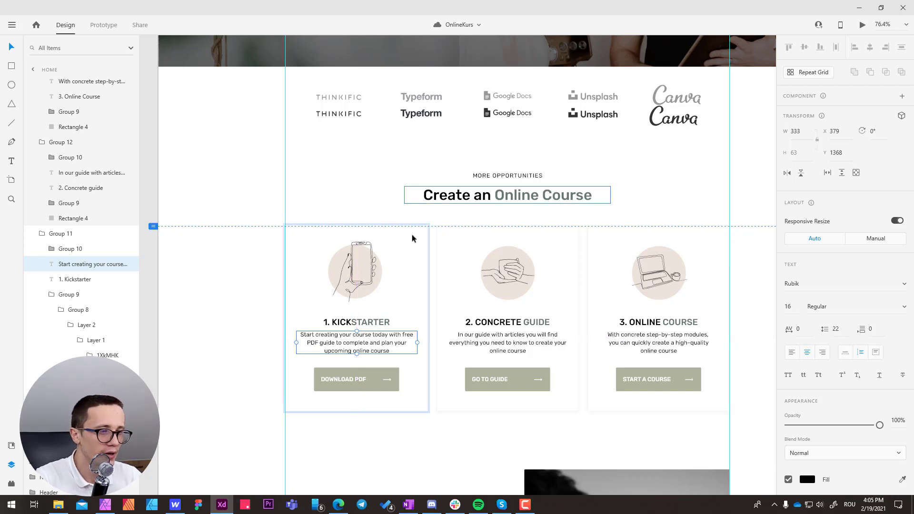
{"action": "key", "text": "alt"}
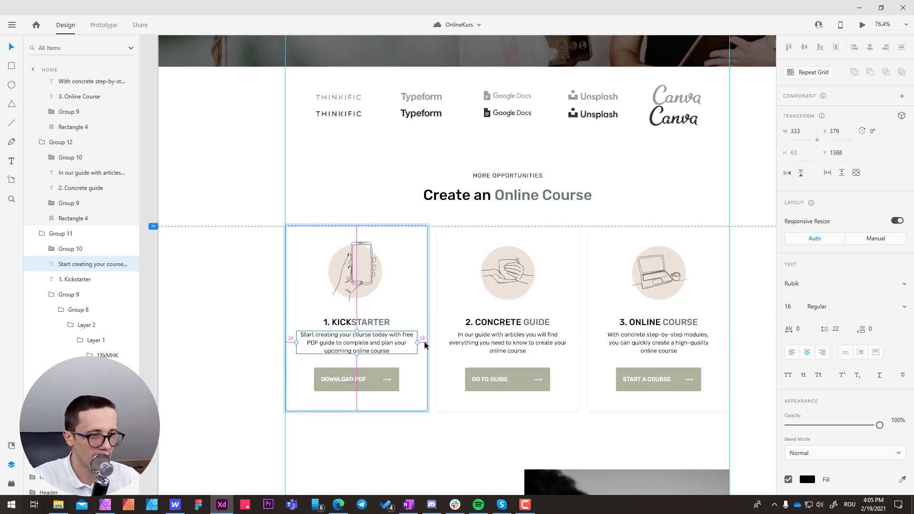
{"action": "key", "text": "alt+Tab"}
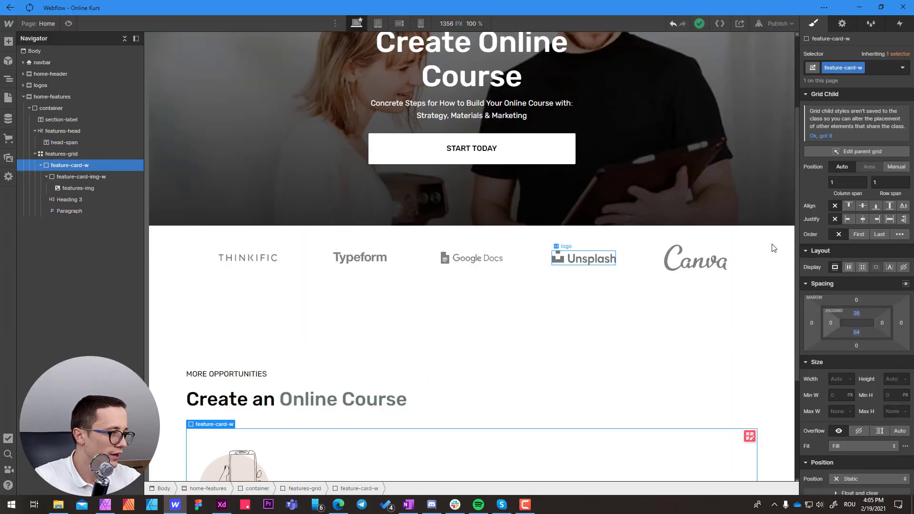
{"action": "left_click_drag", "start_coordinate": [829, 324], "coordinate": [841, 324]}
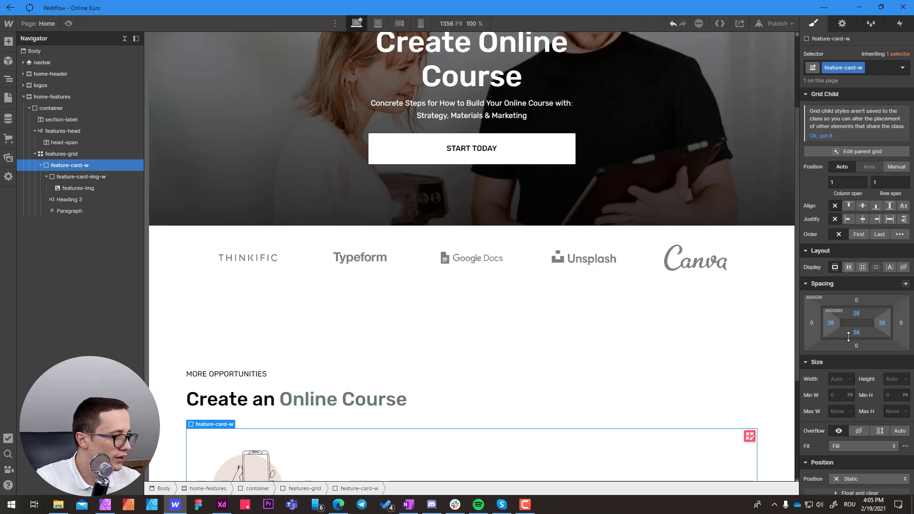
- Make the feature-card-w block a vertical flex layout with its children centered in both align and justify
{"action": "scroll", "coordinate": [417, 398], "scroll_direction": "down", "scroll_amount": 3}
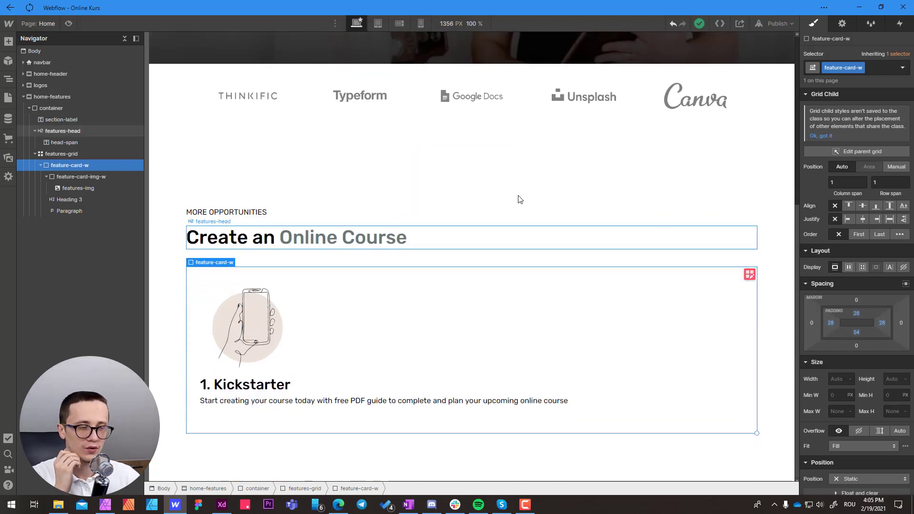
{"action": "left_click", "coordinate": [849, 267]}
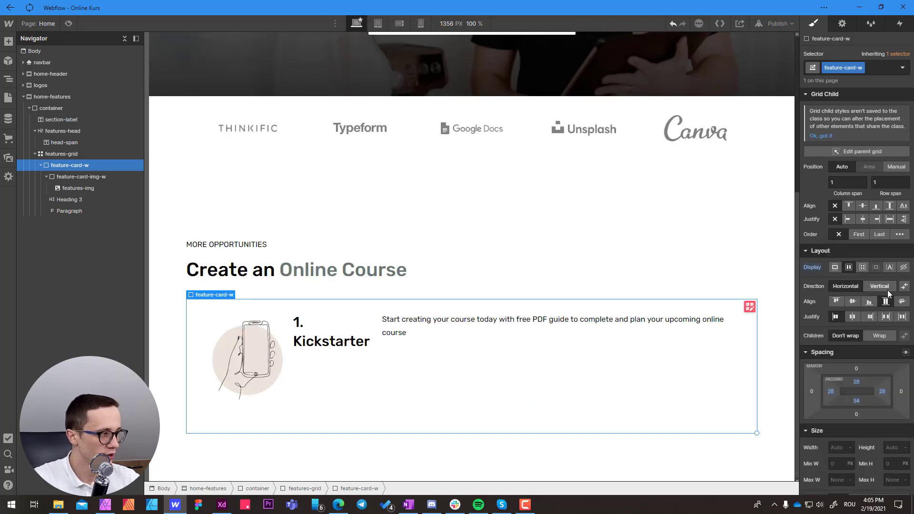
{"action": "left_click", "coordinate": [887, 288]}
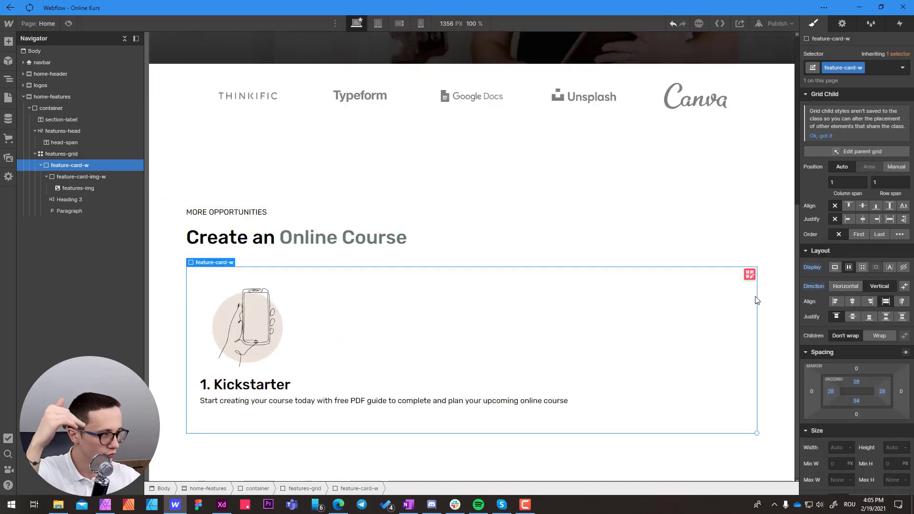
{"action": "left_click", "coordinate": [852, 301]}
{"action": "left_click", "coordinate": [853, 316]}
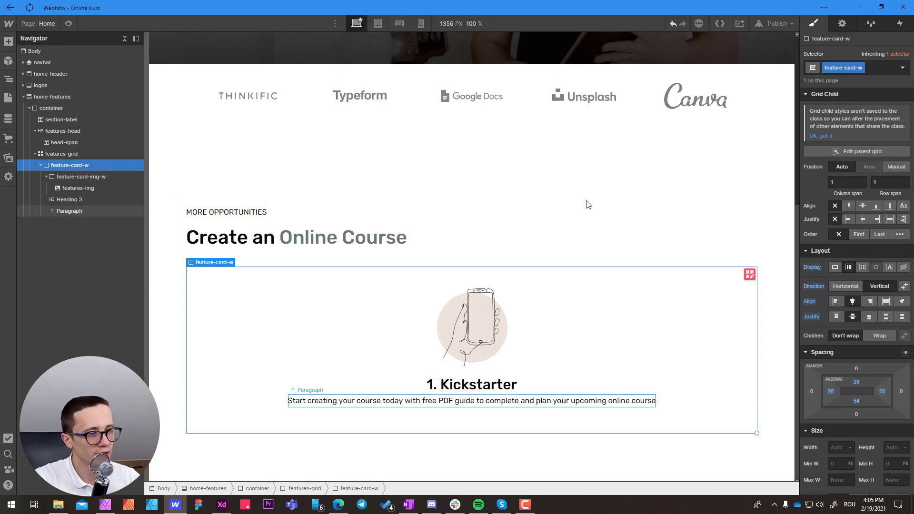
- Examine the first card's button and the spacing between its description and illustration in Adobe XD, and return to Webflow
{"action": "key", "text": "alt+Tab"}
{"action": "scroll", "coordinate": [357, 357], "scroll_direction": "down", "scroll_amount": 2}
{"action": "left_click", "coordinate": [347, 334]}
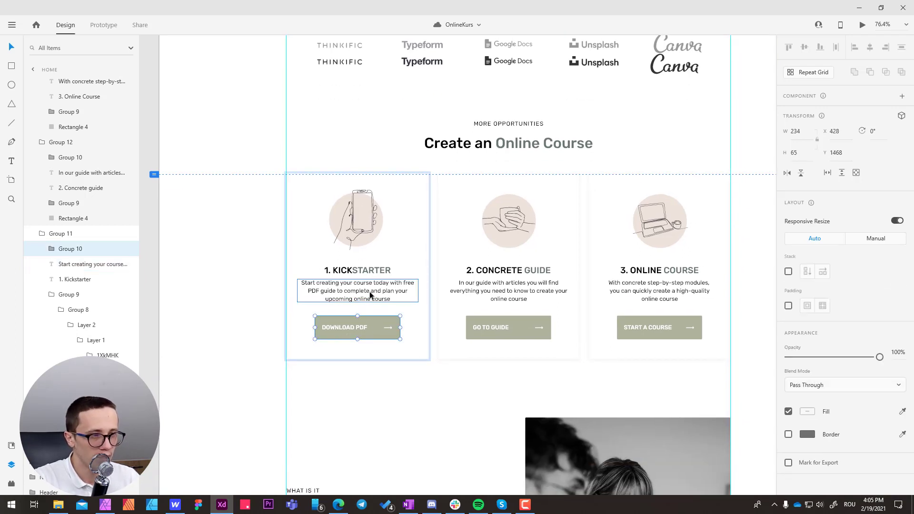
{"action": "left_click", "coordinate": [351, 296]}
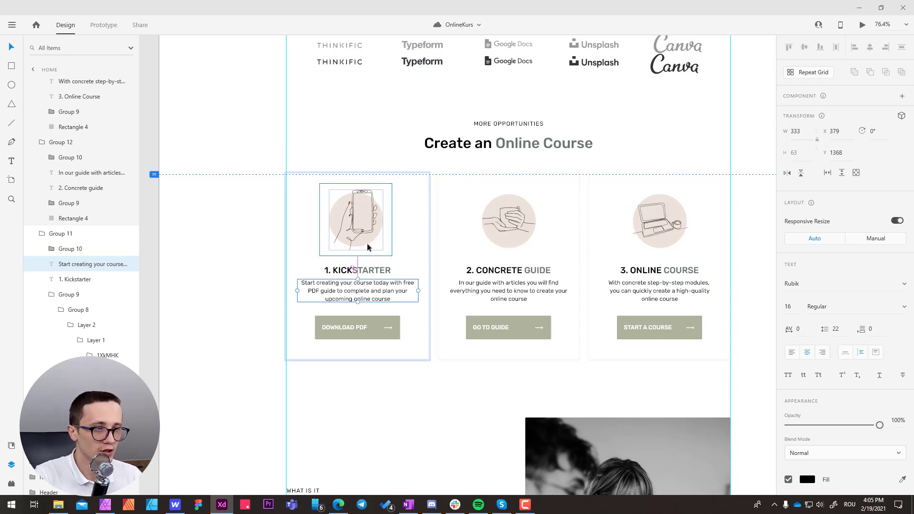
{"action": "key", "text": "alt+Tab"}
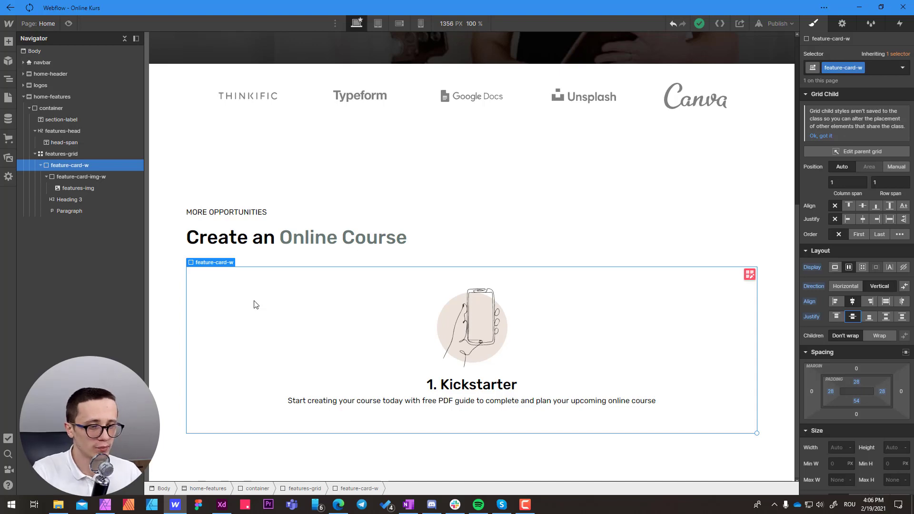
- Switch to Adobe XD and group the first card's illustration, heading and description, keeping the download button separate
{"action": "left_click", "coordinate": [222, 505]}
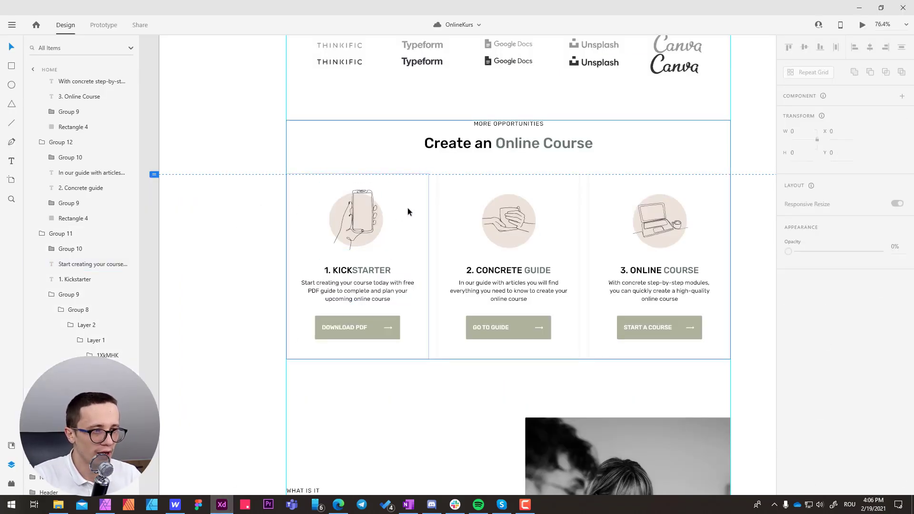
{"action": "double_click", "coordinate": [358, 216]}
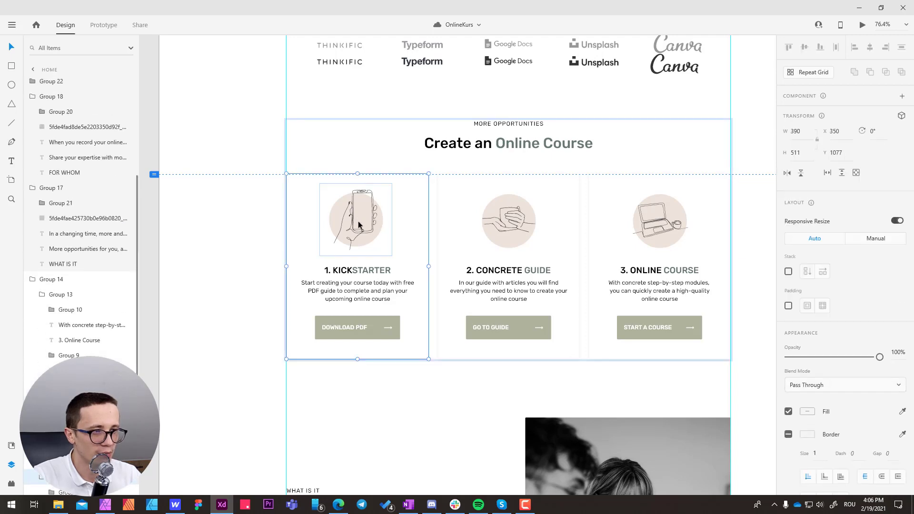
{"action": "double_click", "coordinate": [358, 224]}
{"action": "left_click", "coordinate": [367, 270], "text": "shift"}
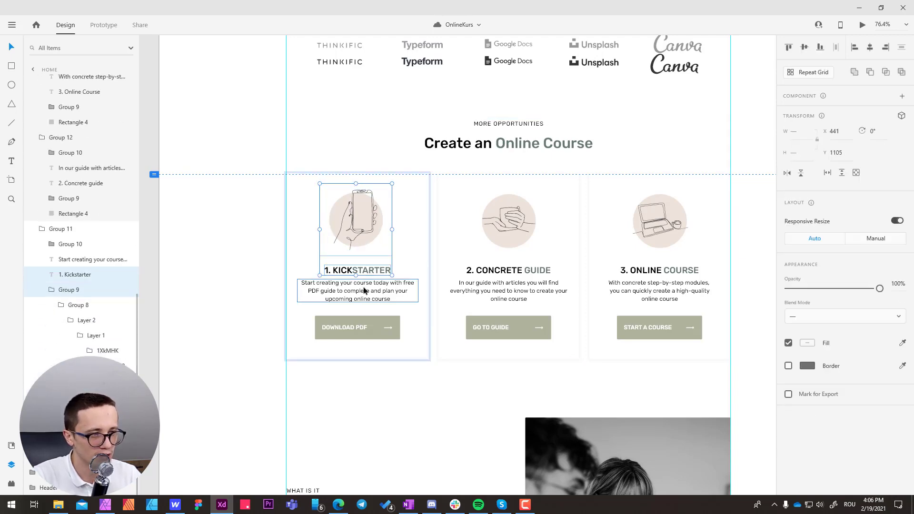
{"action": "left_click", "coordinate": [364, 291], "text": "shift"}
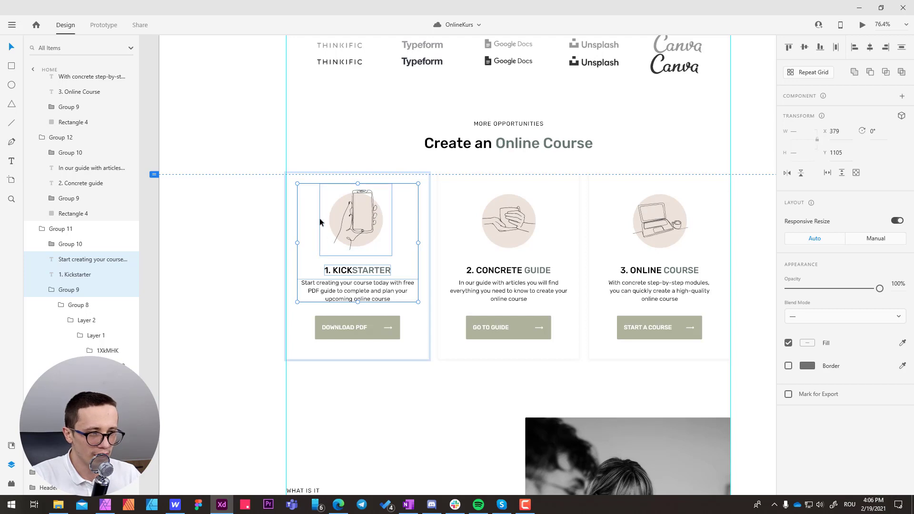
{"action": "left_click", "coordinate": [381, 199]}
{"action": "left_click", "coordinate": [342, 329]}
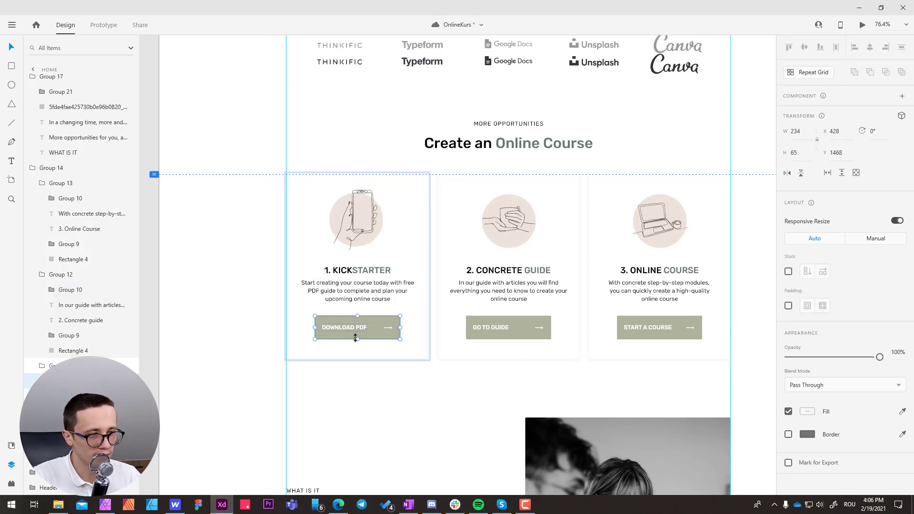
{"action": "left_click", "coordinate": [358, 361]}
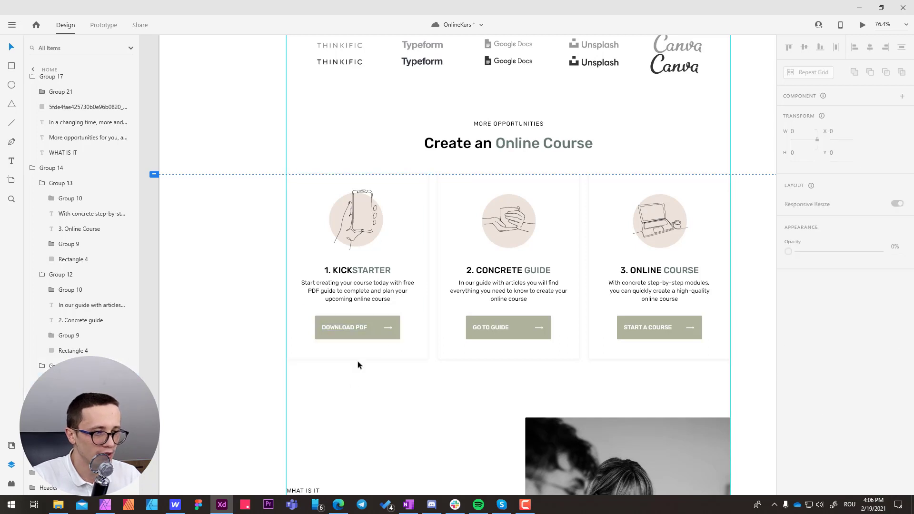
- Test how the first card stretches by resizing its height to 628 and back down to 542
{"action": "double_click", "coordinate": [363, 347]}
{"action": "left_click_drag", "start_coordinate": [355, 362], "coordinate": [359, 402]}
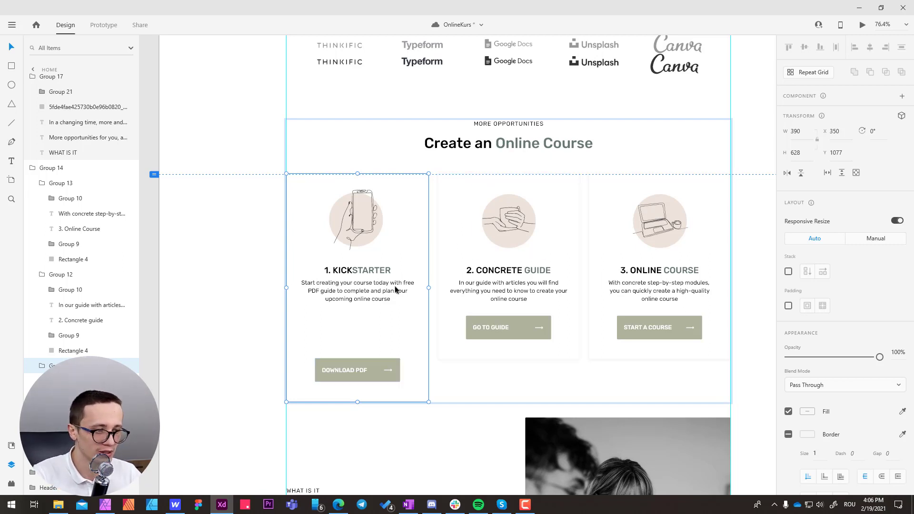
{"action": "left_click_drag", "start_coordinate": [358, 402], "coordinate": [358, 370]}
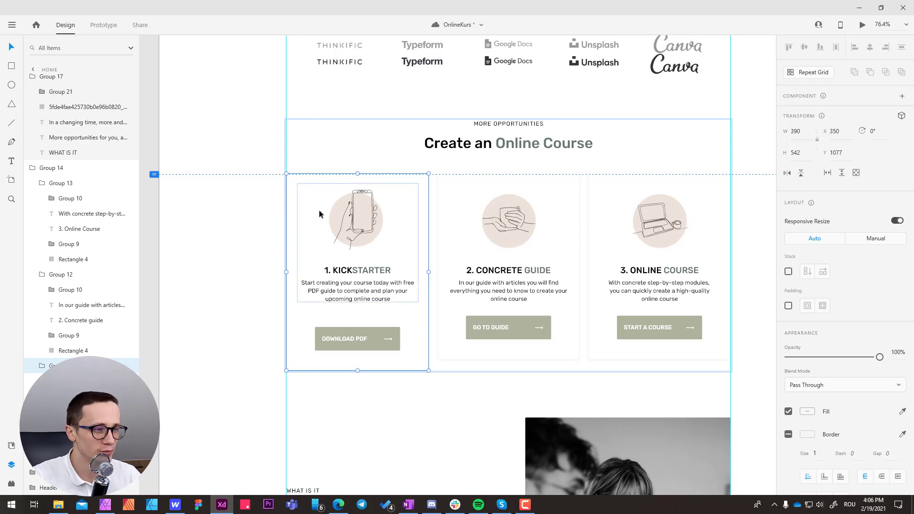
- Return to Webflow and add a Div Block inside the feature-card-w block
{"action": "key", "text": "alt+Tab"}
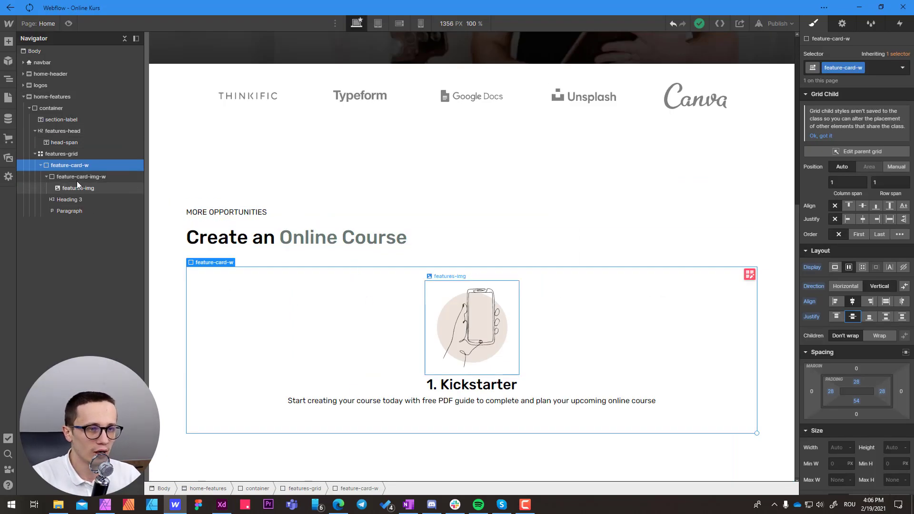
{"action": "left_click", "coordinate": [47, 176]}
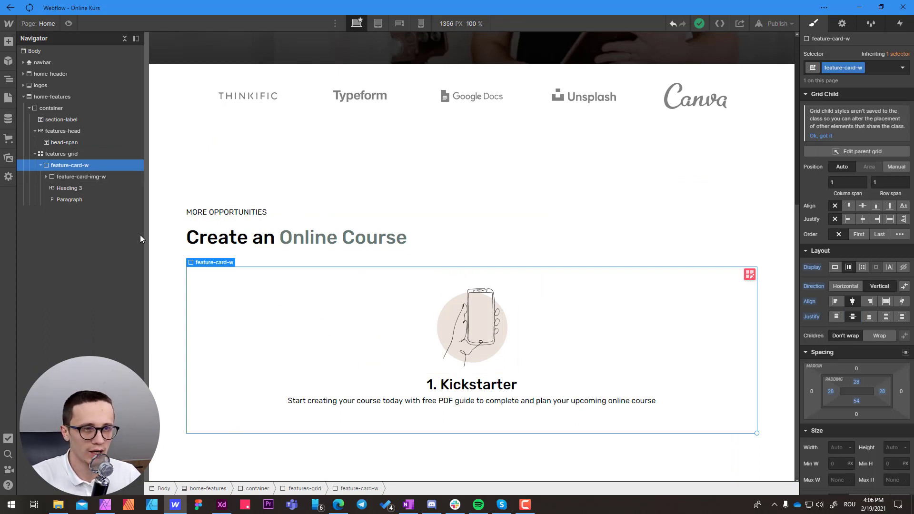
{"action": "key", "text": "ctrl+e"}
{"action": "type", "text": "div"}
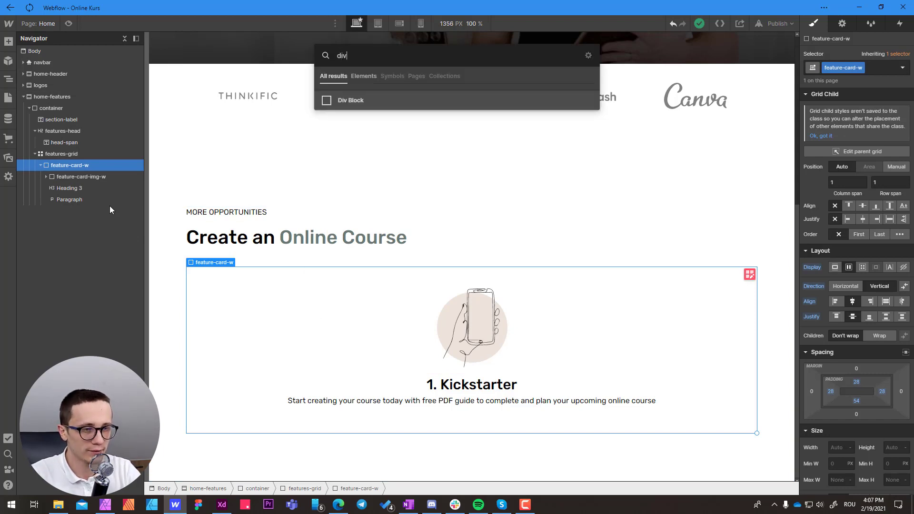
{"action": "key", "text": "Return"}
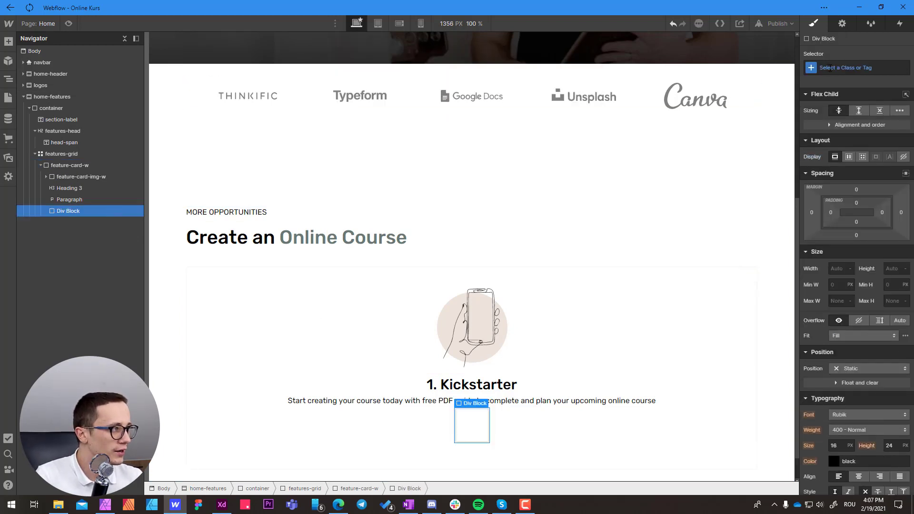
- Give the new div block the class feature-card-top and move it above feature-card-img-w as the card's first child
{"action": "left_click", "coordinate": [829, 68]}
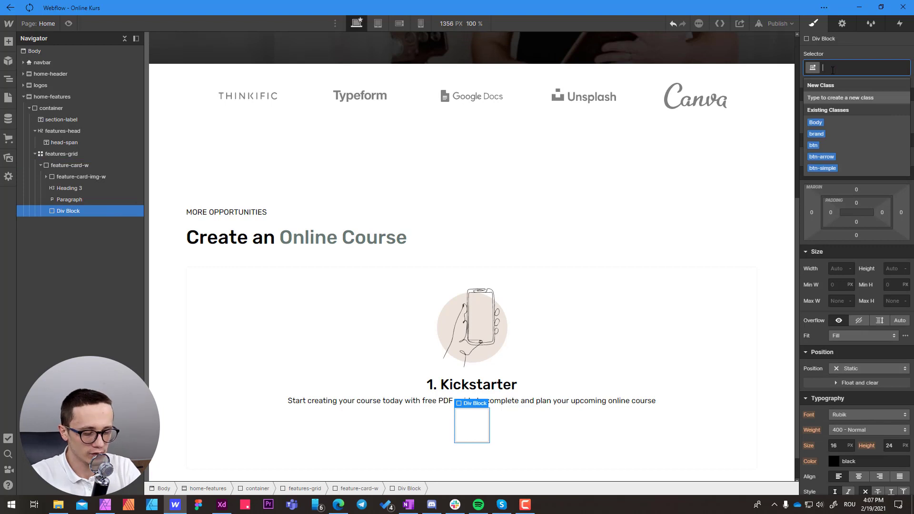
{"action": "type", "text": "feature-ca"}
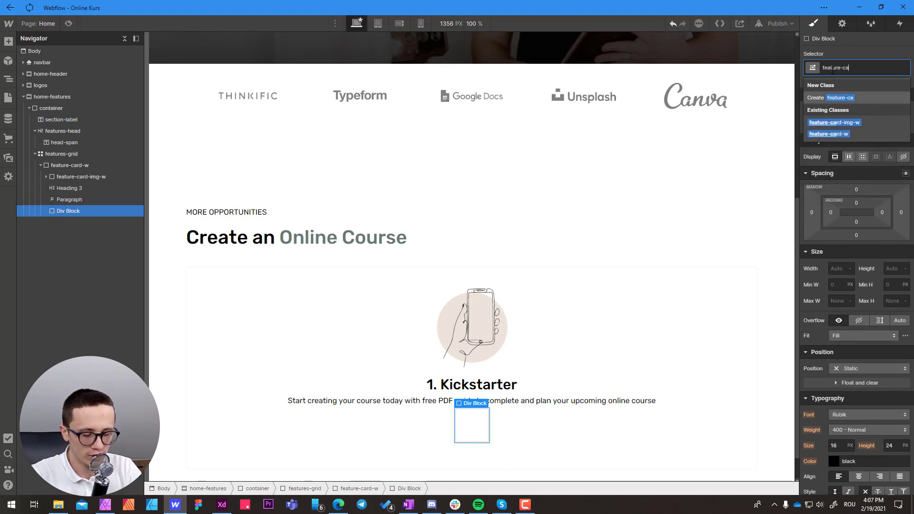
{"action": "type", "text": "rd-top"}
{"action": "key", "text": "Return"}
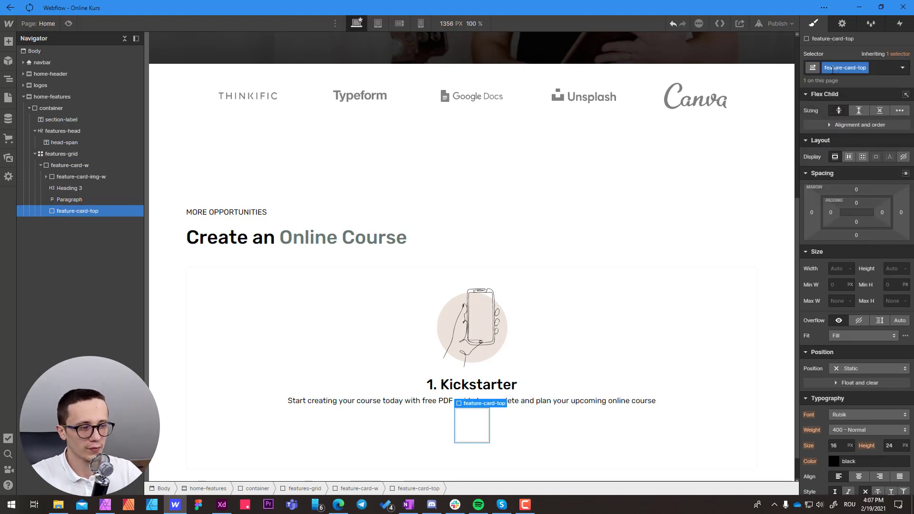
{"action": "left_click_drag", "start_coordinate": [51, 211], "coordinate": [54, 178]}
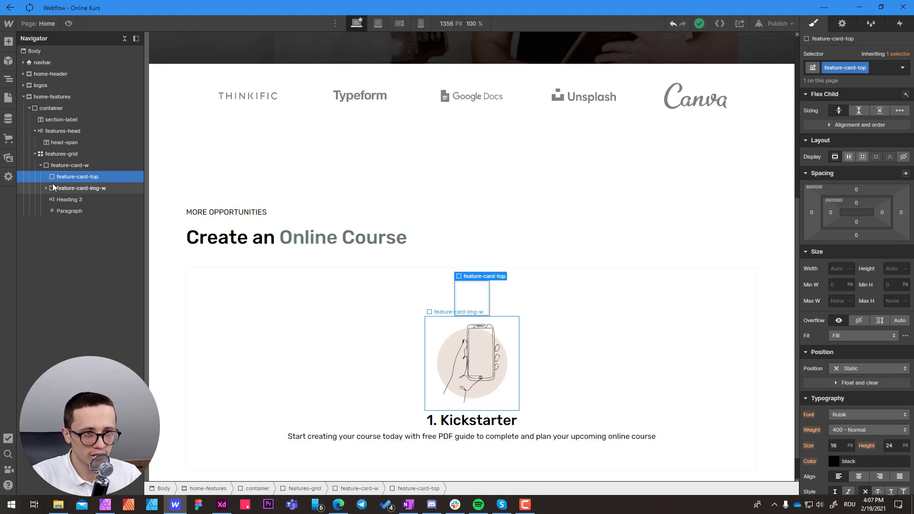
- Nest the image wrapper, heading and paragraph inside feature-card-top and make it a vertical flex layout centered on both axes
{"action": "left_click_drag", "start_coordinate": [52, 188], "coordinate": [58, 213]}
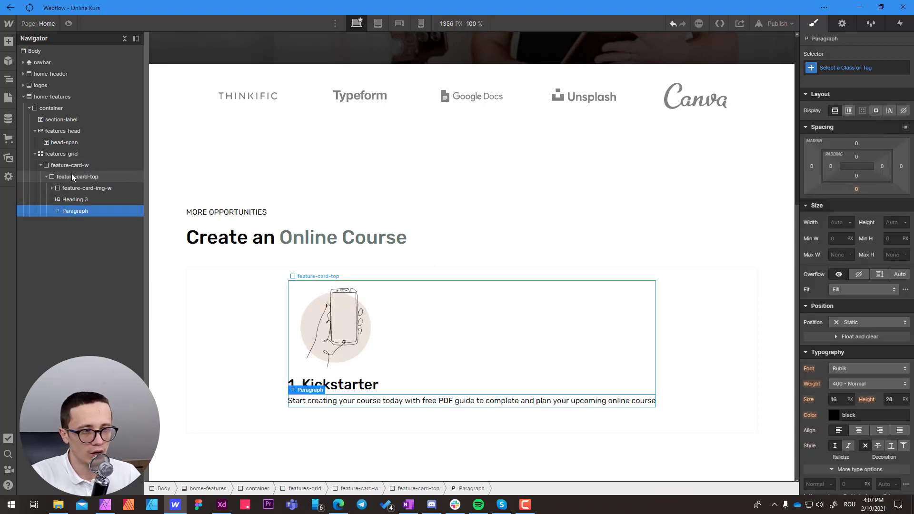
{"action": "left_click", "coordinate": [71, 175]}
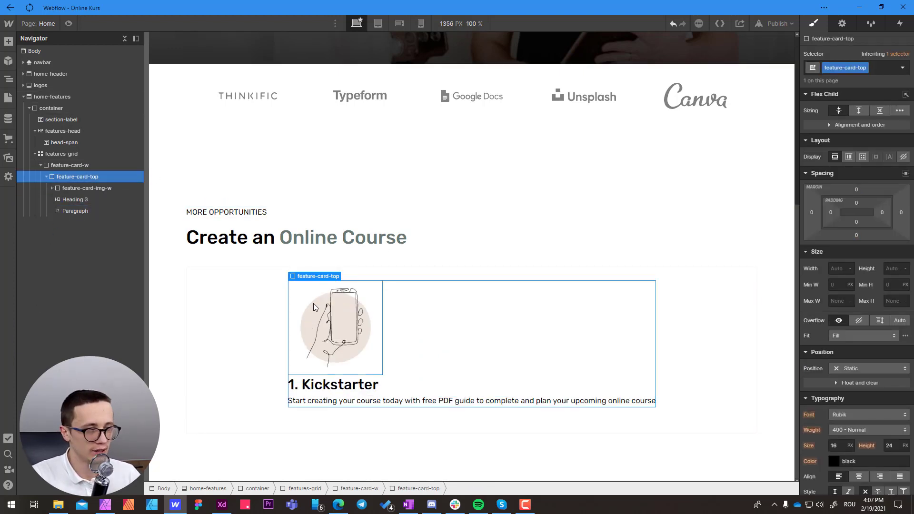
{"action": "left_click", "coordinate": [850, 156]}
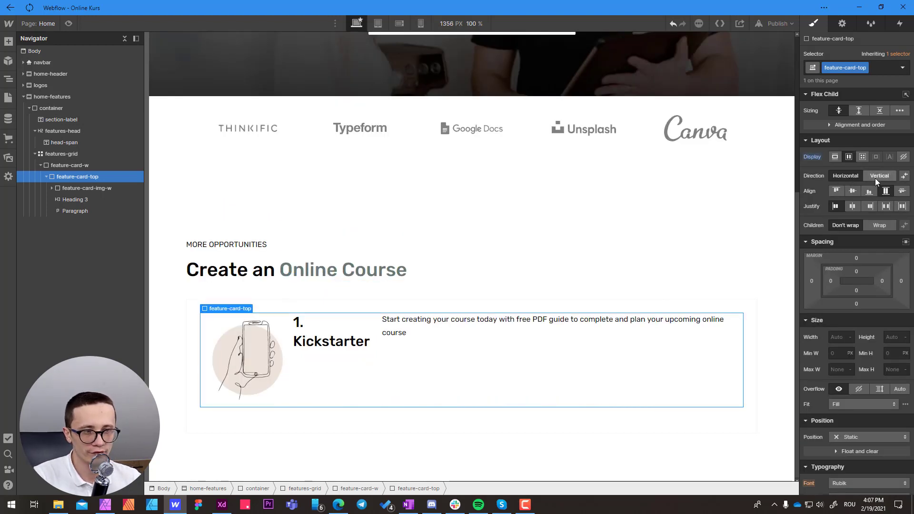
{"action": "left_click", "coordinate": [879, 176]}
{"action": "left_click", "coordinate": [853, 191]}
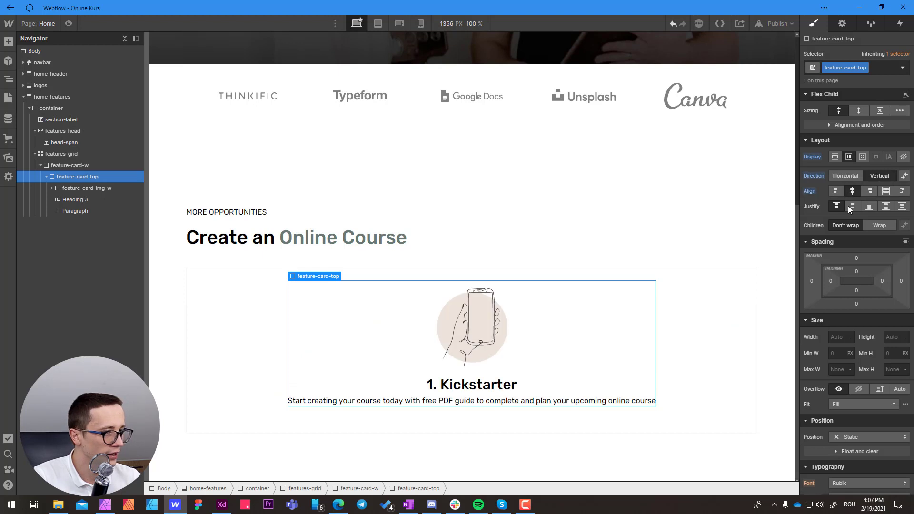
{"action": "left_click", "coordinate": [853, 206]}
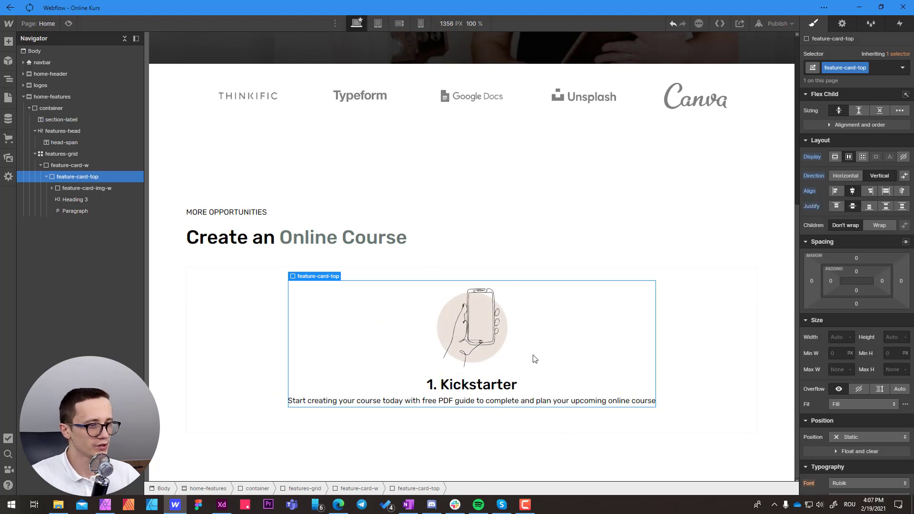
- Open the Design System page and copy the green DOWNLOAD PDF button
{"action": "left_click", "coordinate": [217, 307]}
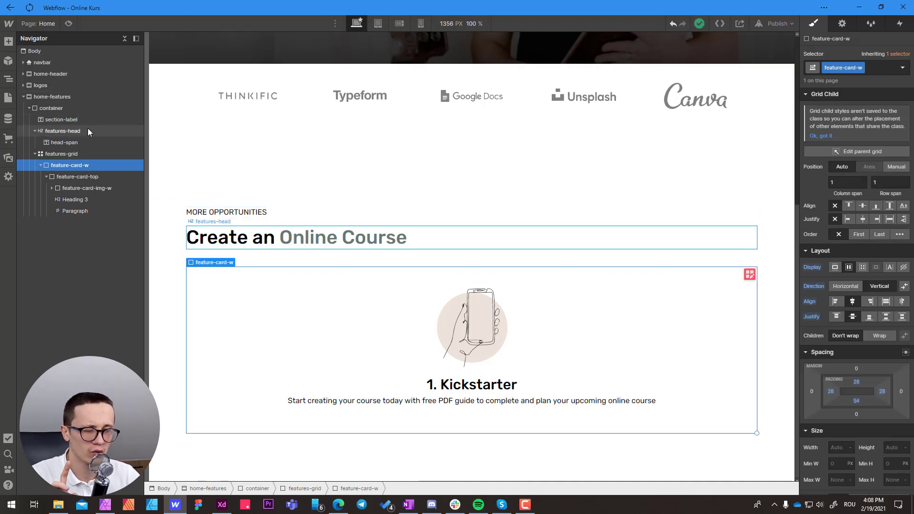
{"action": "left_click", "coordinate": [9, 99]}
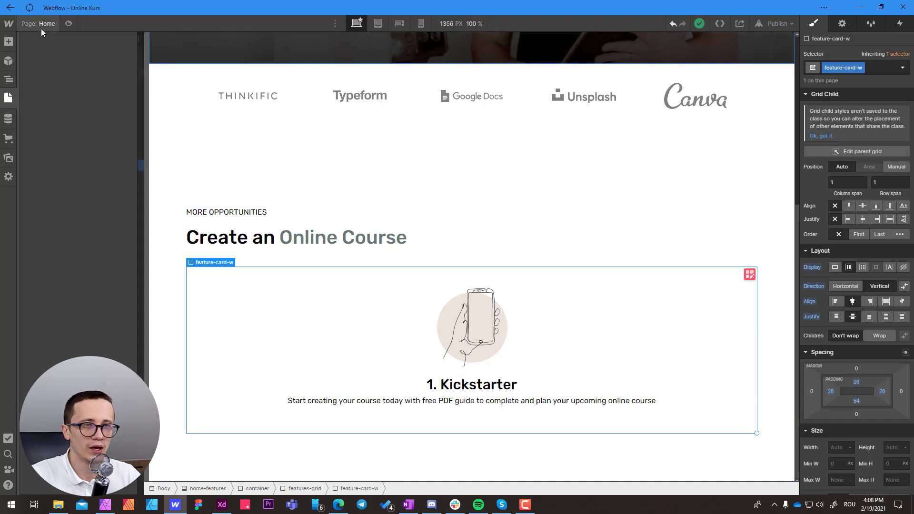
{"action": "left_click", "coordinate": [63, 113]}
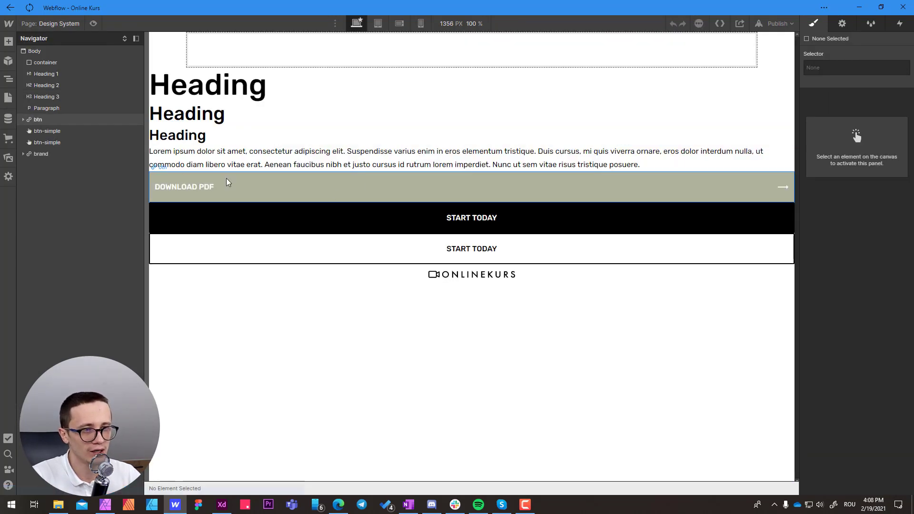
{"action": "left_click", "coordinate": [264, 183]}
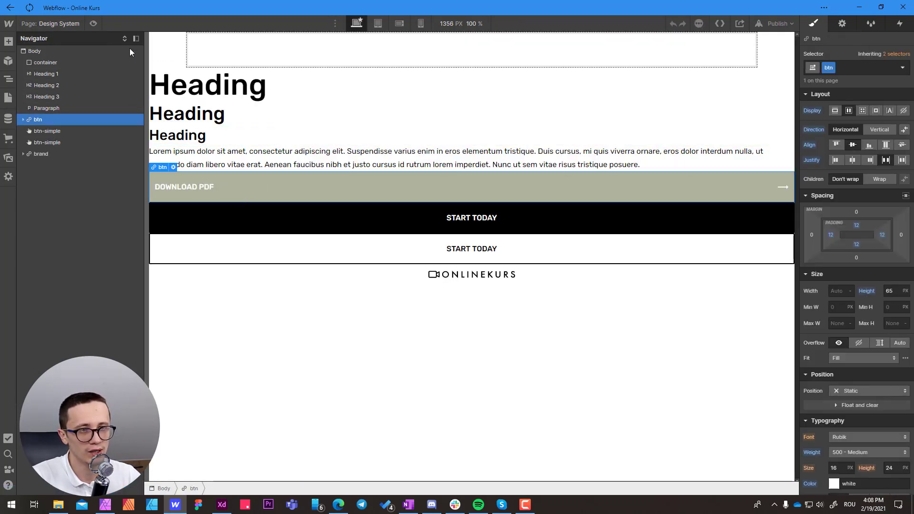
- Return to the Home page and paste the button into the feature-card-w block
{"action": "left_click", "coordinate": [63, 27]}
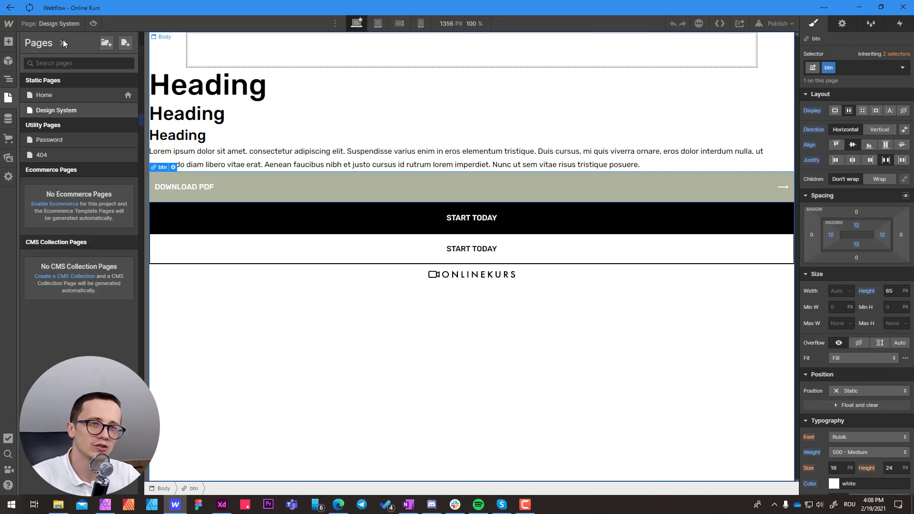
{"action": "left_click", "coordinate": [50, 93]}
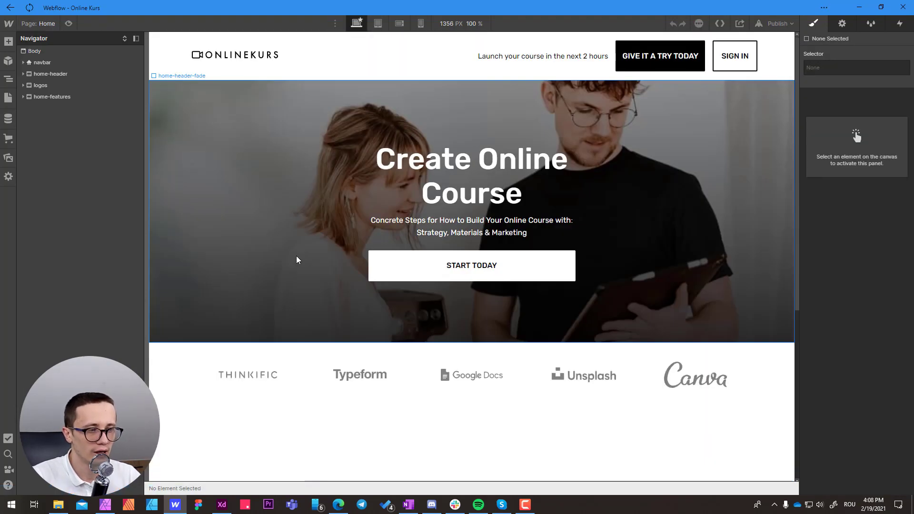
{"action": "scroll", "coordinate": [297, 257], "scroll_direction": "down", "scroll_amount": 5}
{"action": "left_click", "coordinate": [200, 286]}
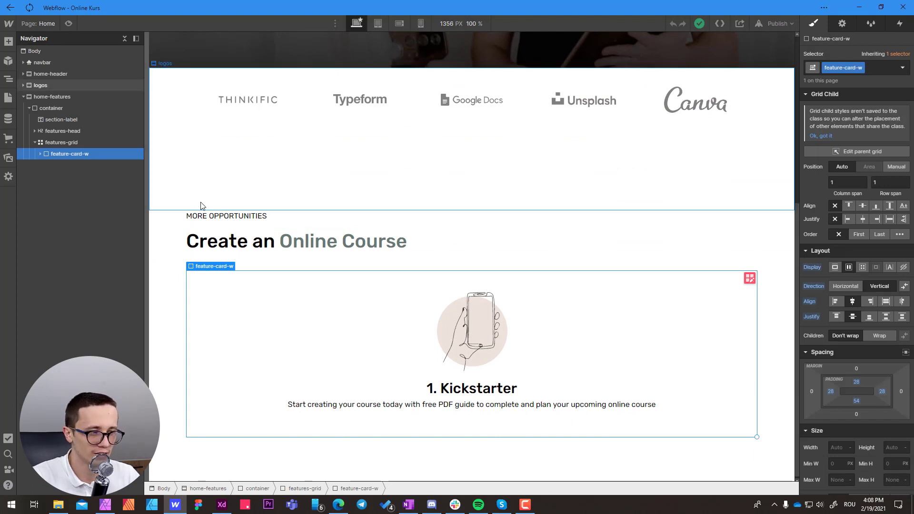
{"action": "key", "text": "ctrl+v"}
- Check the text-to-button gap on the first card in Adobe XD and apply it in Webflow as feature-card-top's bottom margin
{"action": "left_click", "coordinate": [449, 408]}
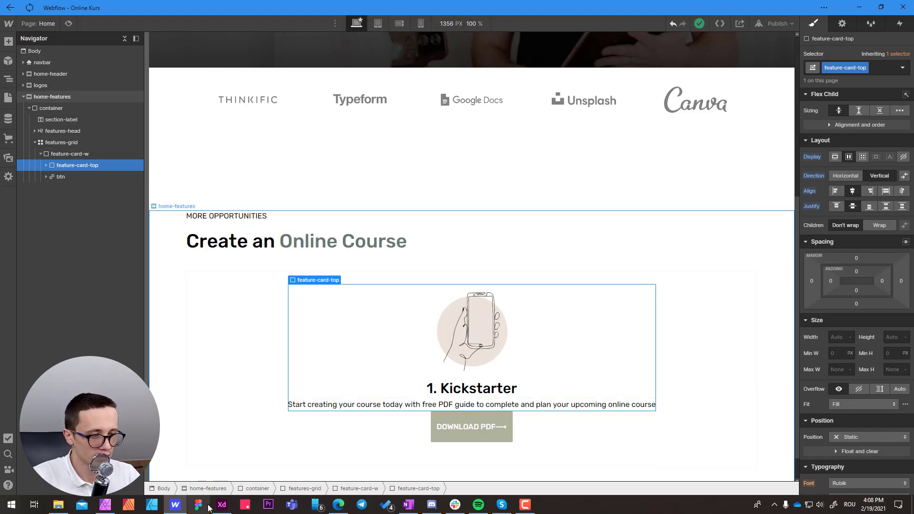
{"action": "left_click", "coordinate": [338, 506]}
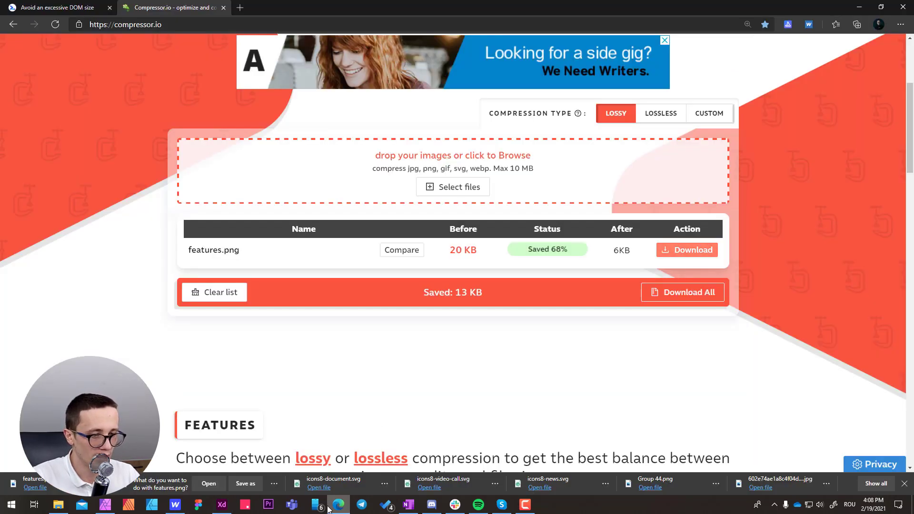
{"action": "left_click", "coordinate": [215, 506]}
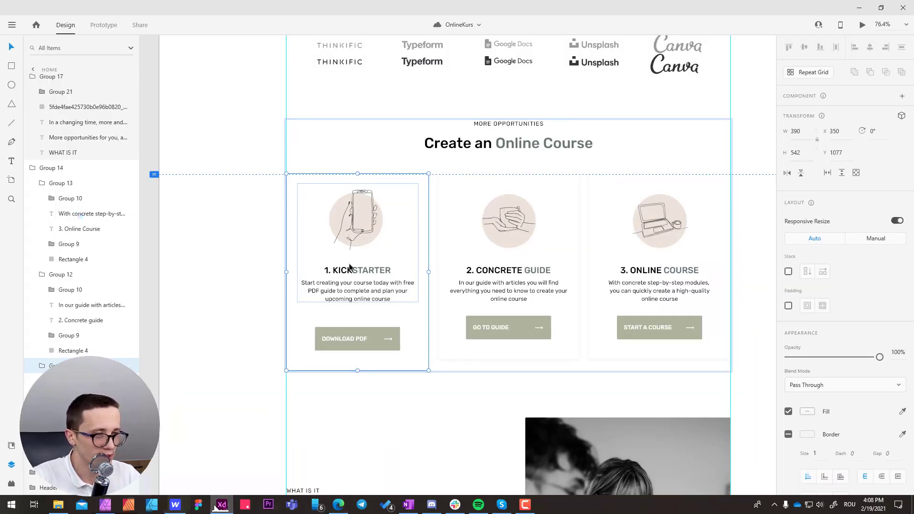
{"action": "double_click", "coordinate": [362, 292]}
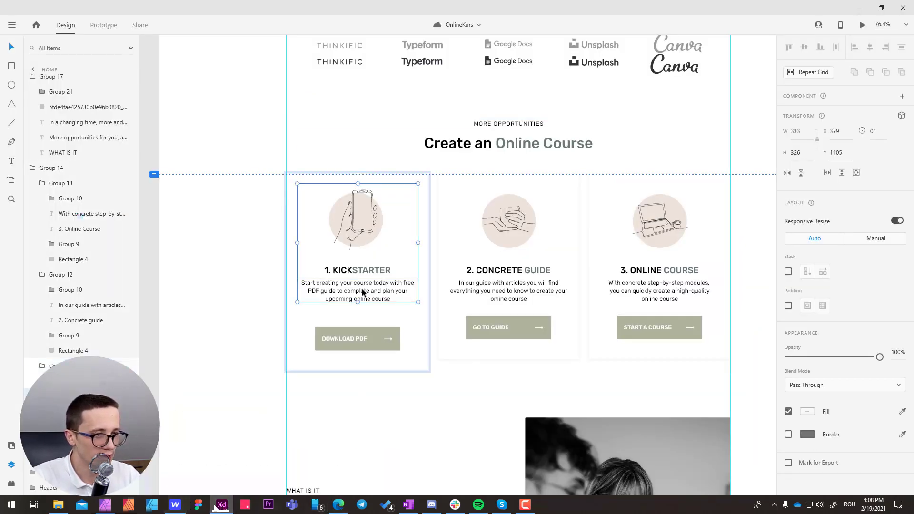
{"action": "double_click", "coordinate": [507, 292]}
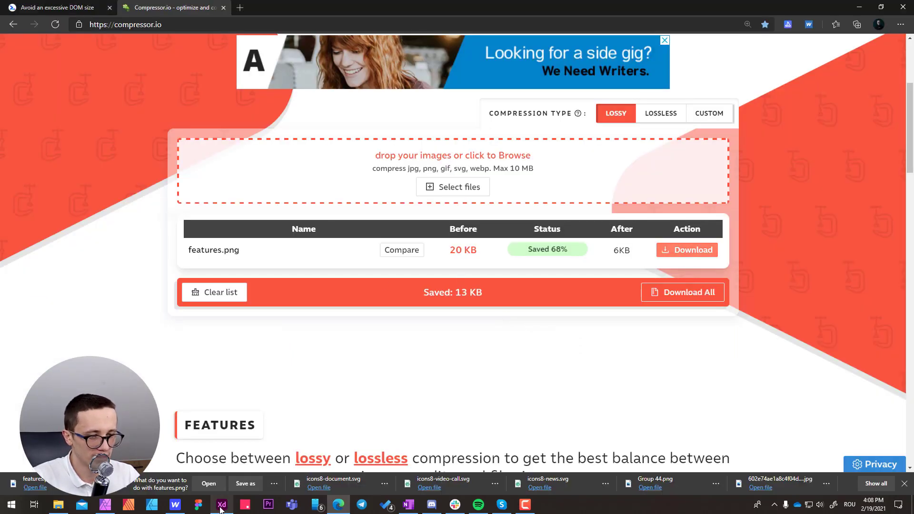
{"action": "left_click", "coordinate": [176, 505]}
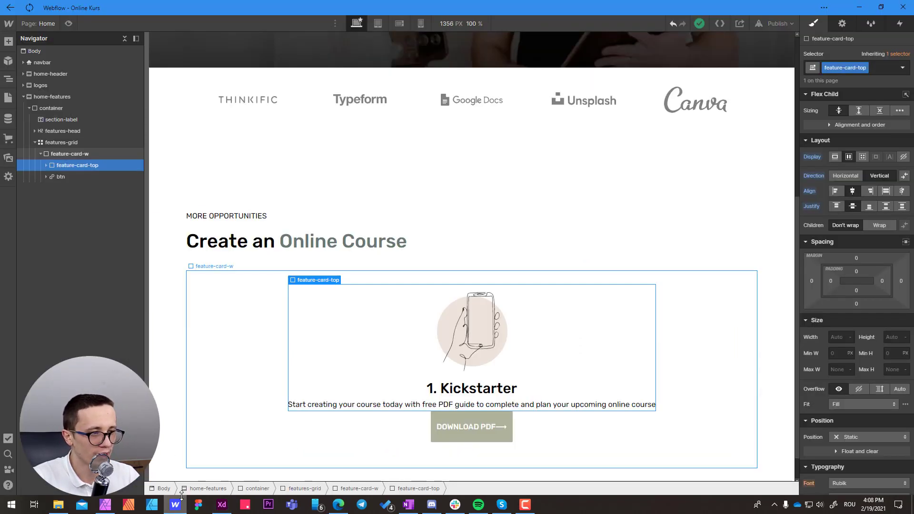
{"action": "left_click", "coordinate": [856, 304]}
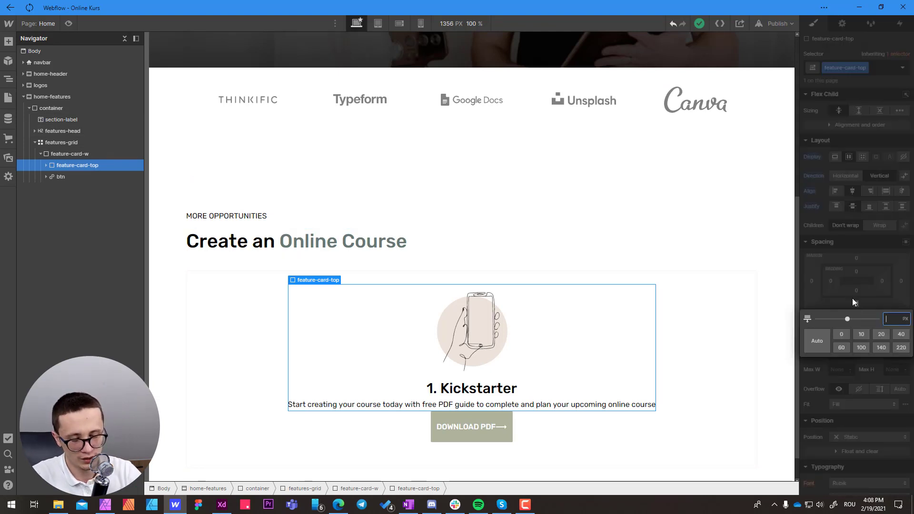
{"action": "key", "text": "Escape"}
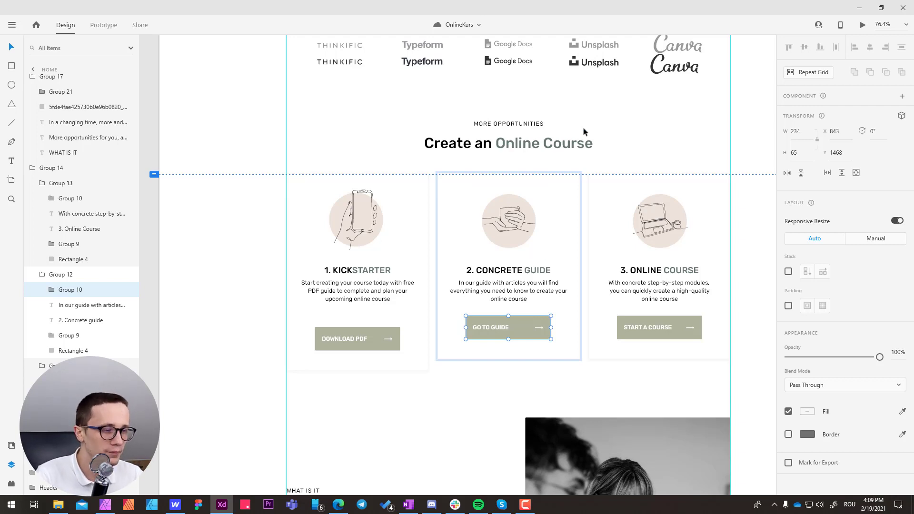
- Check the first card's download button in Adobe XD and add the combo class btn-half to the matching button in Webflow
{"action": "key", "text": "Tab"}
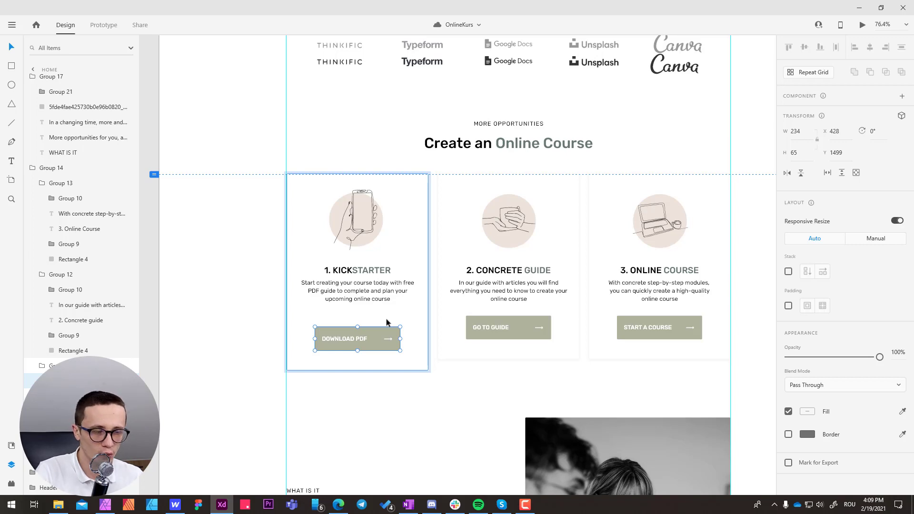
{"action": "key", "text": "alt"}
{"action": "key", "text": "alt+Tab"}
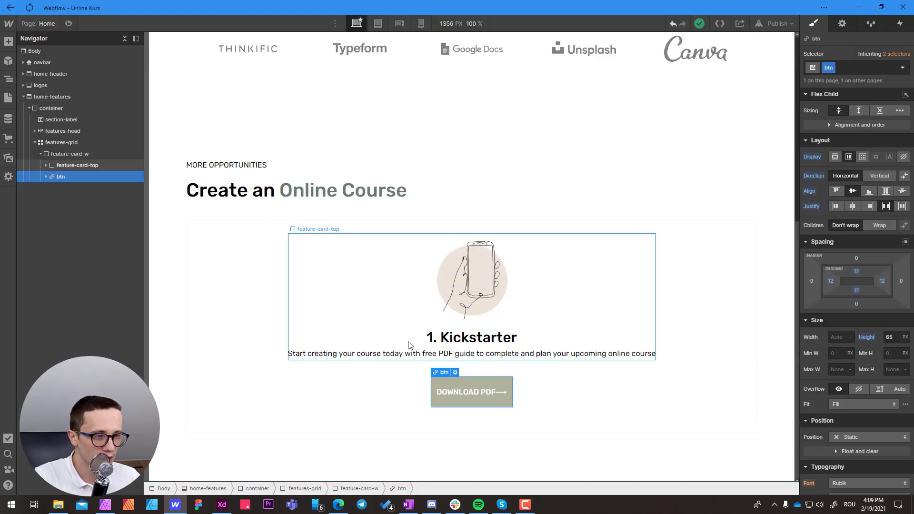
{"action": "left_click", "coordinate": [843, 68]}
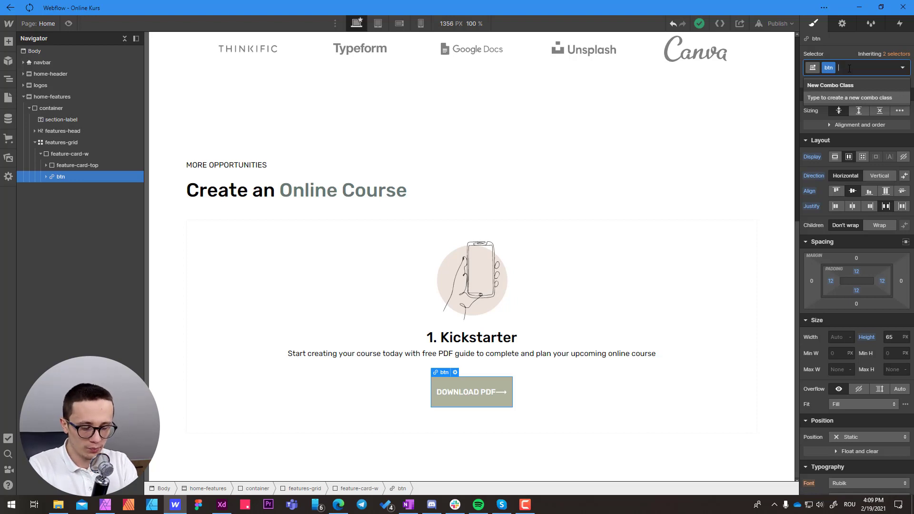
{"action": "type", "text": "btn-half"}
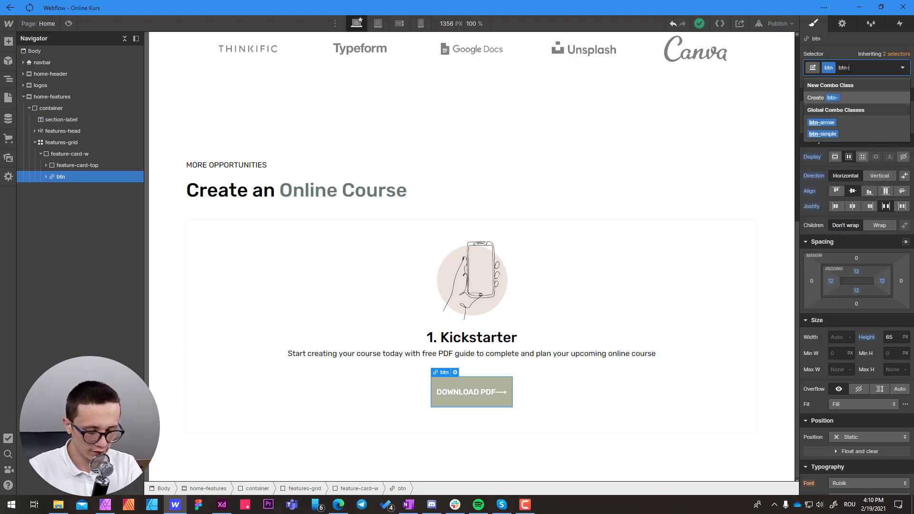
{"action": "key", "text": "Return"}
- Set the btn-half button's width to 70%
{"action": "left_click", "coordinate": [835, 339]}
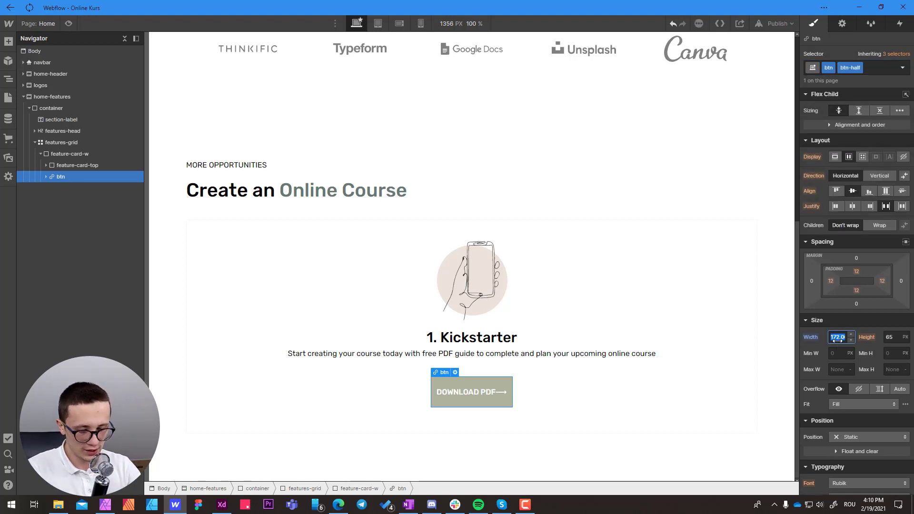
{"action": "type", "text": "70"}
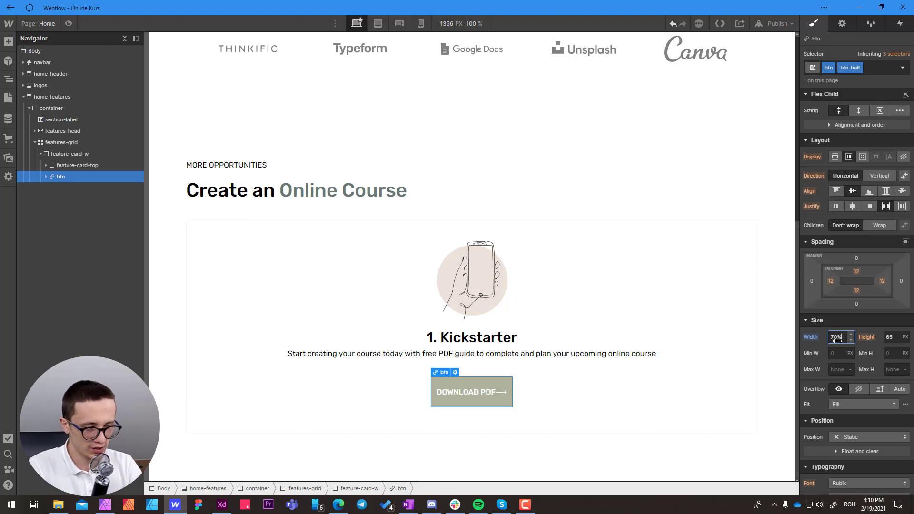
{"action": "key", "text": "Return"}
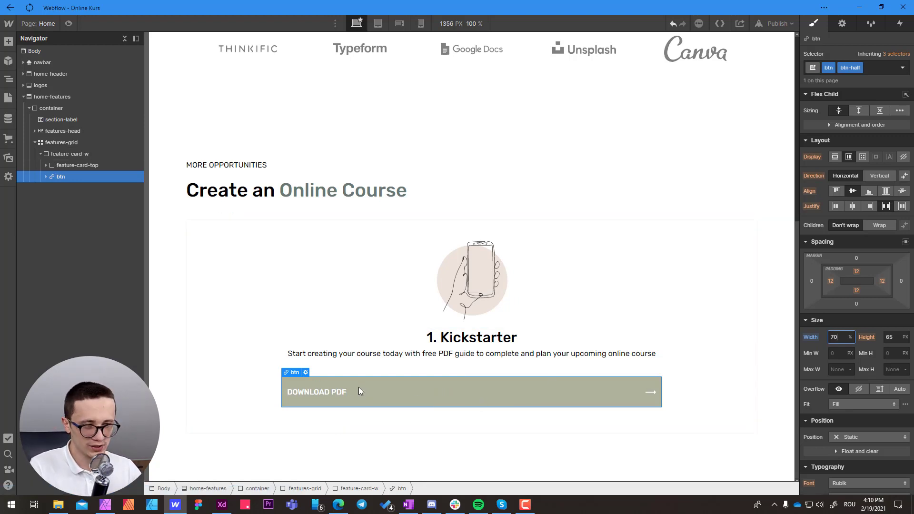
- Compare the card with the Adobe XD design and add an outside box shadow to feature-card-w in Webflow
{"action": "left_click", "coordinate": [221, 266]}
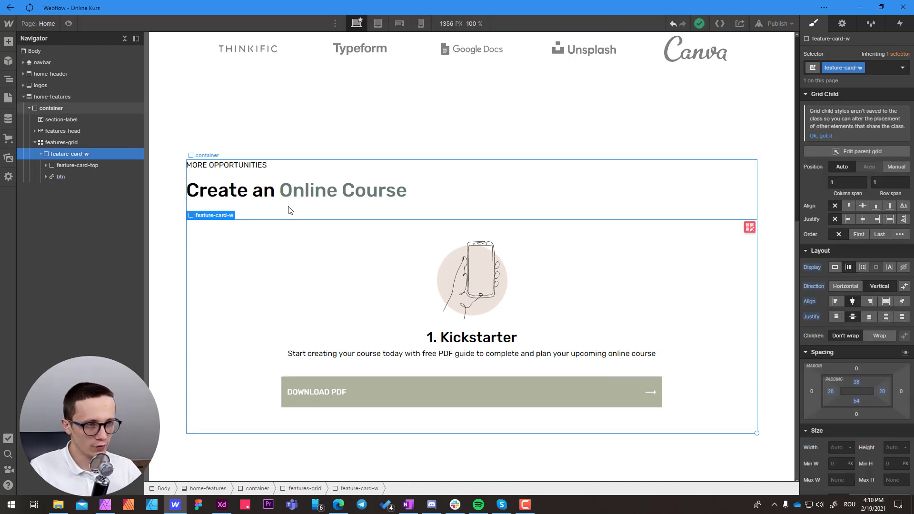
{"action": "key", "text": "alt+Tab"}
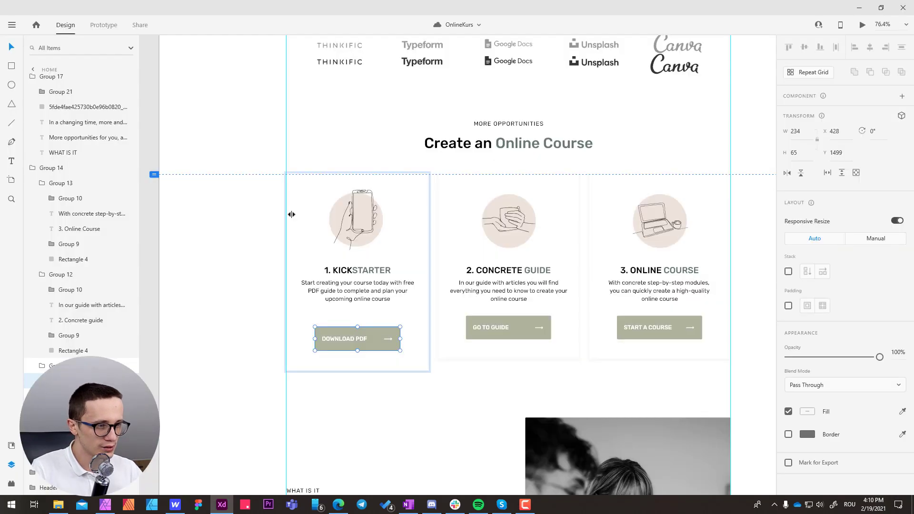
{"action": "scroll", "coordinate": [507, 386], "scroll_direction": "right", "scroll_amount": 1}
{"action": "key", "text": "alt+Tab"}
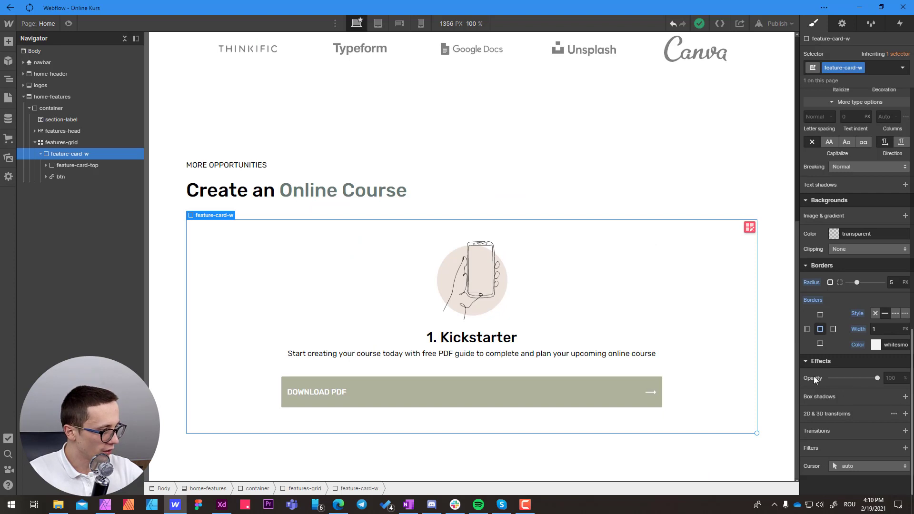
{"action": "left_click", "coordinate": [905, 397]}
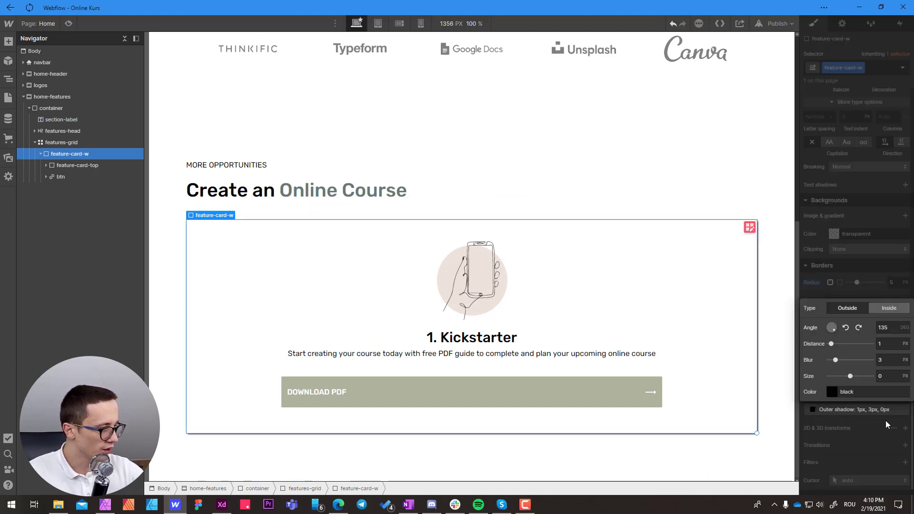
- Set the card's shadow color to the bluish grey #585c6b with 14% alpha
{"action": "left_click", "coordinate": [831, 392]}
{"action": "left_click", "coordinate": [901, 343]}
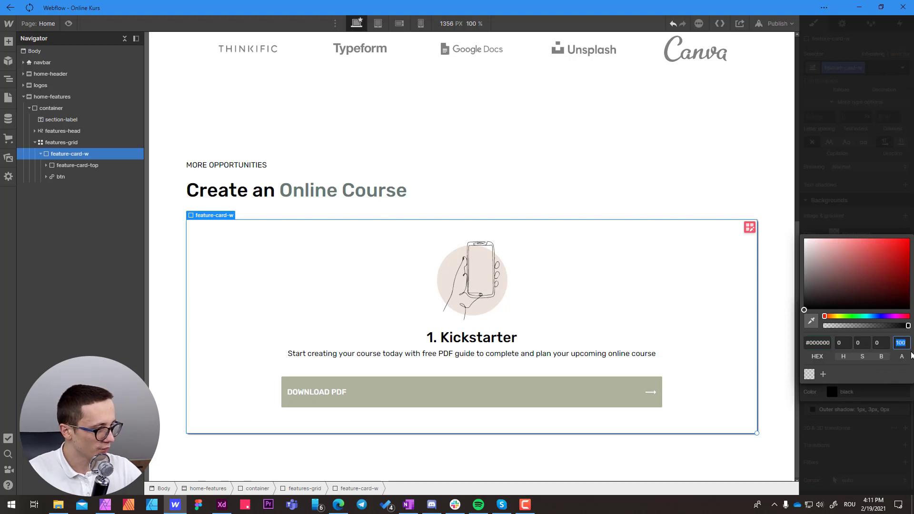
{"action": "type", "text": "5"}
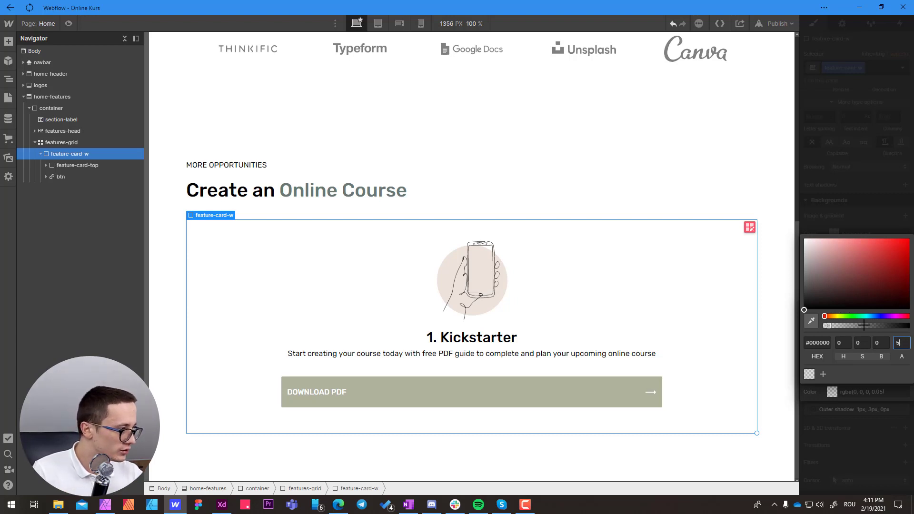
{"action": "left_click_drag", "start_coordinate": [861, 314], "coordinate": [875, 313]}
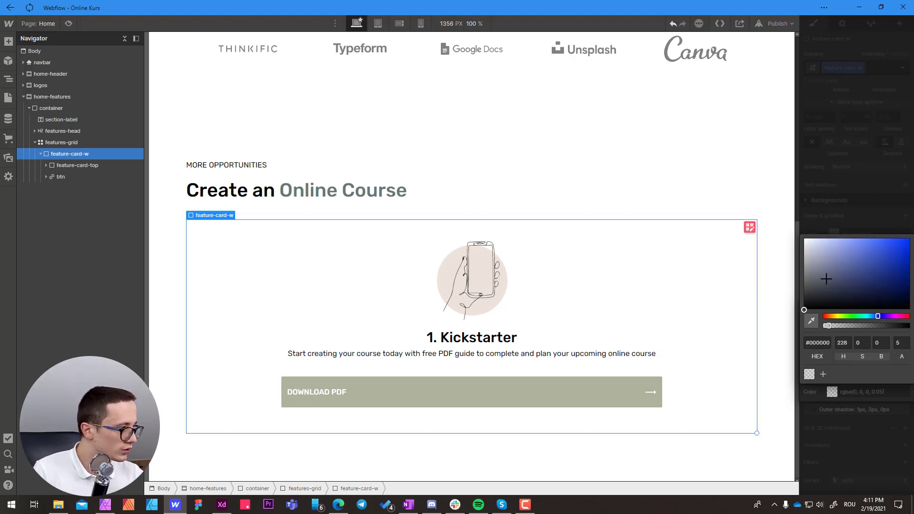
{"action": "left_click_drag", "start_coordinate": [816, 293], "coordinate": [823, 280]}
{"action": "left_click_drag", "start_coordinate": [828, 326], "coordinate": [835, 325]}
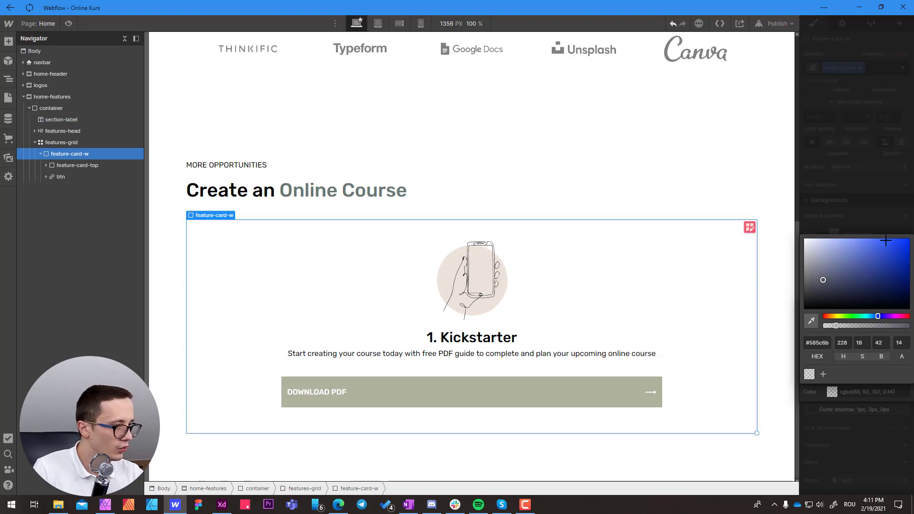
- Set the feature-card-w shadow's distance to 5 px, blur to 10 px and size to -3 px
{"action": "left_click", "coordinate": [817, 224]}
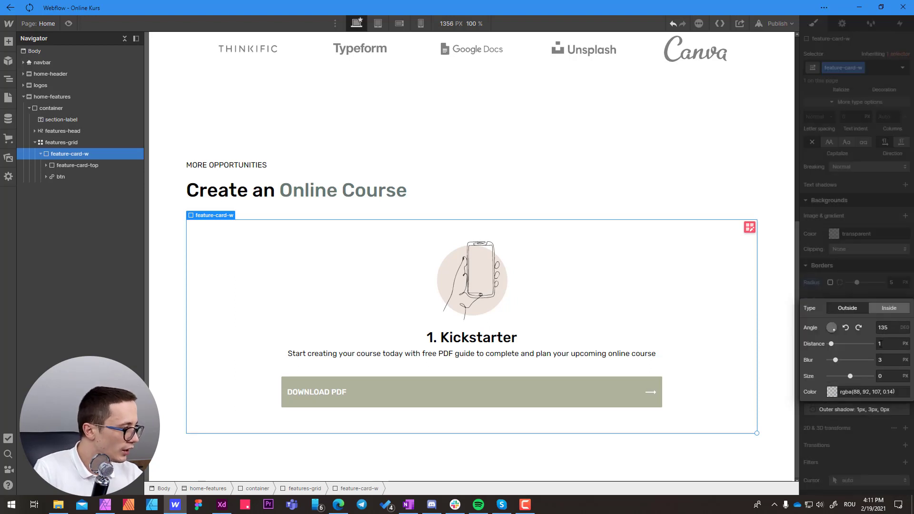
{"action": "left_click", "coordinate": [886, 344]}
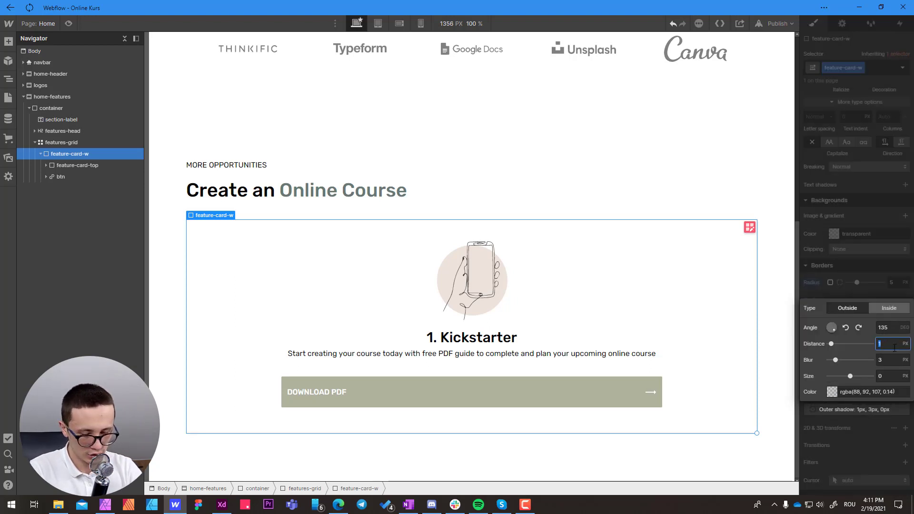
{"action": "type", "text": "3"}
{"action": "key", "text": "Tab"}
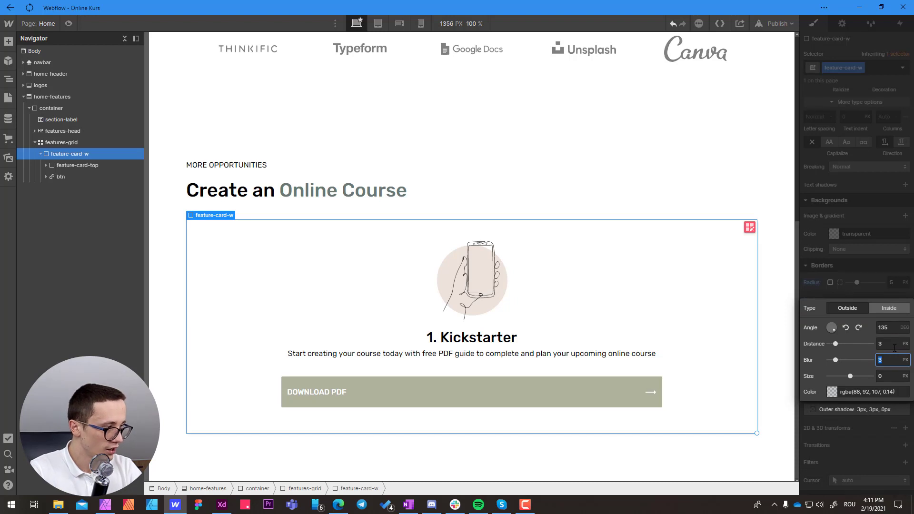
{"action": "type", "text": "10"}
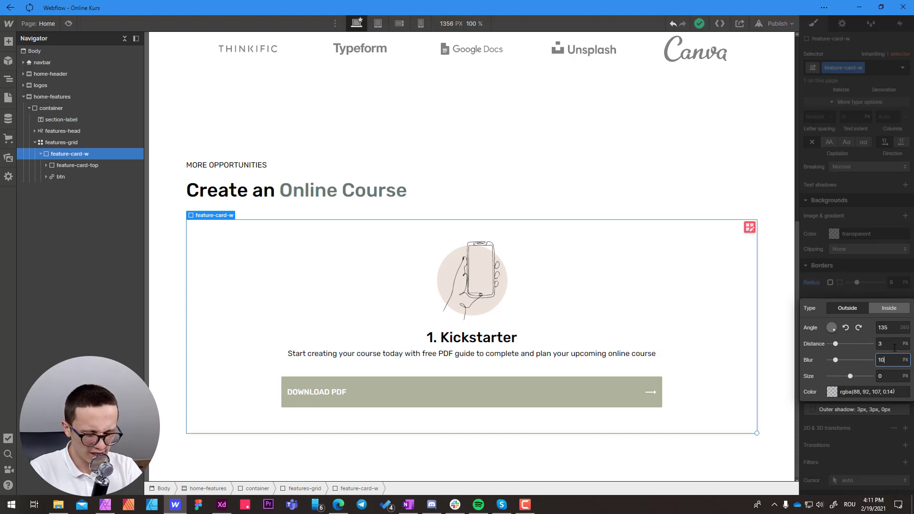
{"action": "key", "text": "Tab"}
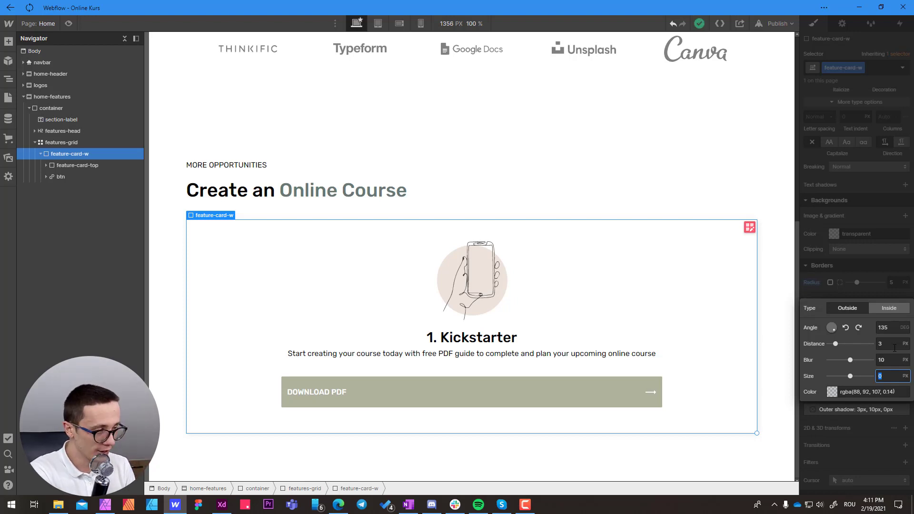
{"action": "type", "text": "-2"}
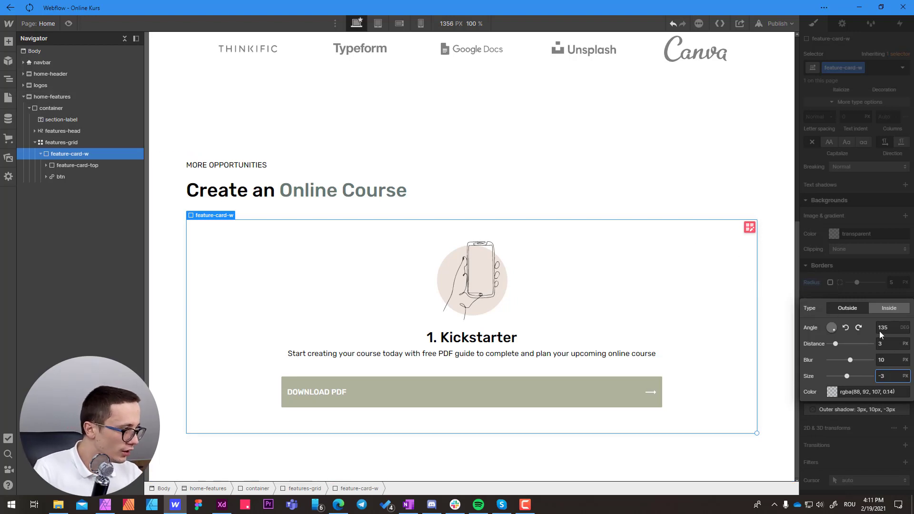
{"action": "left_click_drag", "start_coordinate": [879, 331], "coordinate": [798, 381]}
{"action": "left_click", "coordinate": [558, 453]}
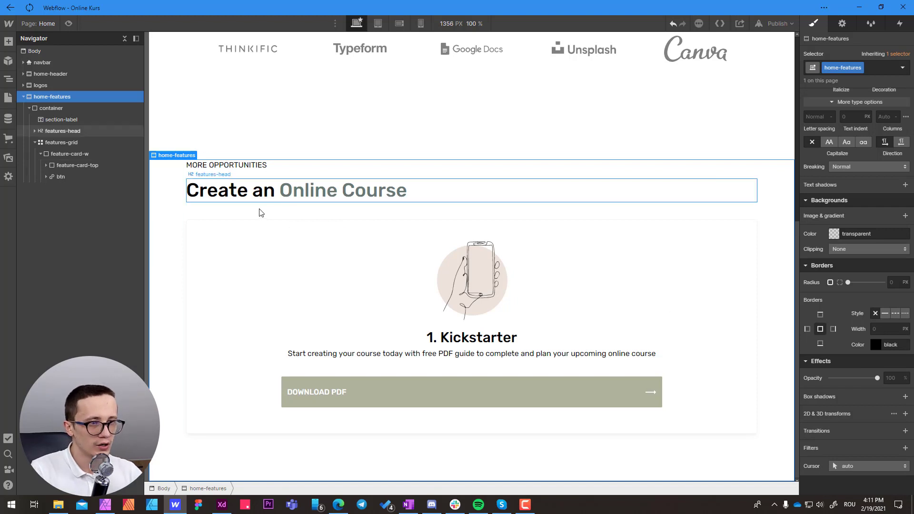
- Copy feature-card-w and paste it twice into features-grid to make three cards
{"action": "left_click", "coordinate": [215, 265]}
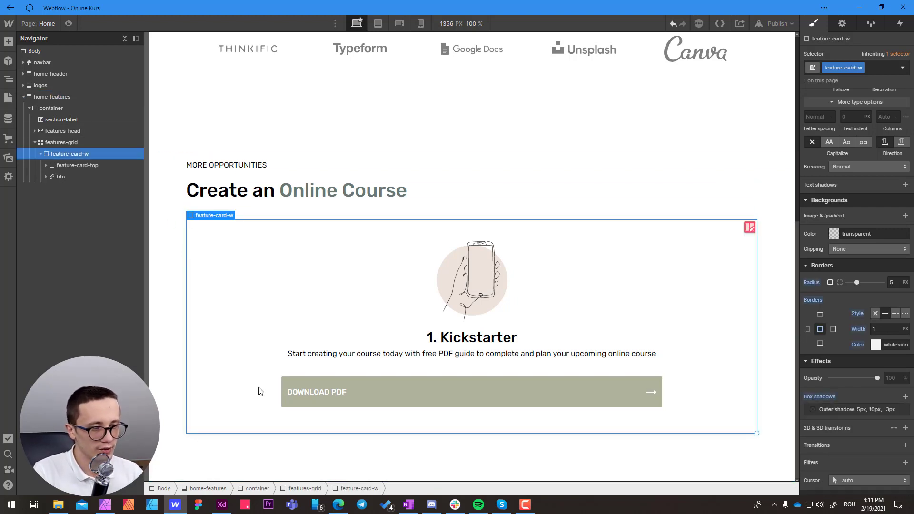
{"action": "left_click", "coordinate": [301, 490]}
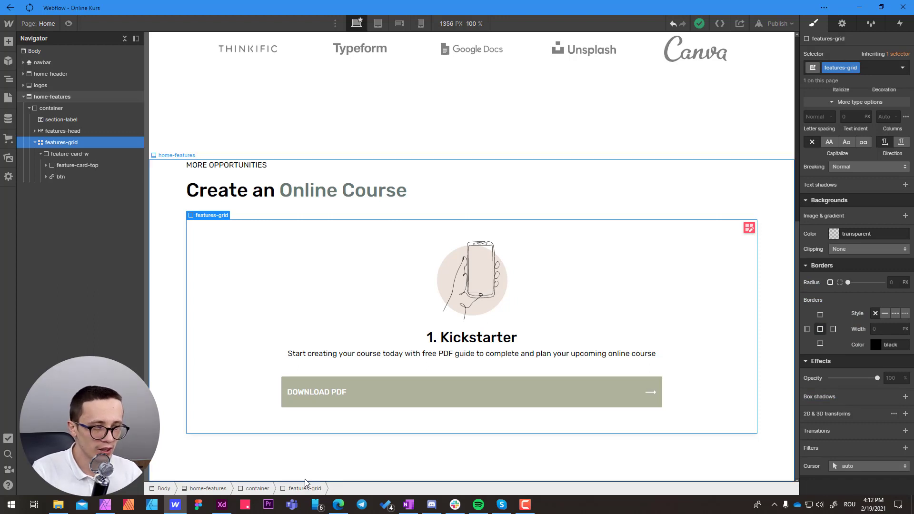
{"action": "key", "text": "ctrl+v"}
{"action": "key", "text": "ctrl+v"}
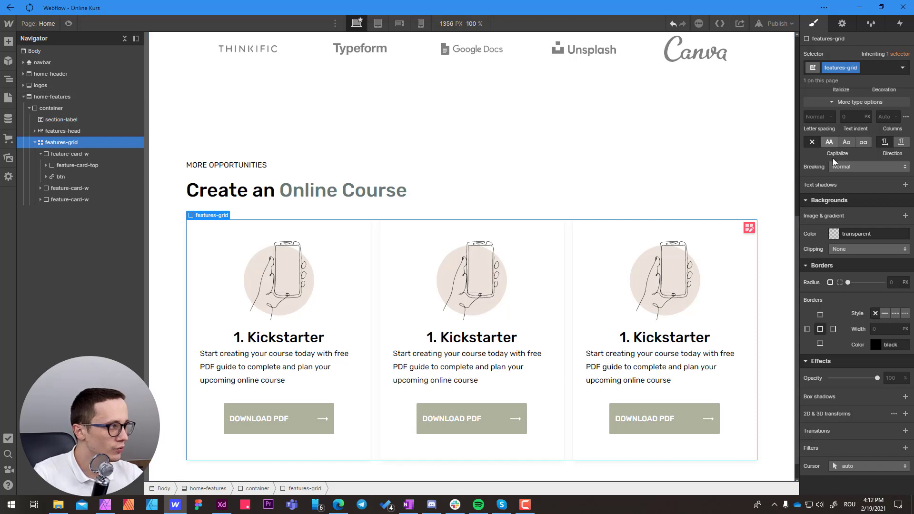
{"action": "scroll", "coordinate": [856, 164], "scroll_direction": "up", "scroll_amount": 3}
{"action": "scroll", "coordinate": [858, 168], "scroll_direction": "up", "scroll_amount": 5}
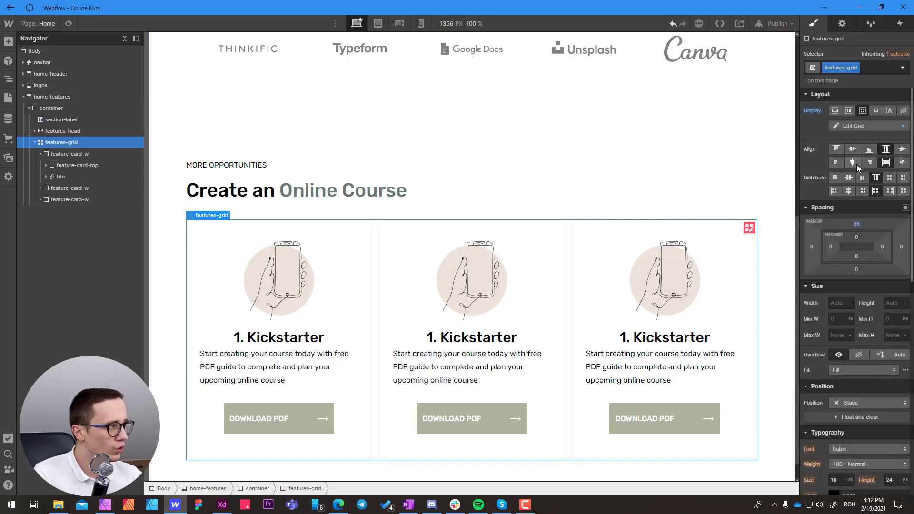
{"action": "left_click", "coordinate": [859, 125]}
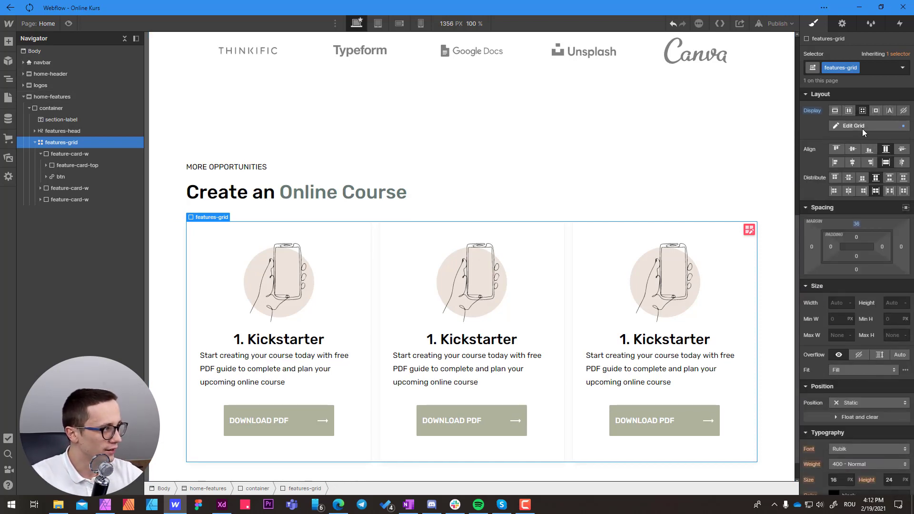
{"action": "left_click", "coordinate": [816, 127]}
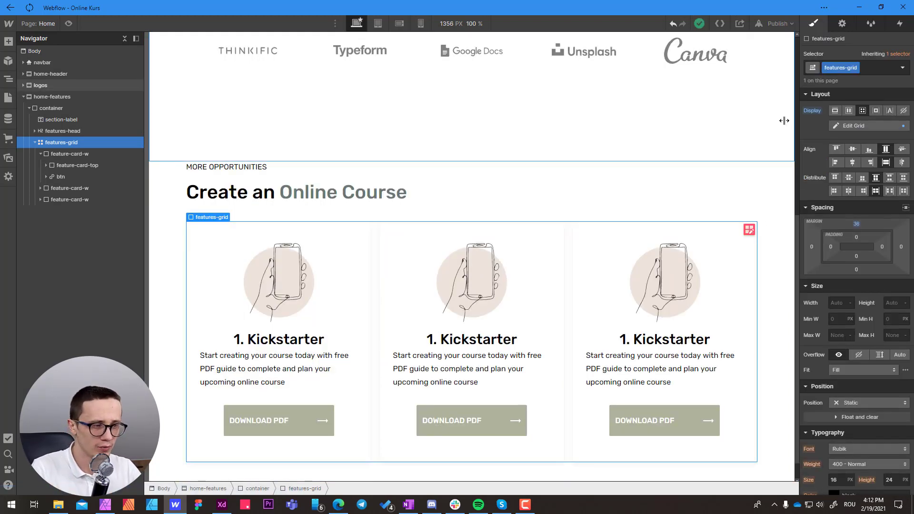
- Add the combo class home-features-w to the section's container and make it a vertical flexbox with centered alignment and justification
{"action": "left_click", "coordinate": [257, 488]}
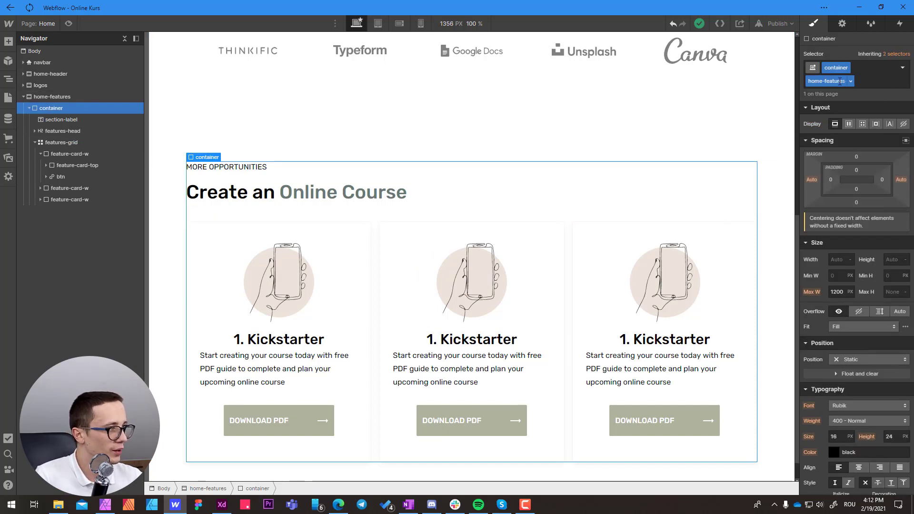
{"action": "left_click", "coordinate": [850, 124]}
{"action": "left_click", "coordinate": [883, 145]}
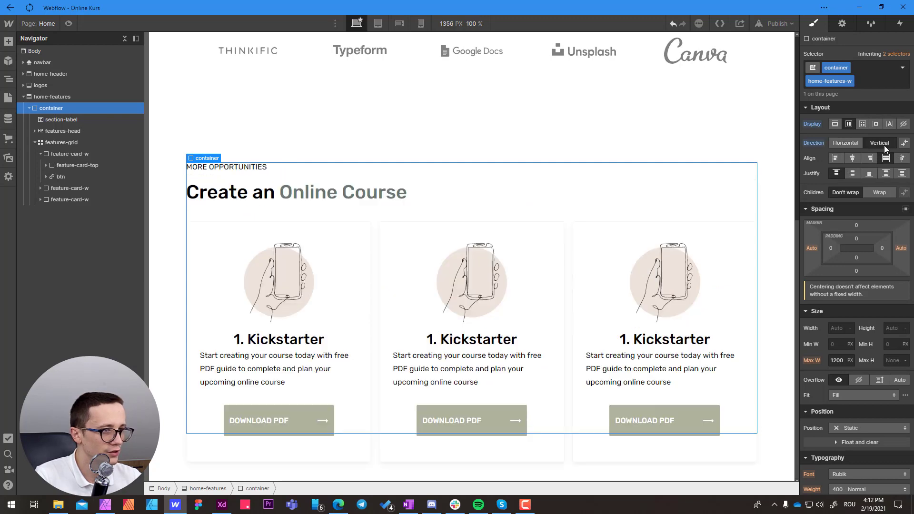
{"action": "left_click", "coordinate": [853, 158]}
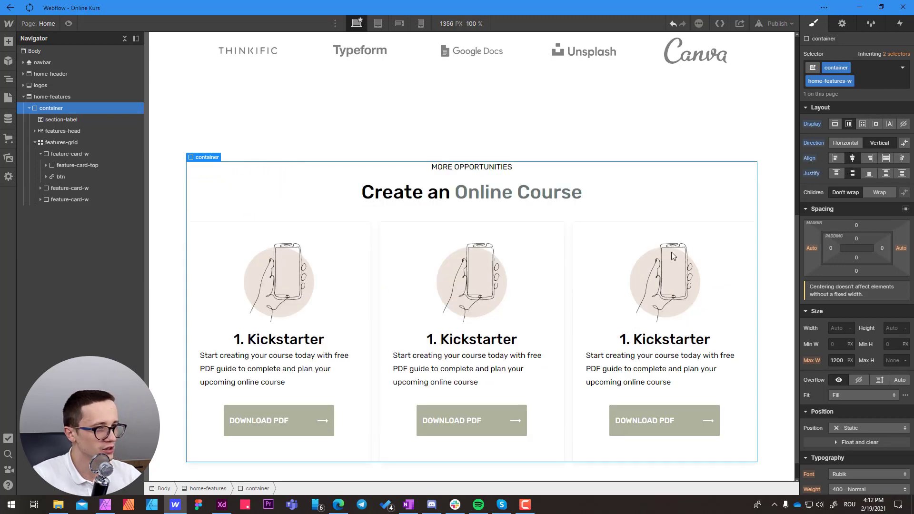
- Check the first card's image spacing in Adobe XD and set feature-card-img-w's bottom margin to 24 px in Webflow
{"action": "left_click", "coordinate": [238, 323]}
{"action": "left_click", "coordinate": [86, 177]}
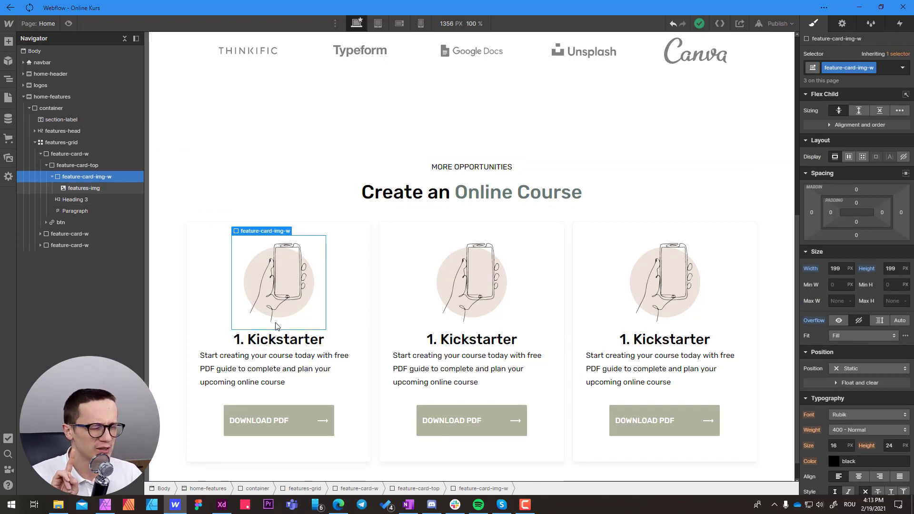
{"action": "left_click", "coordinate": [222, 505]}
{"action": "left_click", "coordinate": [338, 241]}
{"action": "double_click", "coordinate": [338, 240]}
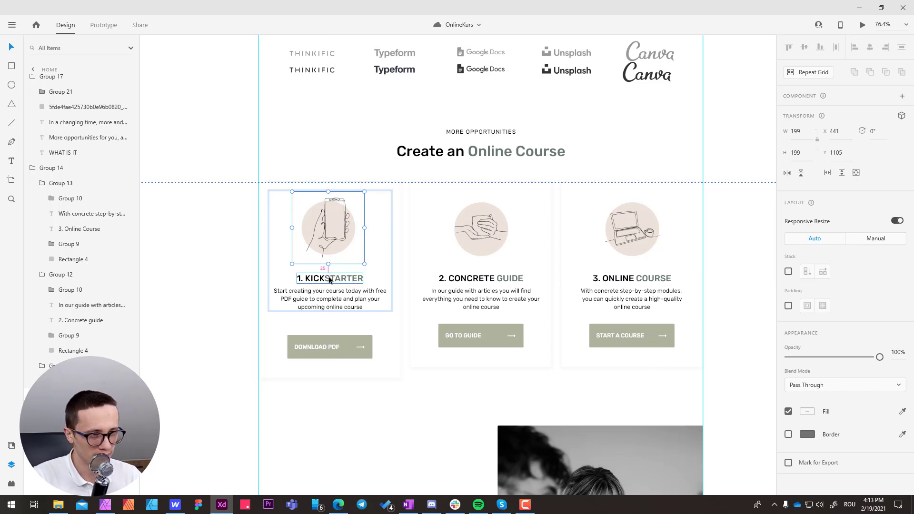
{"action": "key", "text": "alt+Tab"}
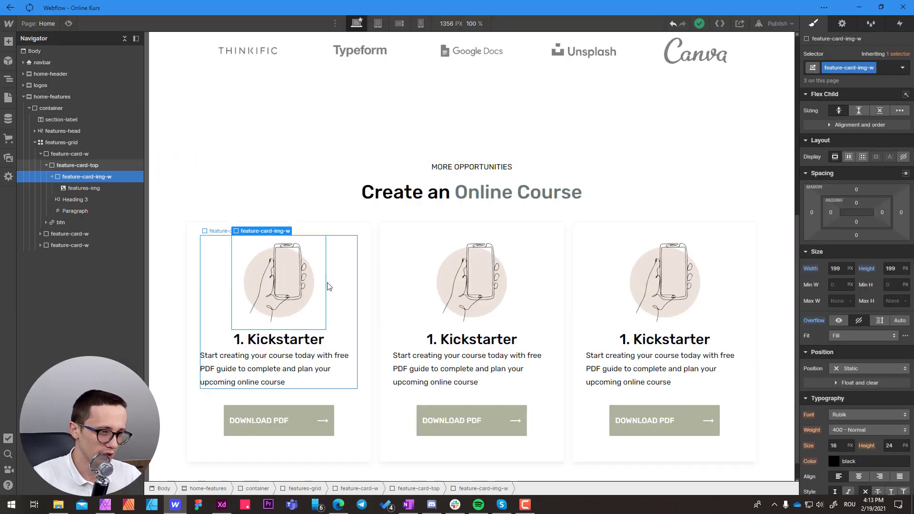
{"action": "left_click", "coordinate": [855, 235]}
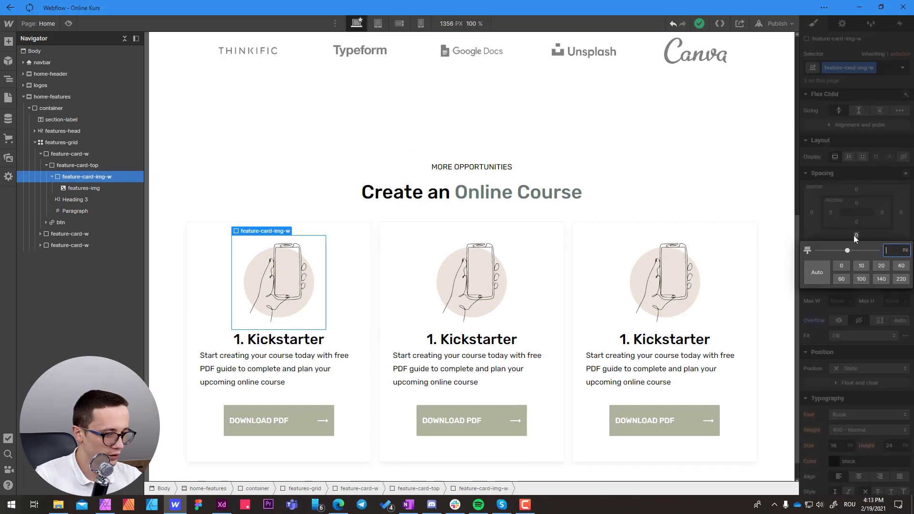
{"action": "type", "text": "24"}
{"action": "key", "text": "Return"}
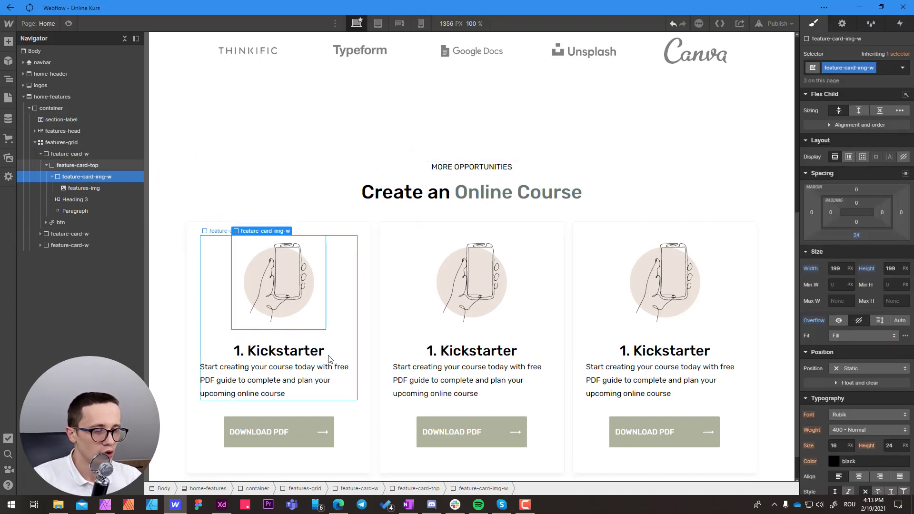
- Change the HTML tag of the first card's feature-card-img-w block to Figure
{"action": "left_click", "coordinate": [353, 320]}
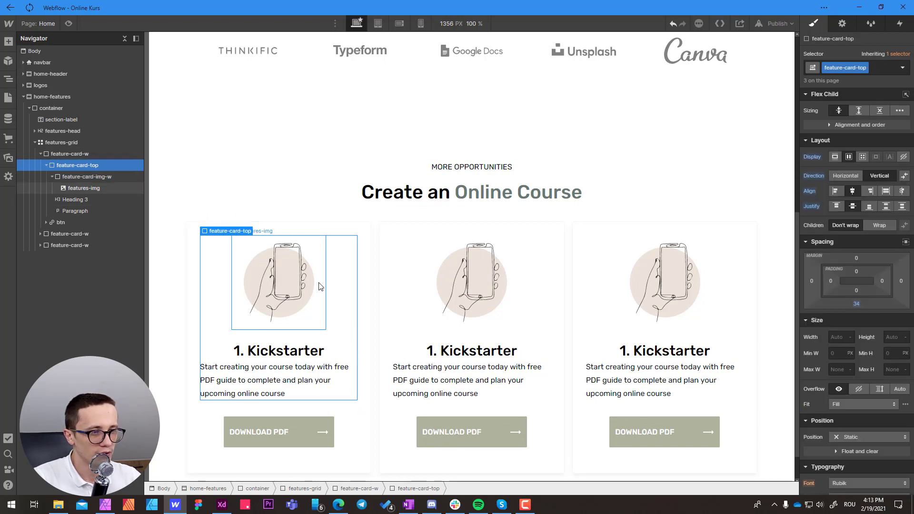
{"action": "left_click", "coordinate": [77, 177]}
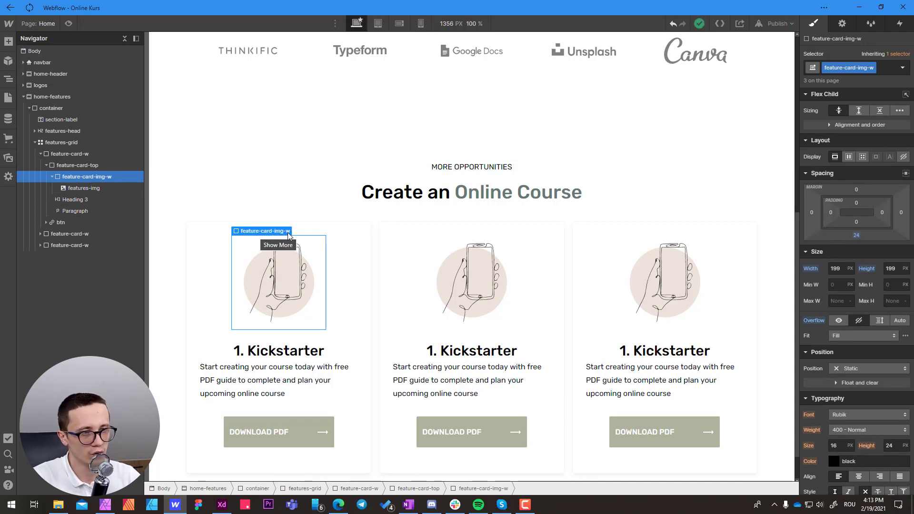
{"action": "left_click", "coordinate": [286, 243]}
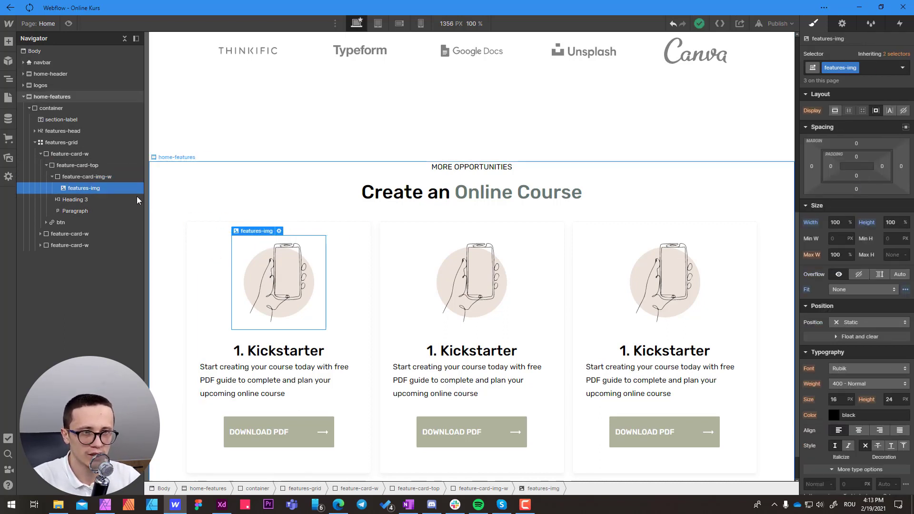
{"action": "left_click", "coordinate": [96, 177]}
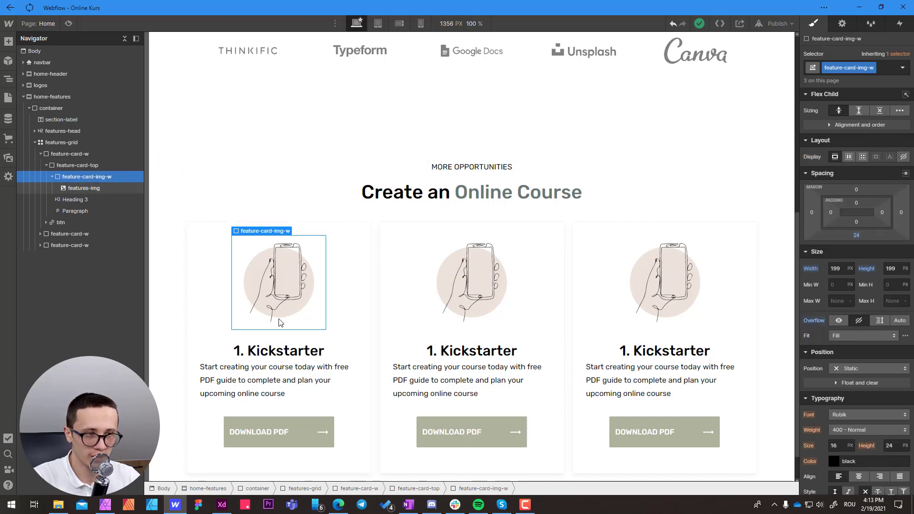
{"action": "left_click", "coordinate": [840, 25]}
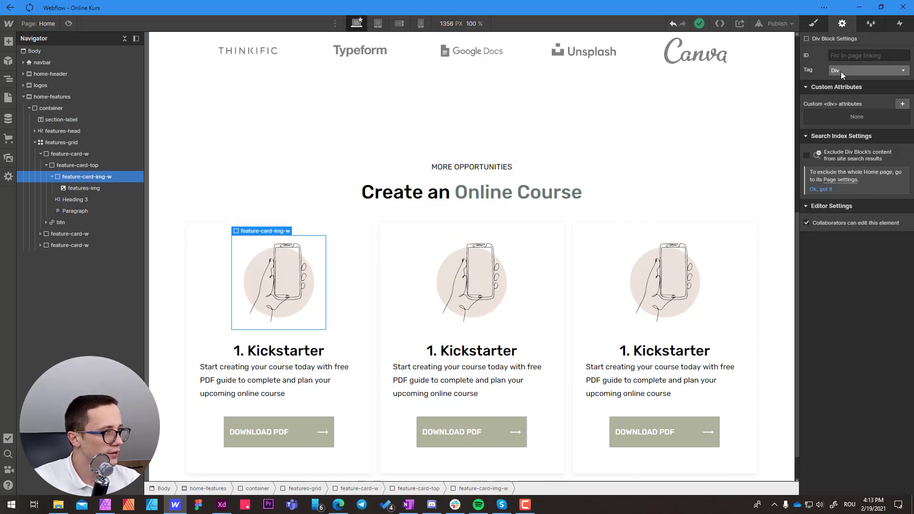
{"action": "left_click", "coordinate": [841, 71]}
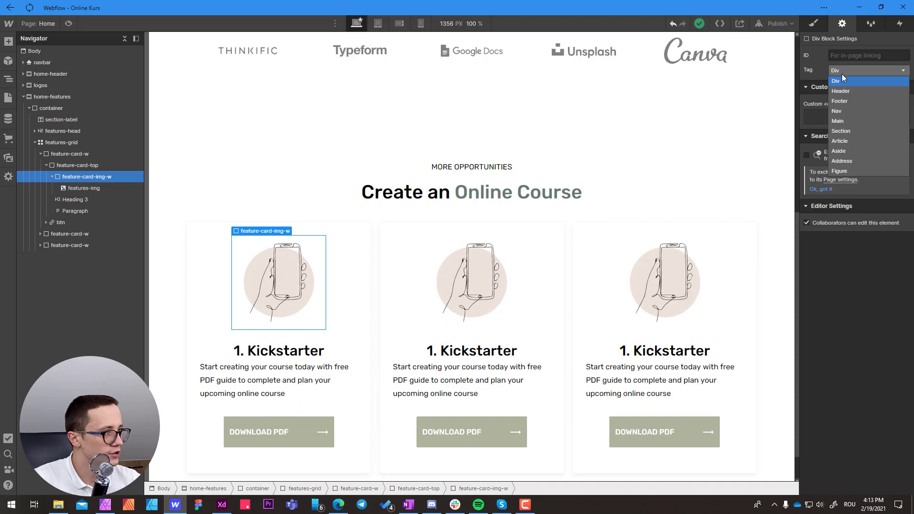
{"action": "left_click", "coordinate": [847, 172]}
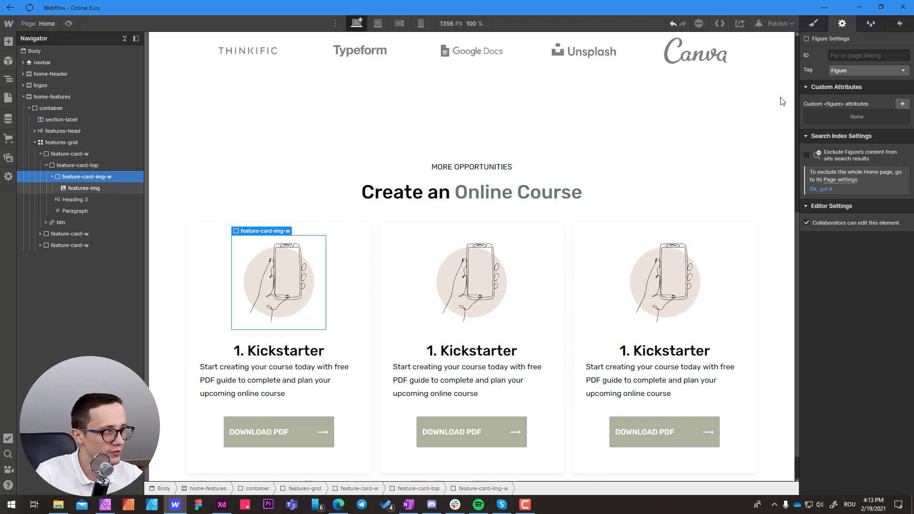
{"action": "left_click", "coordinate": [815, 24]}
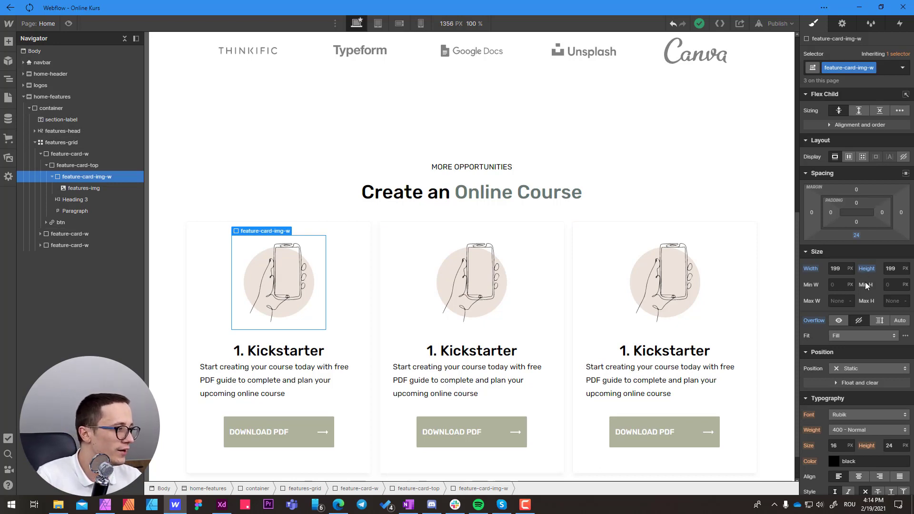
- Check the first card's paragraph alignment in Adobe XD and center-align the text of feature-card-top in Webflow
{"action": "left_click", "coordinate": [229, 376]}
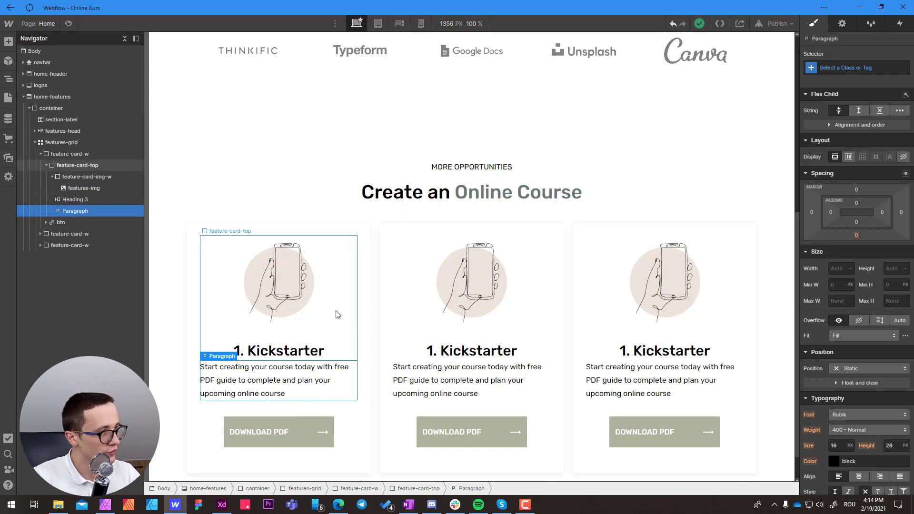
{"action": "key", "text": "alt+Tab"}
{"action": "left_click", "coordinate": [324, 302]}
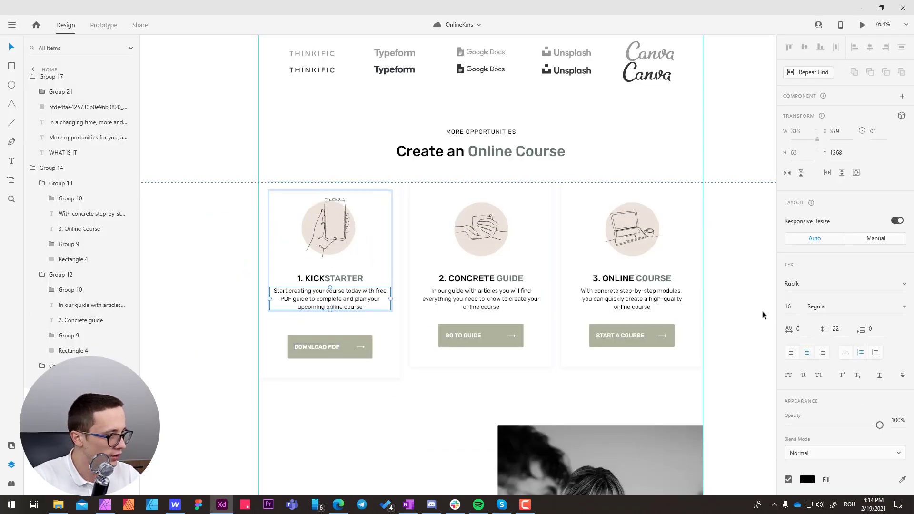
{"action": "key", "text": "alt+Tab"}
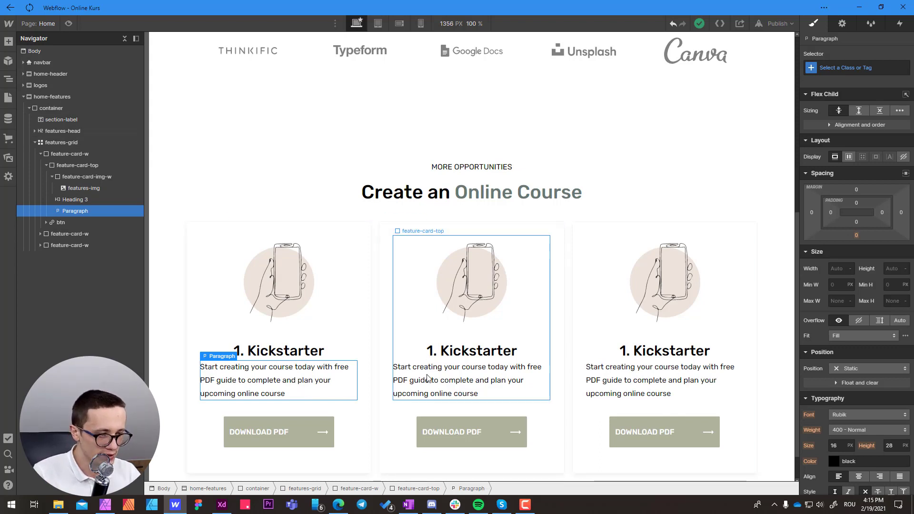
{"action": "key", "text": "Left"}
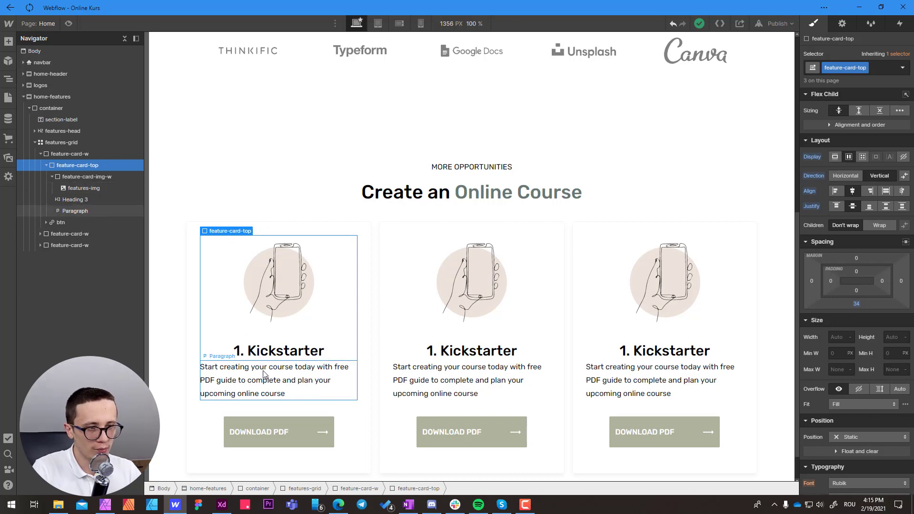
{"action": "key", "text": "alt+Tab"}
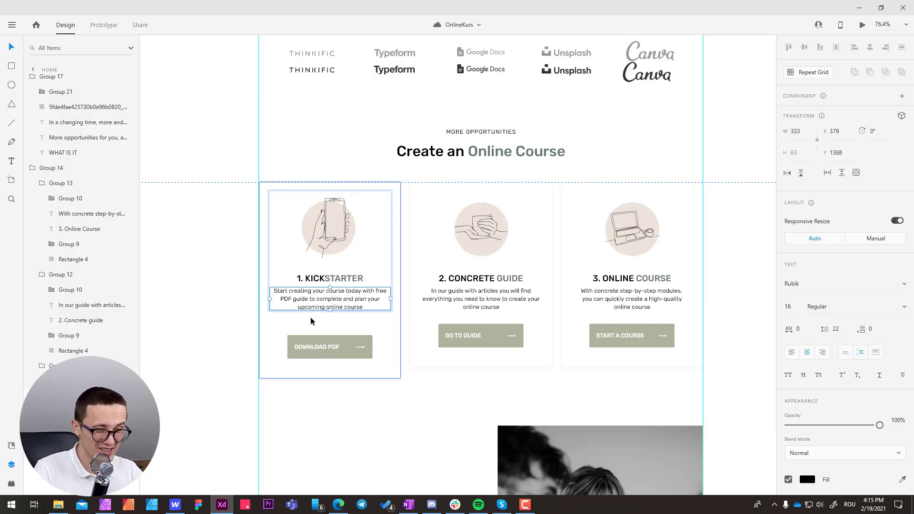
{"action": "key", "text": "alt+Tab"}
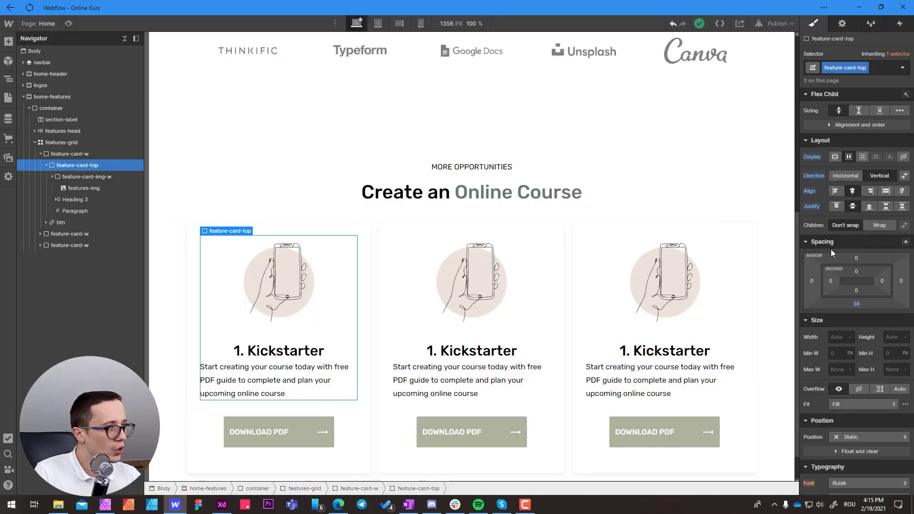
{"action": "scroll", "coordinate": [830, 250], "scroll_direction": "down", "scroll_amount": 5}
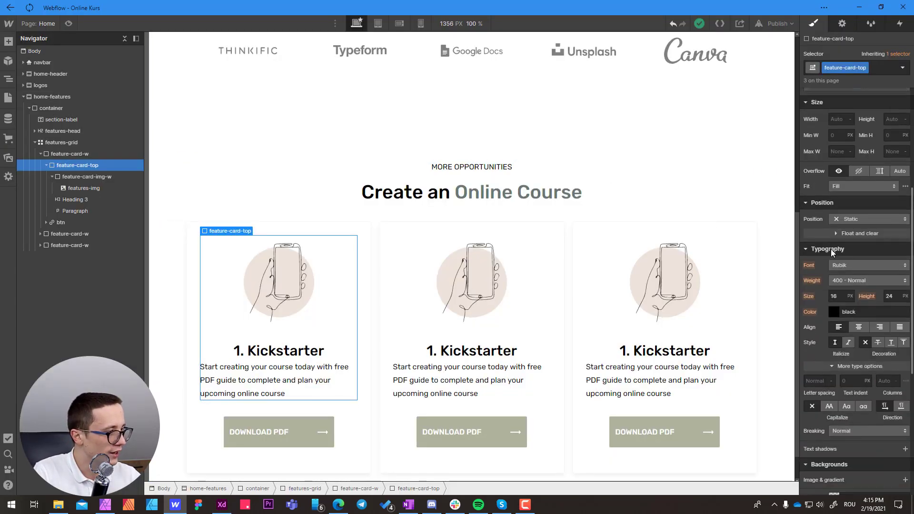
{"action": "left_click", "coordinate": [859, 327]}
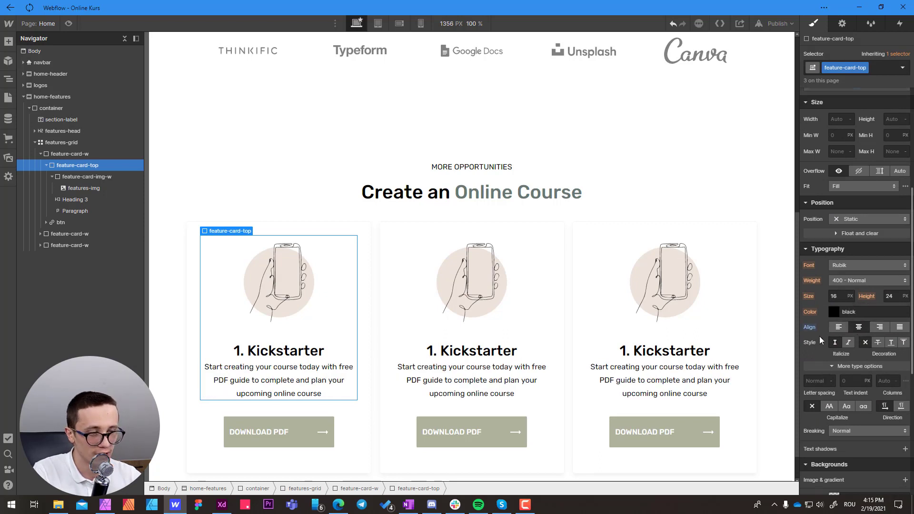
- Create the class feaure-card-head on the first card's "1. Kickstarter" heading
{"action": "left_click", "coordinate": [310, 356]}
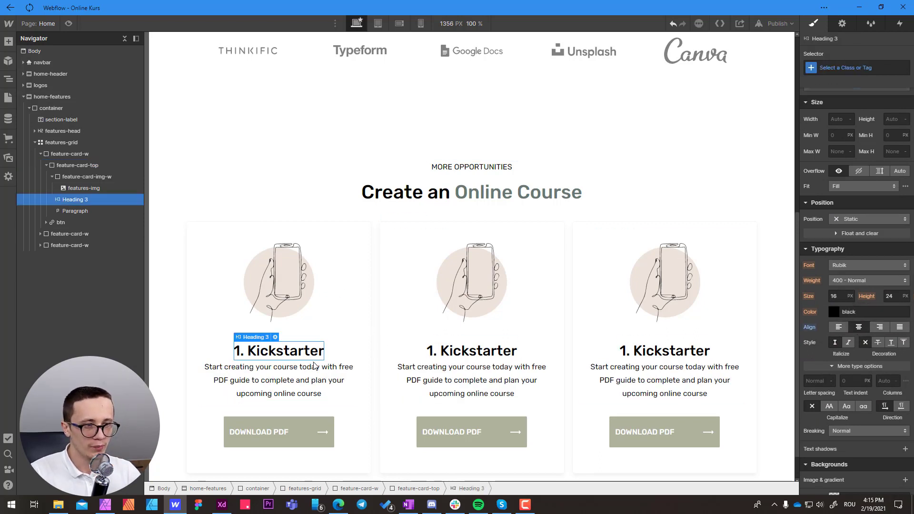
{"action": "left_click", "coordinate": [312, 387]}
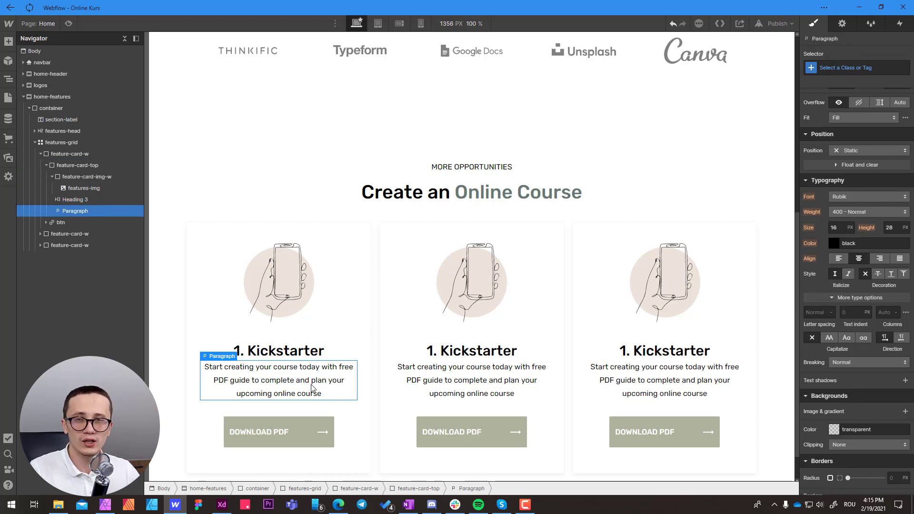
{"action": "left_click", "coordinate": [810, 258]}
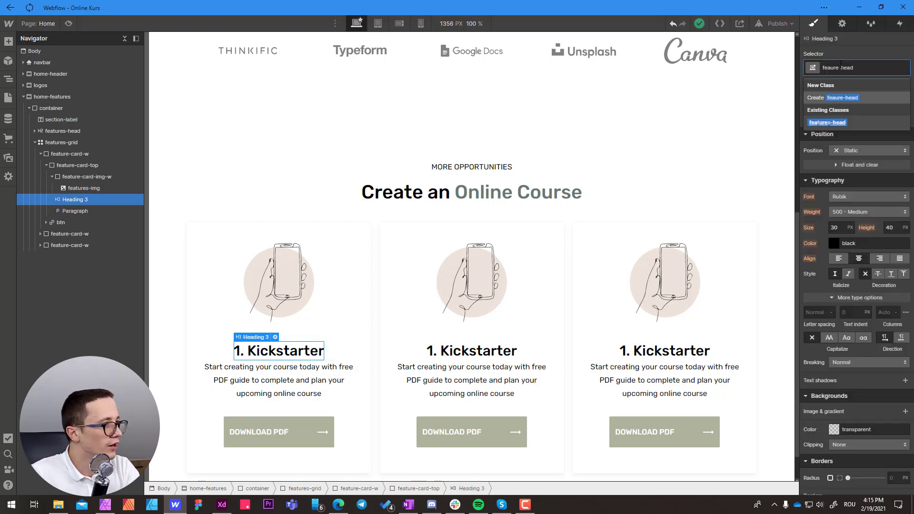
{"action": "key", "text": "BackSpace"}
{"action": "key", "text": "BackSpace"}
{"action": "key", "text": "BackSpace"}
{"action": "key", "text": "BackSpace"}
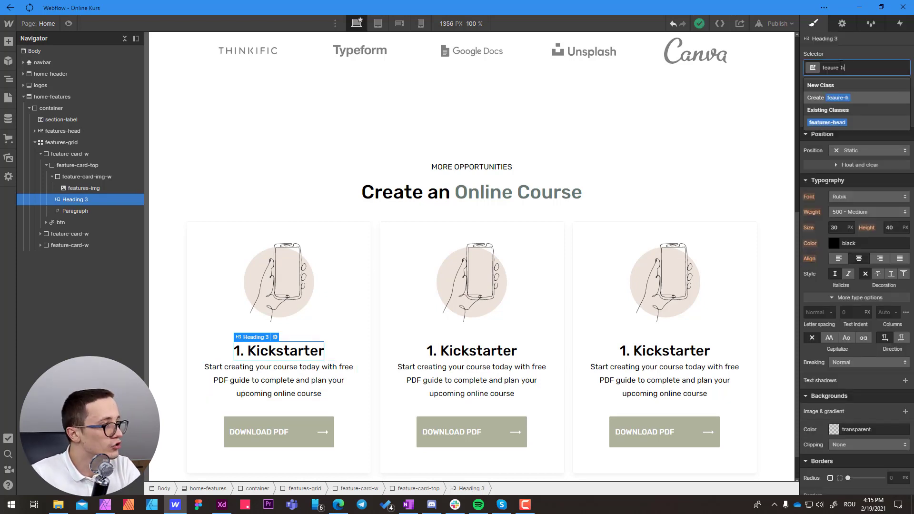
{"action": "type", "text": "card-head"}
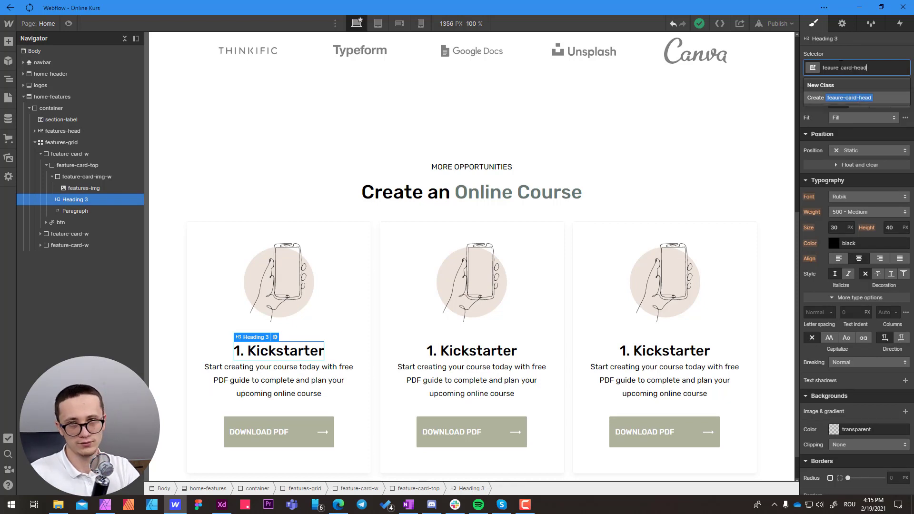
{"action": "key", "text": "Return"}
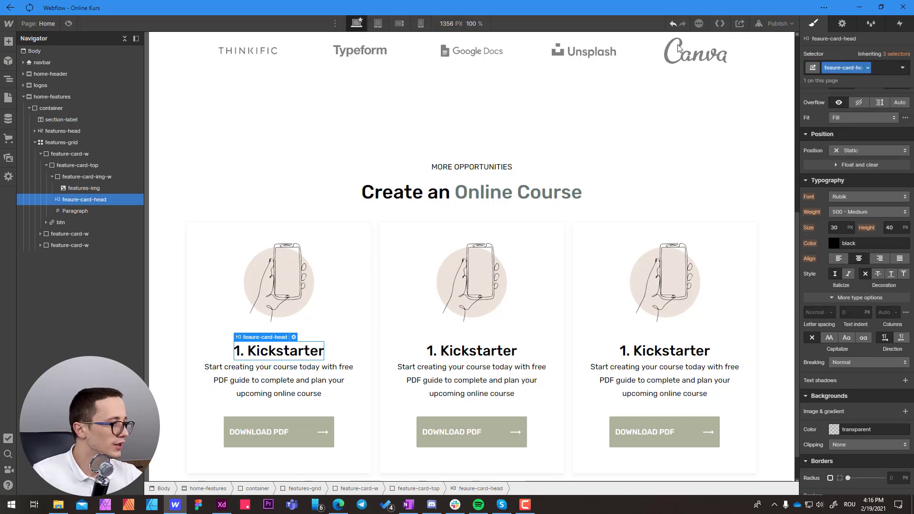
- Check the card heading's text style in Adobe XD and set feaure-card-head to 24 px size and 34 px line height in Webflow
{"action": "left_click", "coordinate": [836, 228]}
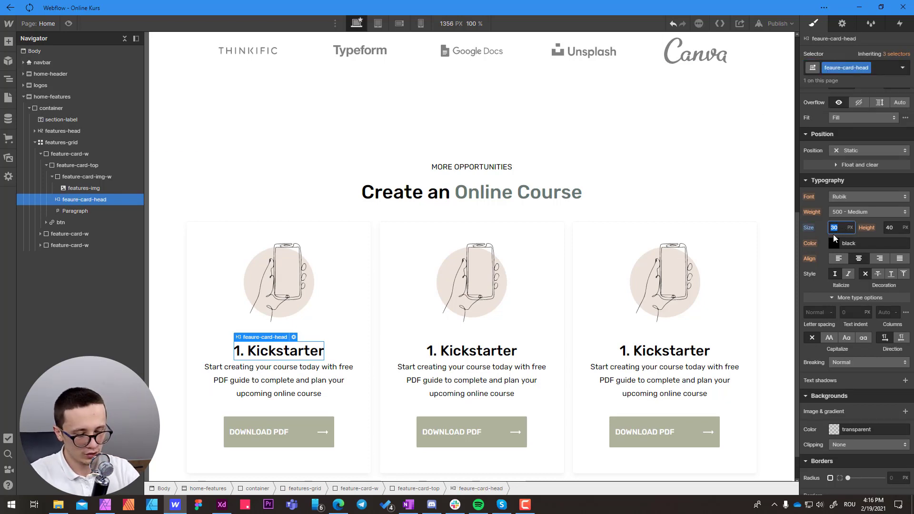
{"action": "key", "text": "Return"}
{"action": "key", "text": "alt+Tab"}
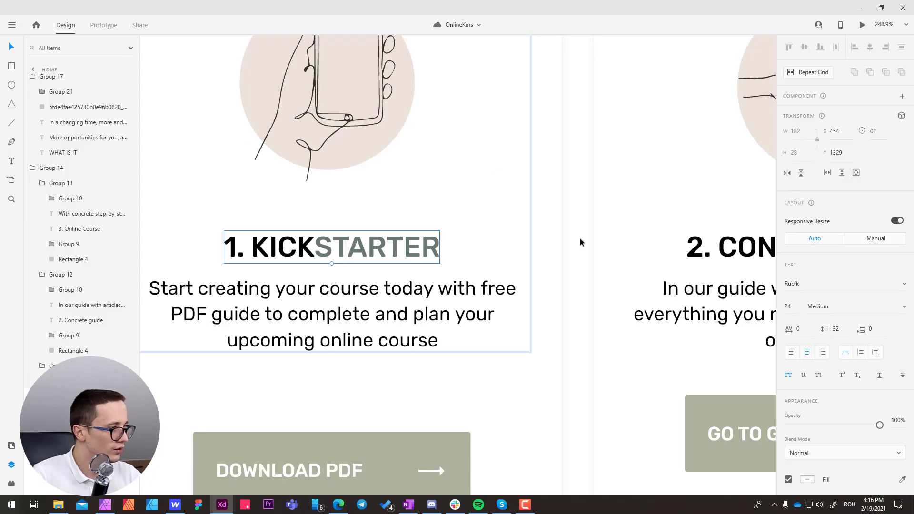
{"action": "key", "text": "alt+Tab"}
{"action": "scroll", "coordinate": [874, 225], "scroll_direction": "down", "scroll_amount": 1}
{"action": "left_click", "coordinate": [897, 213]}
{"action": "key", "text": "Up"}
{"action": "key", "text": "Up"}
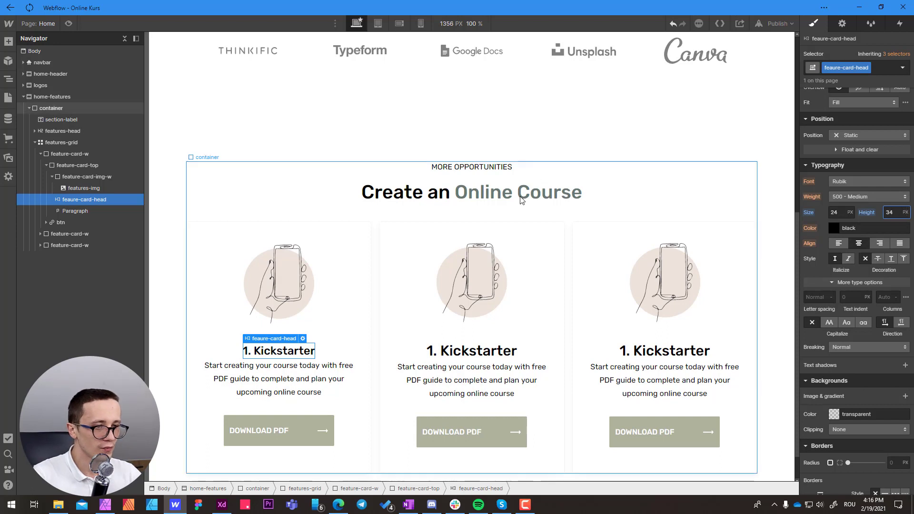
- Copy the class name feaure-card-head and apply the class to the headings of the second and third cards
{"action": "left_click", "coordinate": [837, 69]}
{"action": "left_click", "coordinate": [837, 68]}
{"action": "key", "text": "ctrl+c"}
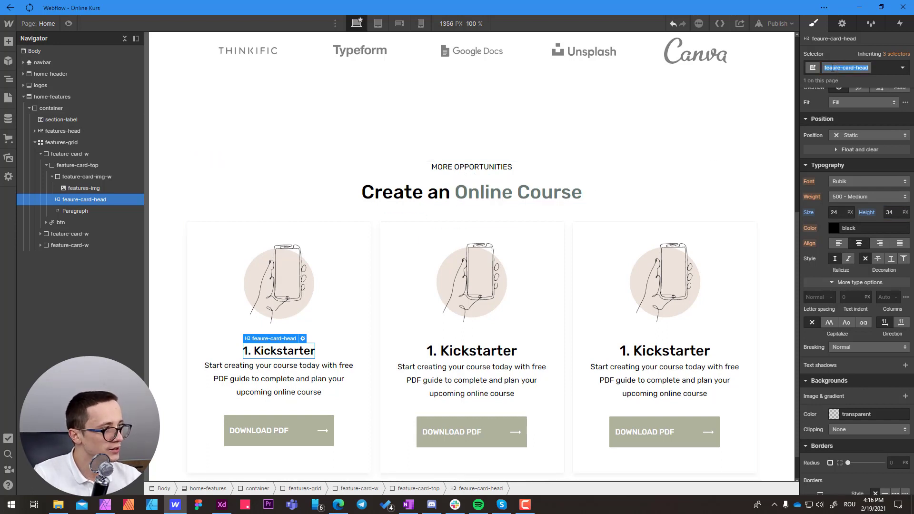
{"action": "left_click", "coordinate": [507, 353]}
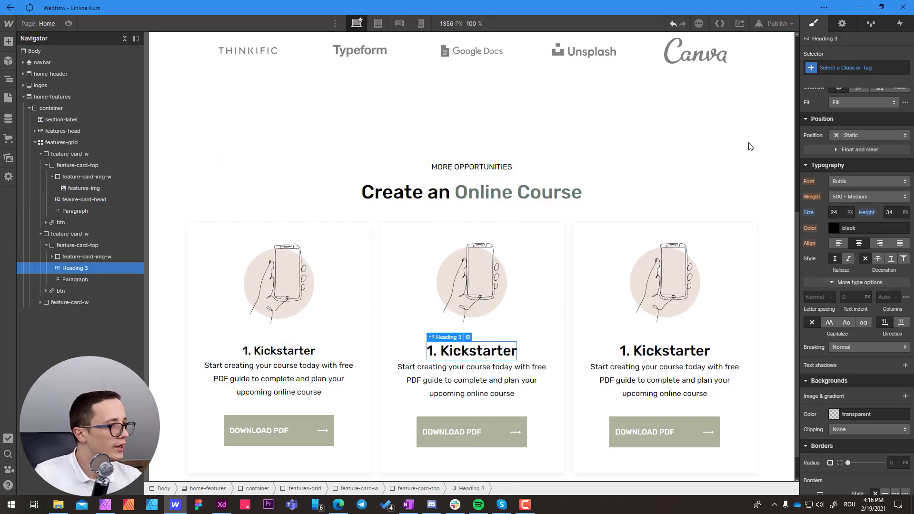
{"action": "left_click", "coordinate": [832, 68]}
{"action": "left_click", "coordinate": [841, 82]}
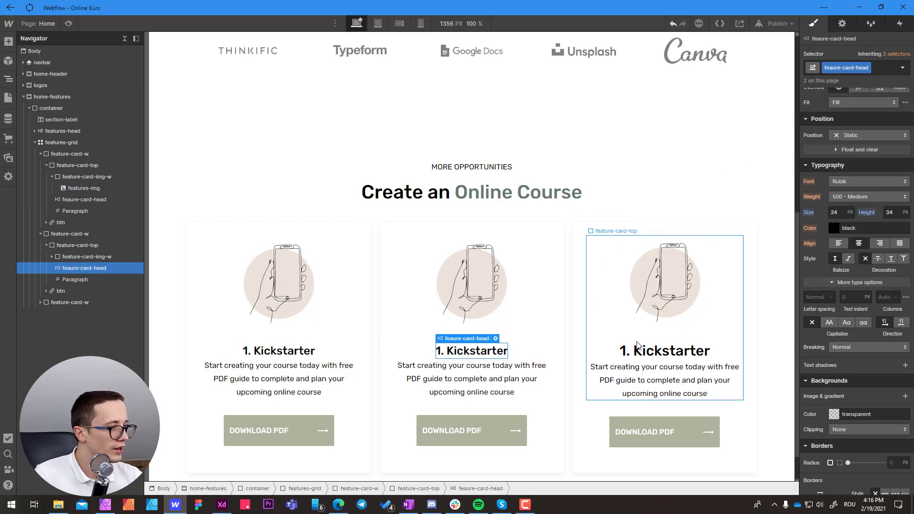
{"action": "left_click", "coordinate": [676, 351]}
{"action": "left_click", "coordinate": [838, 68]}
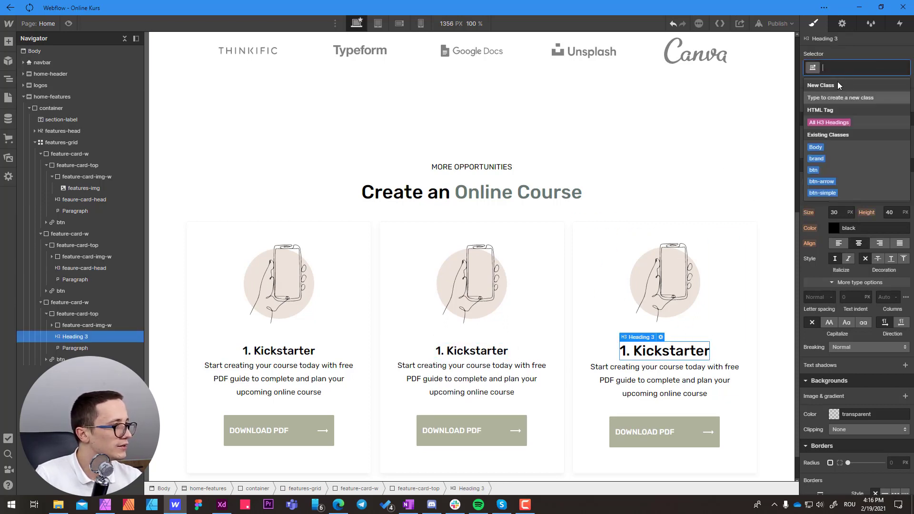
{"action": "key", "text": "ctrl+v"}
{"action": "left_click", "coordinate": [840, 98]}
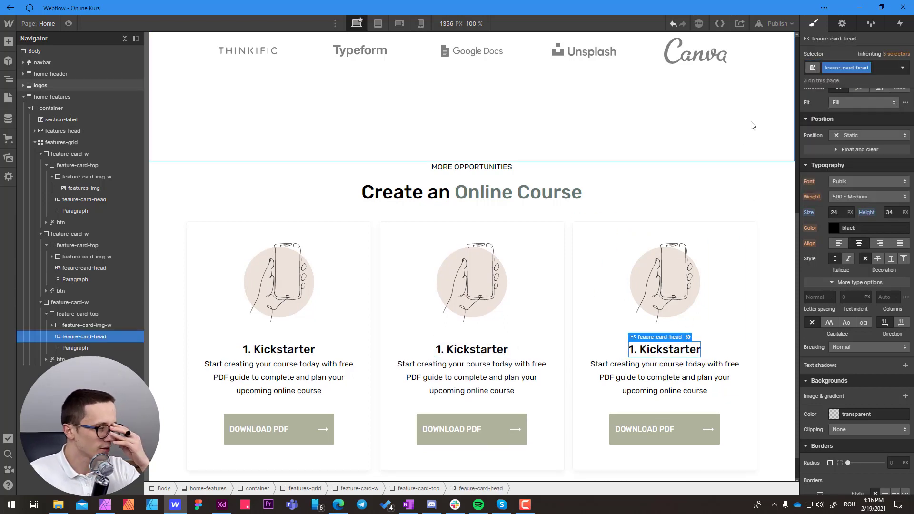
- Append about two lines of filler text ("asdasd asda sd...") to the first card's paragraph to test the layout with longer content
{"action": "left_click", "coordinate": [325, 393]}
{"action": "left_click", "coordinate": [323, 399]}
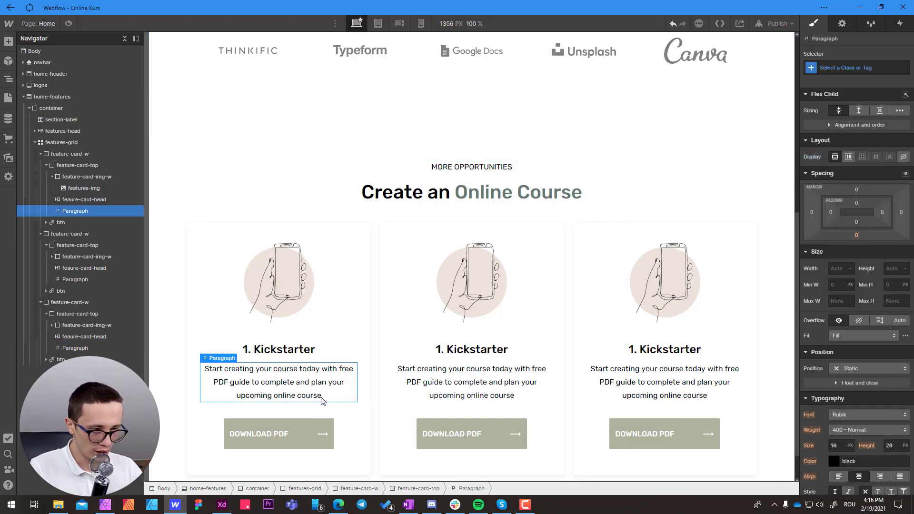
{"action": "scroll", "coordinate": [322, 398], "scroll_direction": "down", "scroll_amount": 1}
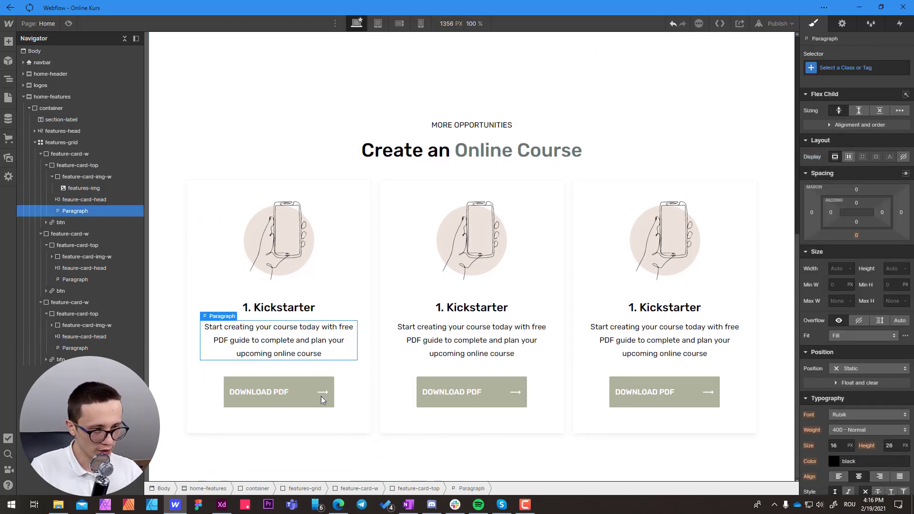
{"action": "double_click", "coordinate": [321, 358]}
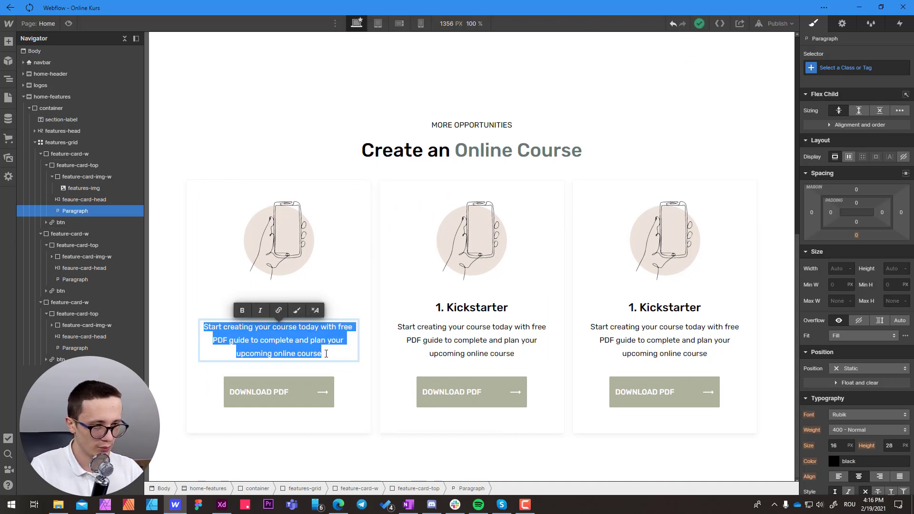
{"action": "left_click", "coordinate": [333, 354]}
{"action": "type", "text": "asdasd asda sd"}
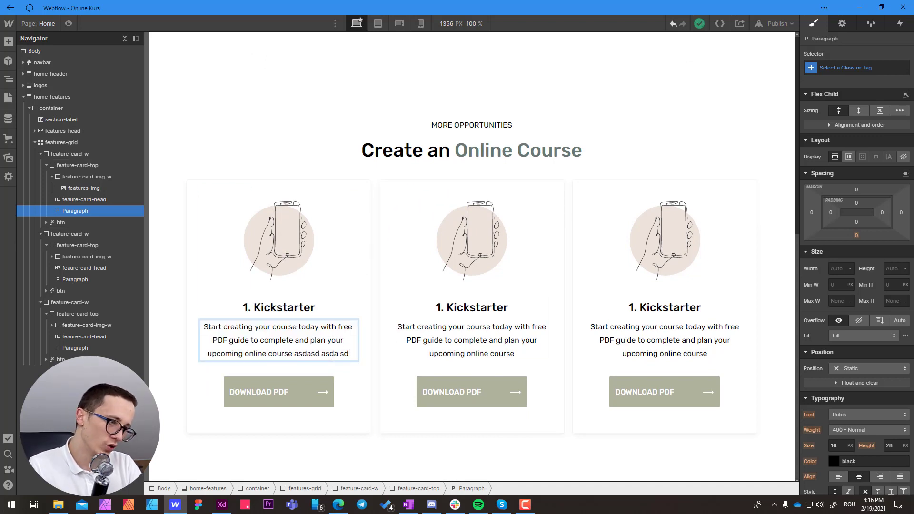
{"action": "type", "text": " asda sdasdasd asdasd asdasd asd"}
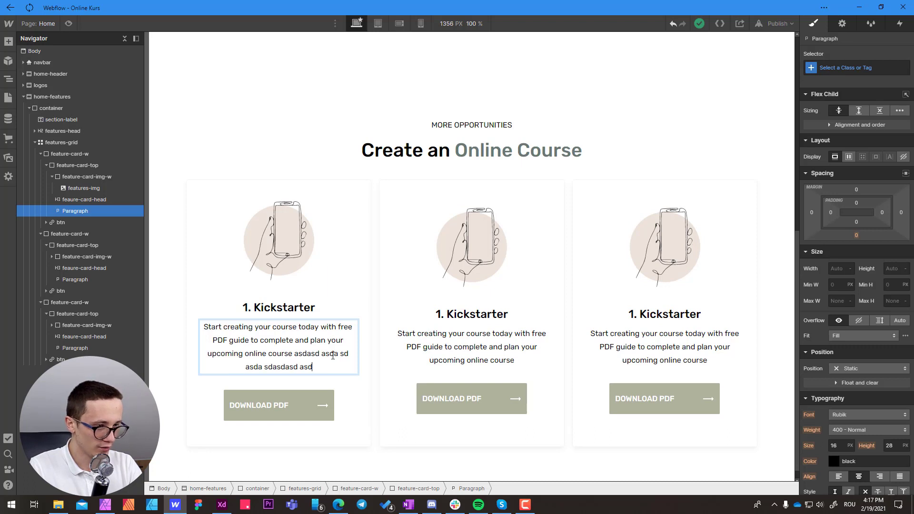
{"action": "type", "text": "asd asdasd aasd a"}
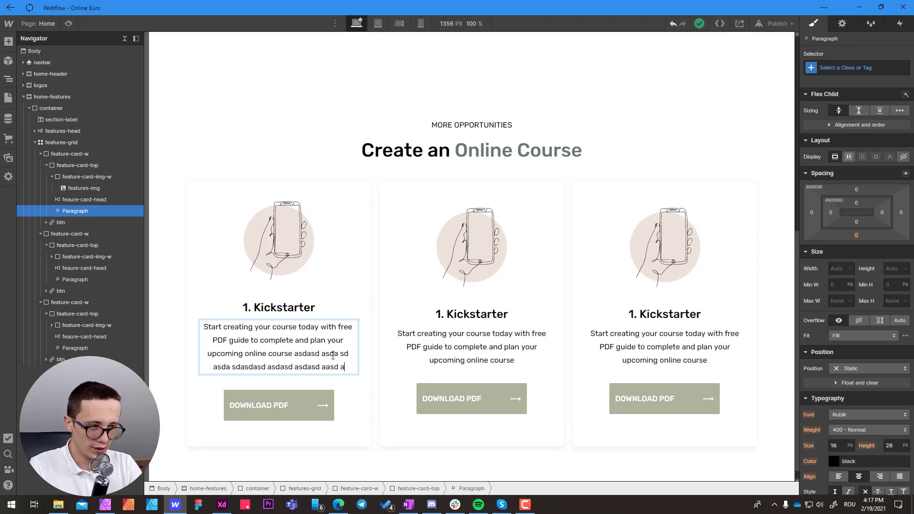
{"action": "type", "text": "sd asd asd ada"}
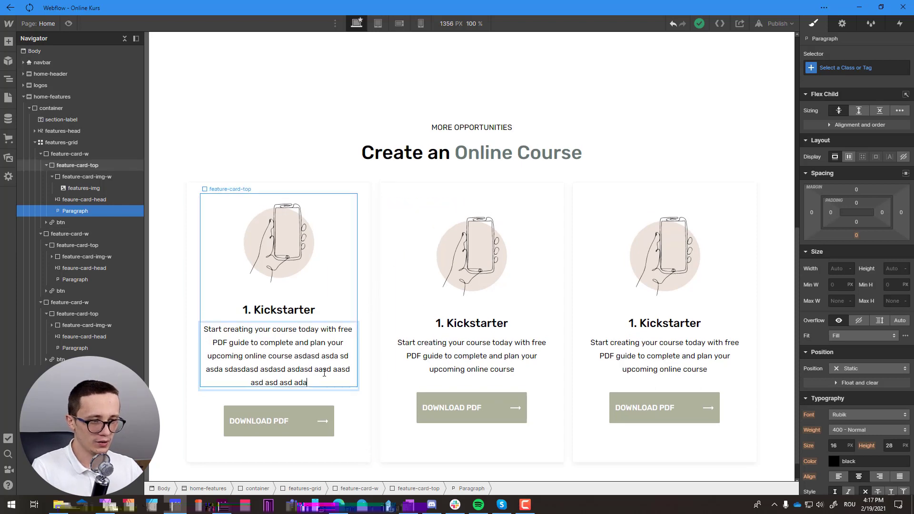
{"action": "key", "text": "Escape"}
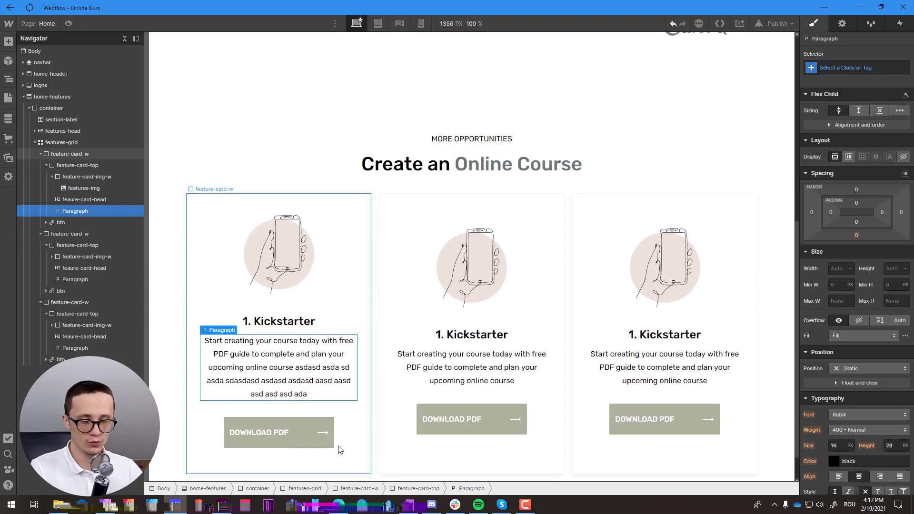
- Set the feature-card-w flex layout to justify its children with space between
{"action": "left_click", "coordinate": [199, 217]}
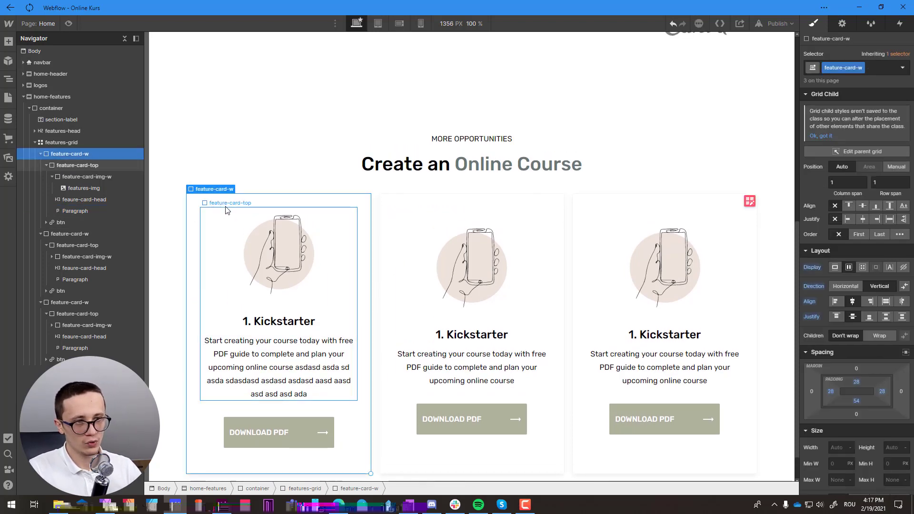
{"action": "left_click", "coordinate": [46, 166]}
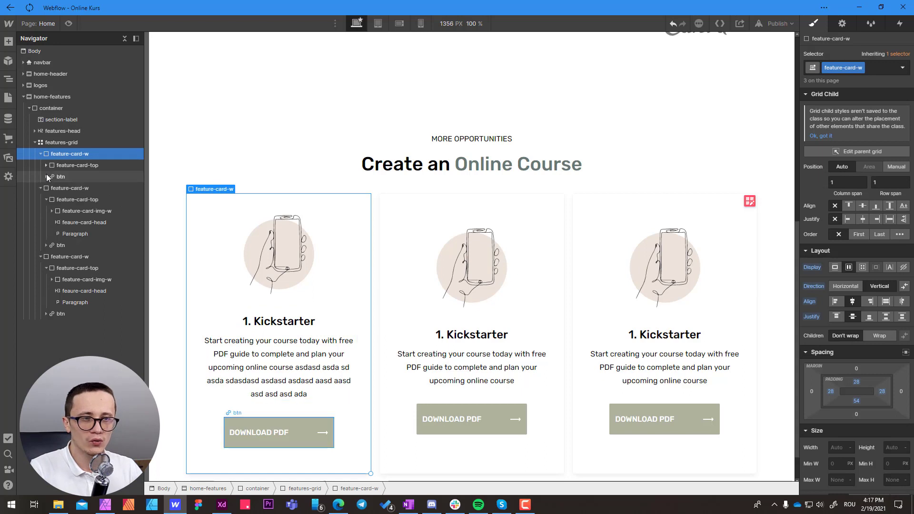
{"action": "left_click", "coordinate": [41, 188]}
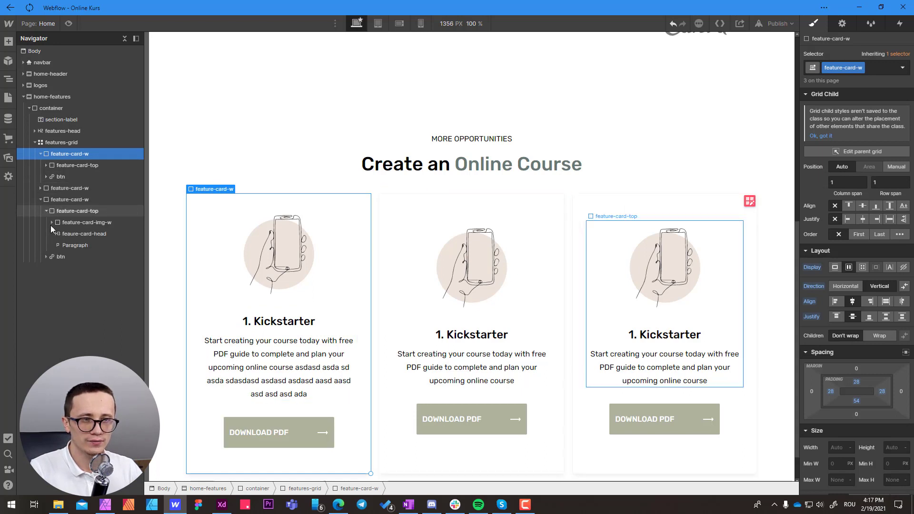
{"action": "left_click", "coordinate": [41, 199]}
{"action": "left_click", "coordinate": [76, 165]}
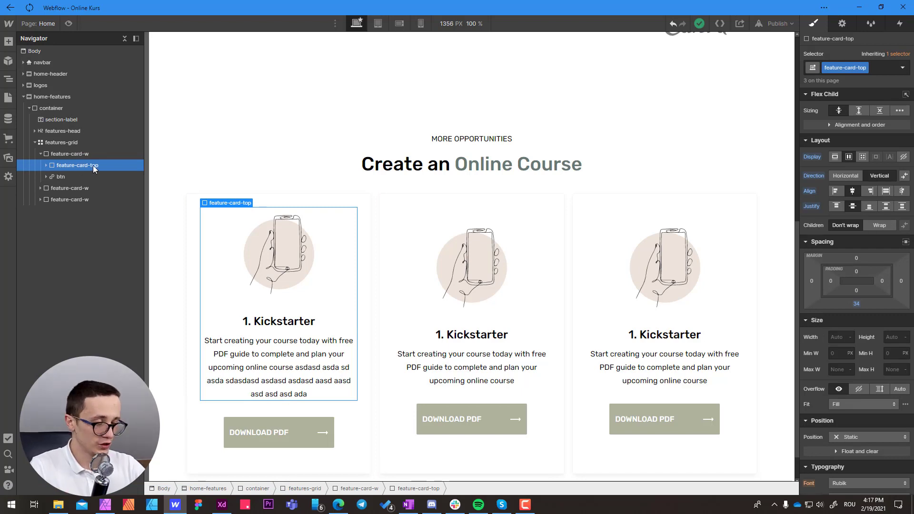
{"action": "left_click", "coordinate": [61, 155]}
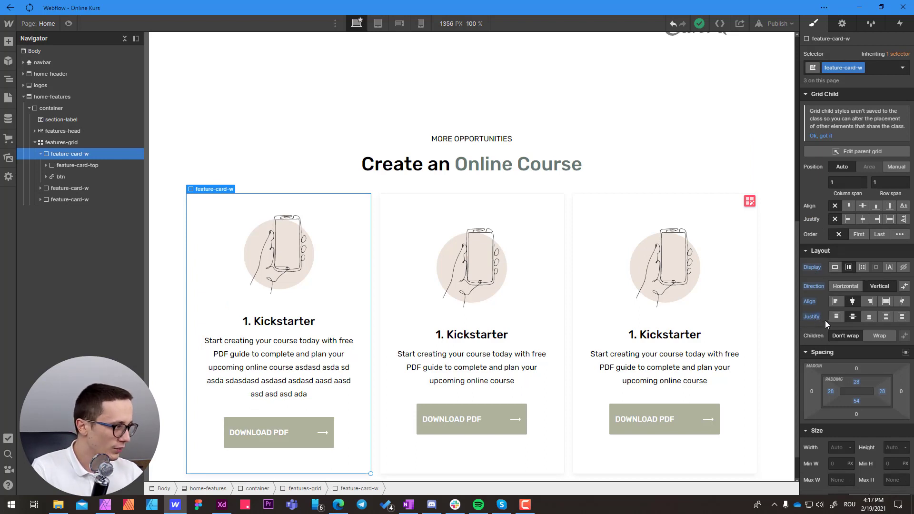
{"action": "left_click", "coordinate": [885, 317]}
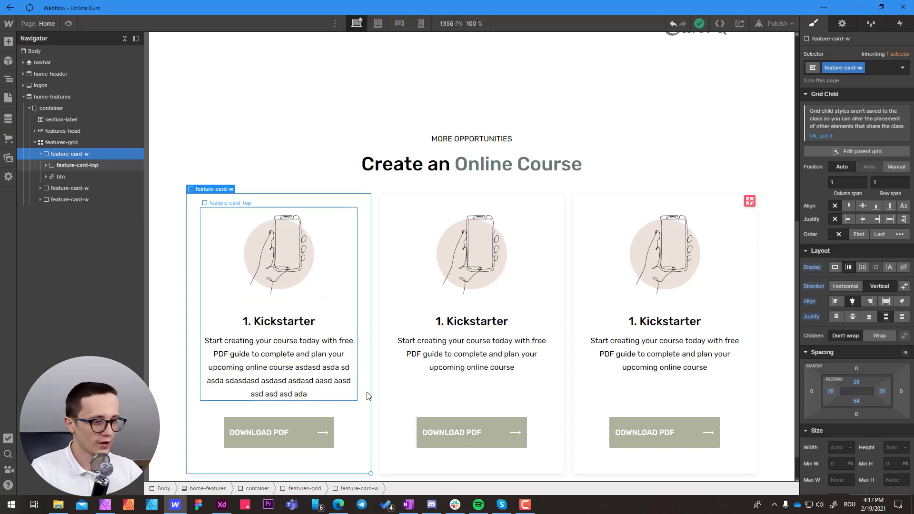
- Test the card layout by pasting a second copy of the first card's paragraph text, and undo the paste
{"action": "left_click", "coordinate": [319, 346]}
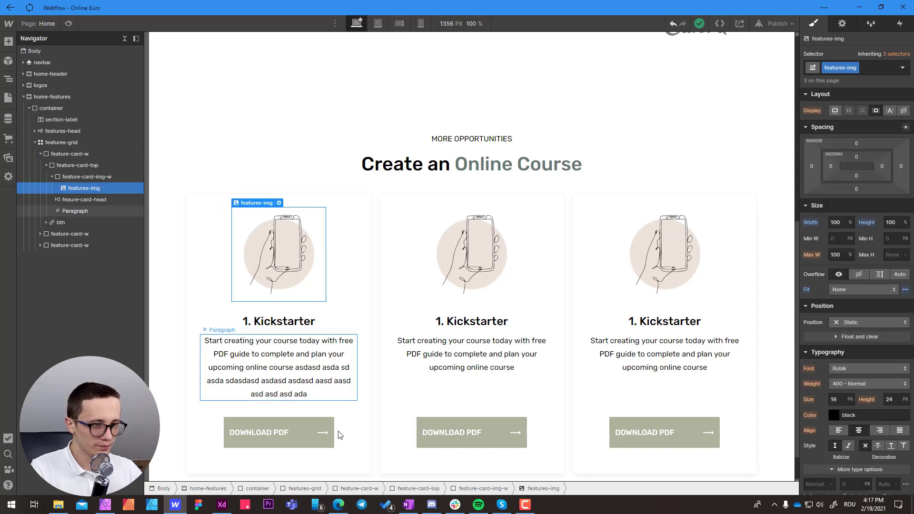
{"action": "double_click", "coordinate": [308, 397]}
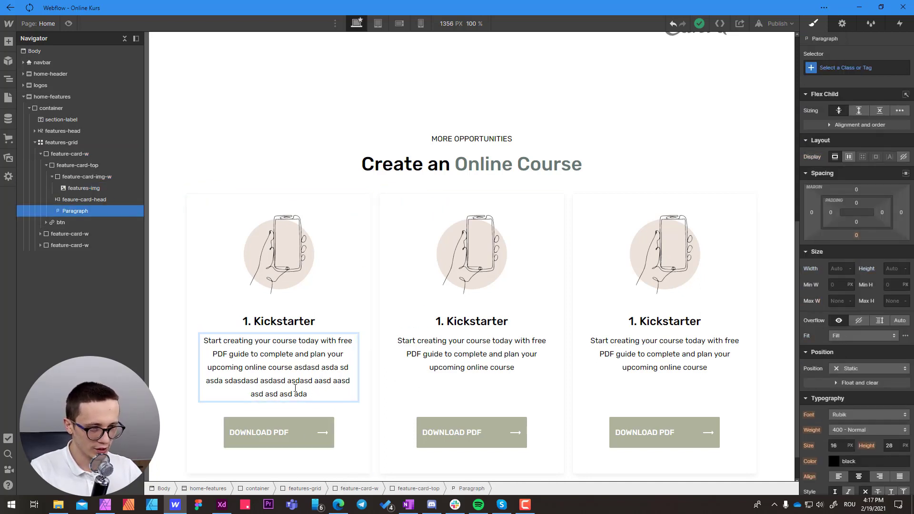
{"action": "key", "text": "ctrl+a"}
{"action": "key", "text": "ctrl+c"}
{"action": "left_click", "coordinate": [319, 396]}
{"action": "key", "text": "ctrl+v"}
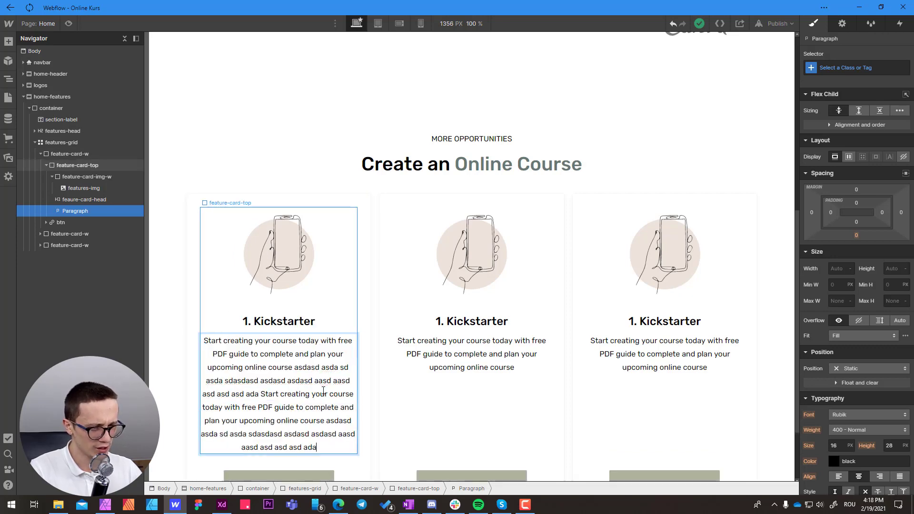
{"action": "scroll", "coordinate": [321, 390], "scroll_direction": "down", "scroll_amount": 2}
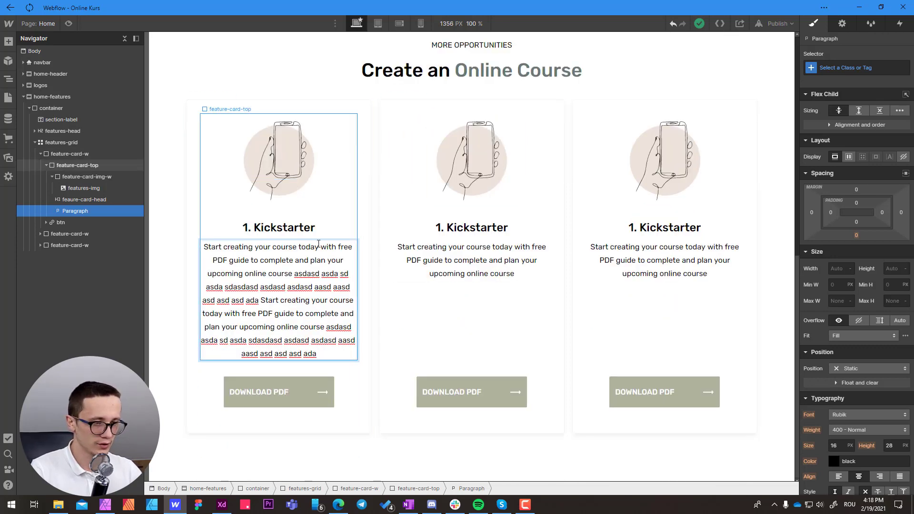
{"action": "key", "text": "ctrl+z"}
{"action": "left_click", "coordinate": [183, 198]}
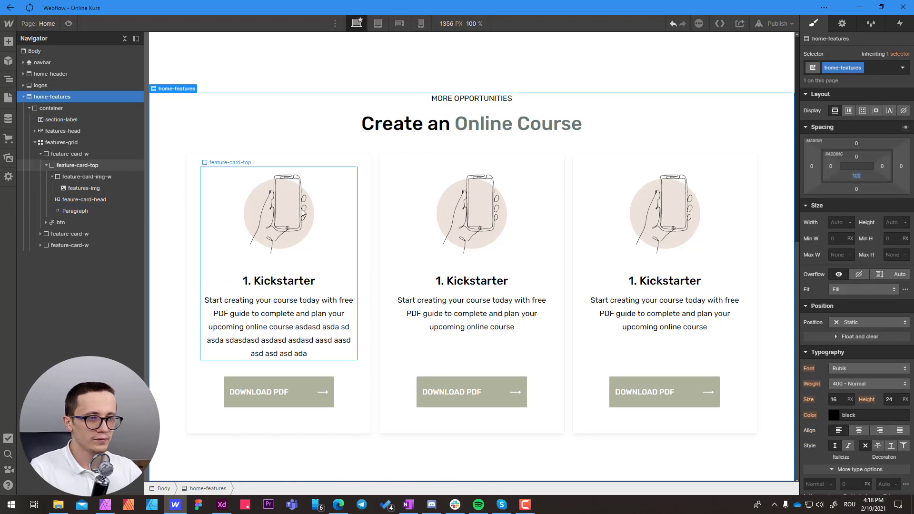
- Select the second card's features-img image and start a new combo class on it
{"action": "left_click", "coordinate": [303, 214]}
{"action": "left_click", "coordinate": [296, 216]}
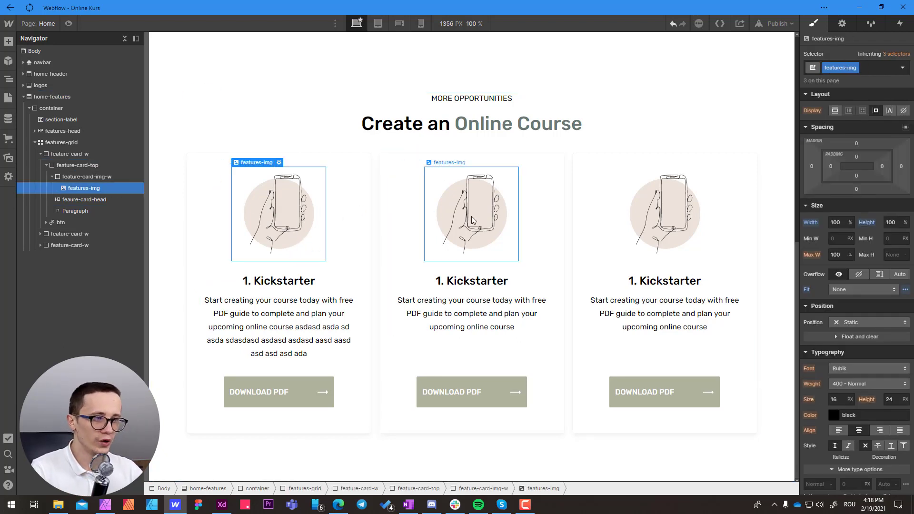
{"action": "left_click", "coordinate": [470, 233]}
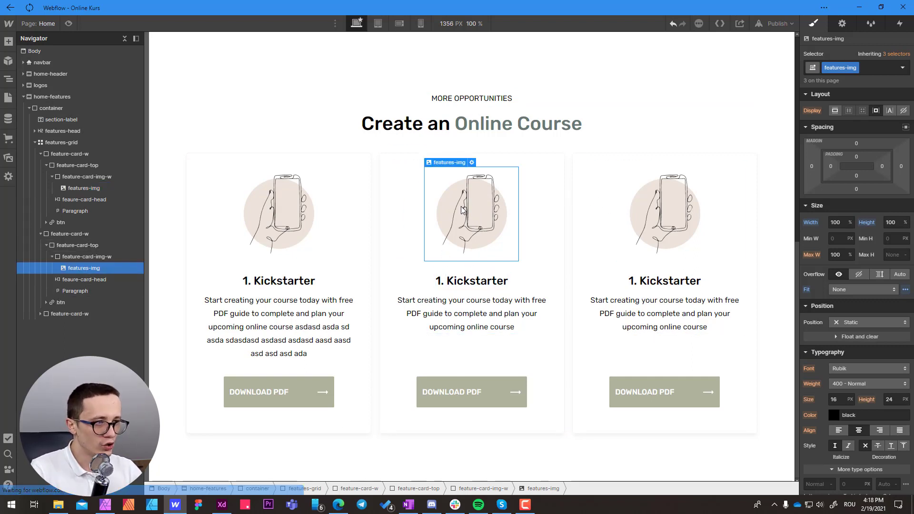
{"action": "left_click", "coordinate": [90, 259]}
{"action": "left_click", "coordinate": [87, 270]}
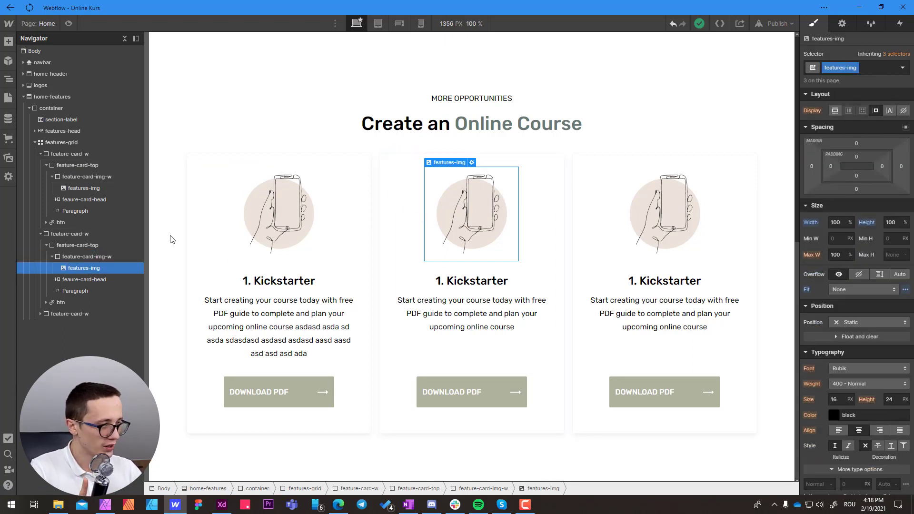
{"action": "left_click", "coordinate": [869, 67]}
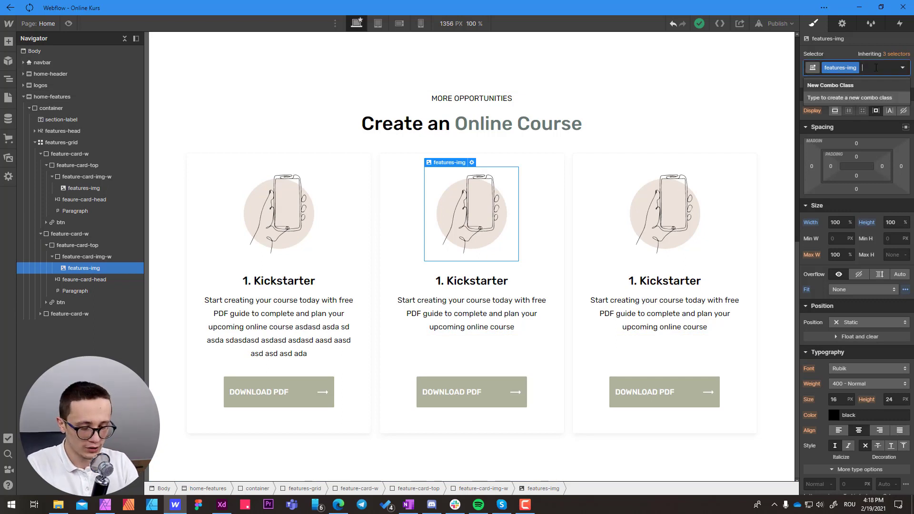
{"action": "type", "text": "FEATURE-CARD"}
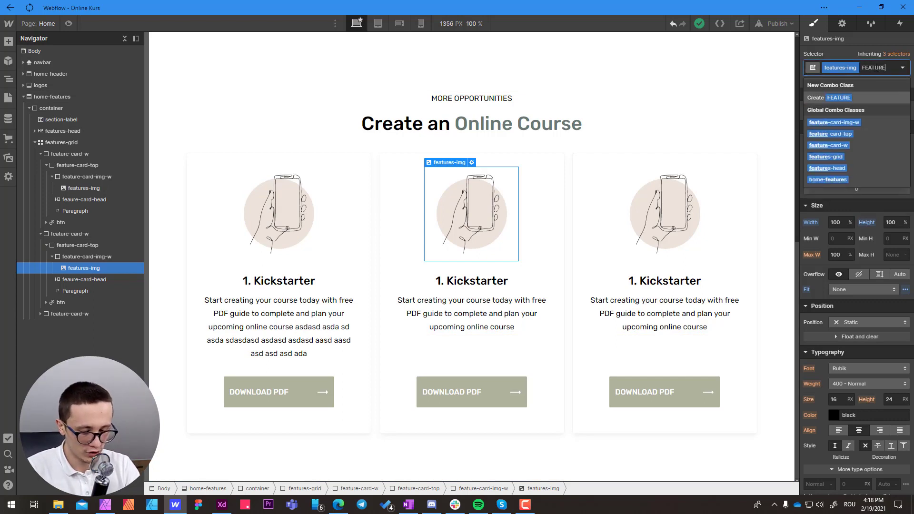
{"action": "key", "text": "BackSpace"}
{"action": "key", "text": "BackSpace"}
{"action": "key", "text": "BackSpace"}
{"action": "key", "text": "BackSpace"}
{"action": "key", "text": "BackSpace"}
{"action": "key", "text": "BackSpace"}
{"action": "key", "text": "BackSpace"}
{"action": "key", "text": "BackSpace"}
{"action": "key", "text": "BackSpace"}
{"action": "key", "text": "BackSpace"}
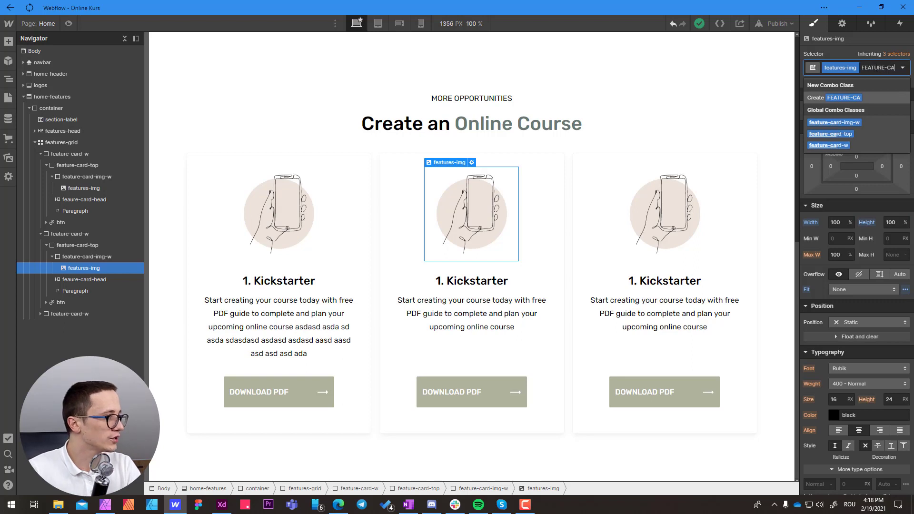
{"action": "key", "text": "BackSpace"}
{"action": "key", "text": "BackSpace"}
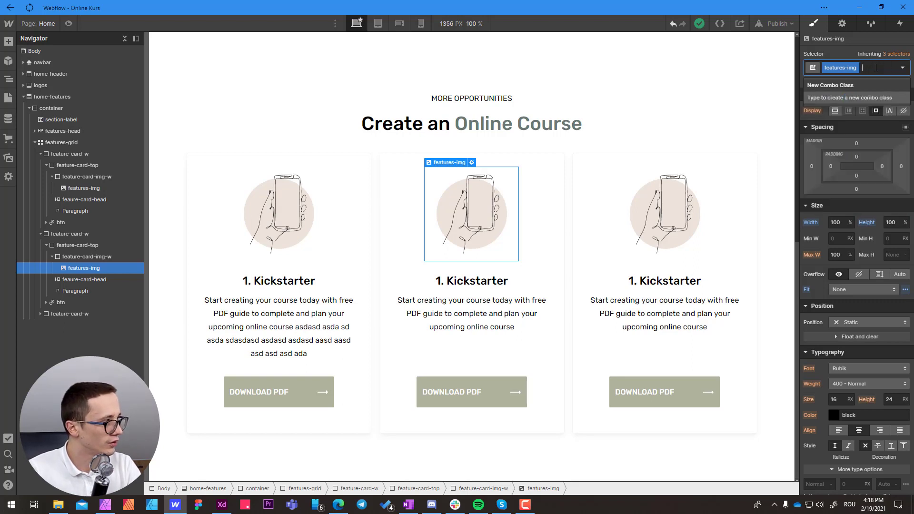
- Name the second image's combo class features2 and set its fit position to 200 px from the left
{"action": "type", "text": "features2"}
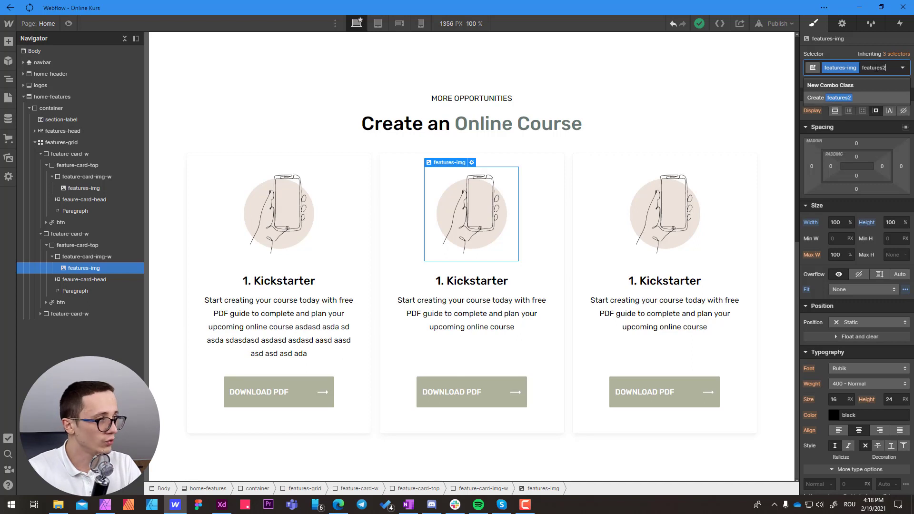
{"action": "key", "text": "Return"}
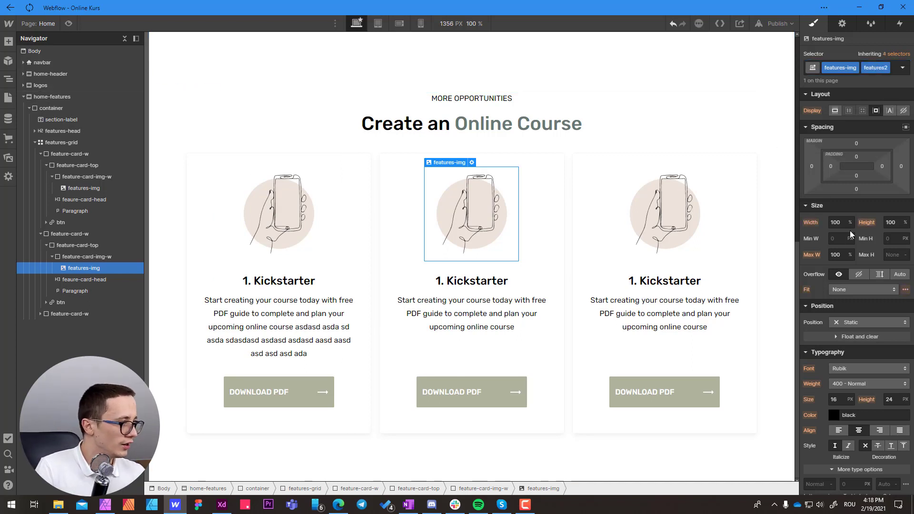
{"action": "left_click", "coordinate": [905, 289]}
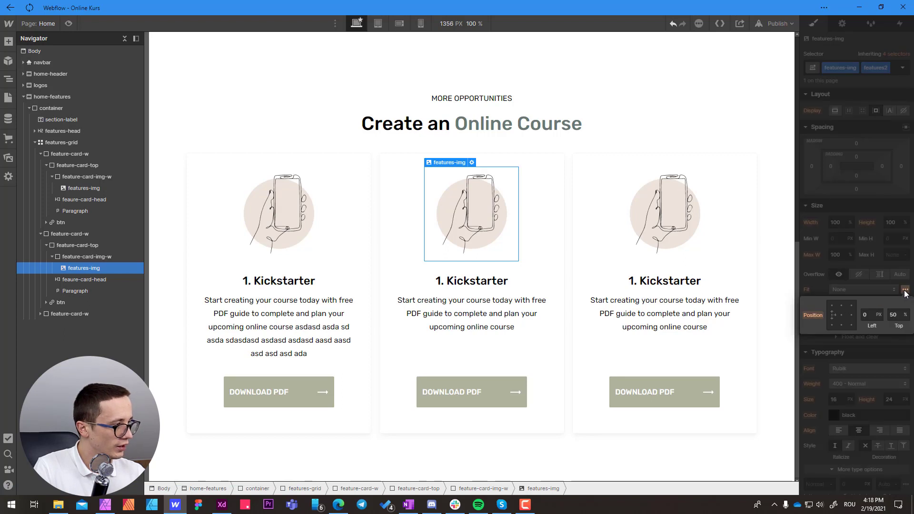
{"action": "left_click", "coordinate": [869, 316]}
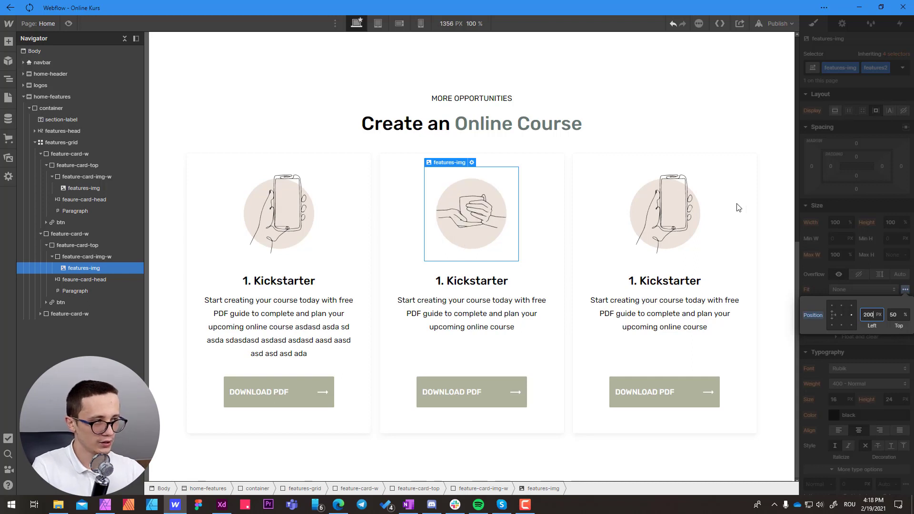
- Create the combo class feature3 on the third card's features-img image
{"action": "left_click", "coordinate": [671, 230]}
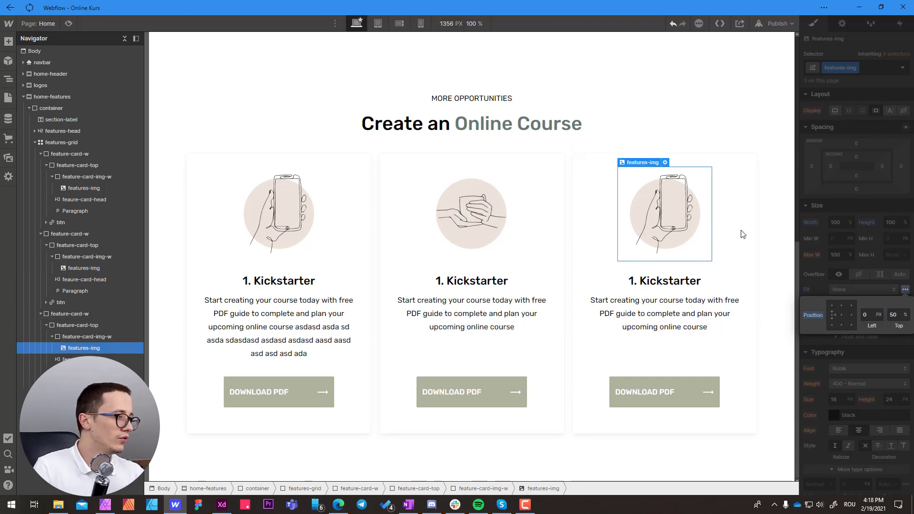
{"action": "left_click", "coordinate": [821, 285]}
{"action": "left_click", "coordinate": [872, 70]}
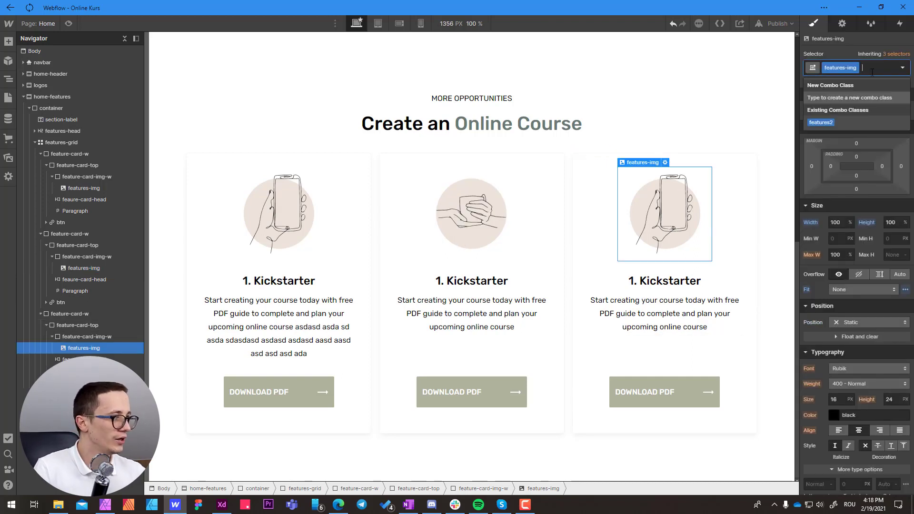
{"action": "type", "text": "featur"}
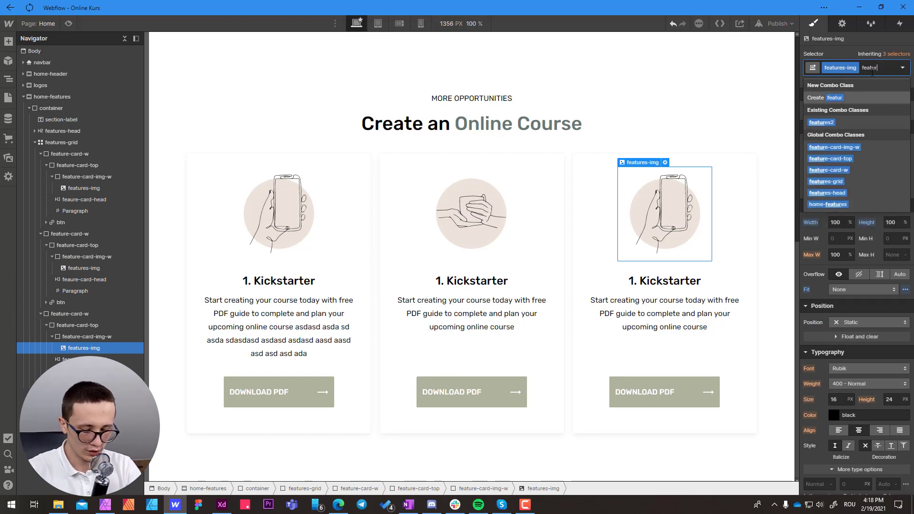
{"action": "type", "text": "e3"}
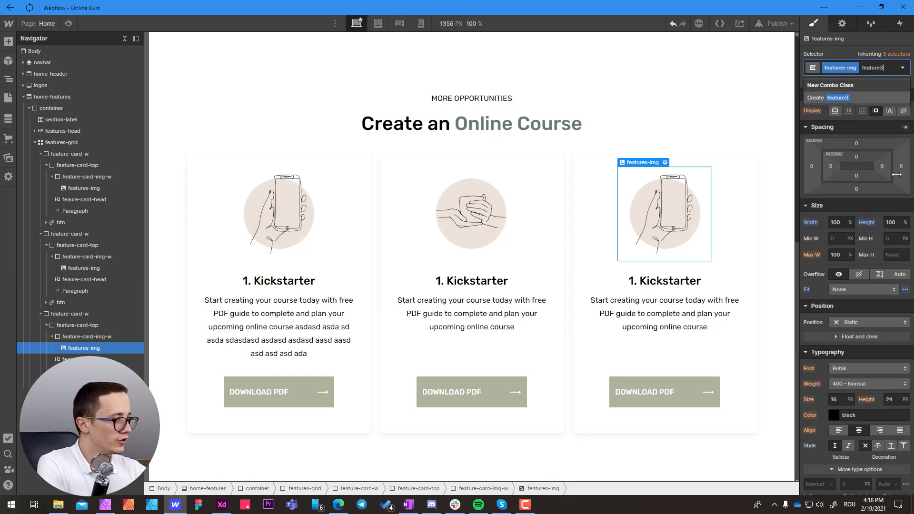
{"action": "key", "text": "Return"}
- Set the third card image's fit position to 400 px from the left
{"action": "left_click", "coordinate": [905, 290]}
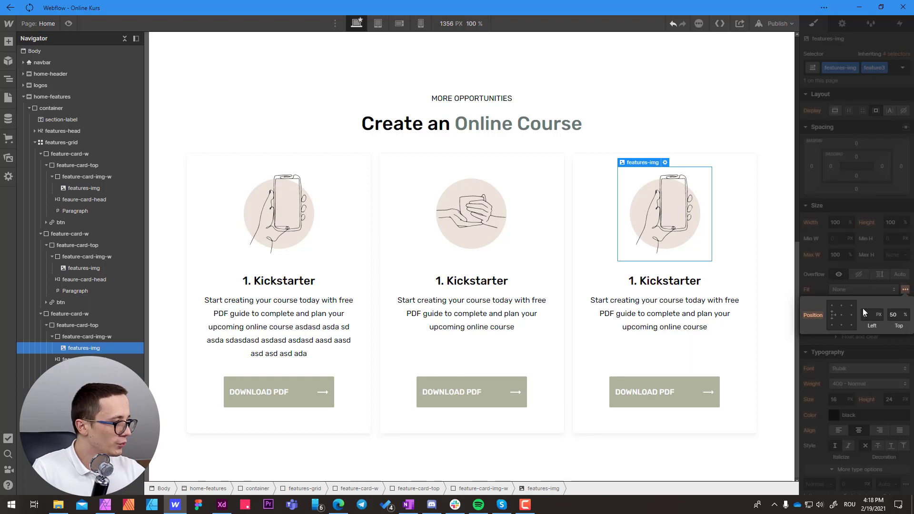
{"action": "left_click", "coordinate": [867, 314]}
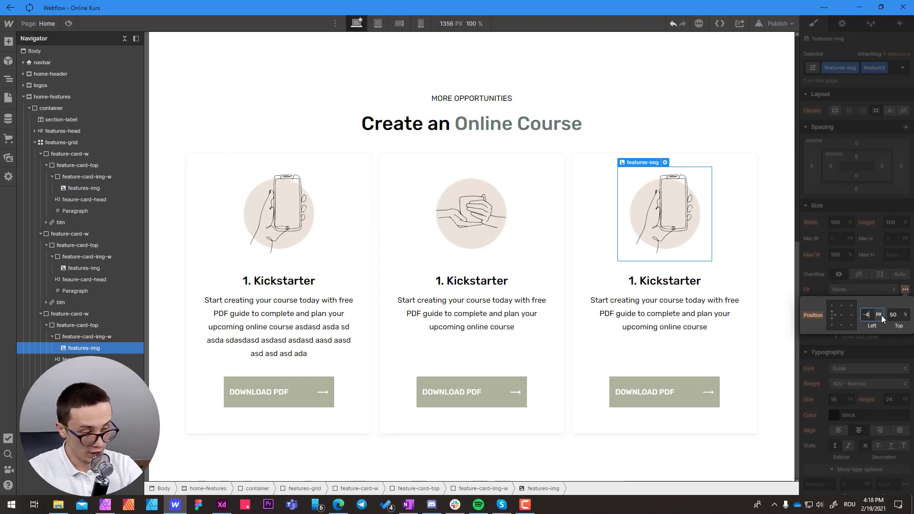
{"action": "type", "text": "400"}
{"action": "key", "text": "Return"}
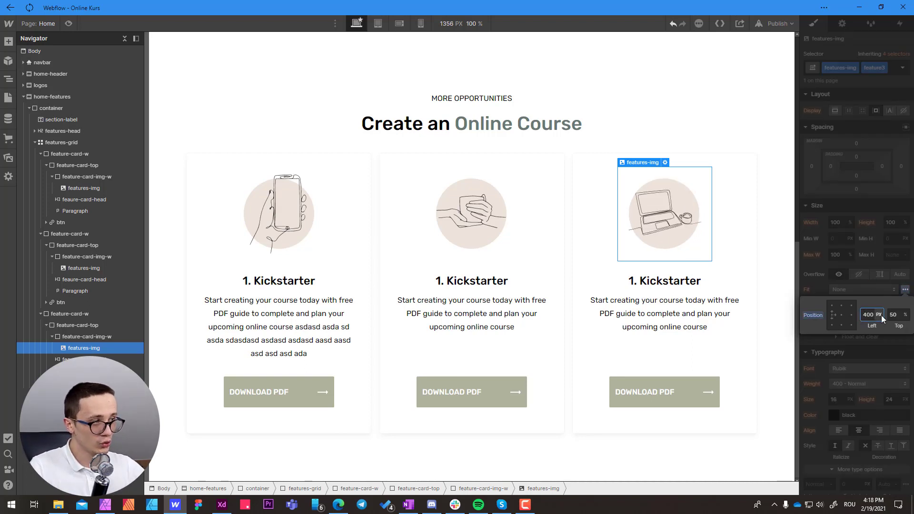